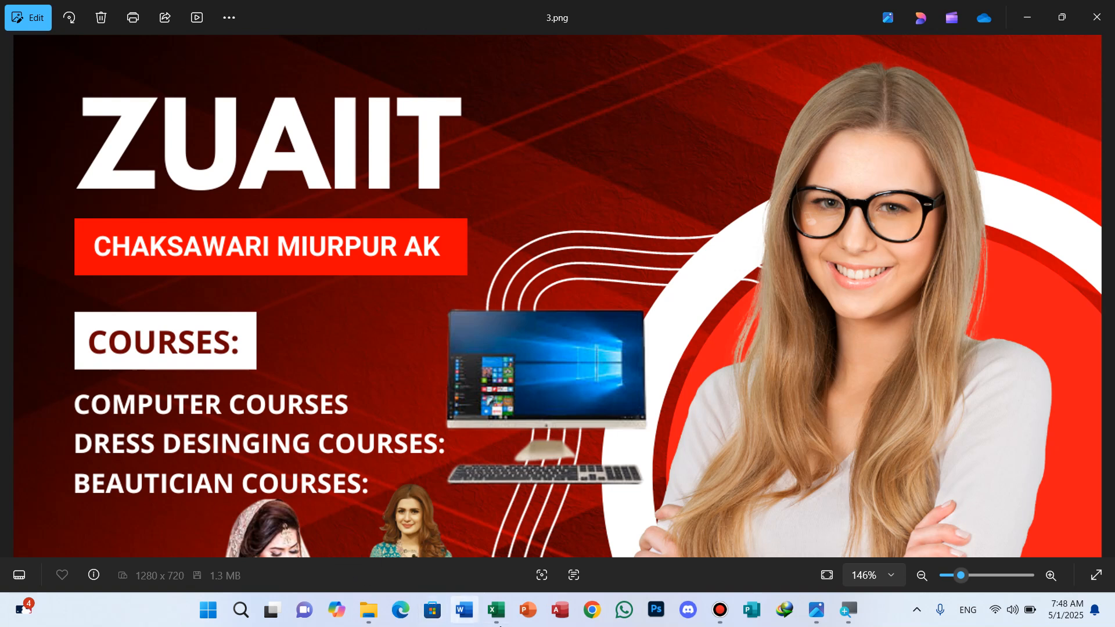
Step: Switch to the Prac workbook in Excel and show the MAX section enlarged in full-screen mode
click(489, 617)
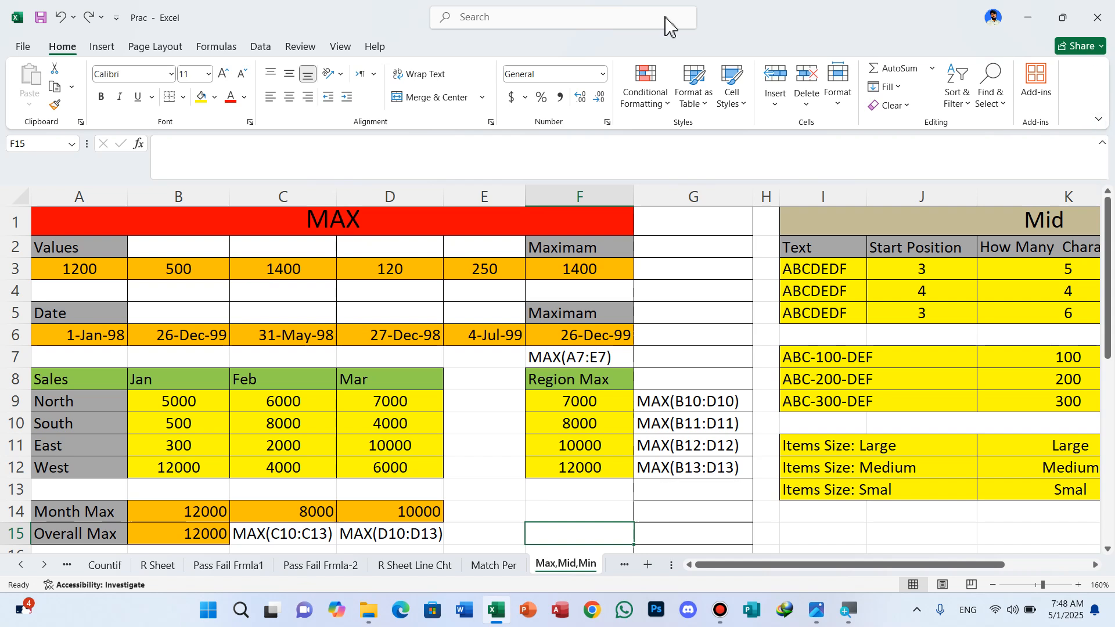
click(1098, 118)
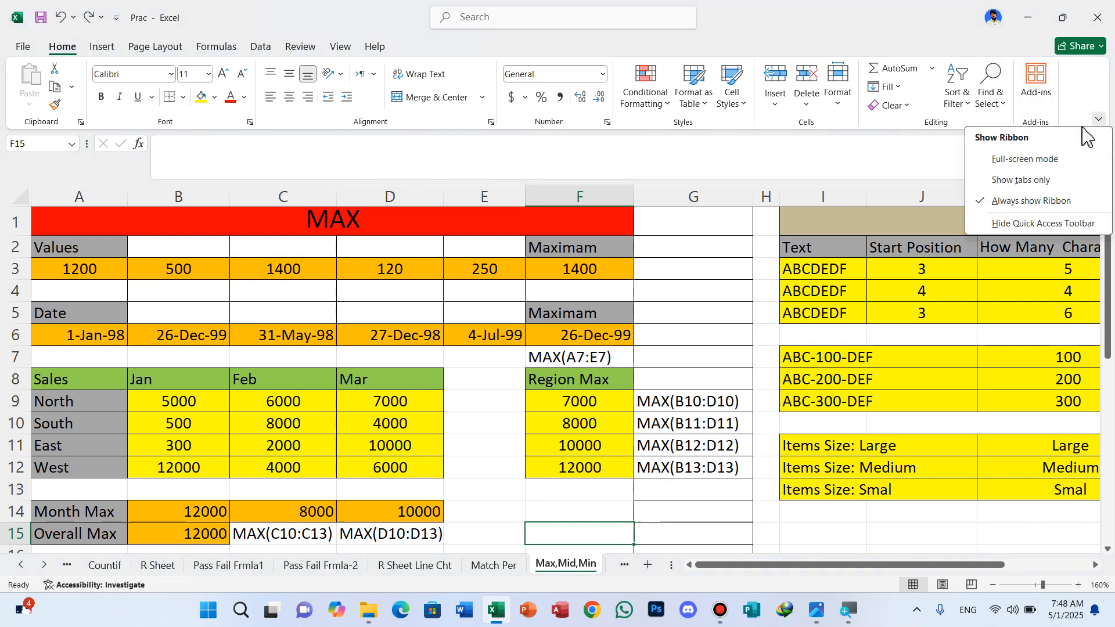
click(1018, 160)
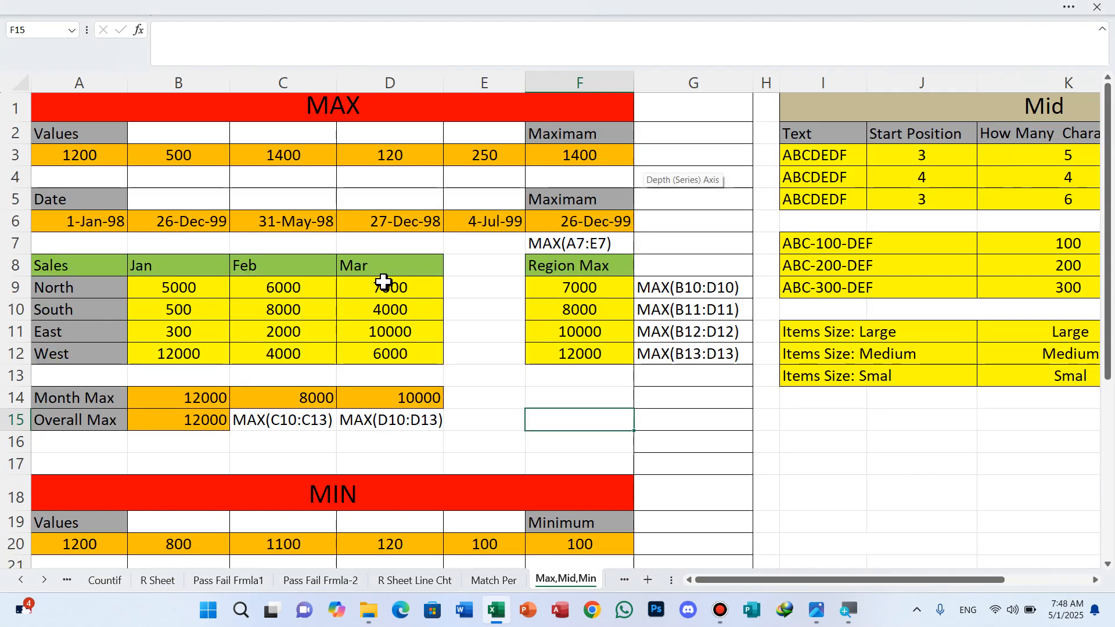
ctrl+scroll(383, 282, up, 2)
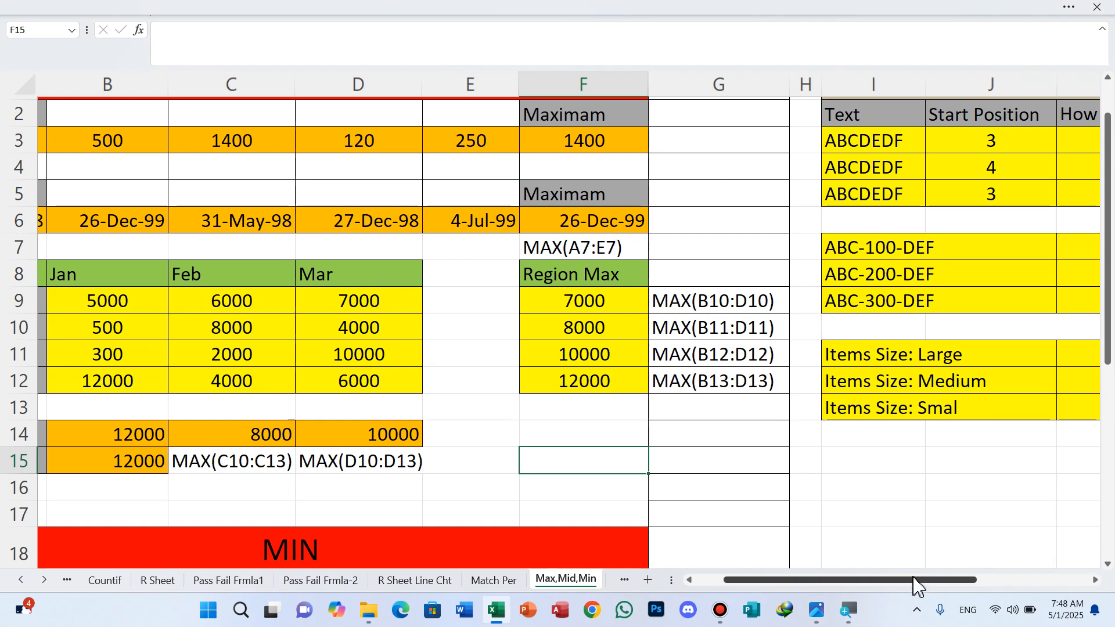
drag(913, 581, 798, 589)
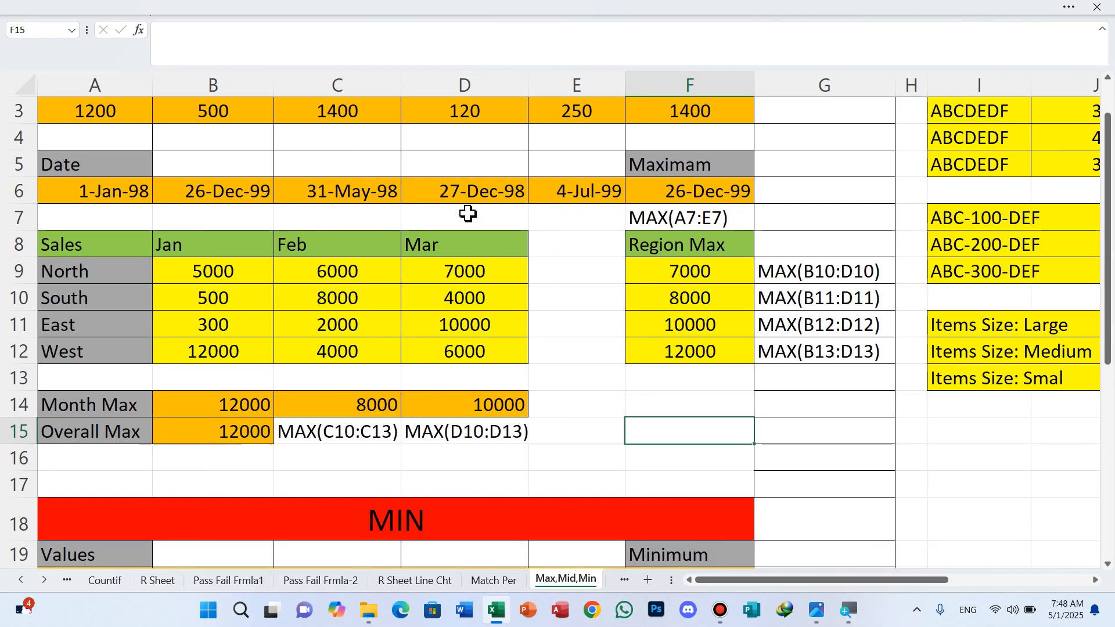
scroll(468, 211, up, 1)
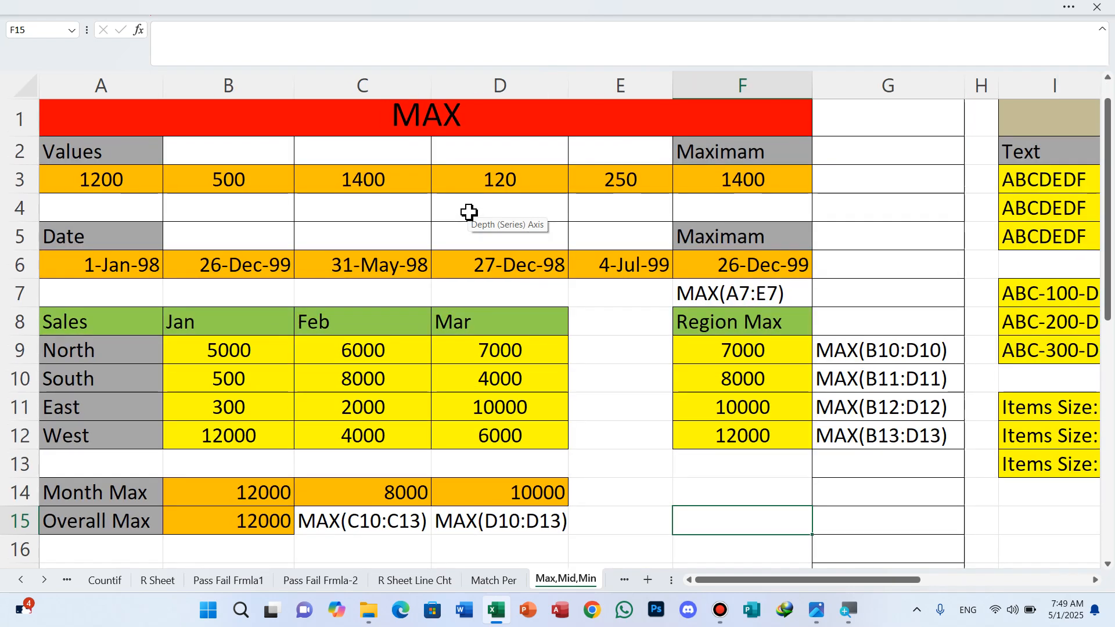
ctrl+scroll(469, 212, up, 1)
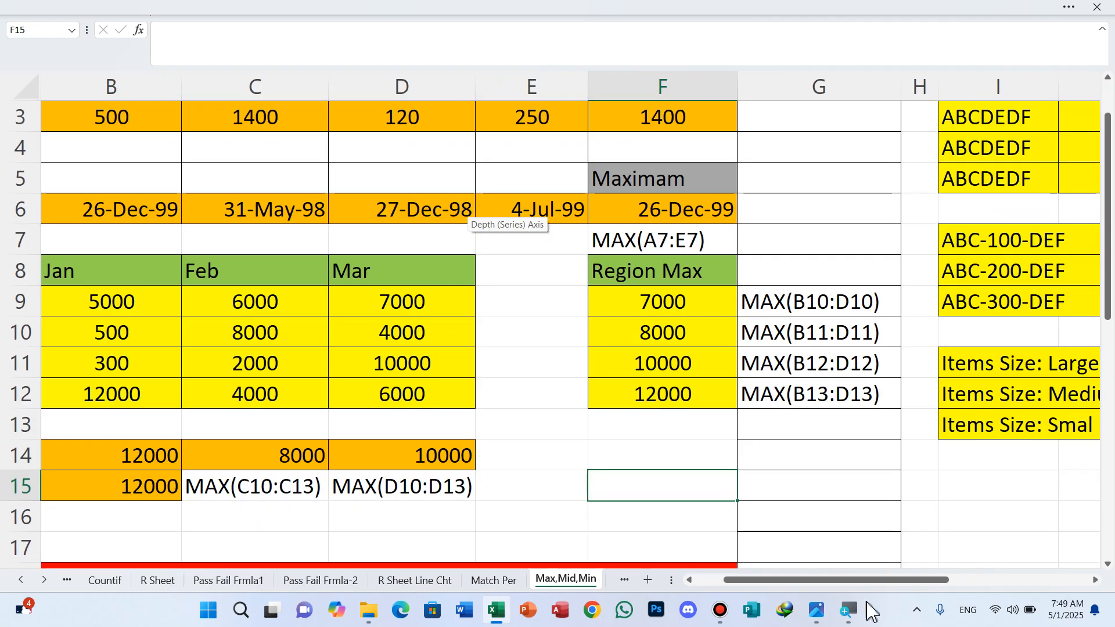
drag(881, 579, 749, 585)
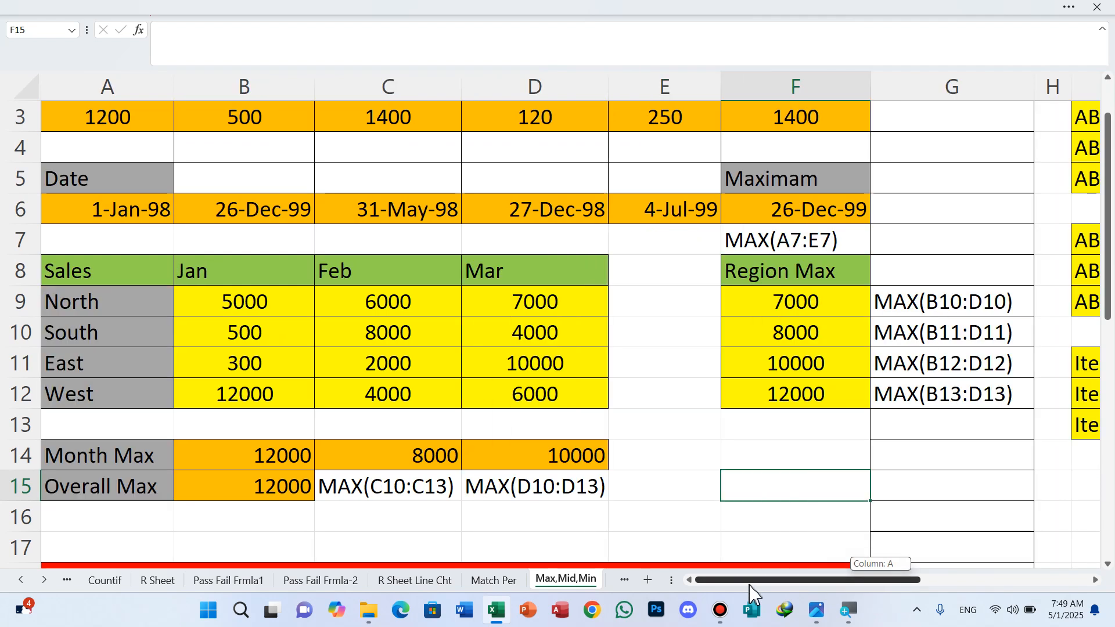
scroll(615, 361, up, 1)
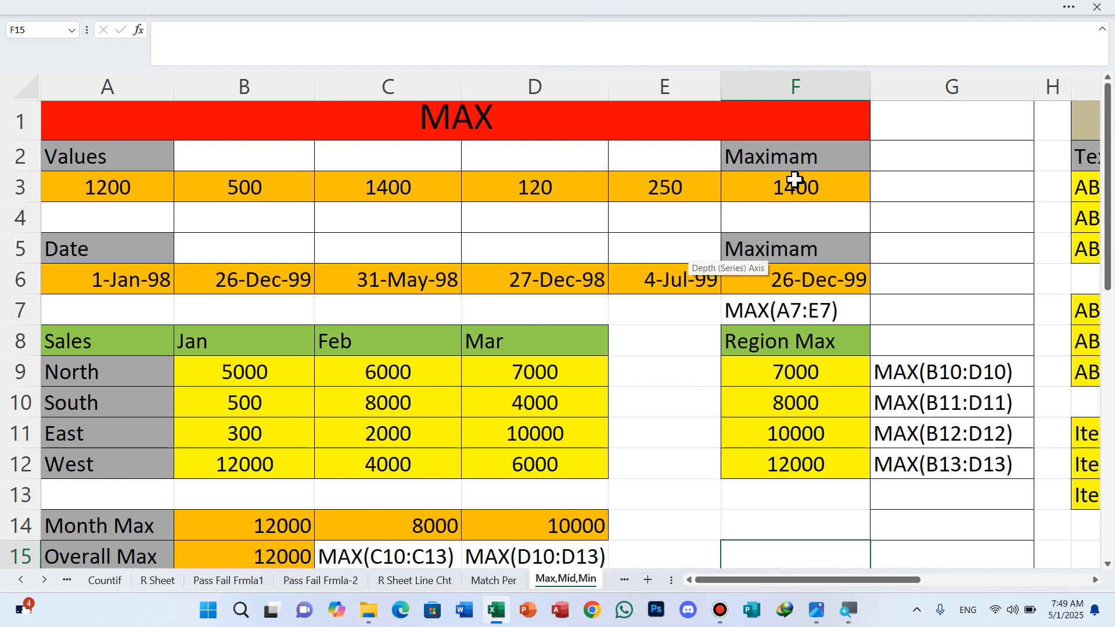
Step: Clear the Maximam cell F3 of the Values row and enter the formula =MAX(A3:E3)
click(789, 192)
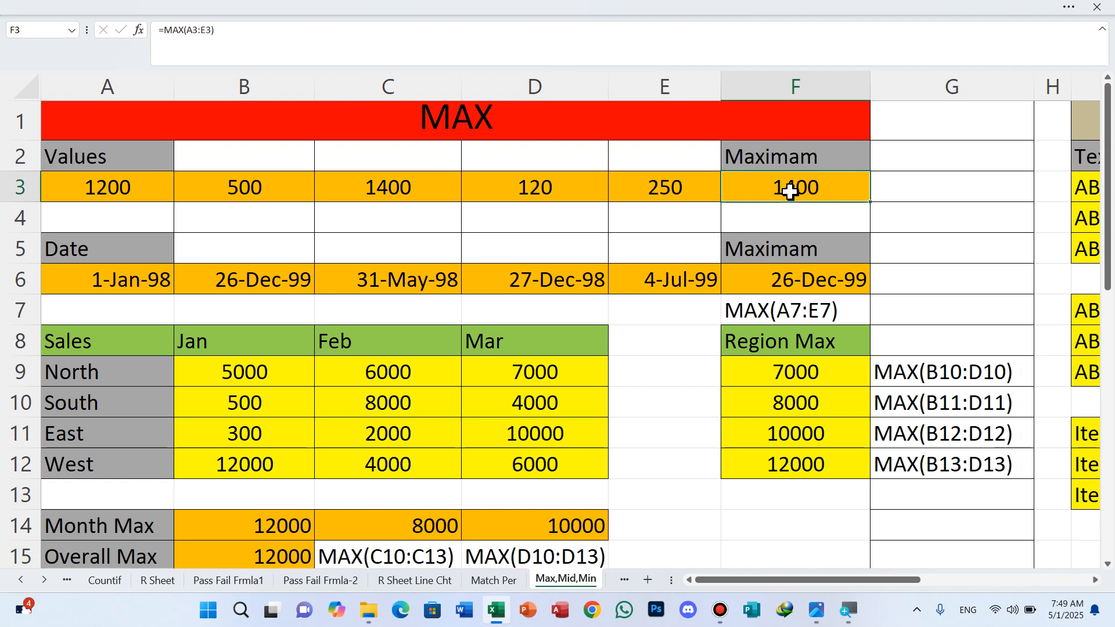
key(Delete)
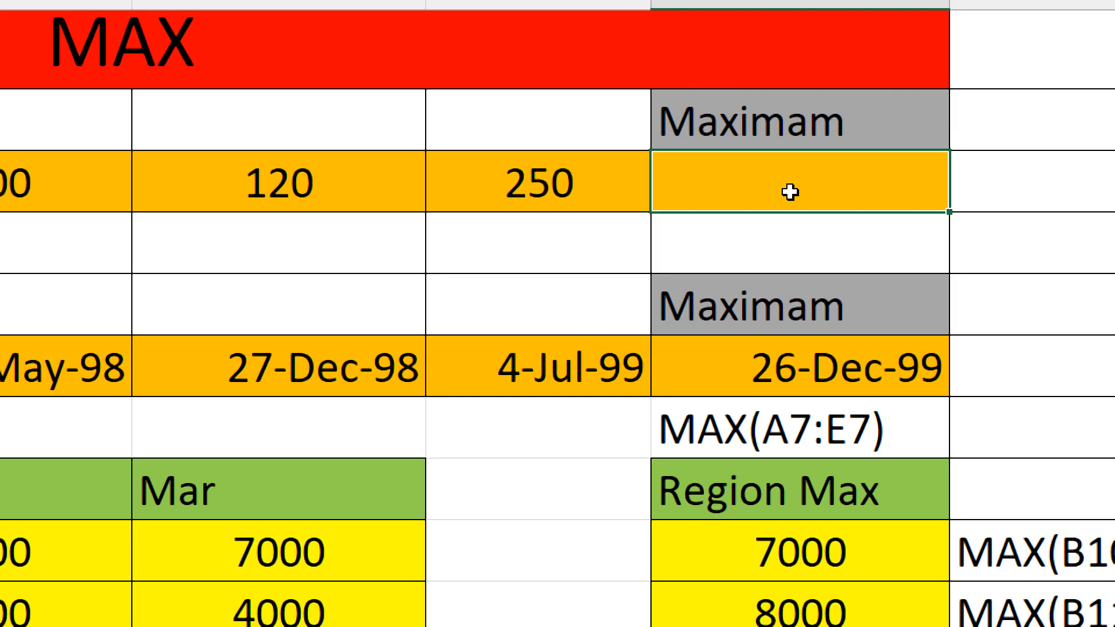
double_click(789, 192)
text(=ma)
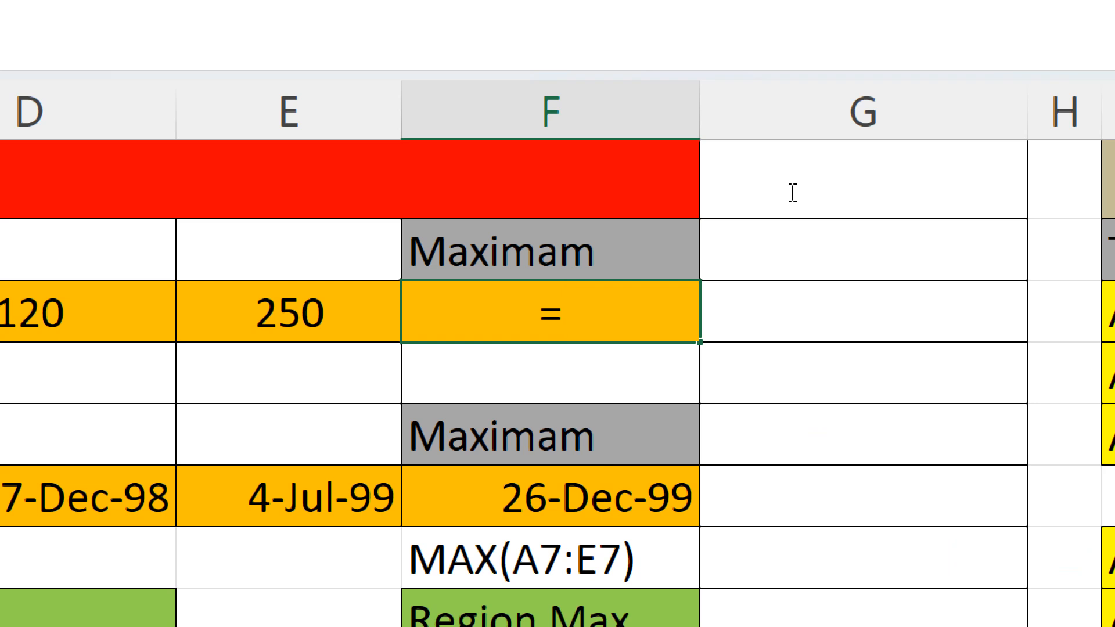
text(x)
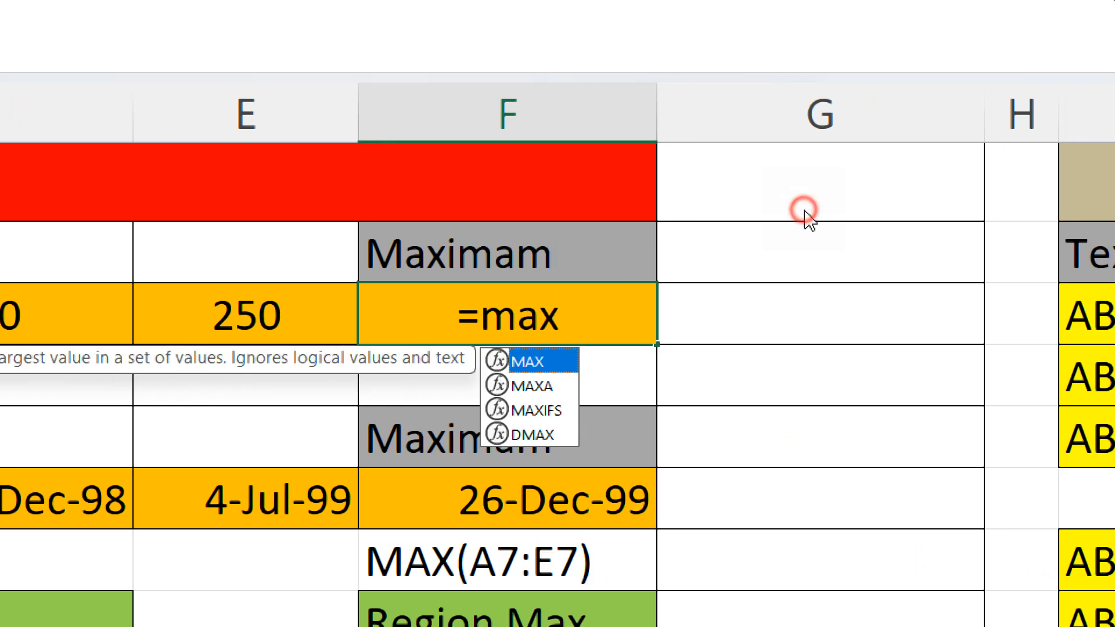
key(Tab)
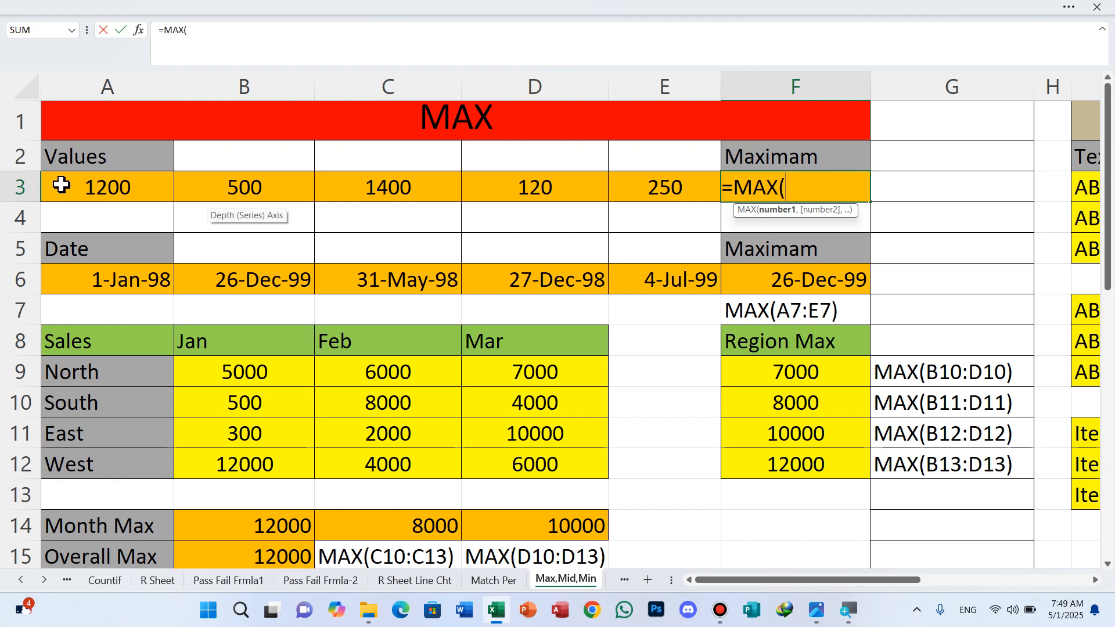
drag(68, 184, 341, 184)
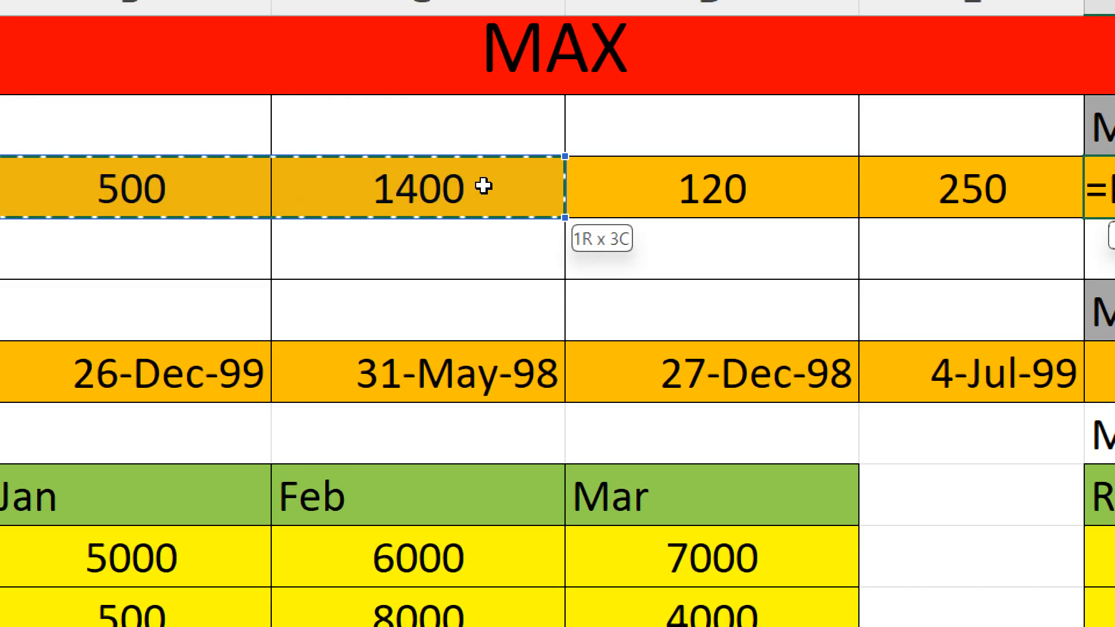
drag(483, 186, 666, 186)
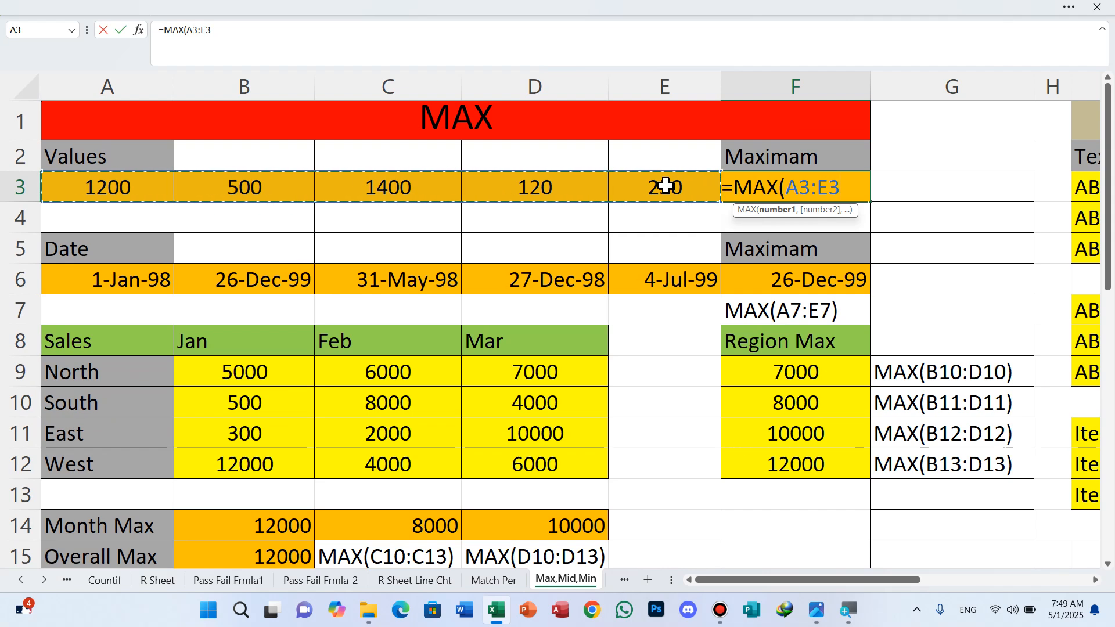
text())
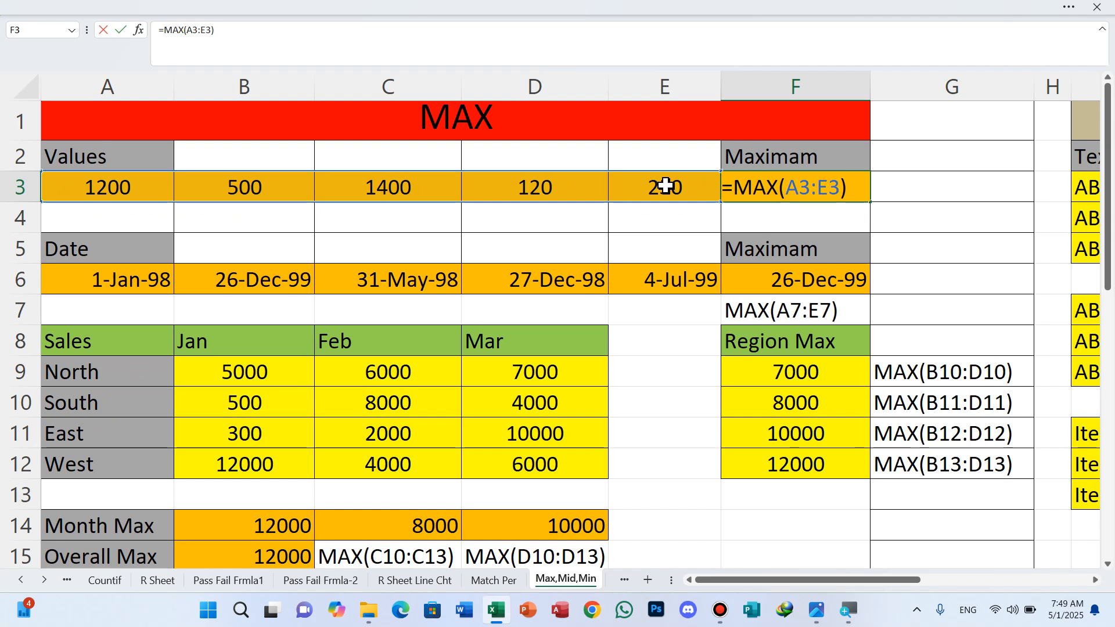
key(Return)
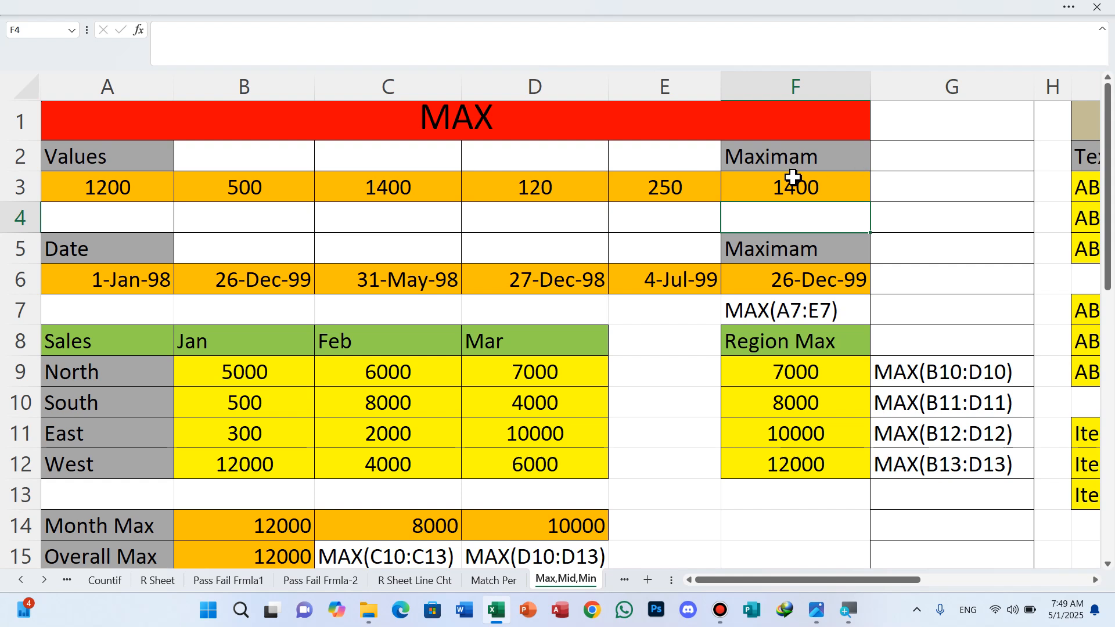
Step: Try to replace the Maximam formula in F6 with a MAX over the dates A6:E6, and undo the attempt
click(789, 284)
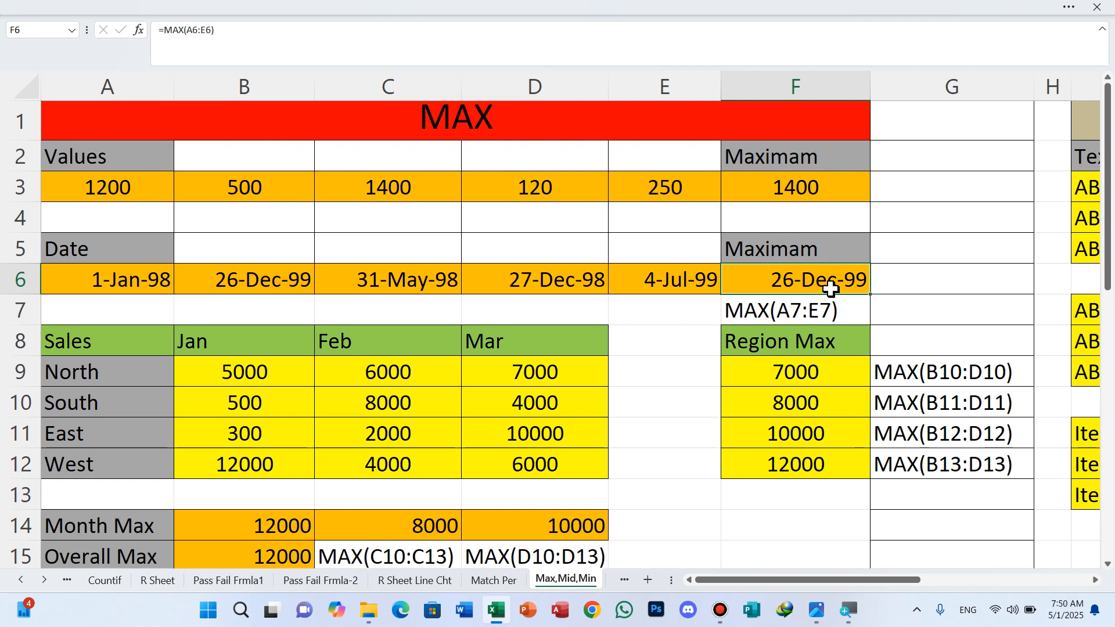
key(Delete)
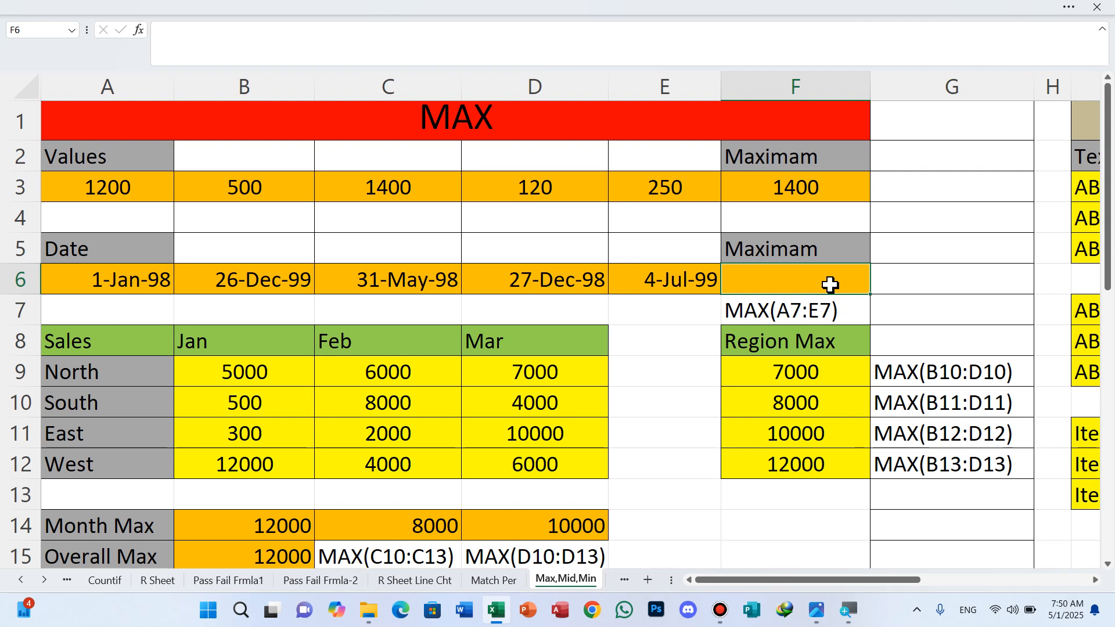
text(=)
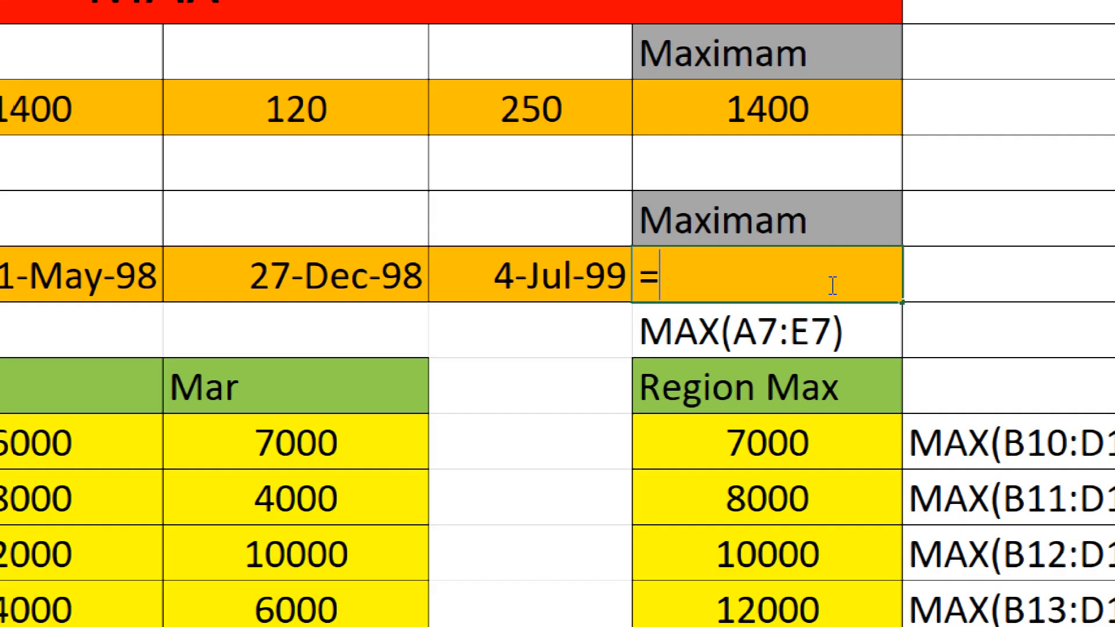
text(max)
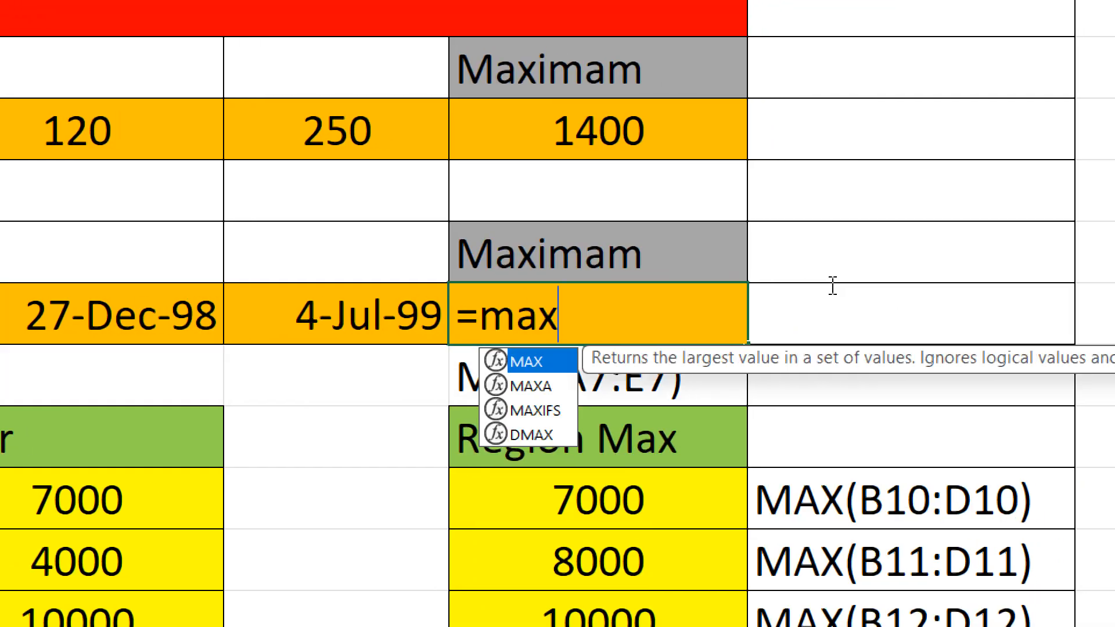
key(Tab)
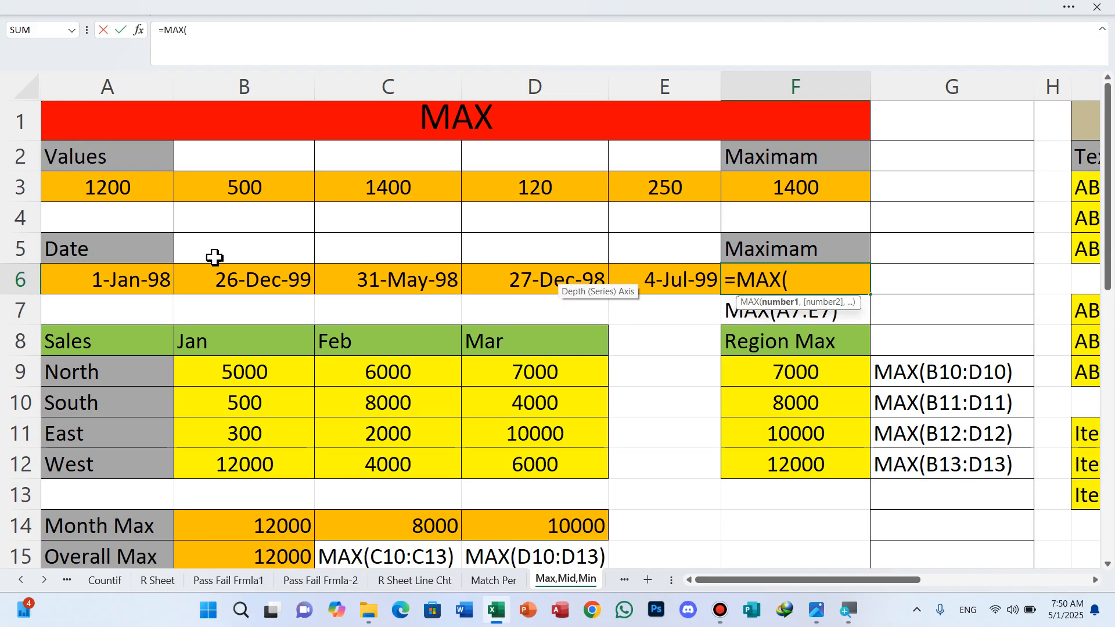
click(132, 279)
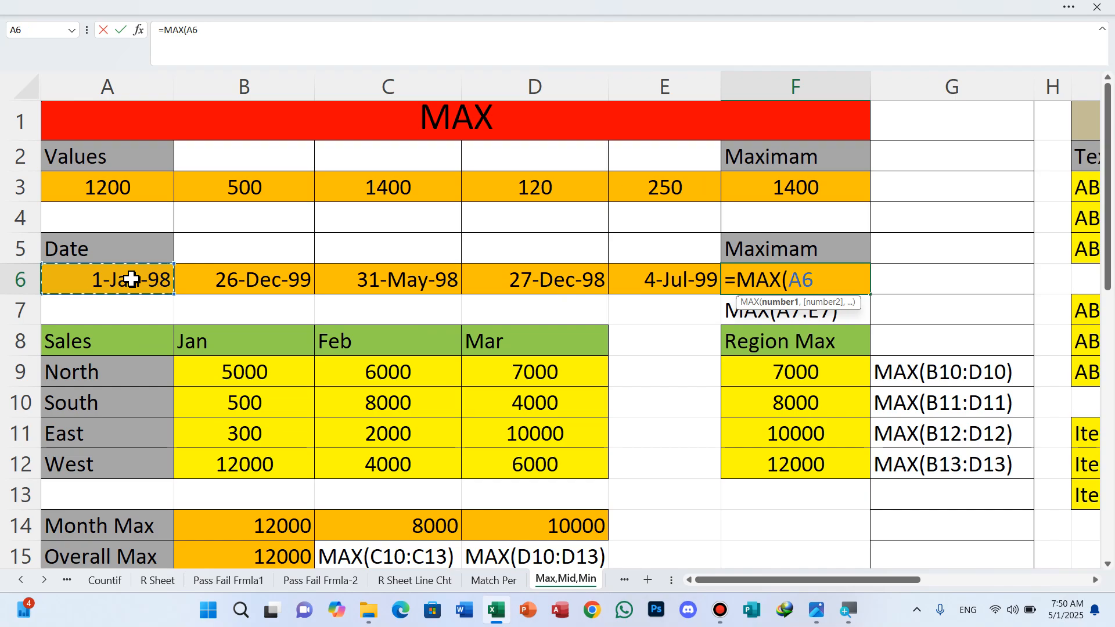
drag(132, 280, 662, 280)
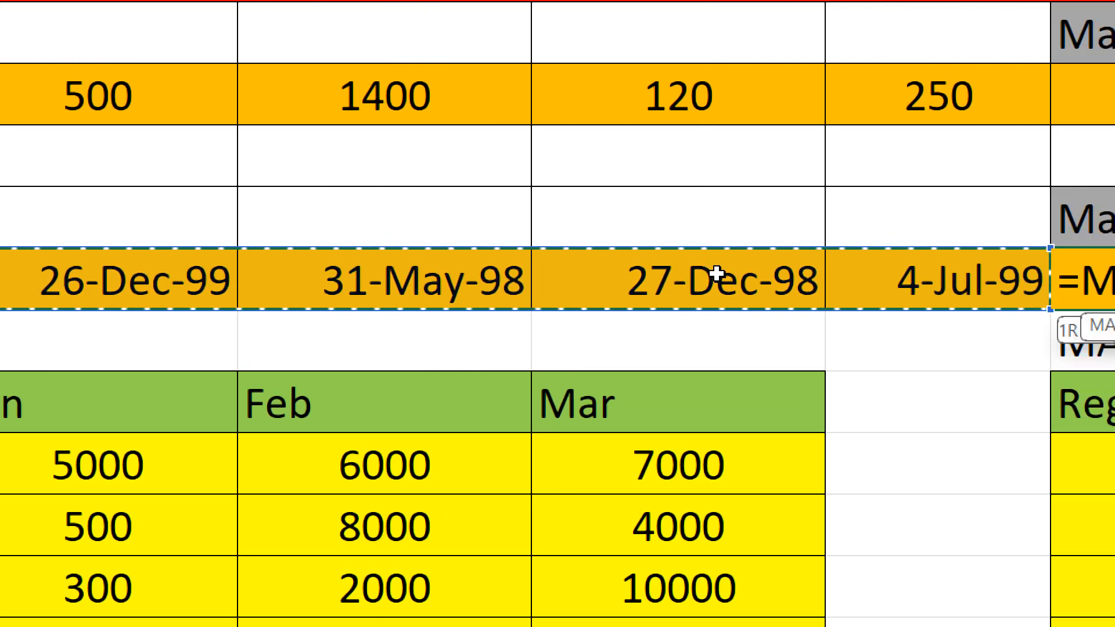
drag(712, 275, 713, 274)
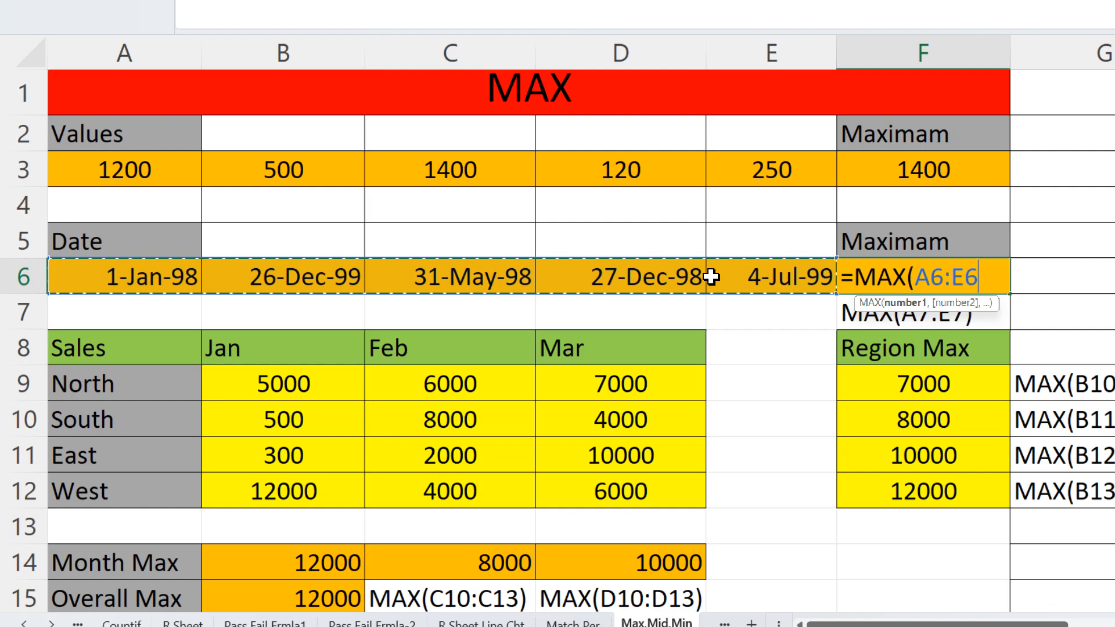
text(_)
key(super)
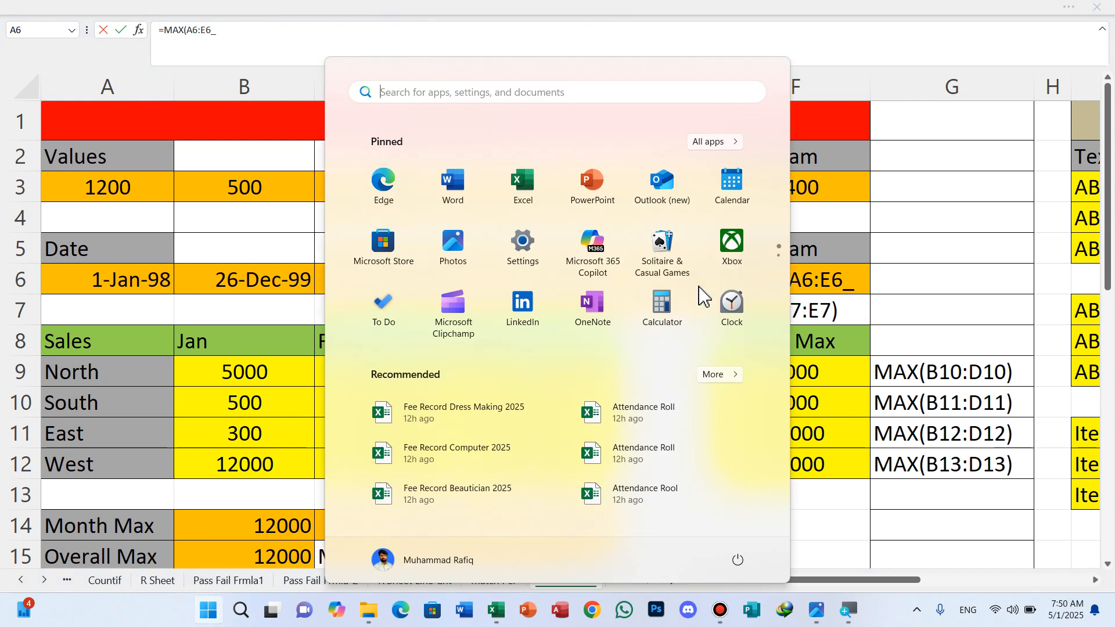
key(super)
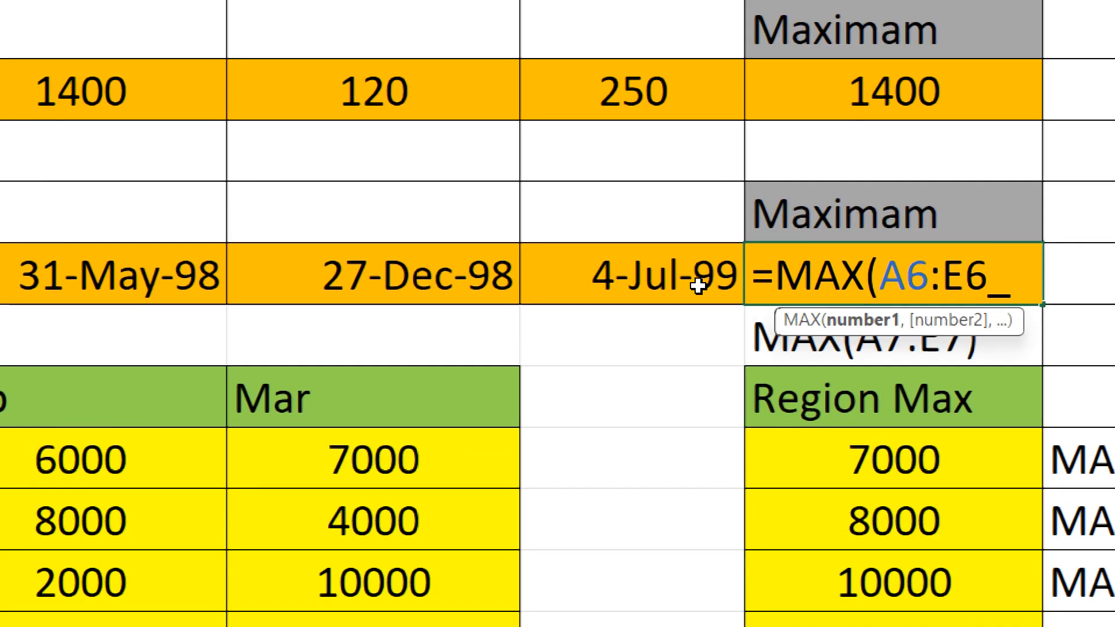
key(Return)
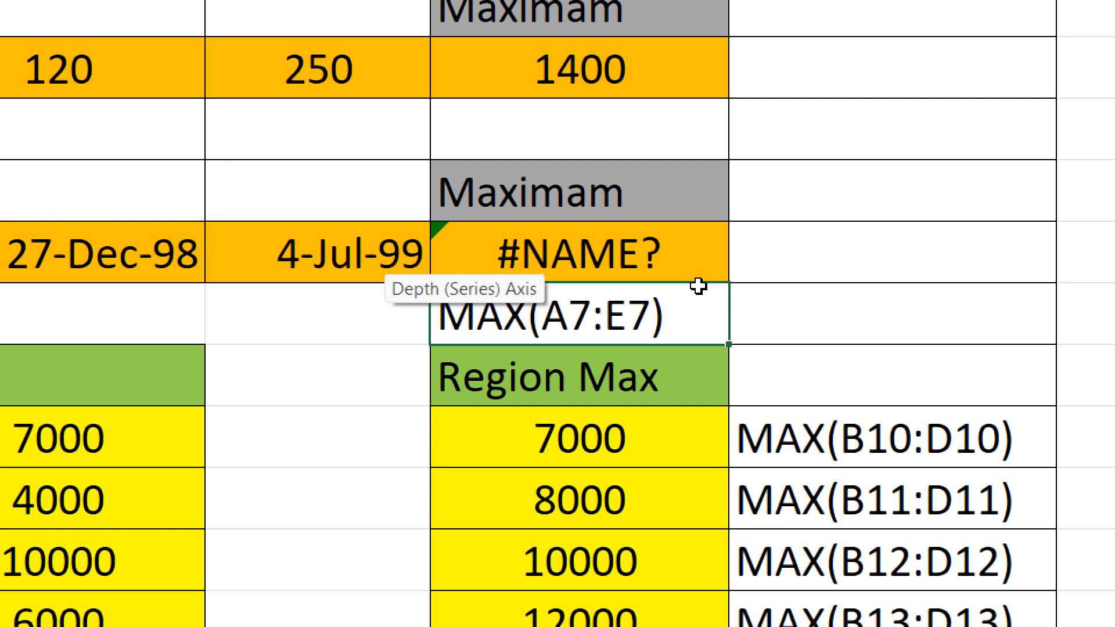
key(ctrl+z)
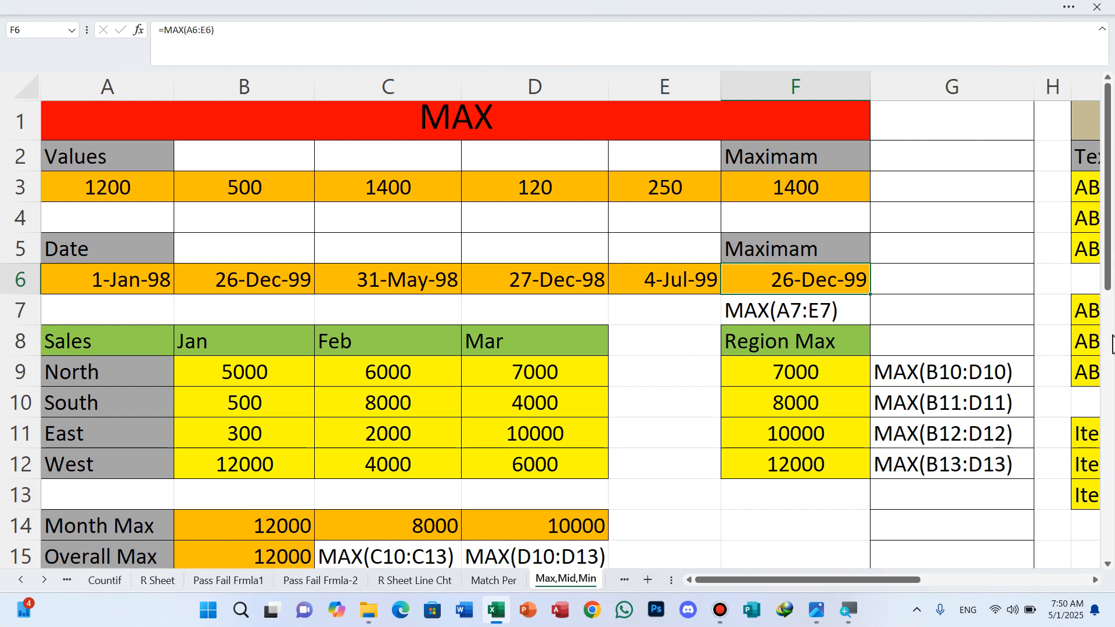
Step: Clear the Maximam cell F6 of the Date row and enter the formula =MAX(A6:E6)
key(Delete)
text(=max)
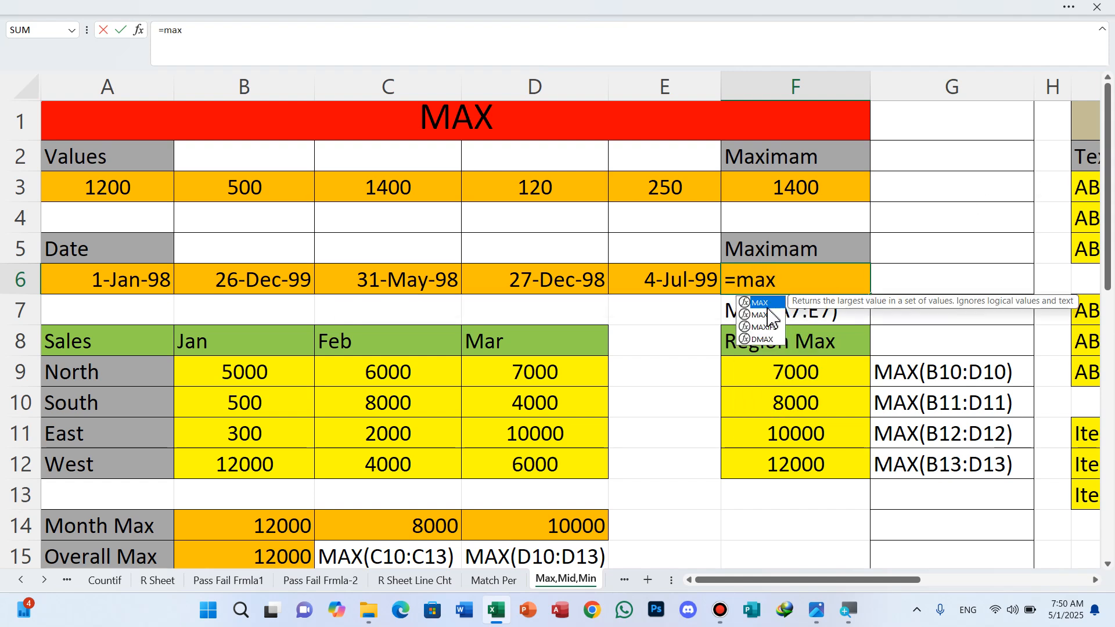
double_click(766, 305)
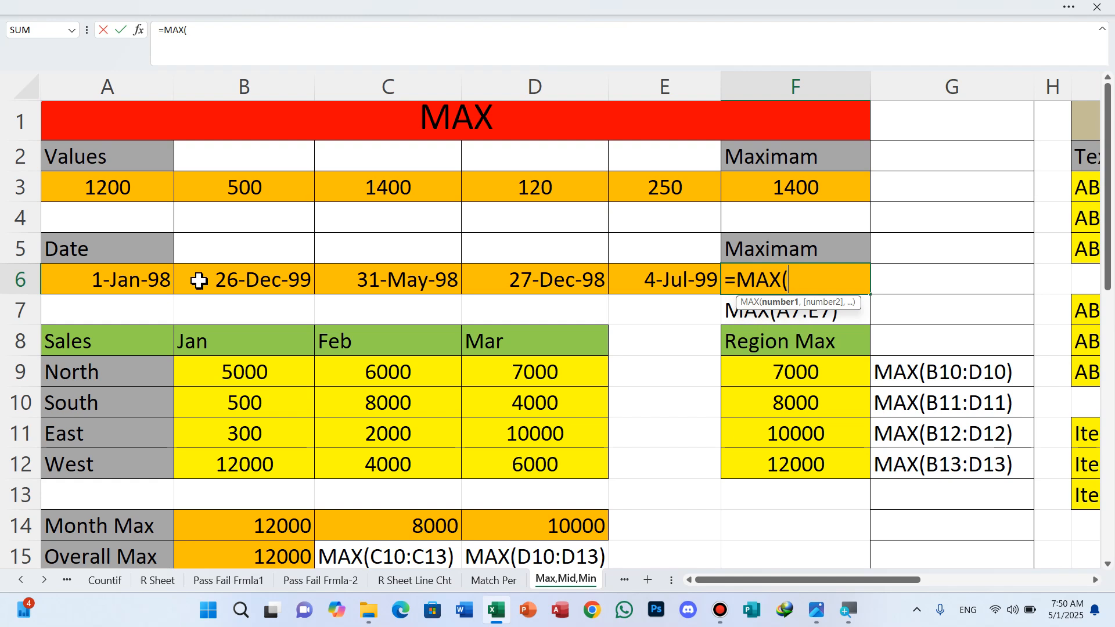
drag(141, 279, 617, 282)
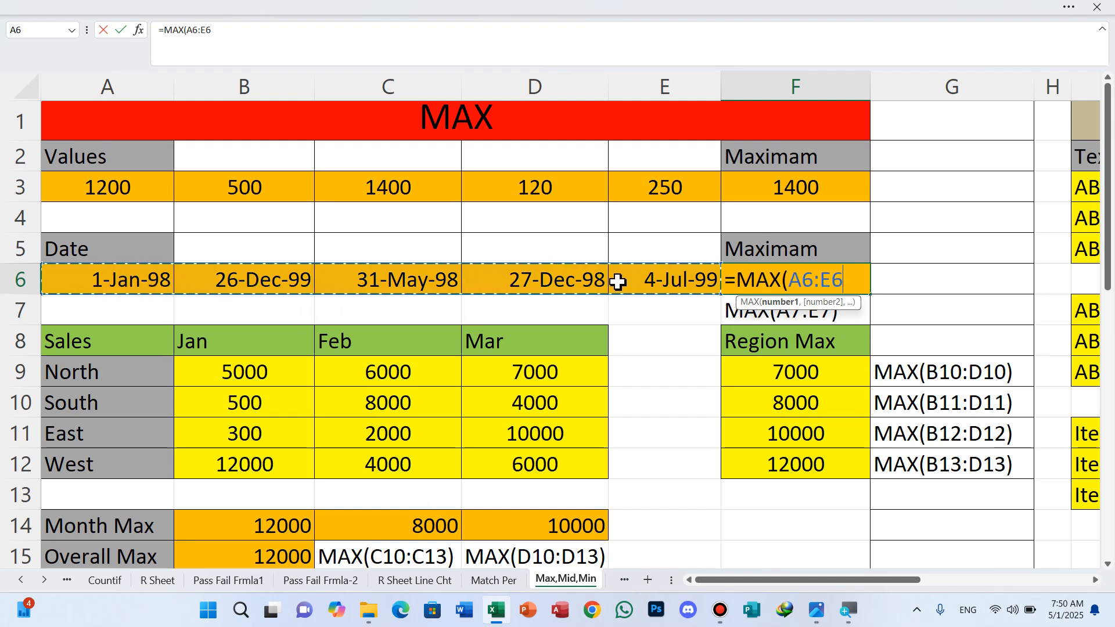
text())
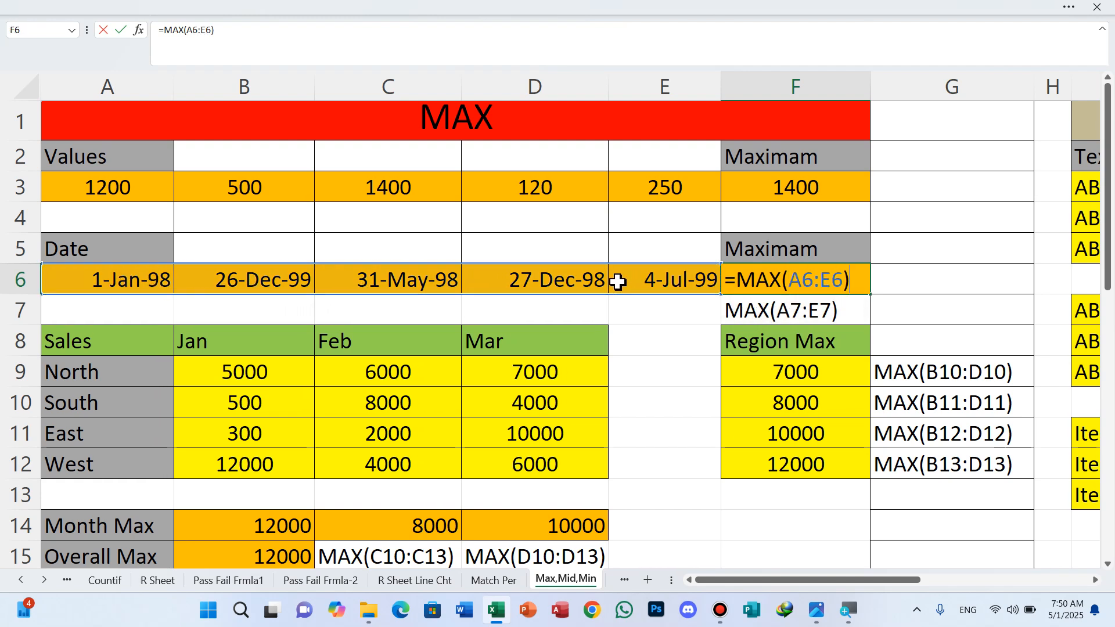
key(Return)
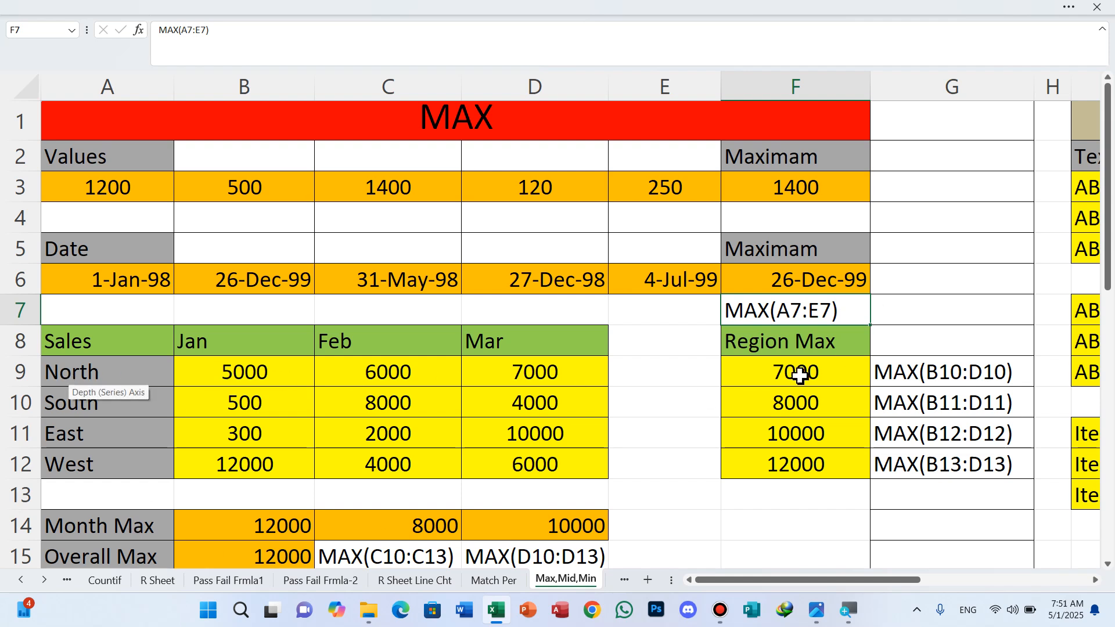
Step: Clear the Region Max cells F9:F12 and enter the formula =MAX(B9:D9) for North in F9
drag(789, 375, 807, 458)
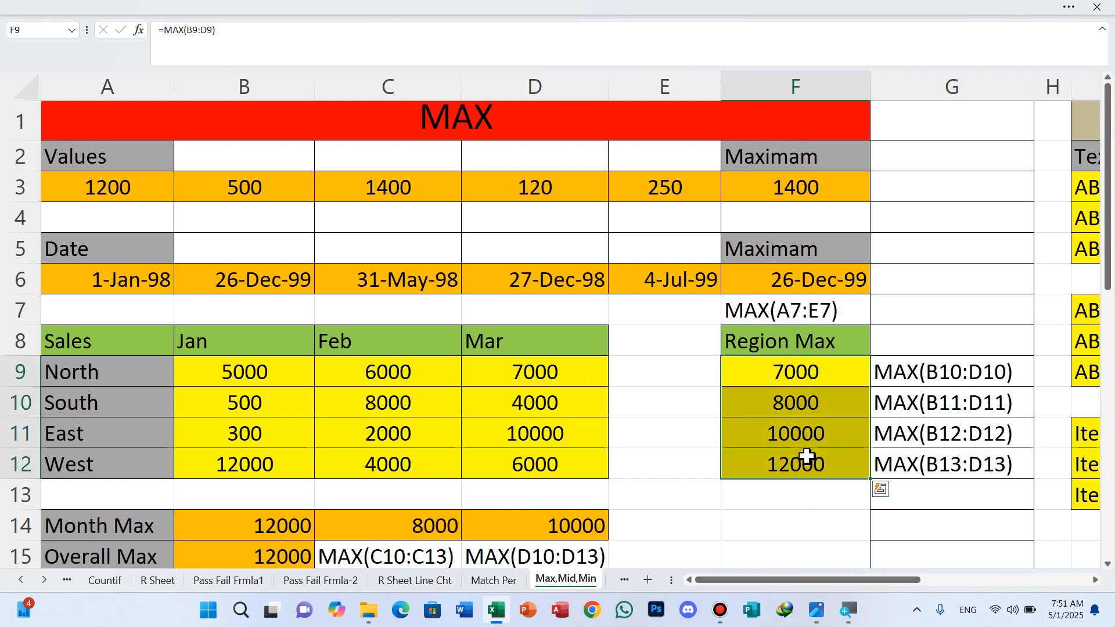
key(Delete)
click(788, 385)
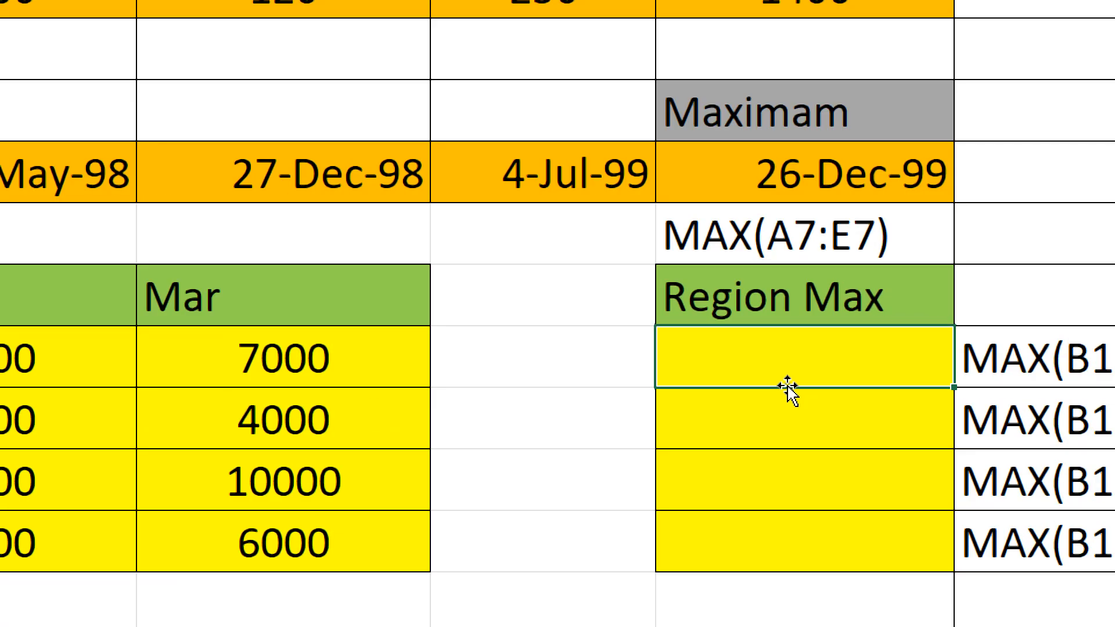
double_click(787, 383)
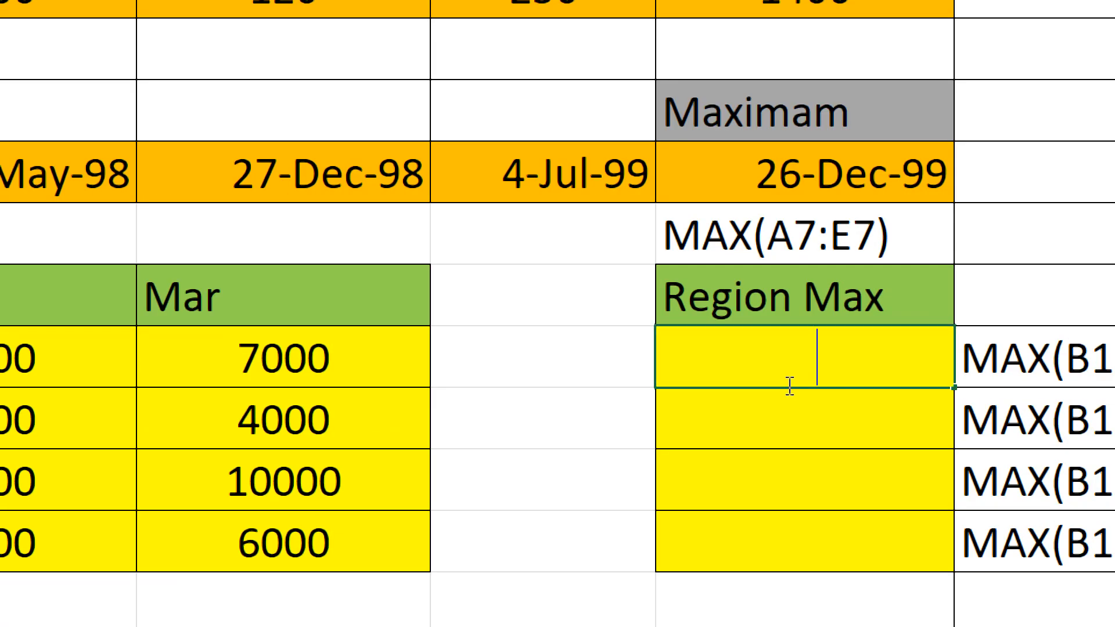
text(=max)
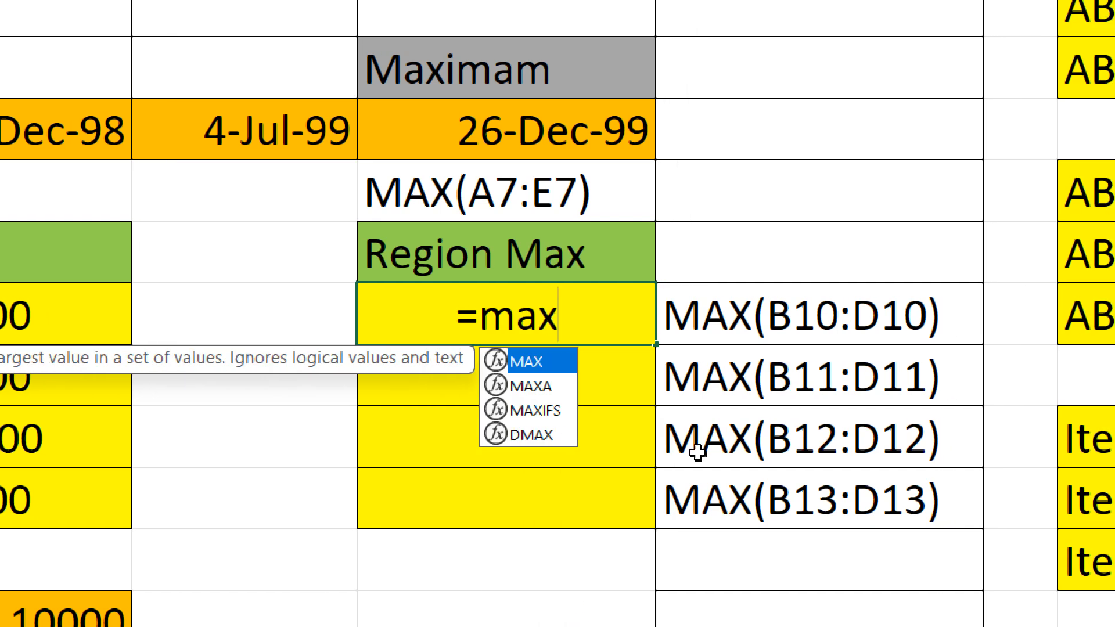
key(Tab)
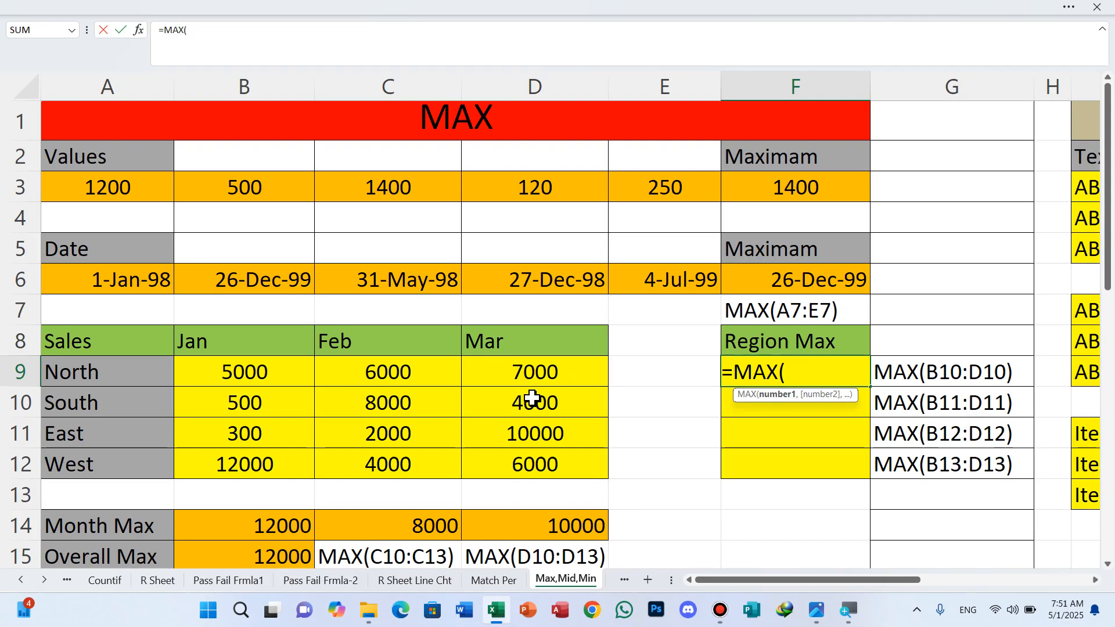
drag(232, 375, 506, 371)
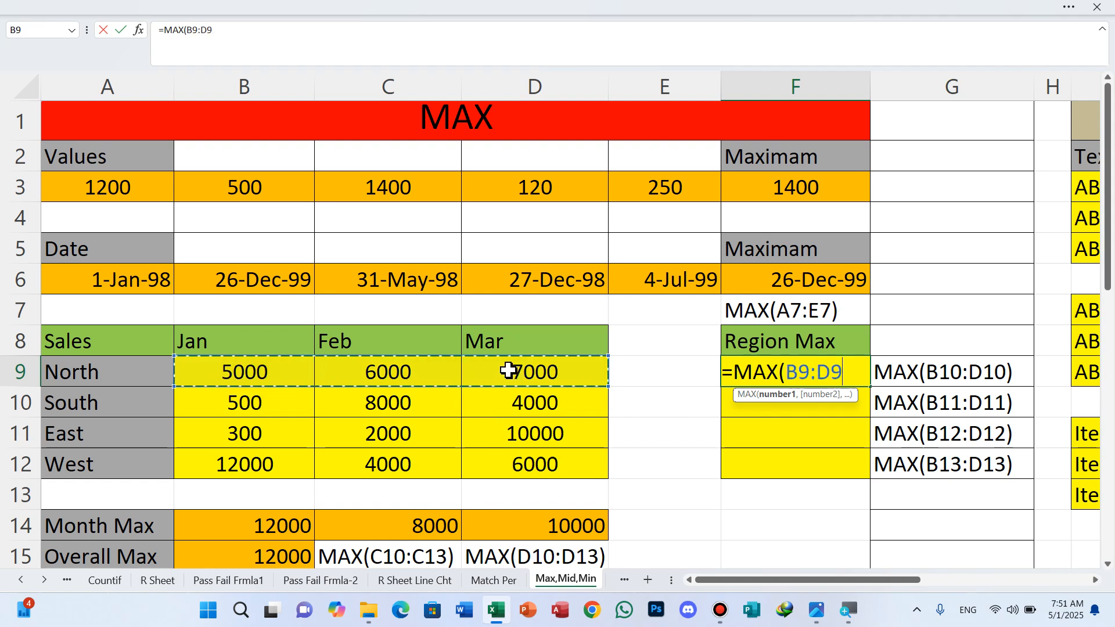
text())
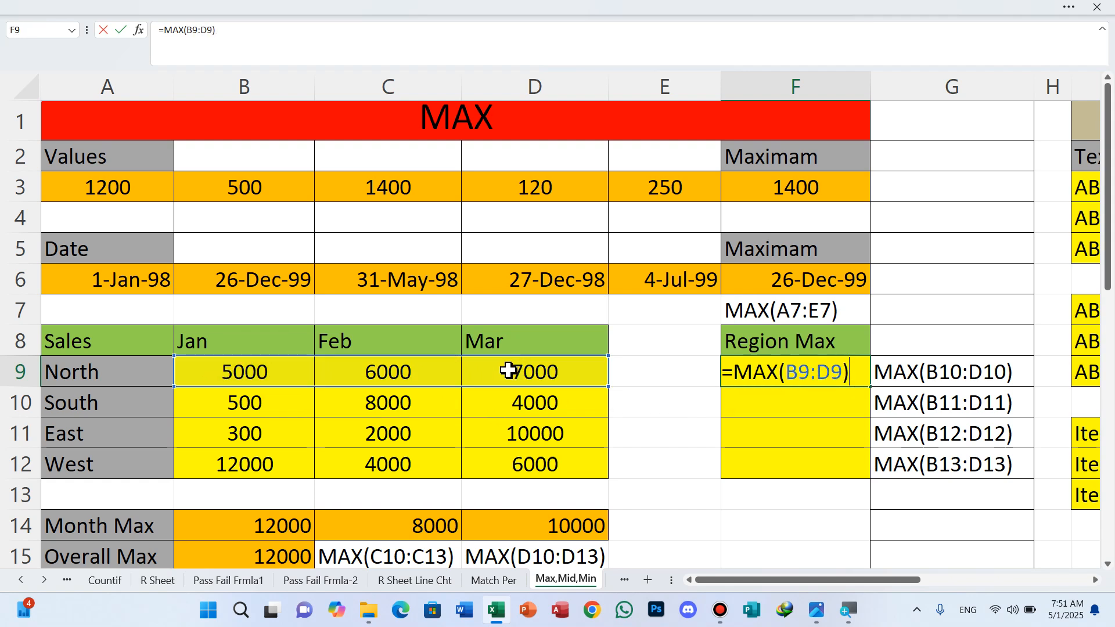
key(Return)
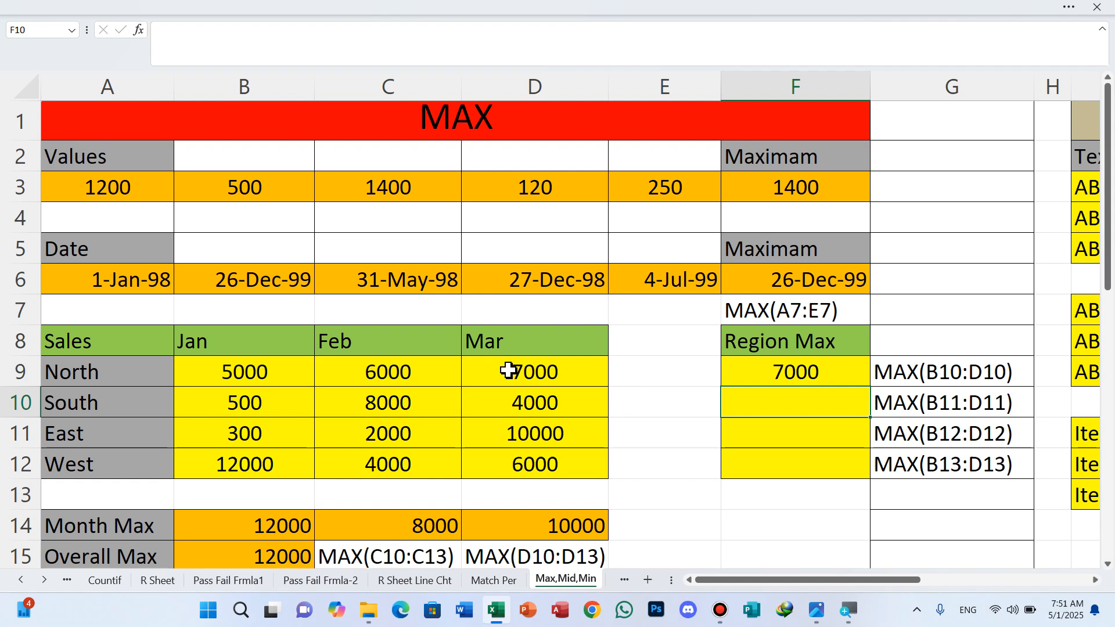
Step: Enter the formula =MAX(B10:D10) in F10 as the Region Max for South
text(=m)
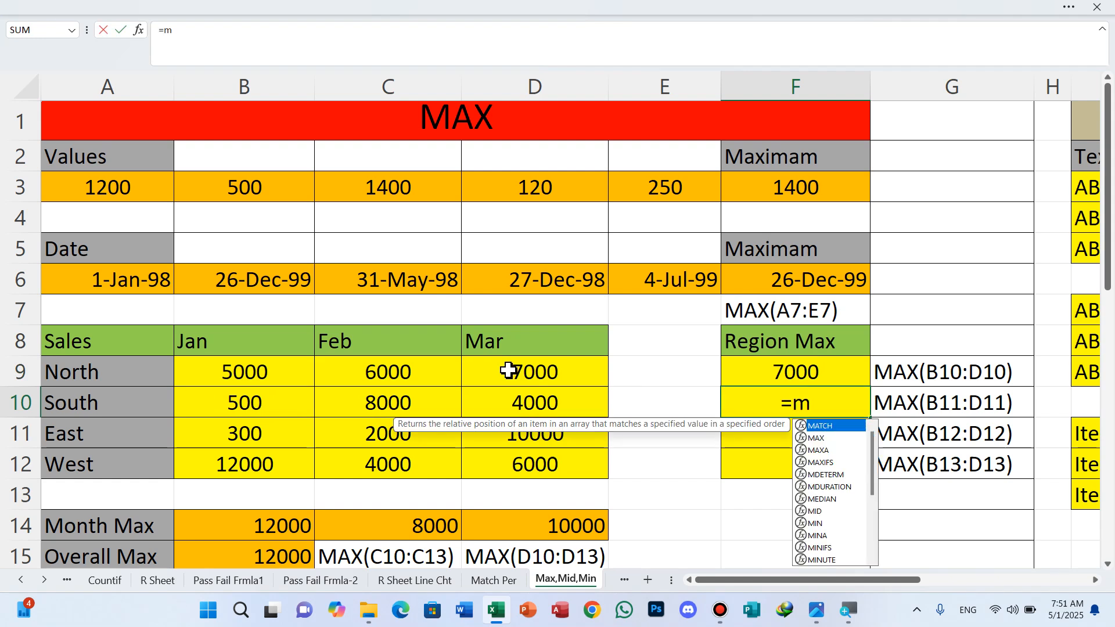
text(a)
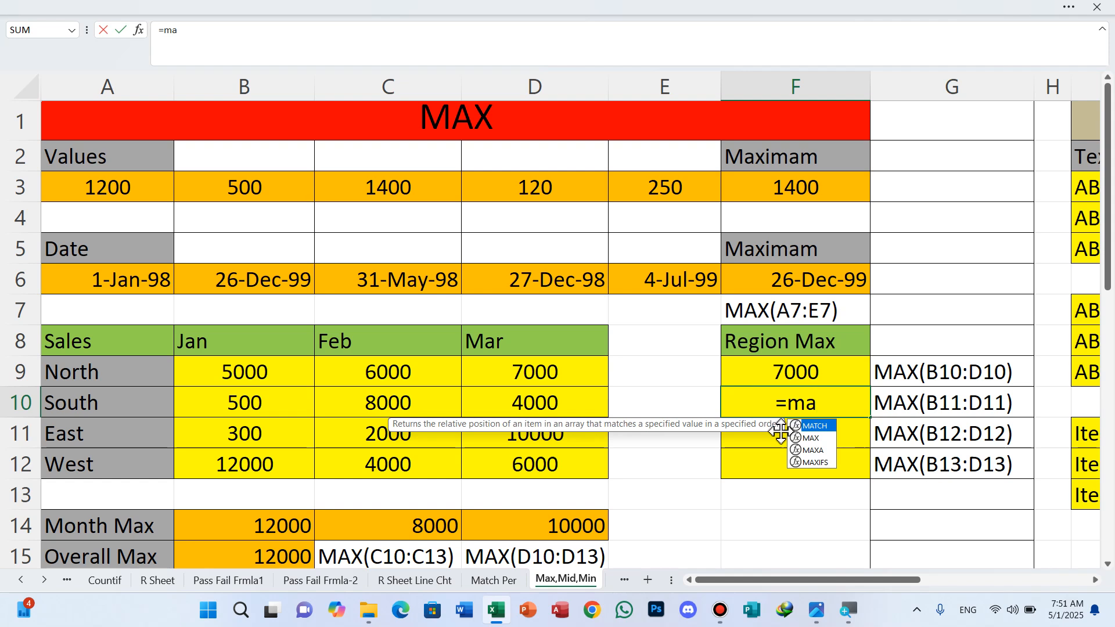
double_click(812, 437)
drag(225, 406, 520, 408)
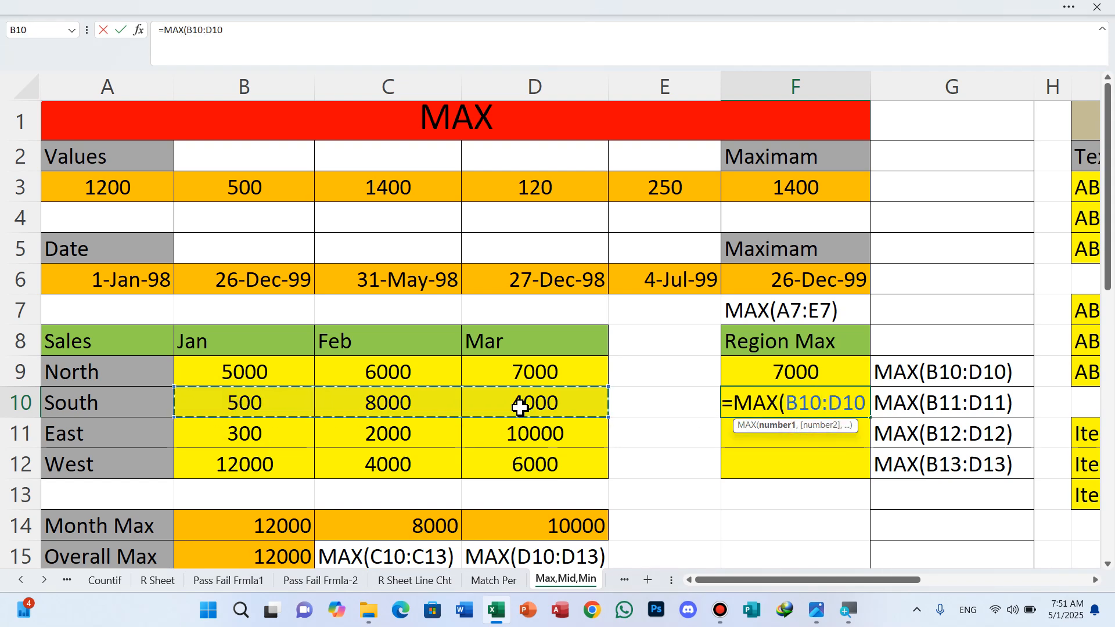
text())
key(Return)
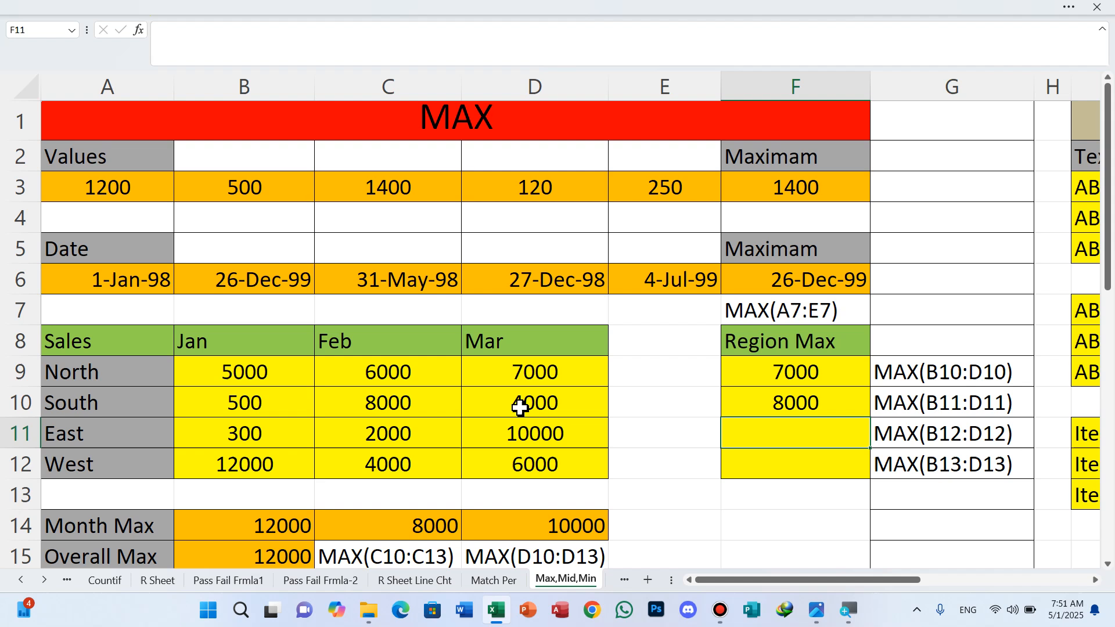
Step: Enter the formula =MAX(B11:D11) in F11 as the Region Max for East
text(=max)
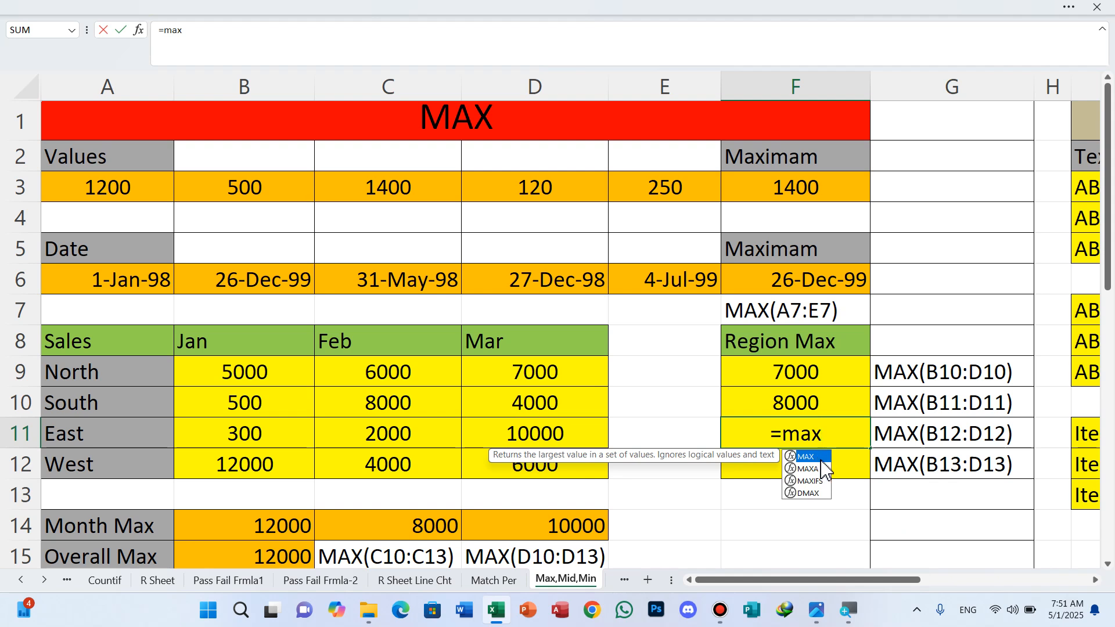
double_click(807, 456)
drag(261, 433, 516, 424)
text())
key(Return)
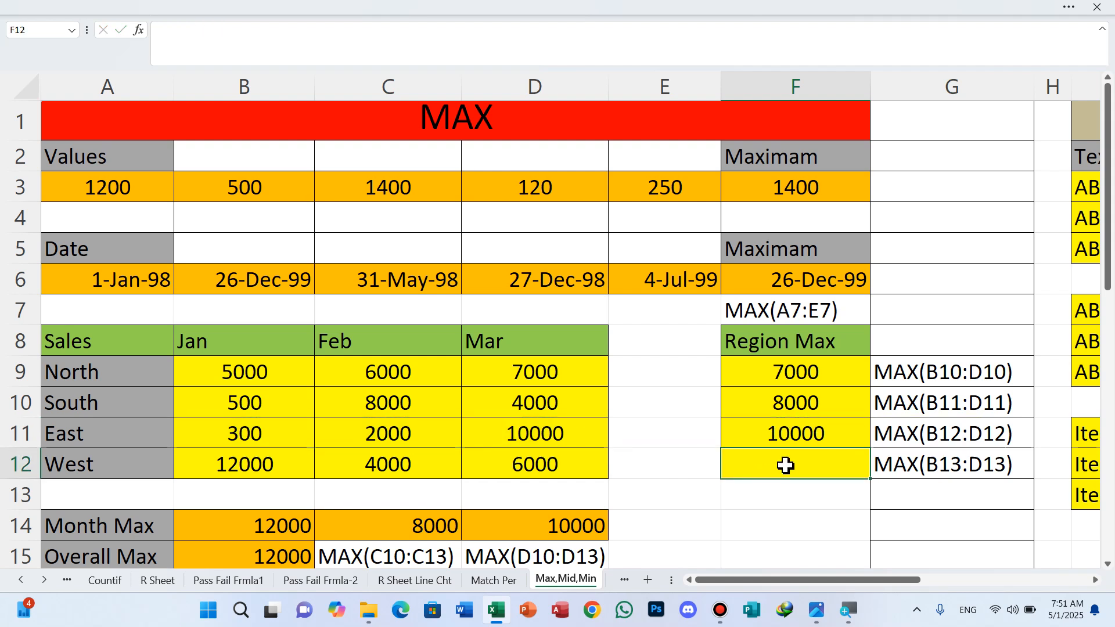
Step: Enter the formula =MAX(B12:D12) in F12 as the Region Max for West
text(=max)
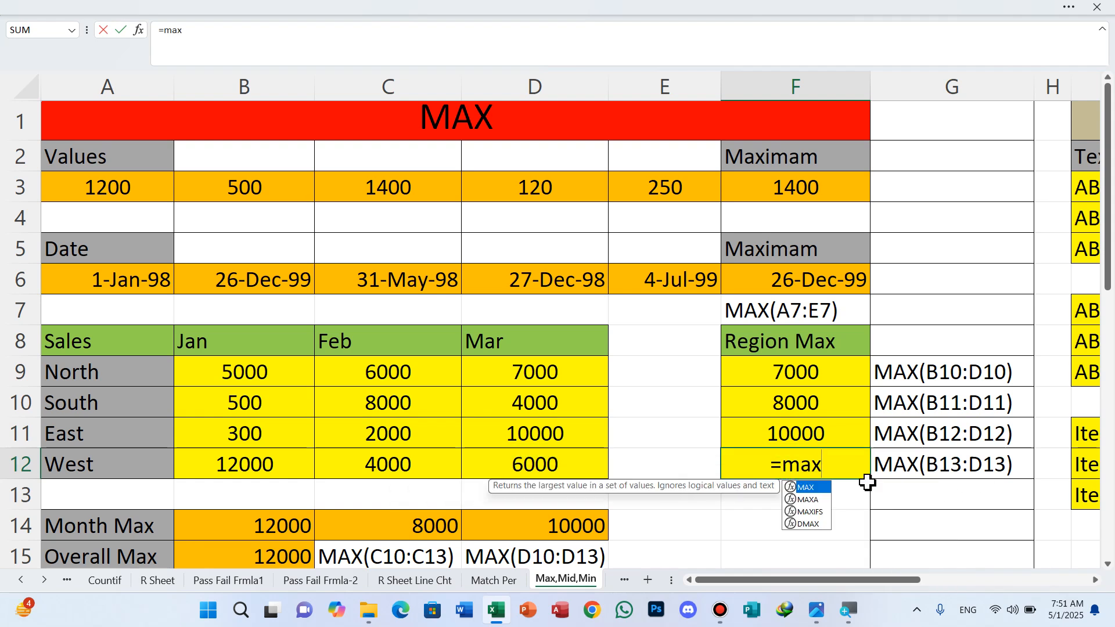
double_click(807, 489)
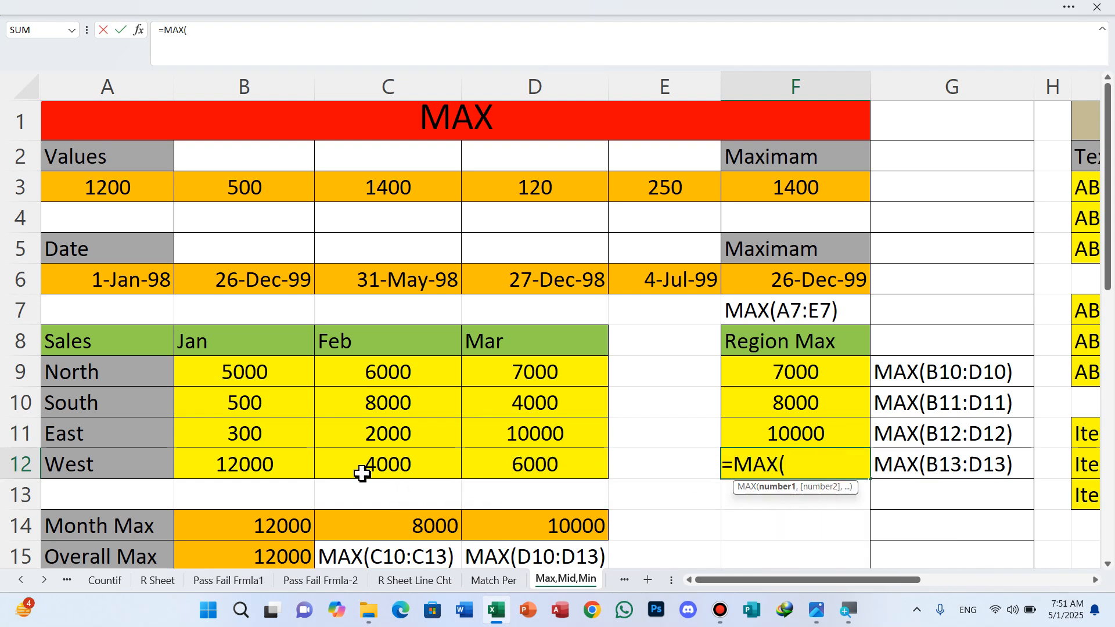
drag(235, 472, 513, 473)
text())
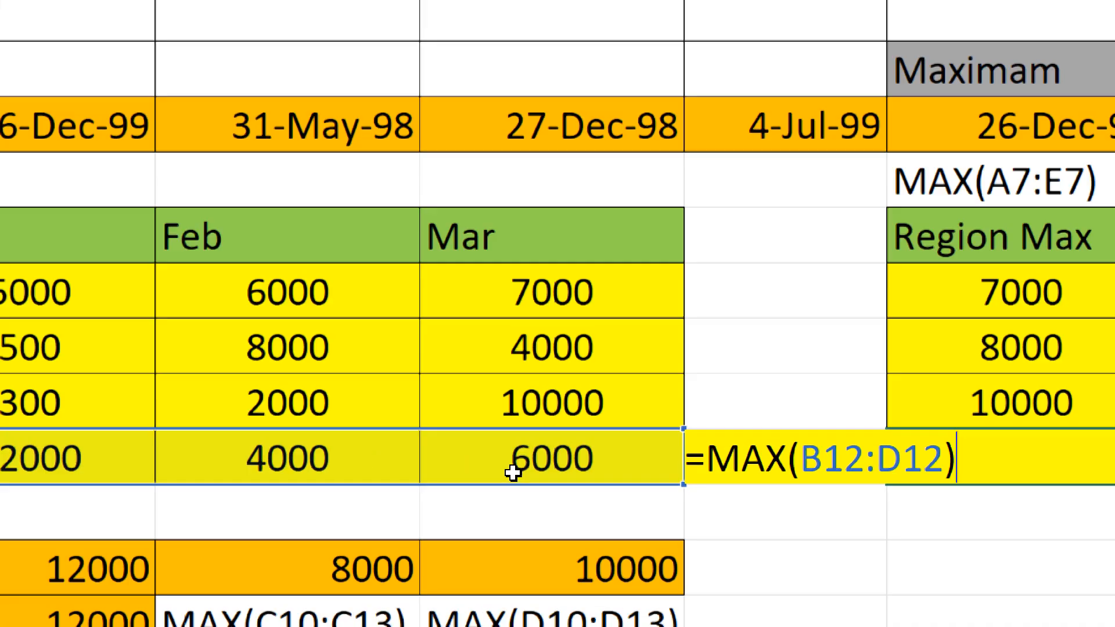
key(BackSpace)
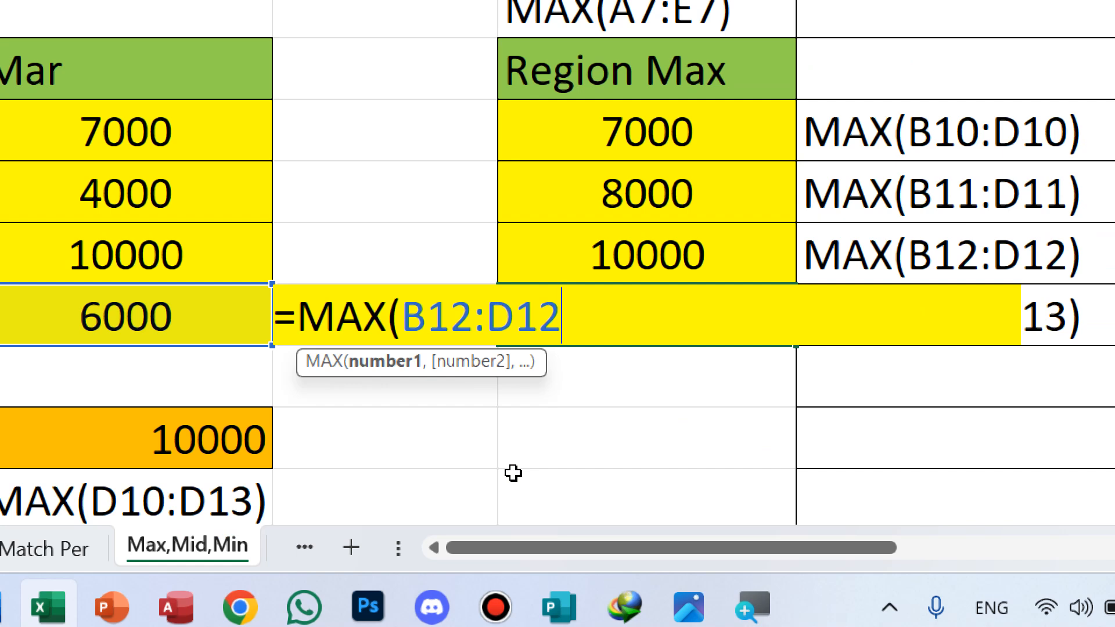
text())
key(Return)
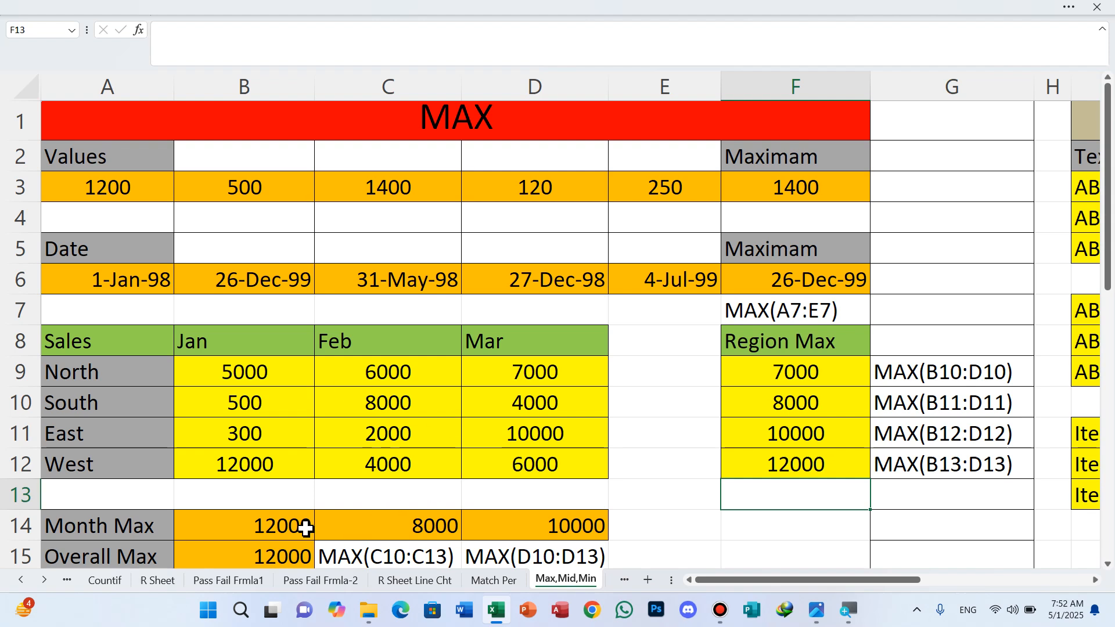
Step: Check the Month Max formulas in B14 and C14, and re-enter the Overall Max in B15 as =MAX(B9:D12)
click(274, 527)
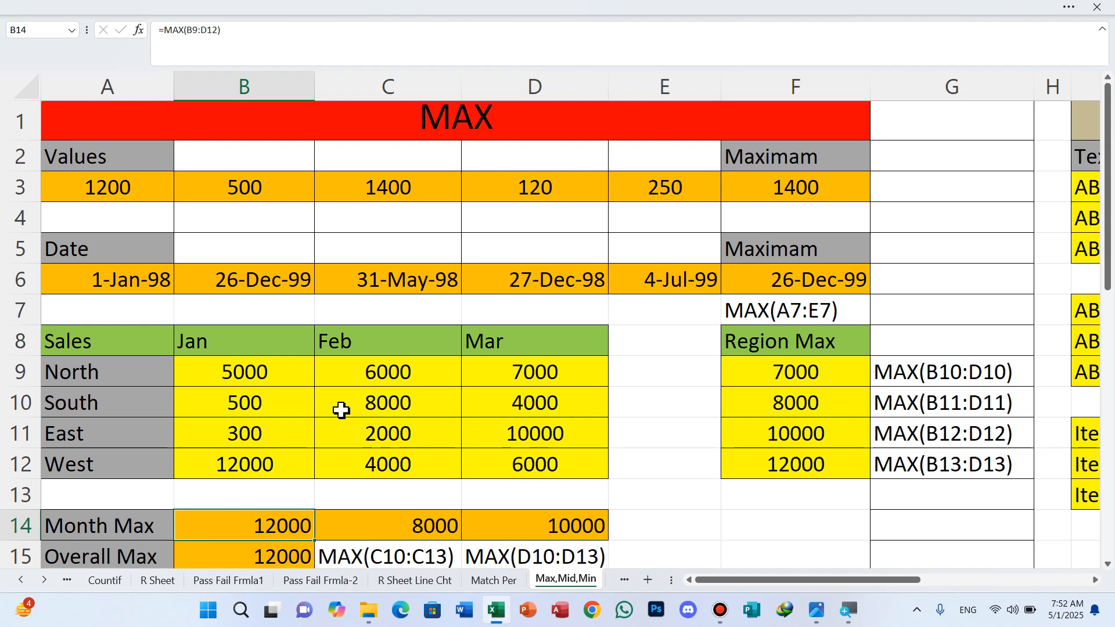
click(444, 527)
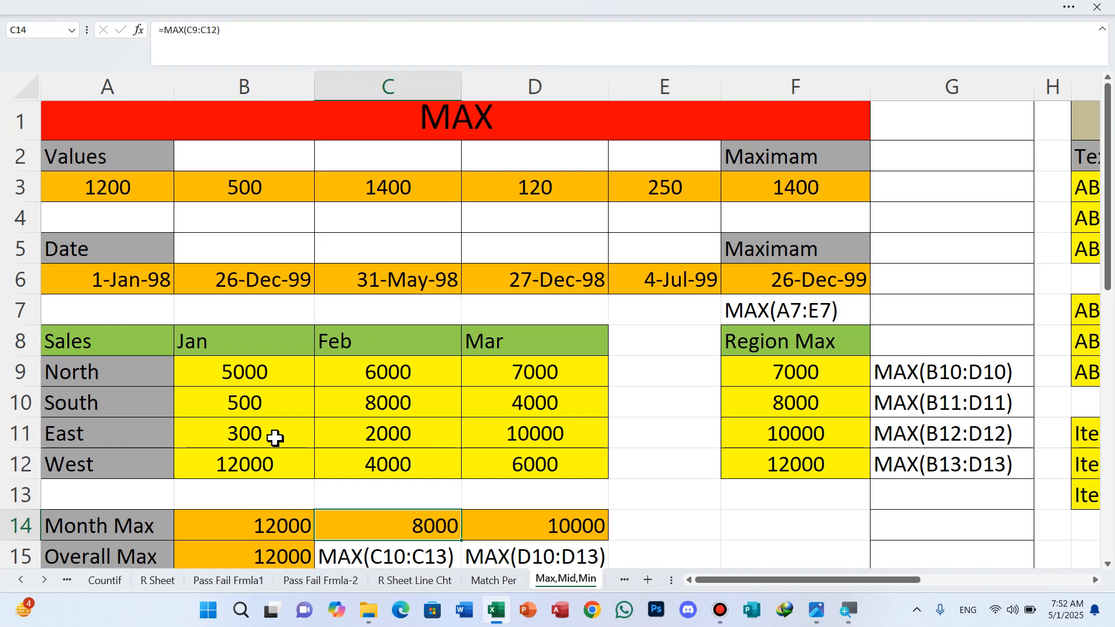
click(261, 548)
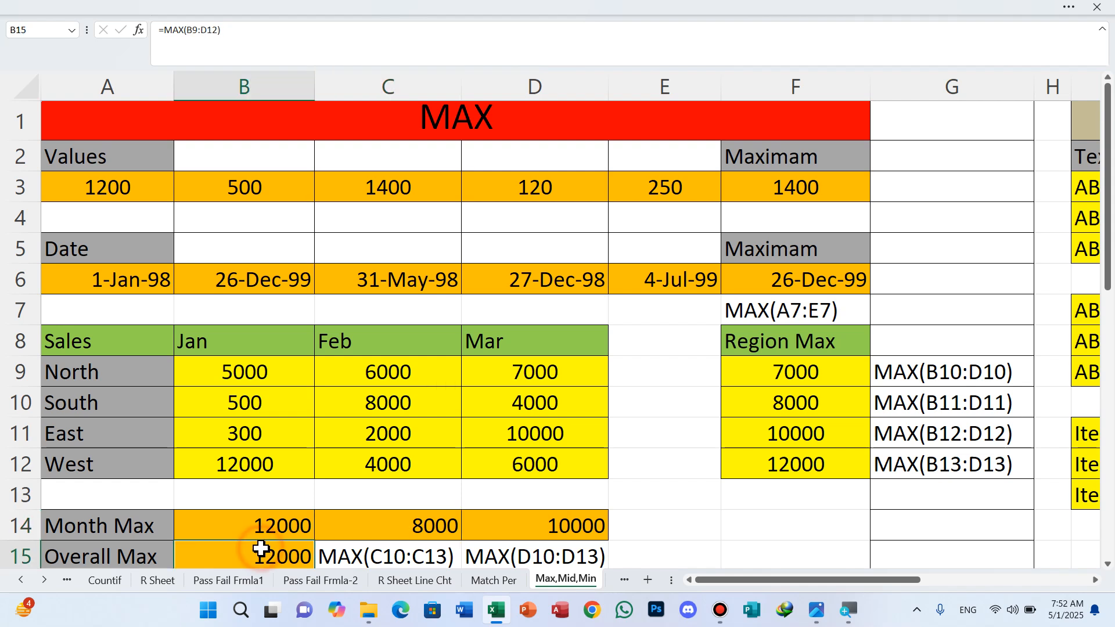
key(Delete)
scroll(261, 549, down, 3)
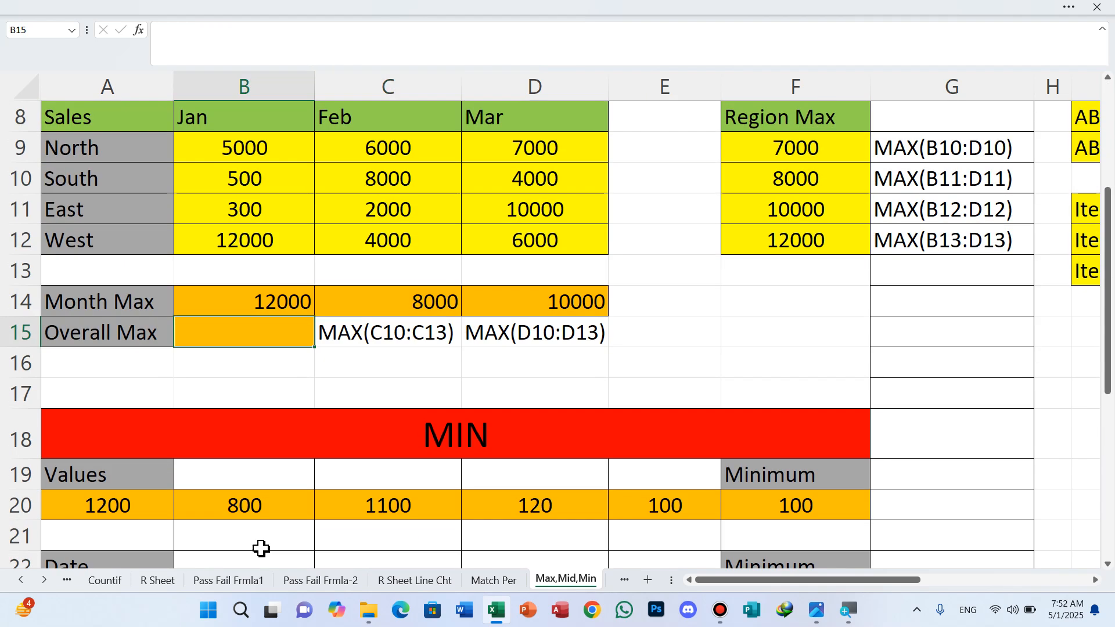
text(=)
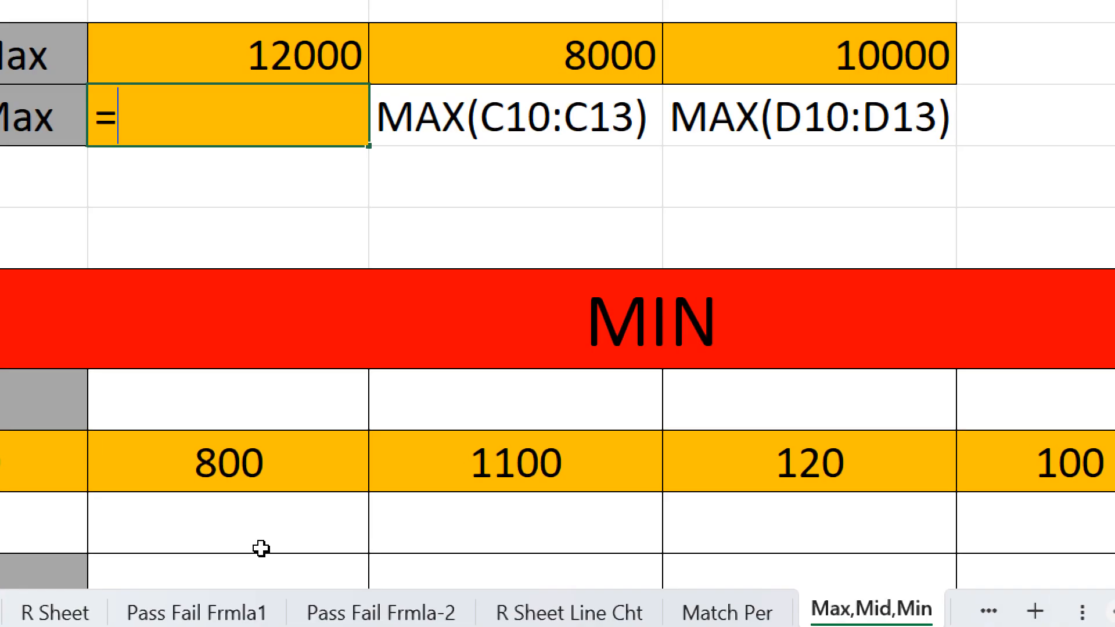
text(max)
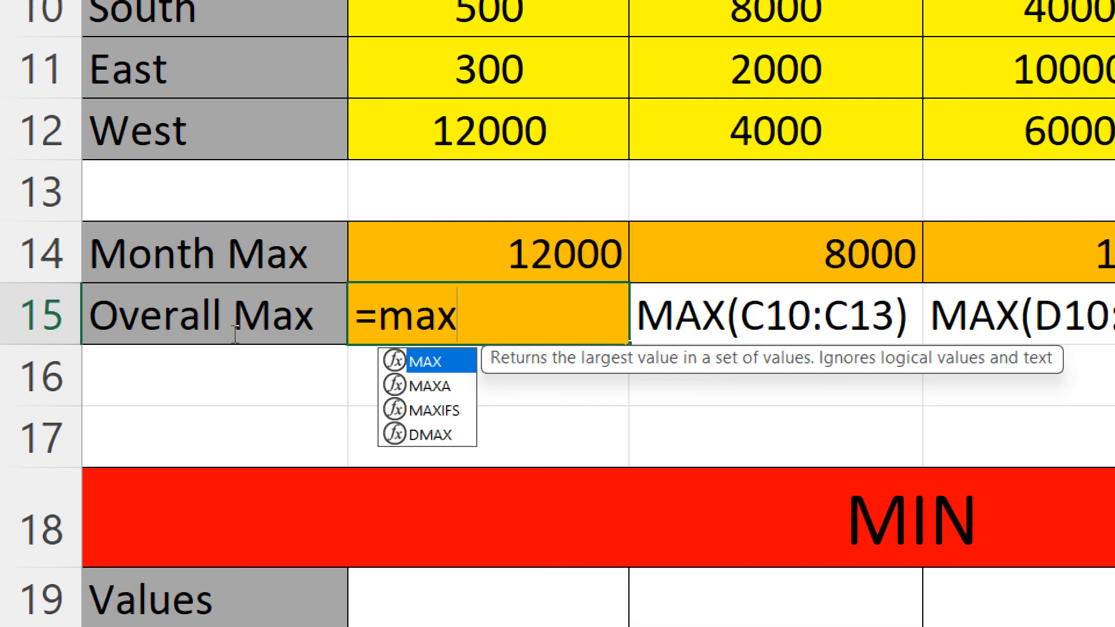
key(Tab)
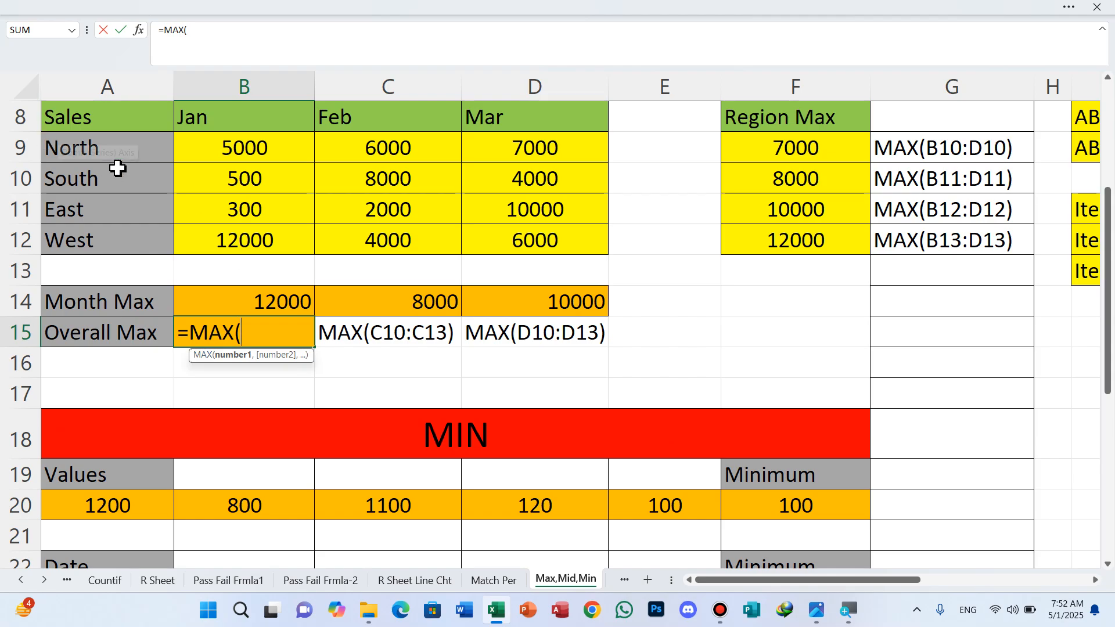
drag(225, 148, 533, 241)
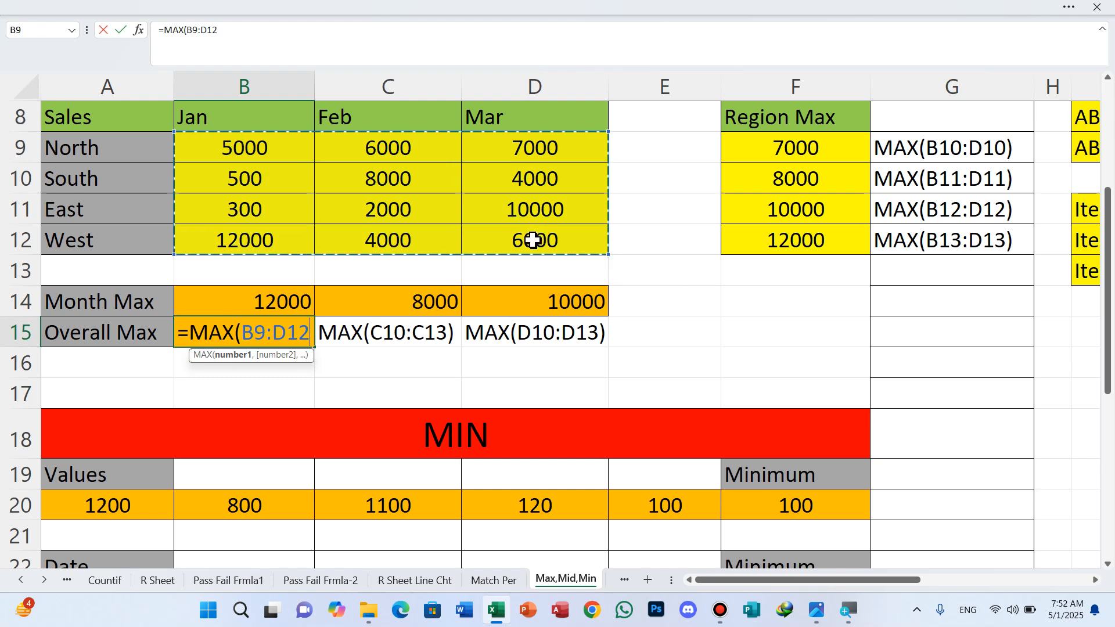
text())
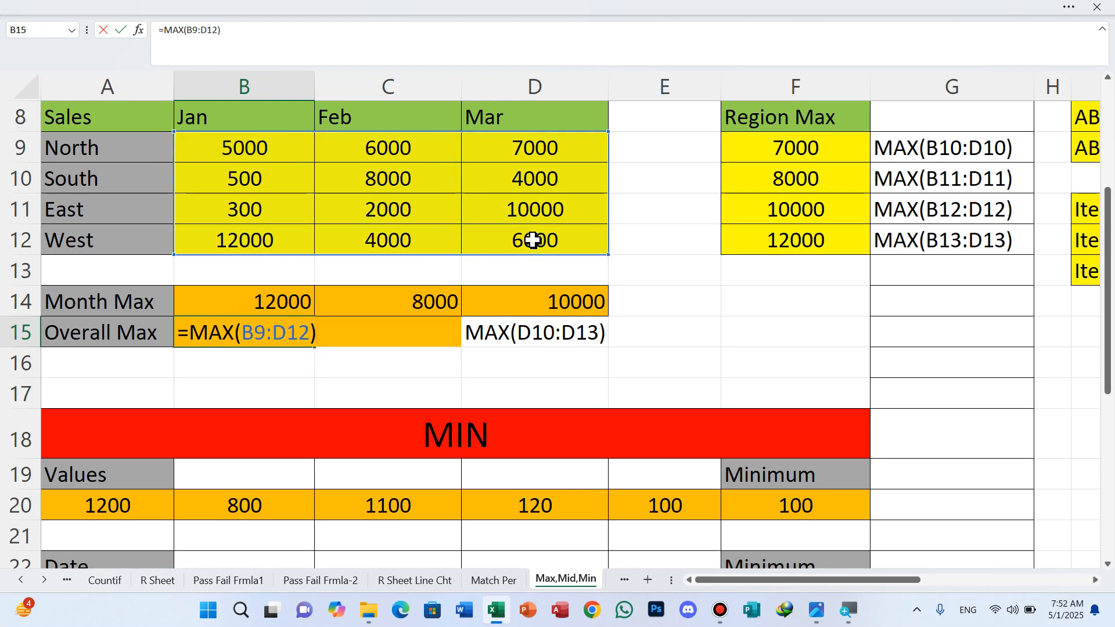
key(Return)
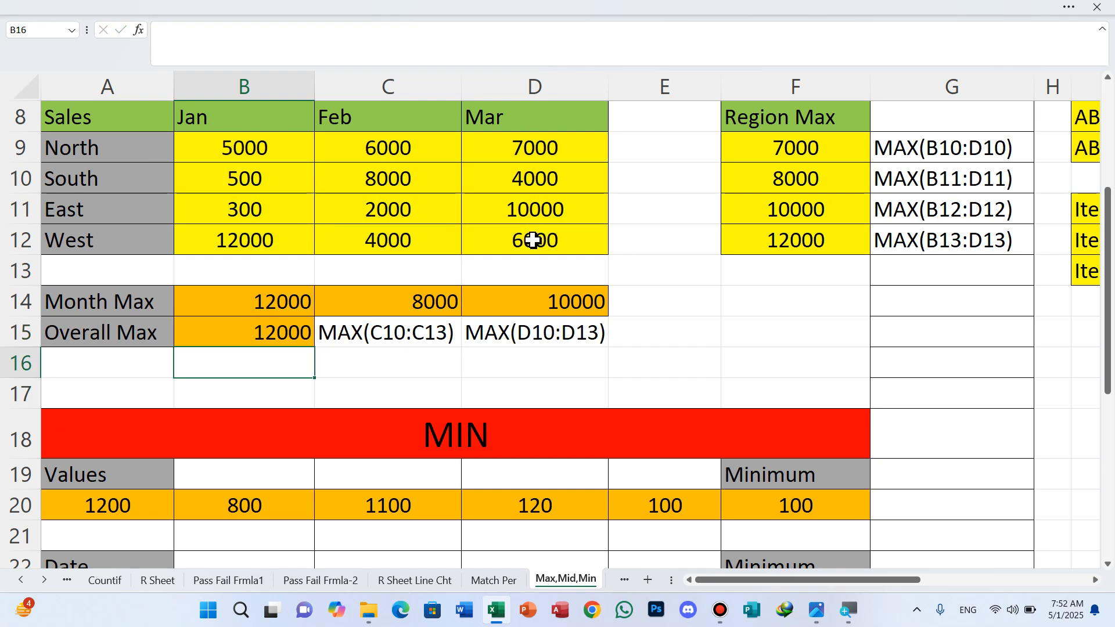
Step: Re-enter the Minimum of the values row in F20 as =MIN(A20:E20)
scroll(600, 315, down, 1)
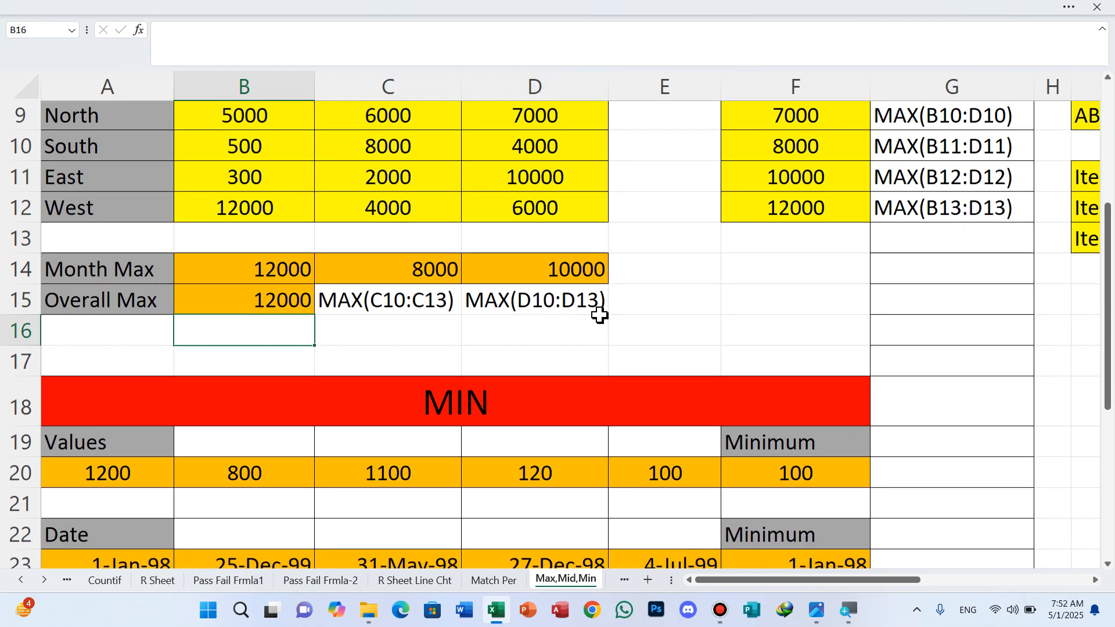
scroll(600, 315, down, 4)
scroll(641, 245, up, 1)
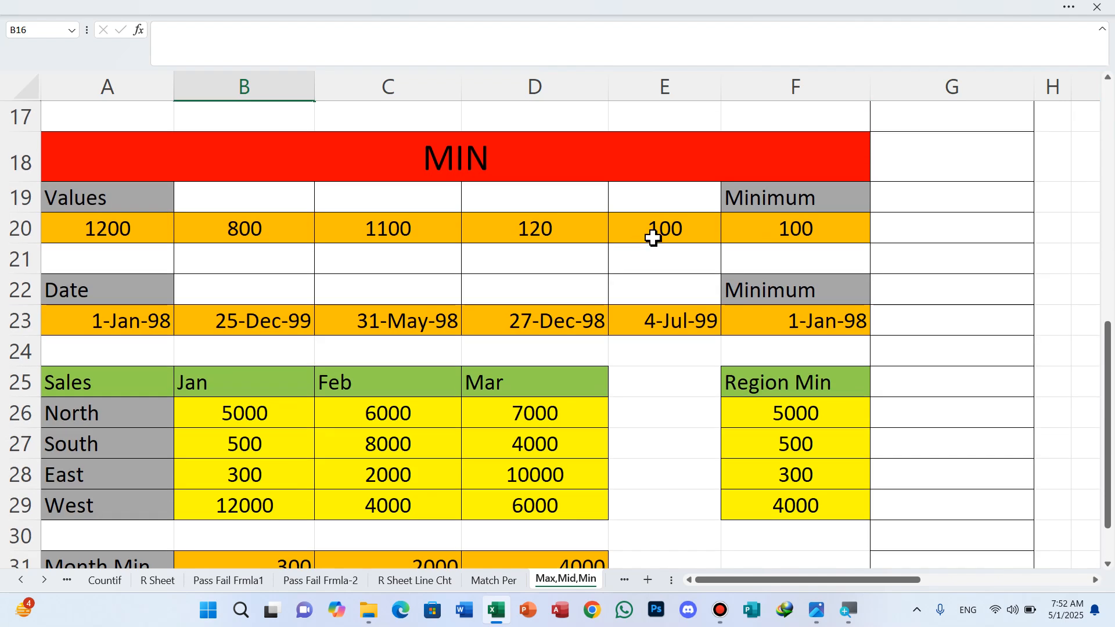
click(781, 228)
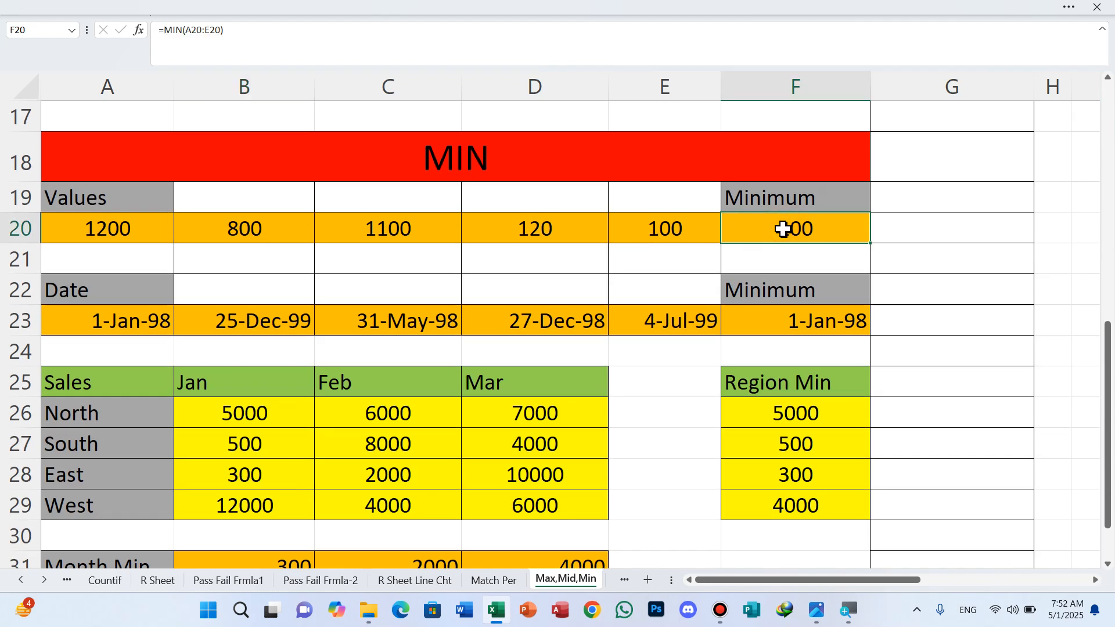
key(Delete)
text(=)
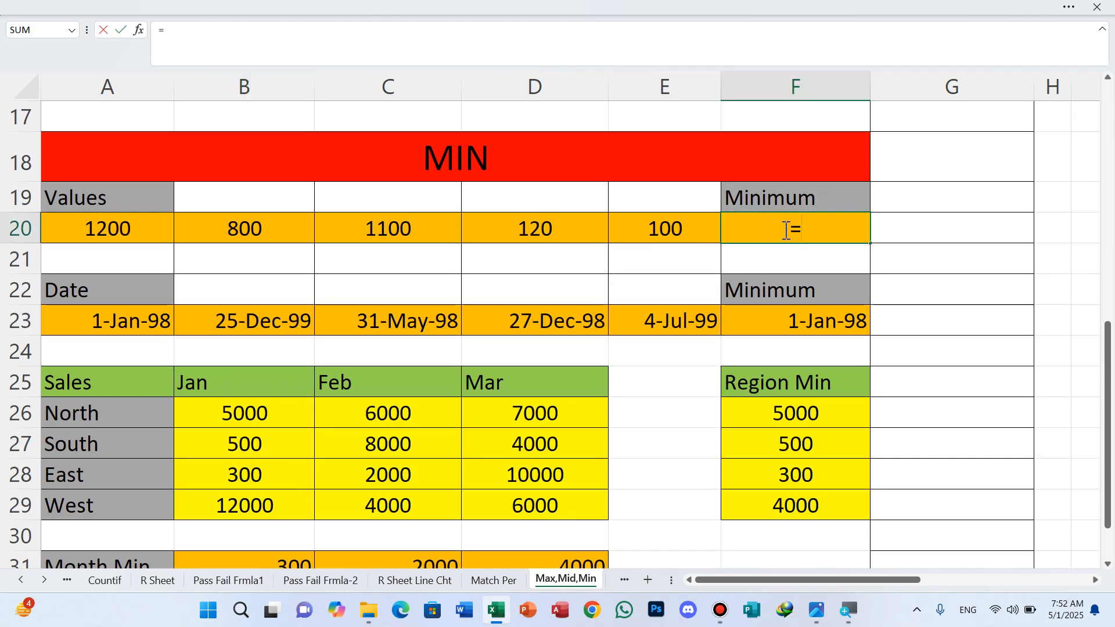
text(min)
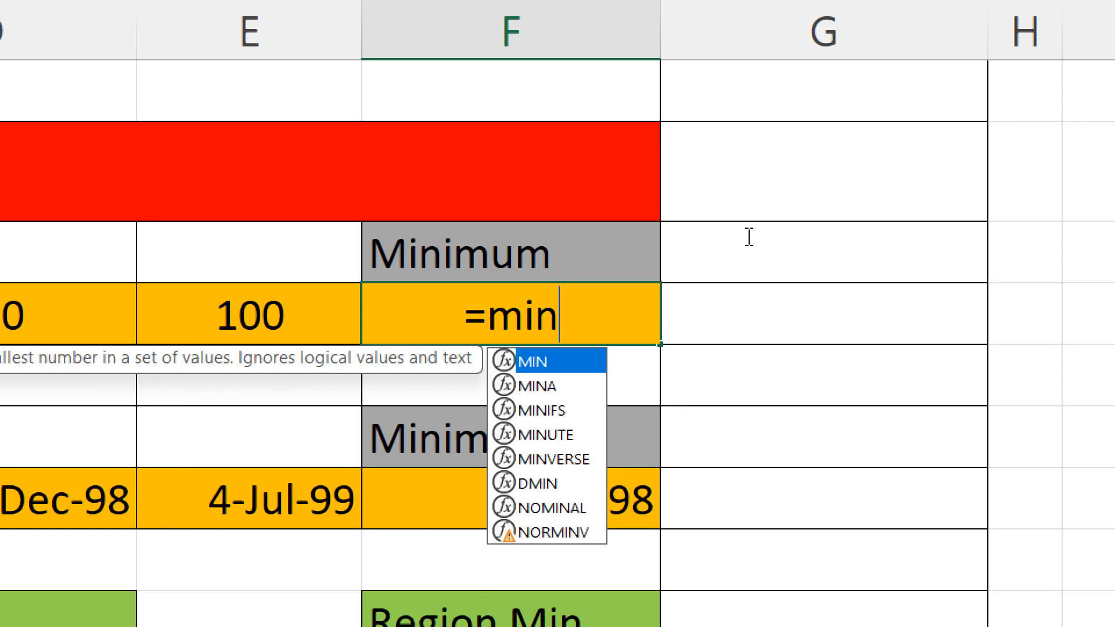
click(824, 249)
key(Tab)
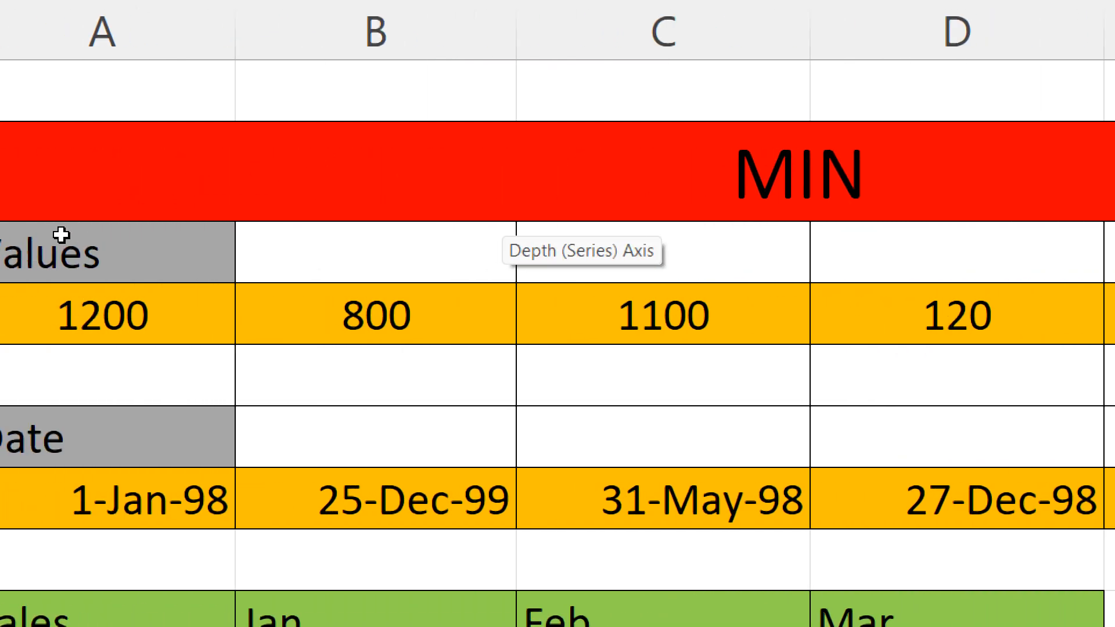
click(99, 227)
drag(100, 227, 1112, 228)
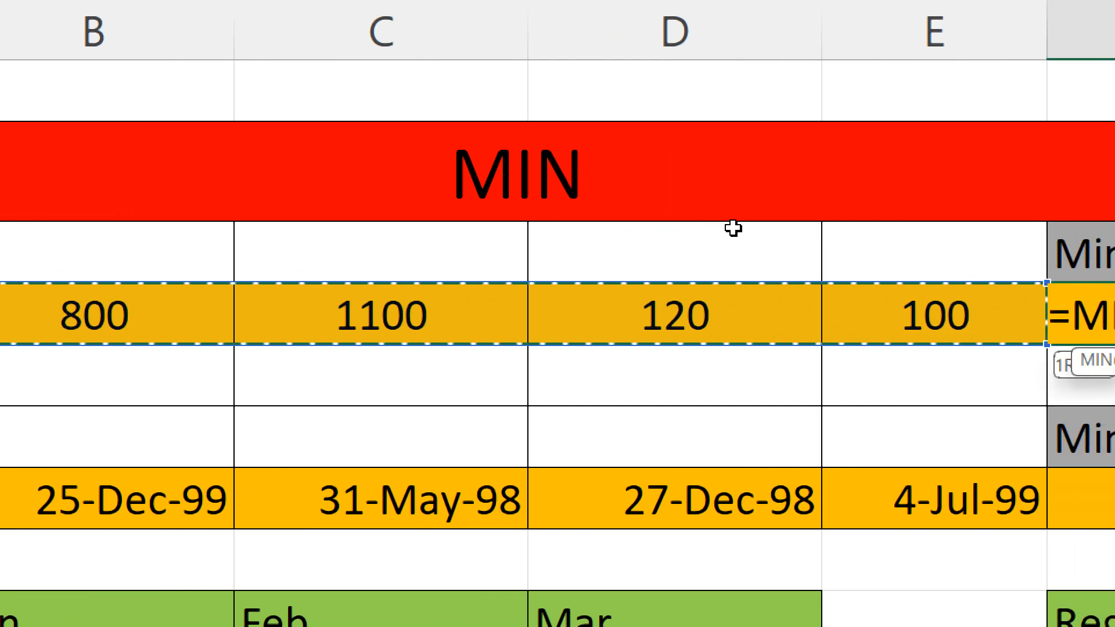
drag(732, 228, 675, 238)
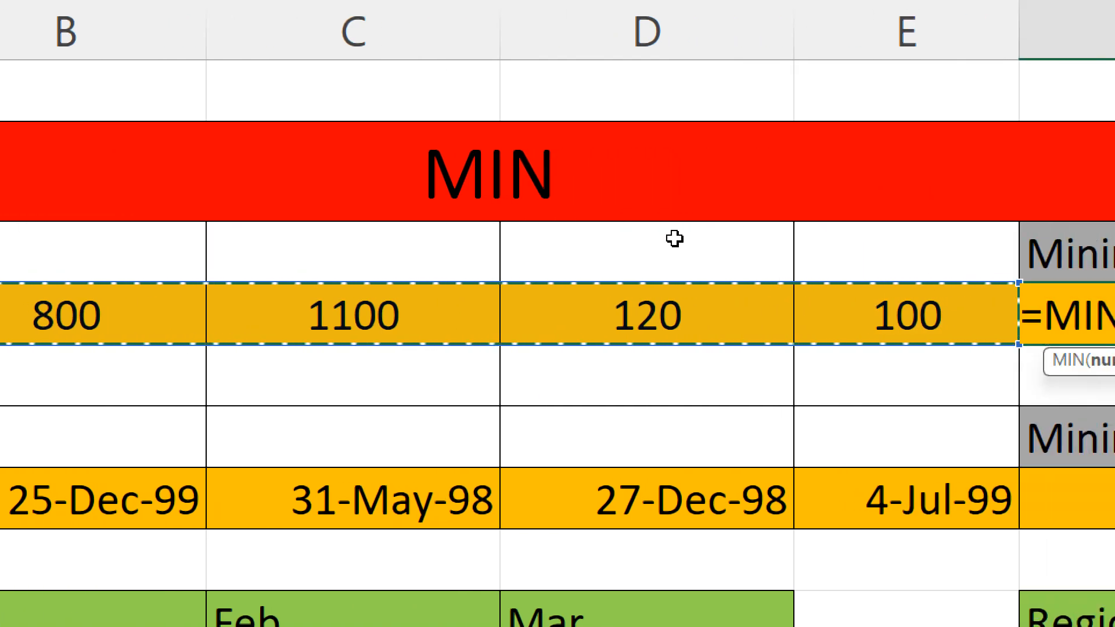
text())
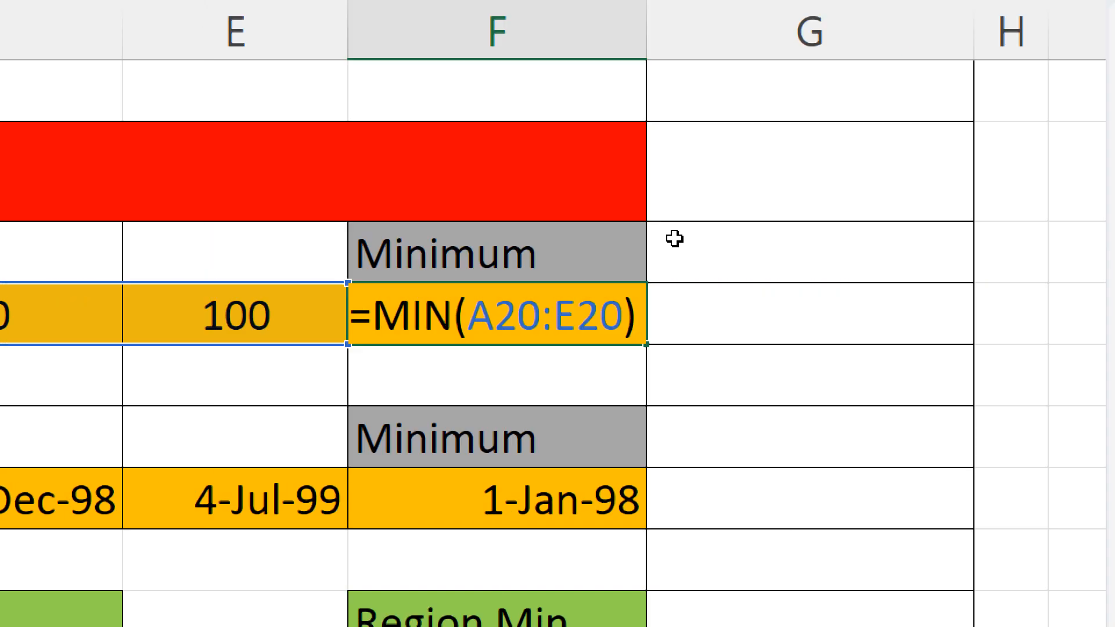
key(Return)
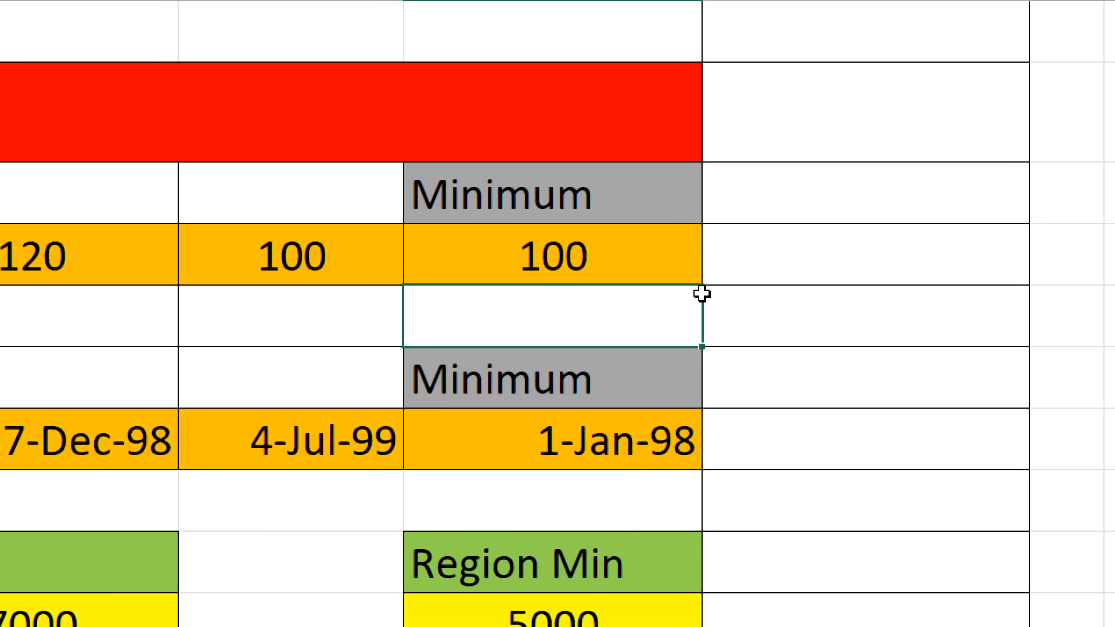
Step: Re-enter the Minimum of the date row in F23 as =MIN(A23:E23)
key(Down)
key(Down)
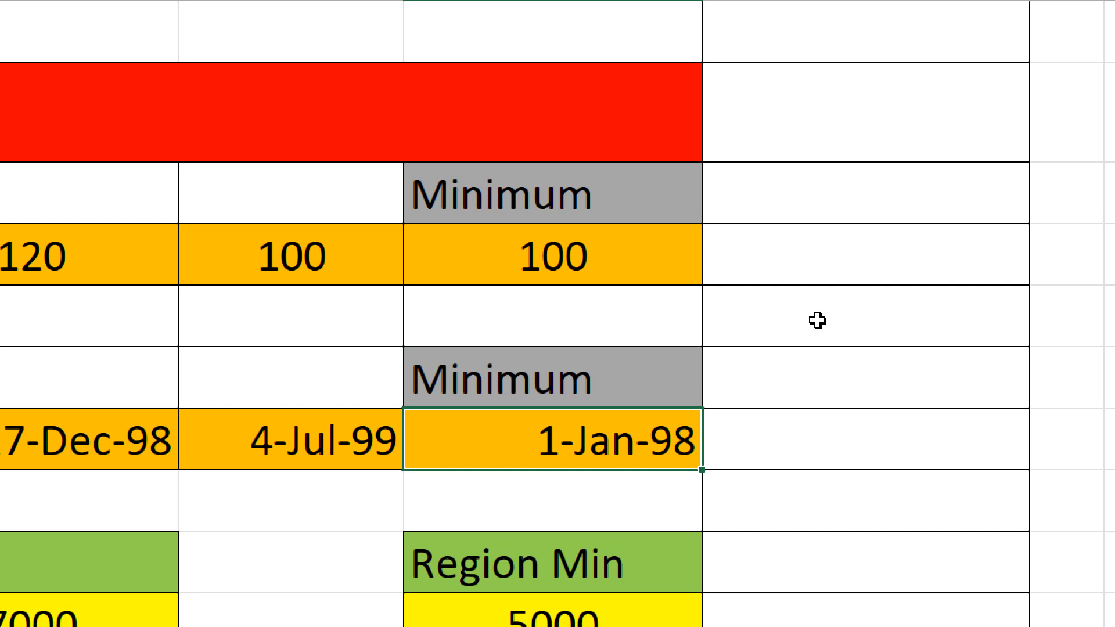
key(Delete)
text(=)
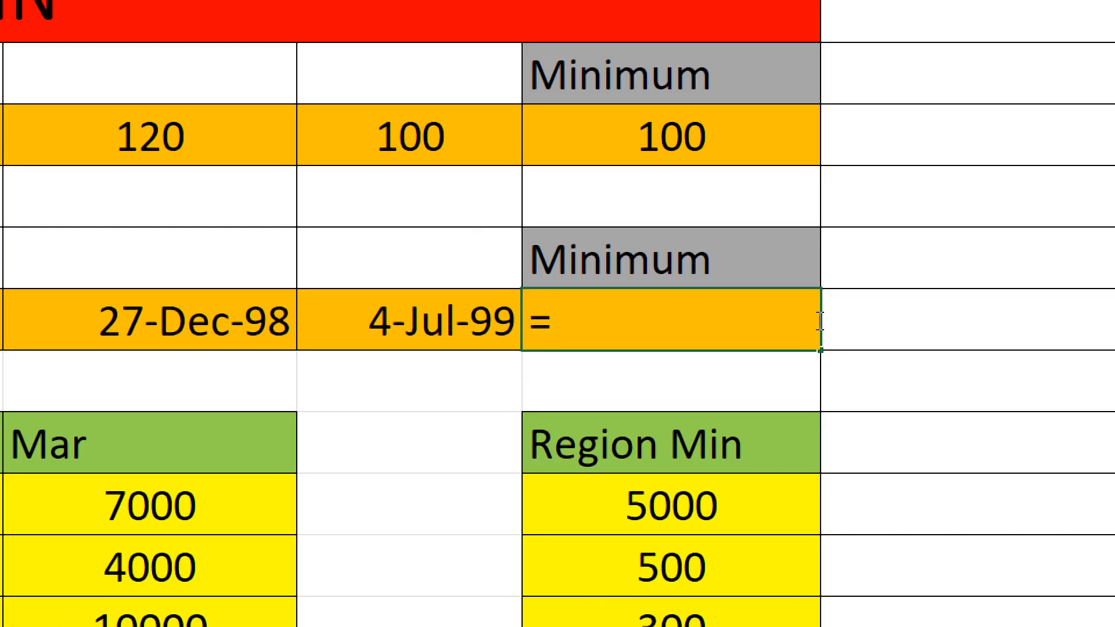
text(min)
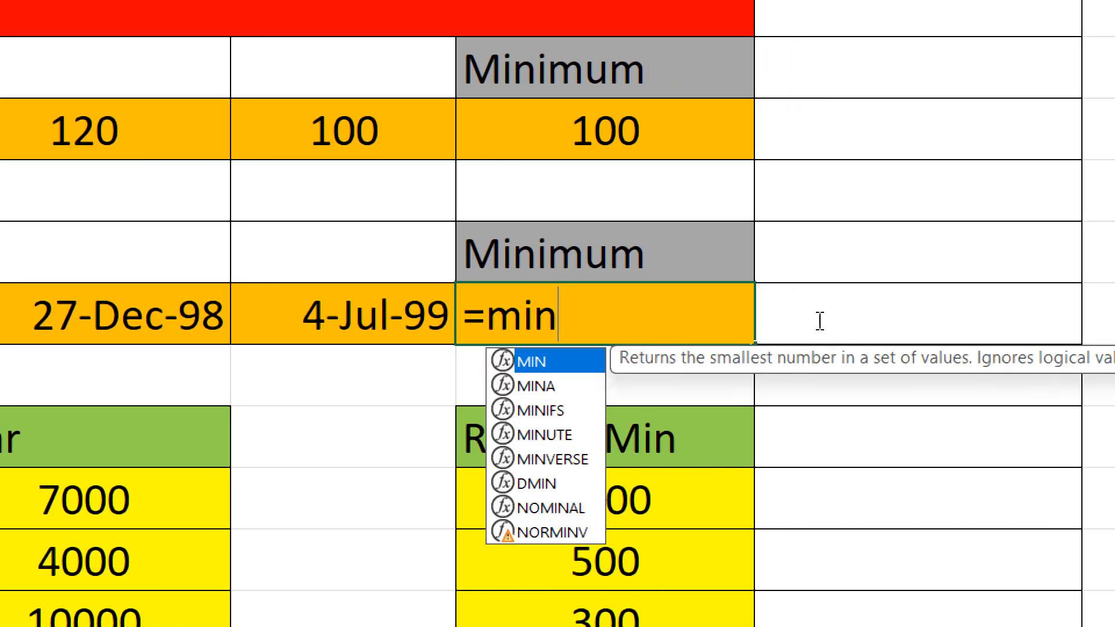
double_click(775, 345)
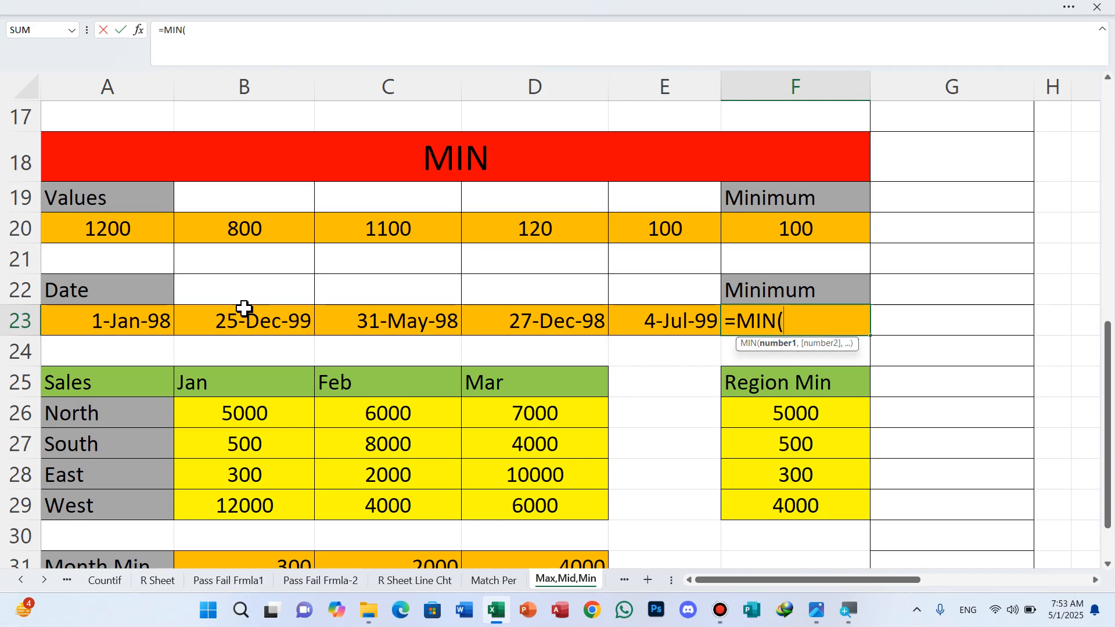
drag(120, 323, 687, 316)
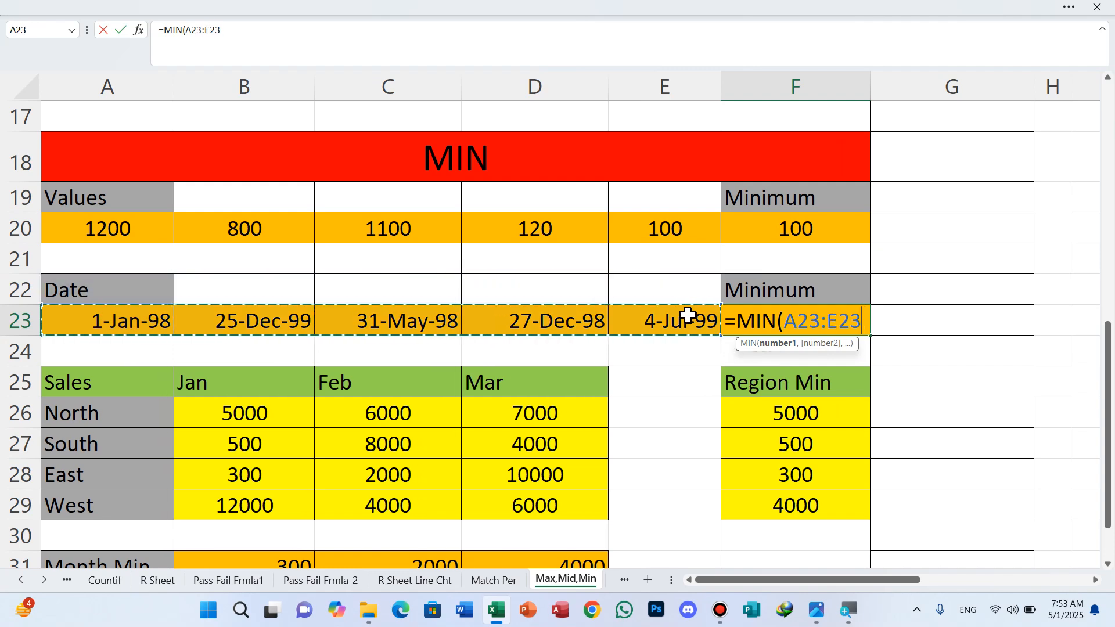
text())
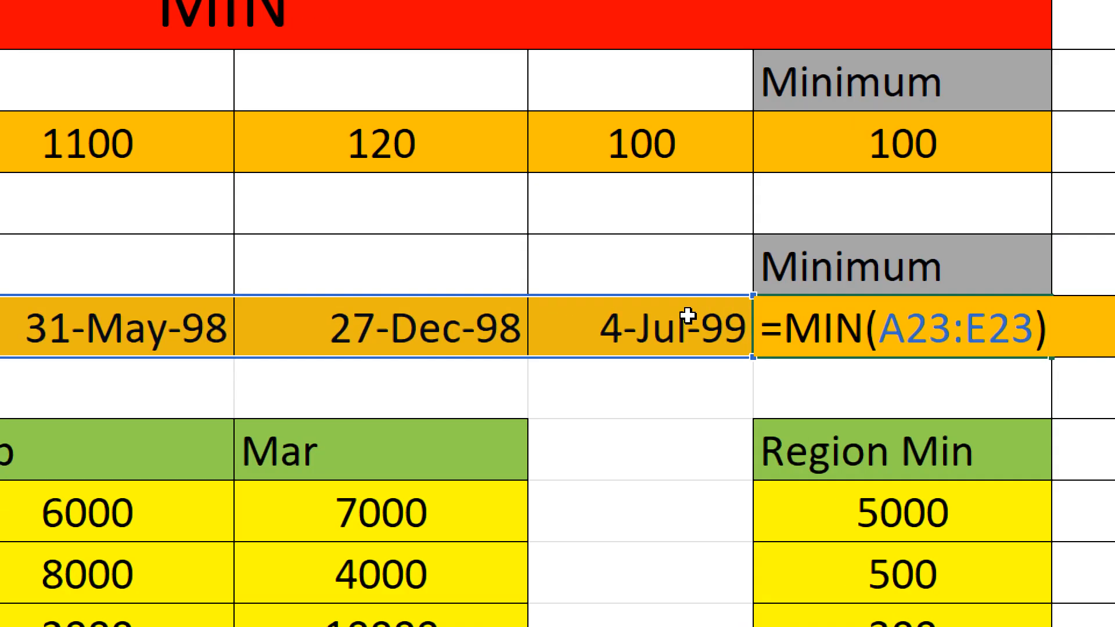
key(Return)
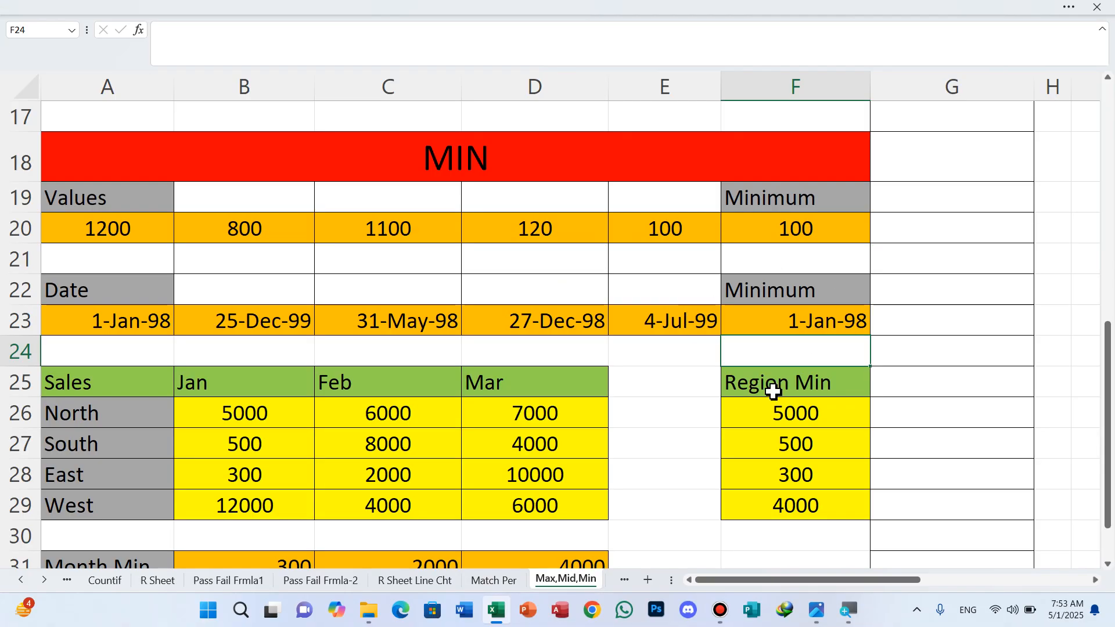
Step: Check the Region Min formulas in F26 to F29, and re-enter the one for North in F26 as =MIN(B26:D26)
click(779, 408)
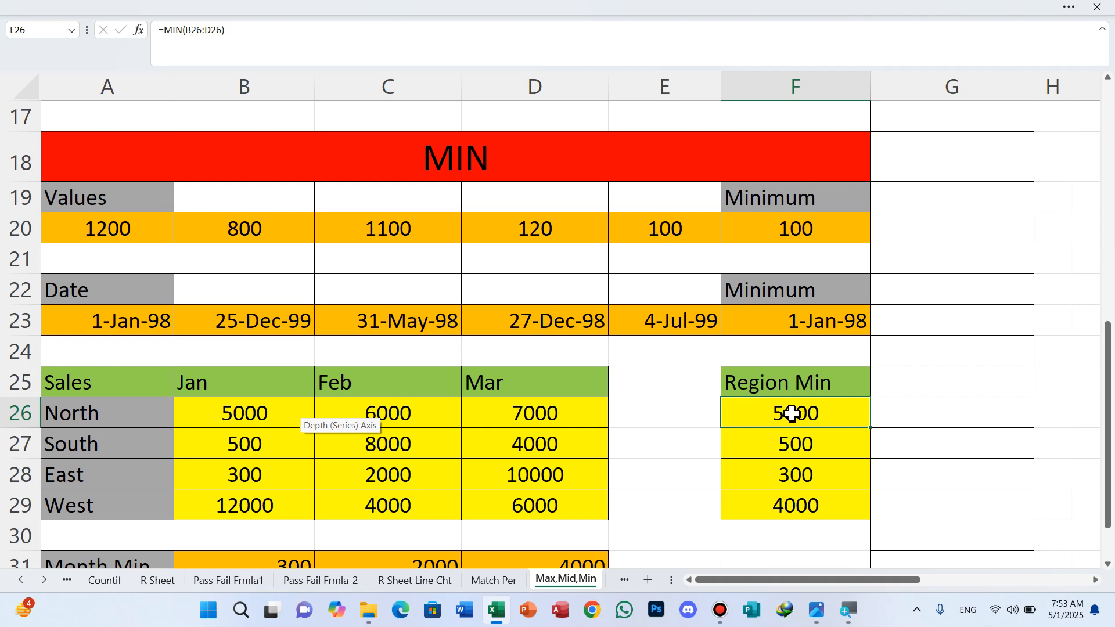
click(786, 448)
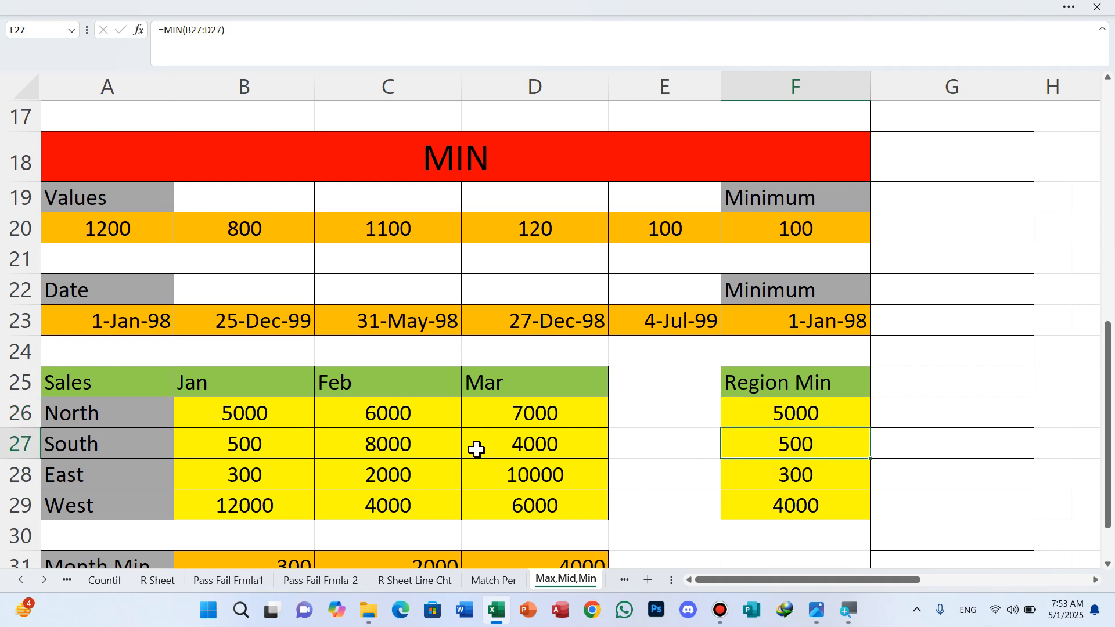
click(807, 479)
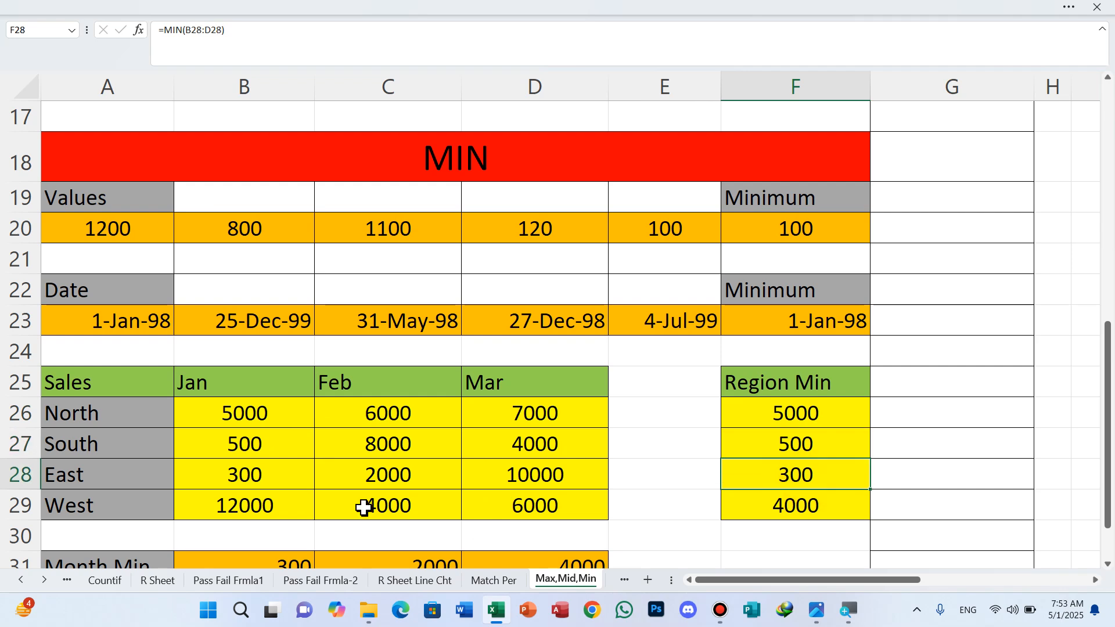
click(799, 508)
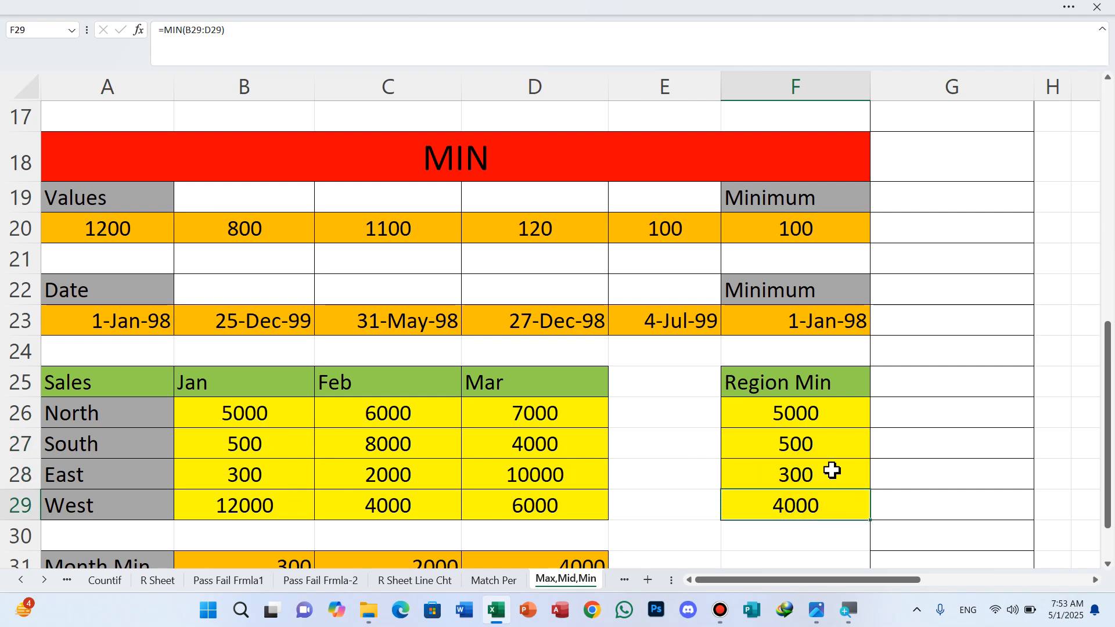
click(795, 409)
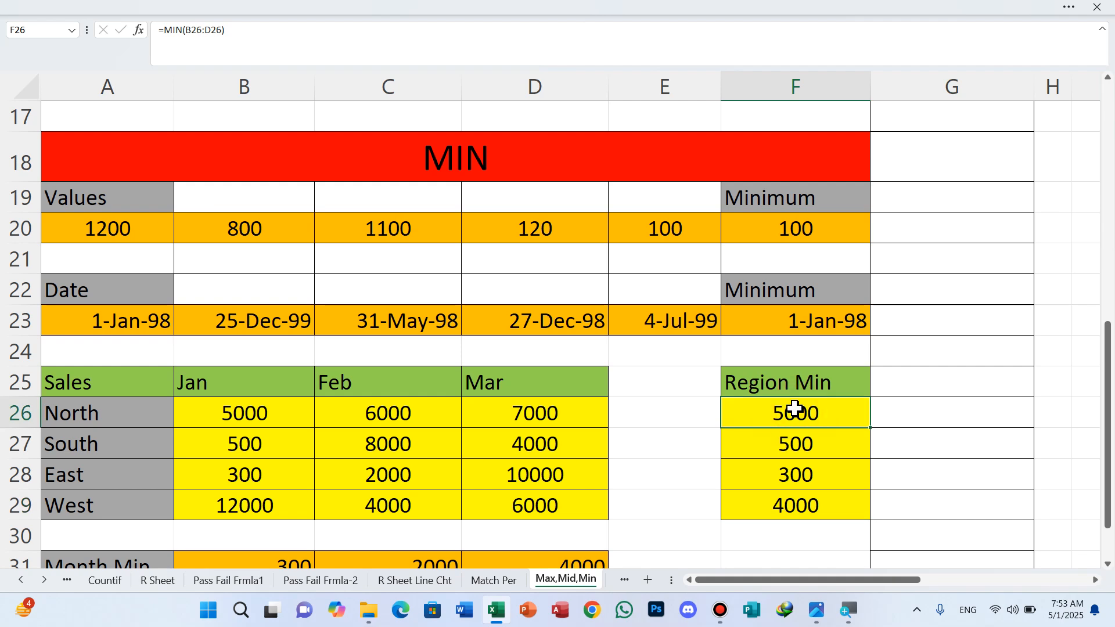
text(=min)
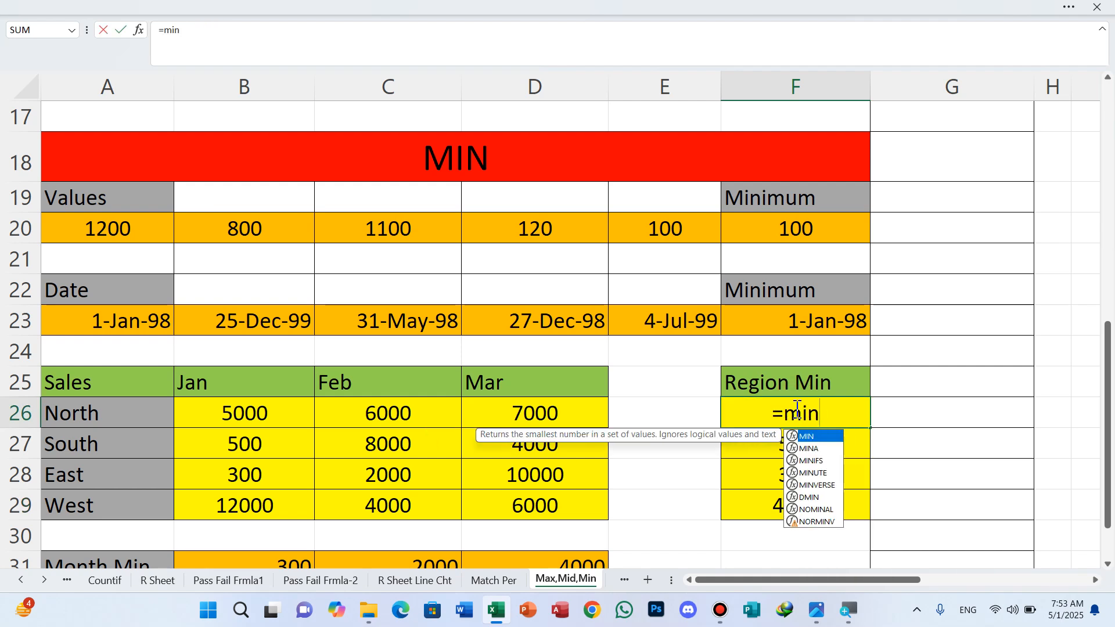
double_click(839, 440)
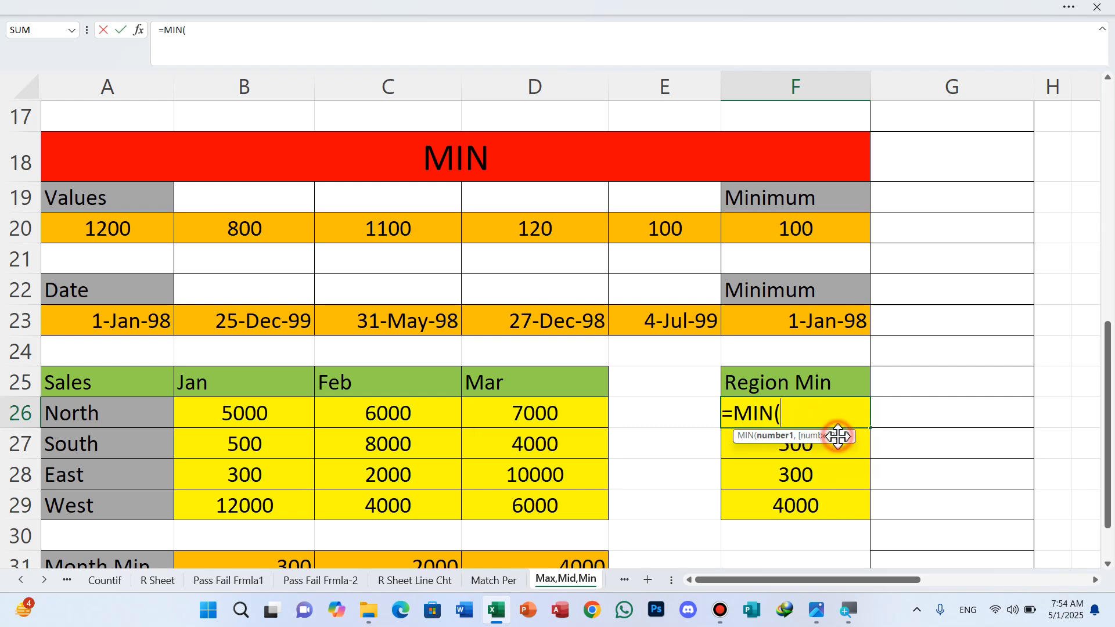
drag(271, 422, 470, 416)
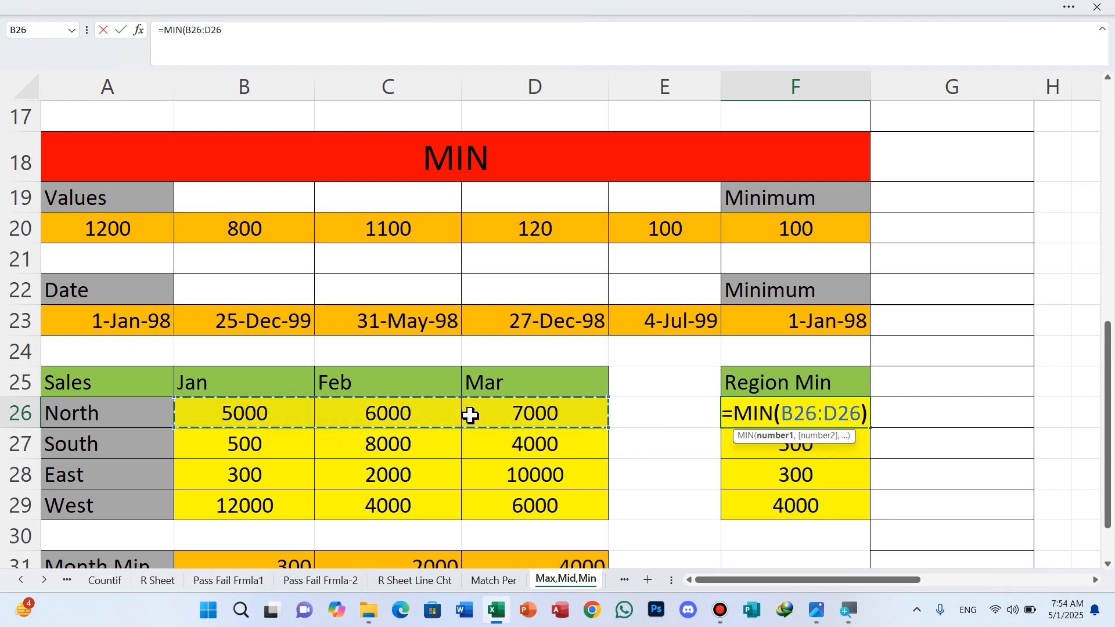
key(Return)
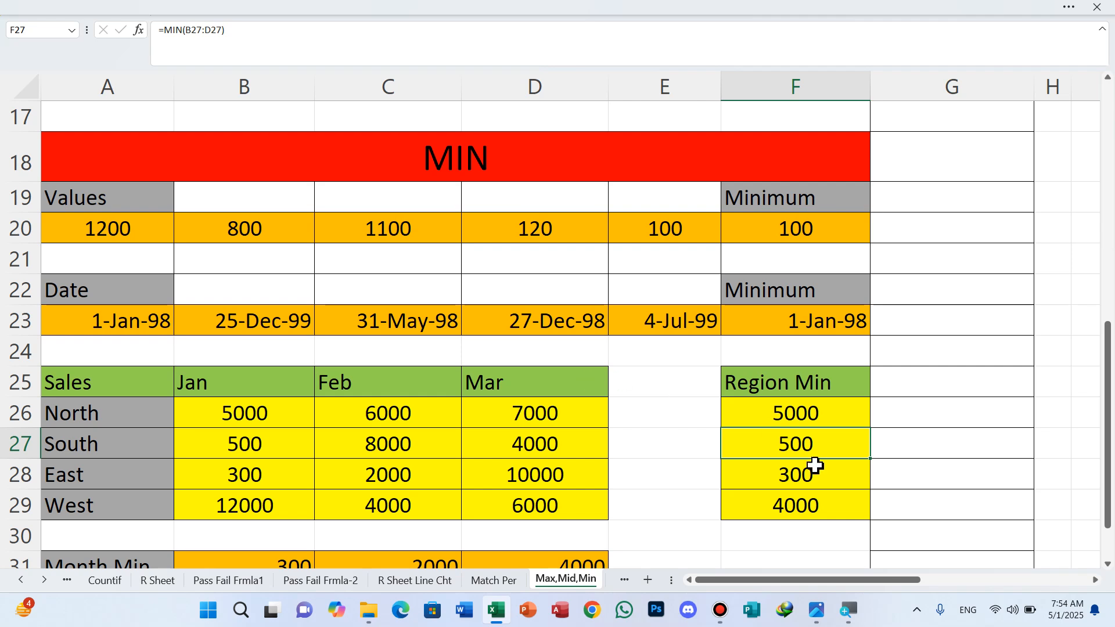
Step: Examine the Month Min formulas in B31 to D31 and the overall minimum in B32 against the sales range B26:D29
scroll(810, 547, down, 3)
scroll(810, 548, up, 1)
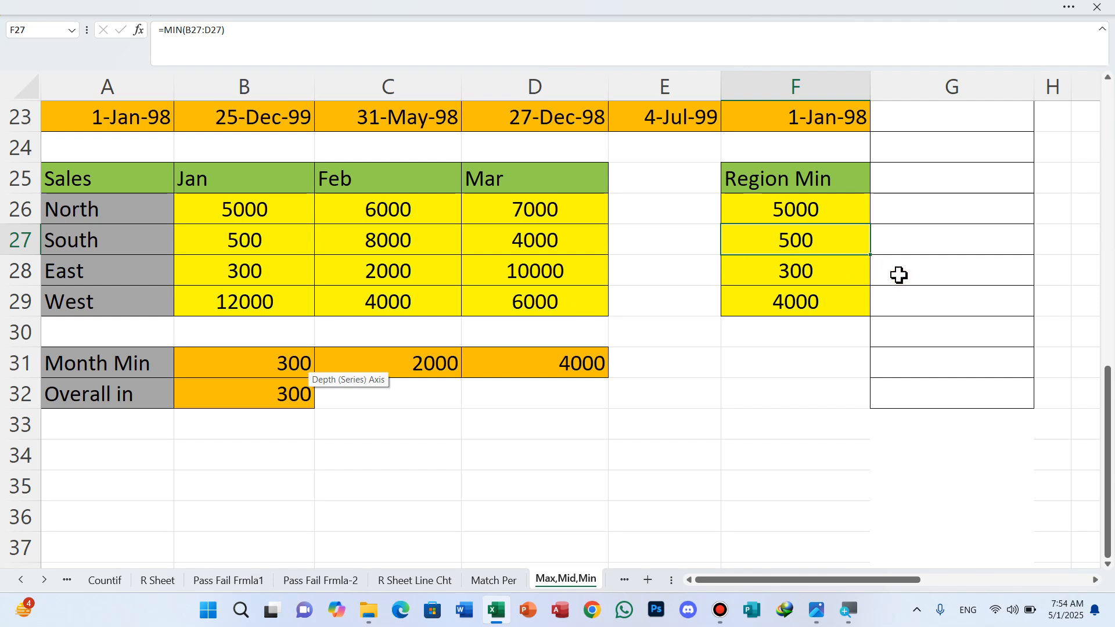
click(275, 365)
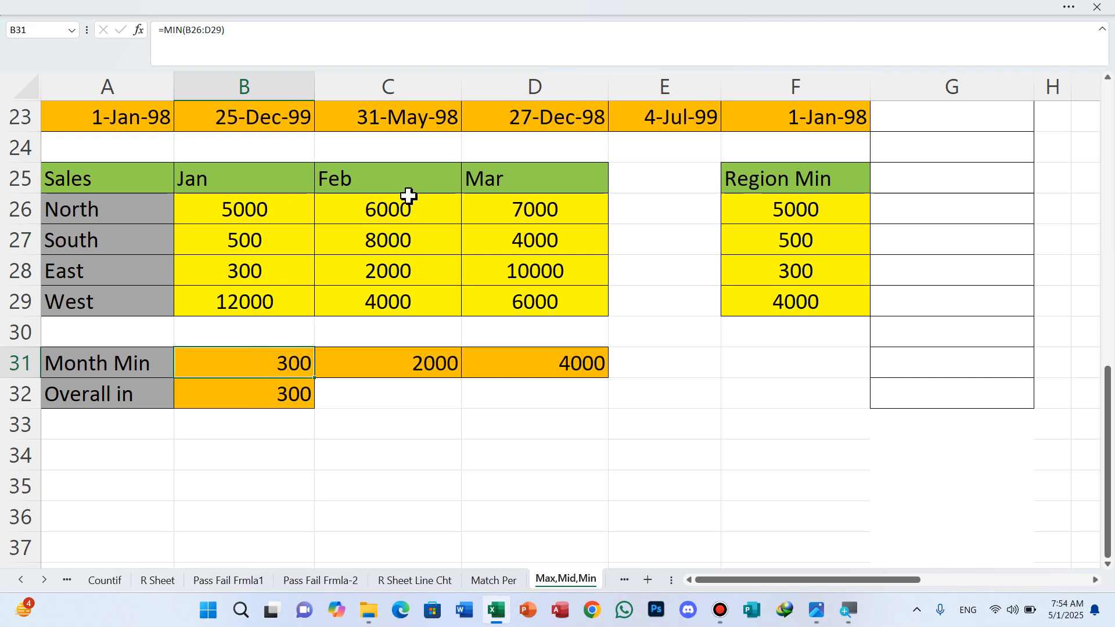
click(411, 365)
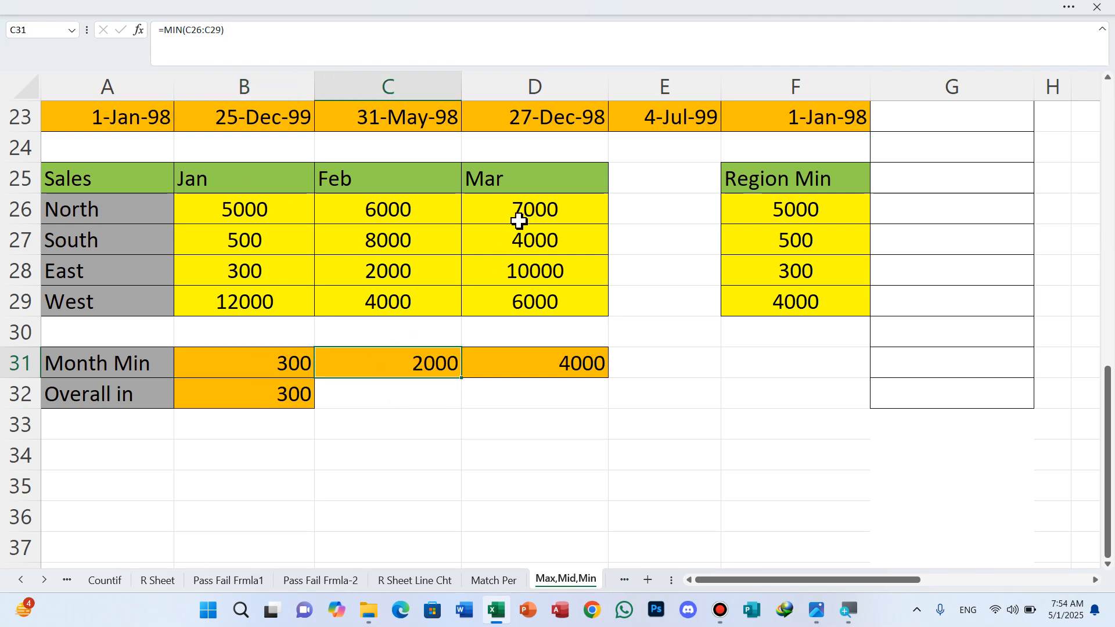
click(563, 360)
click(276, 398)
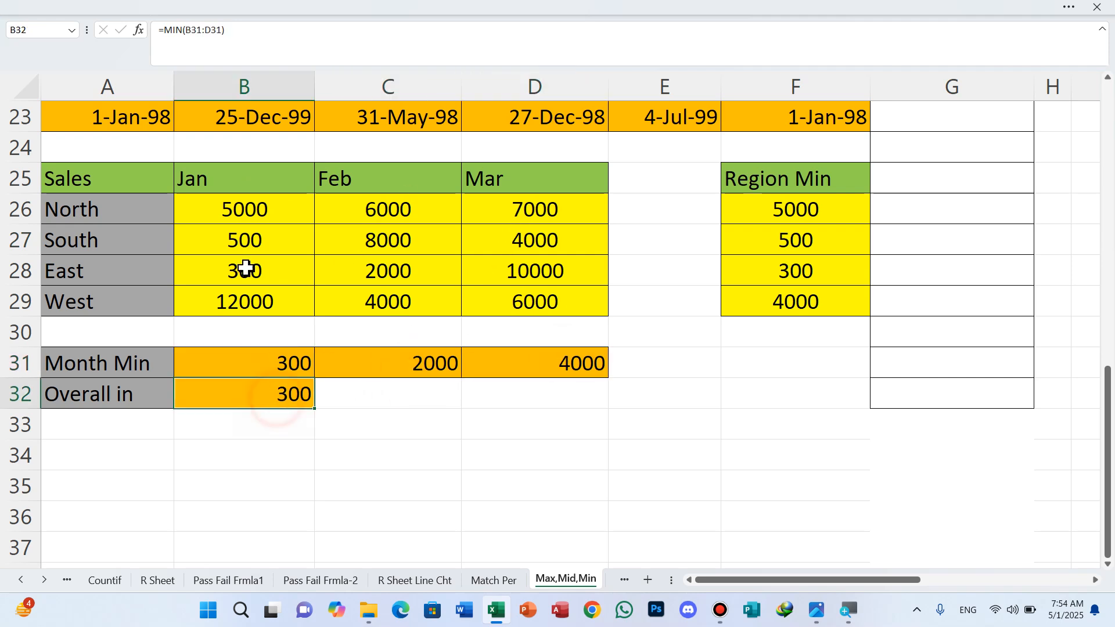
drag(232, 204, 467, 302)
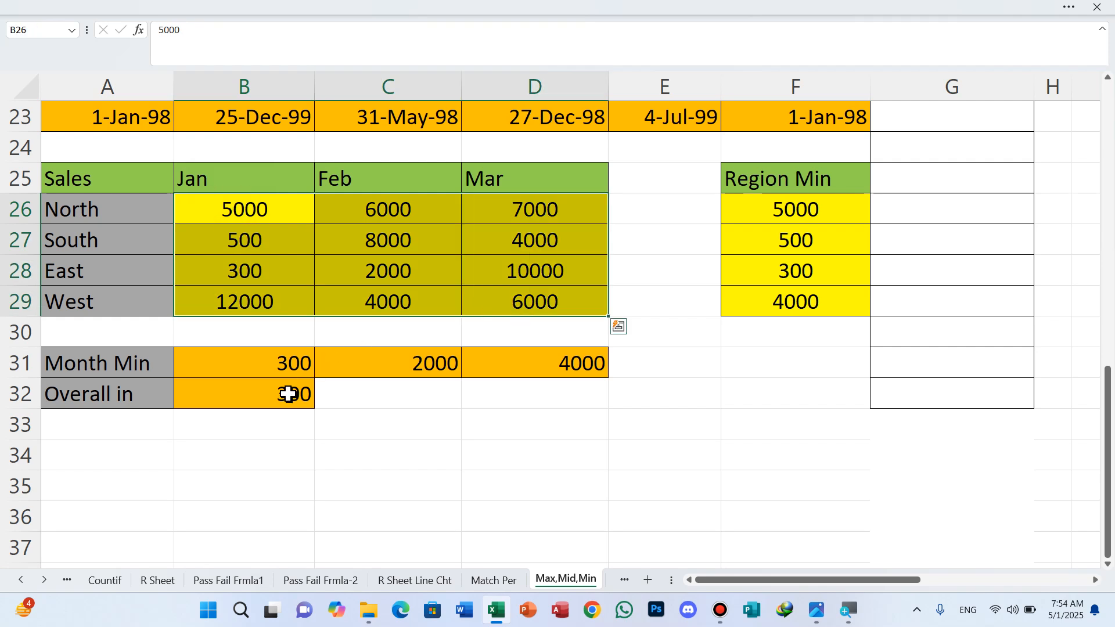
click(290, 393)
click(701, 459)
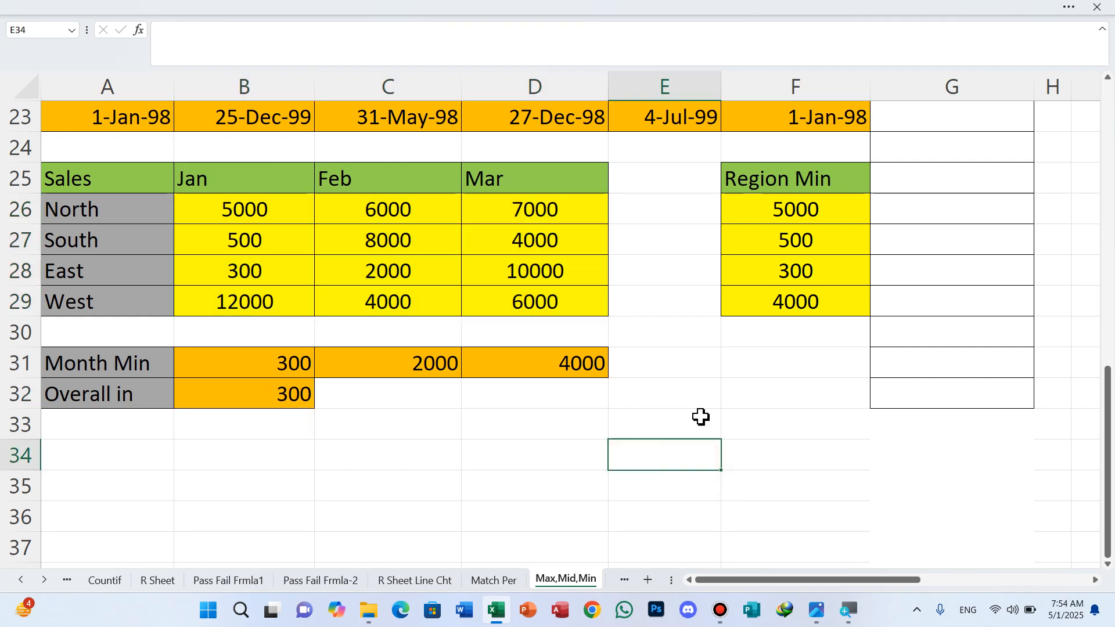
Step: Clear the Mkl String results in L3 to L5 of the Mid table
scroll(703, 379, up, 7)
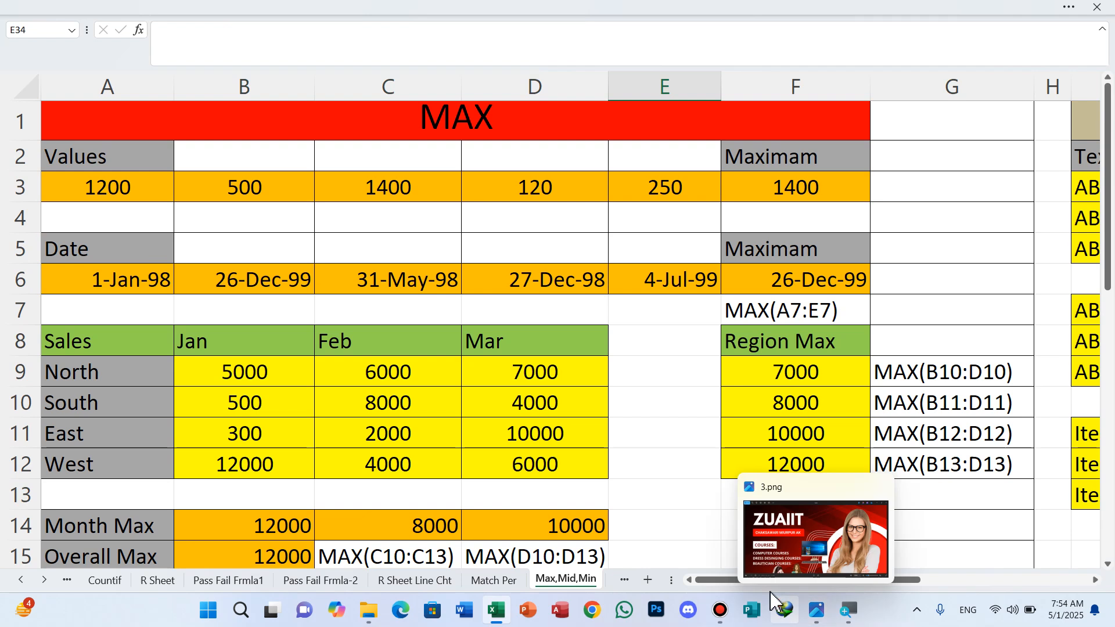
drag(771, 582, 1010, 587)
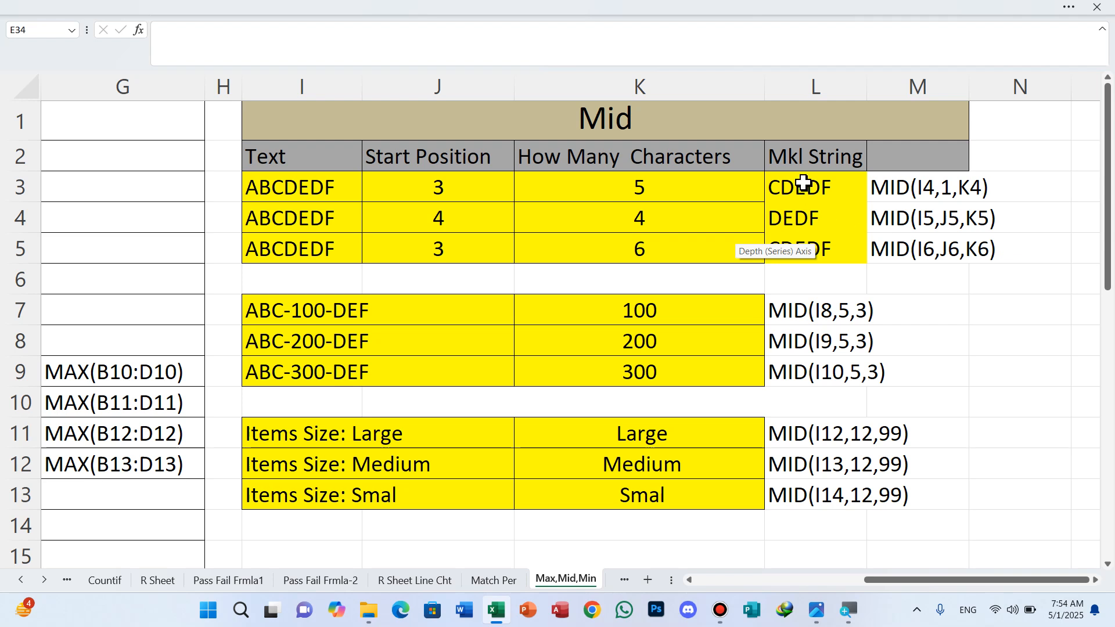
ctrl+scroll(803, 183, up, 1)
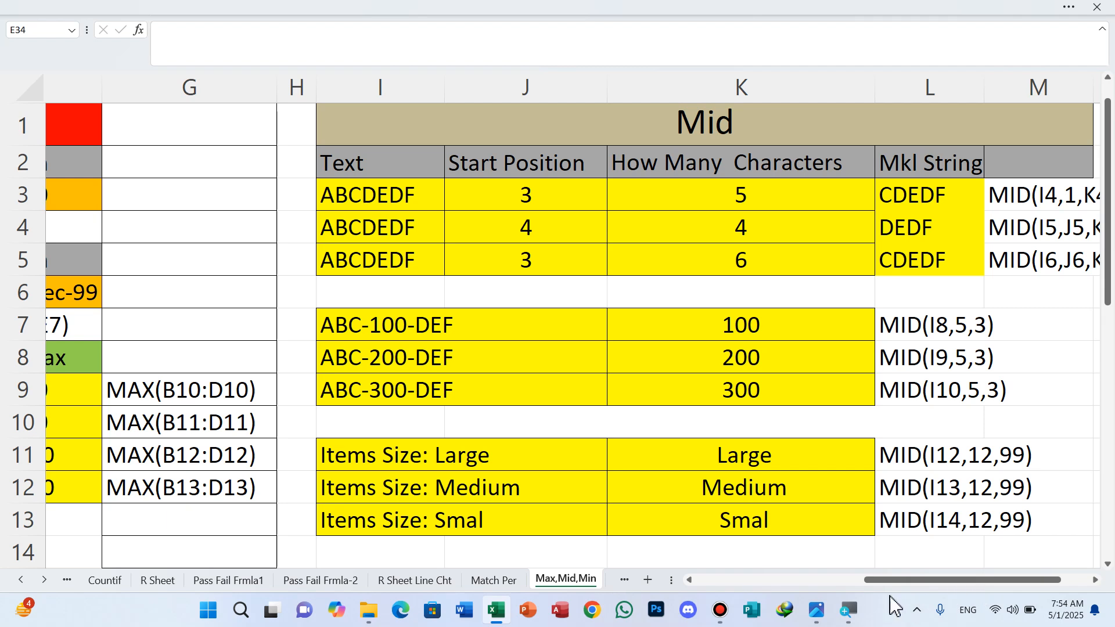
drag(857, 580, 978, 604)
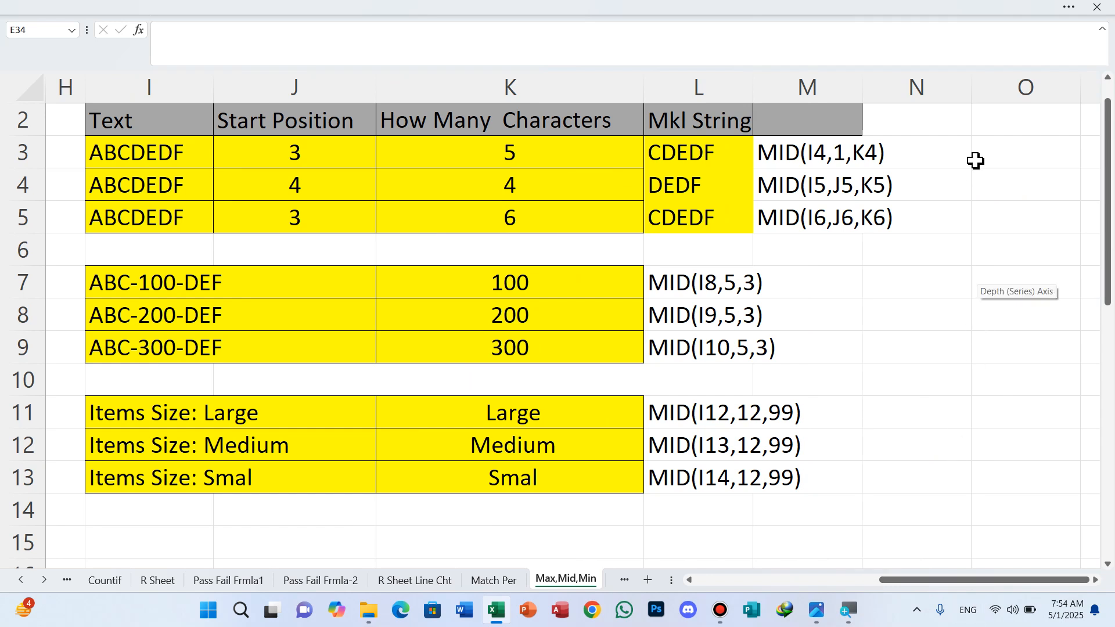
scroll(975, 160, up, 1)
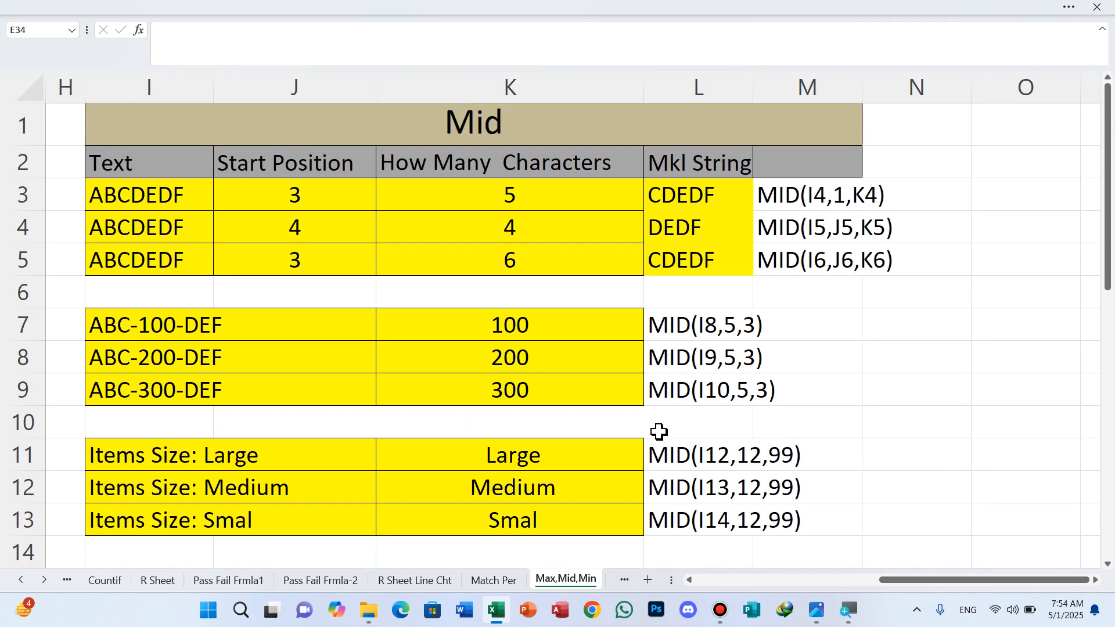
click(674, 195)
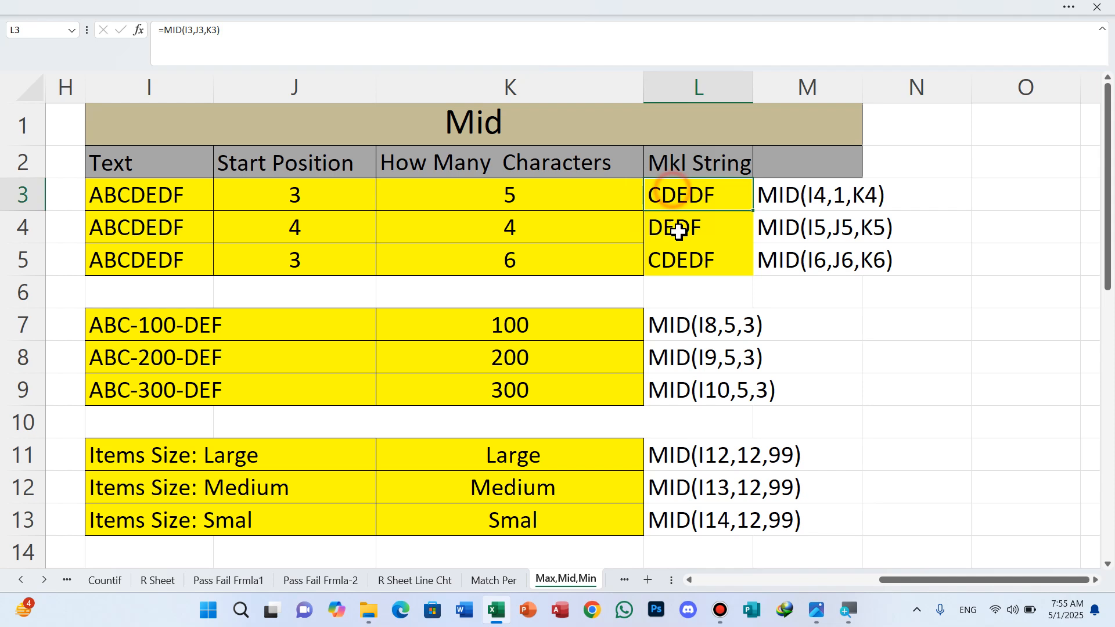
drag(678, 232, 678, 253)
key(Delete)
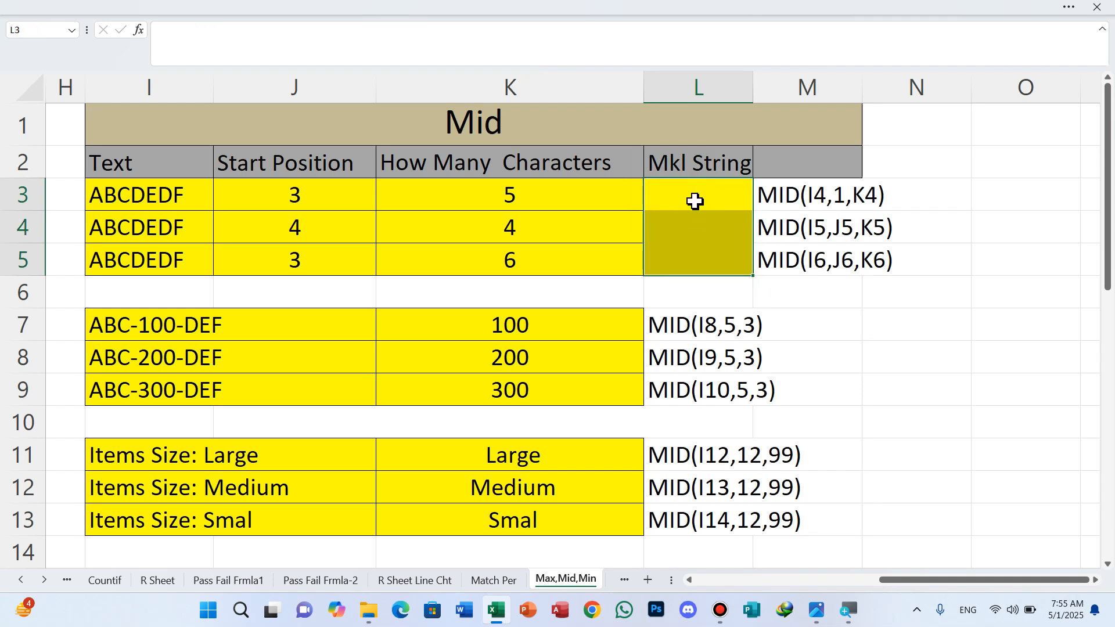
Step: Enter =MID(I3,J3,K3) in L3 to extract characters from the first text using its start position and character count
click(695, 201)
text(=mi)
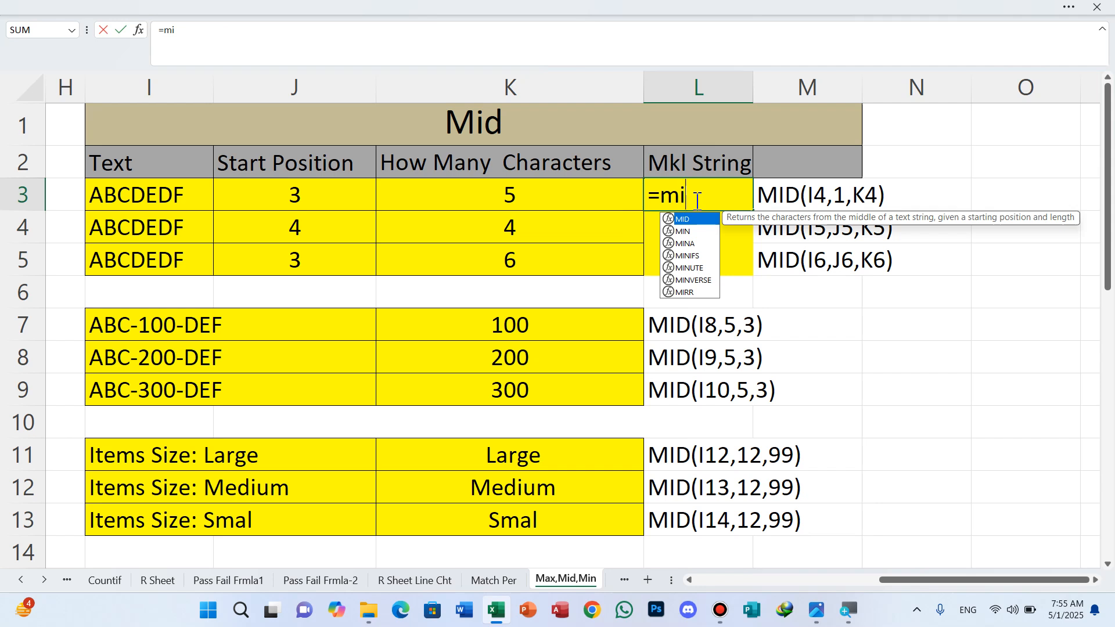
text(d)
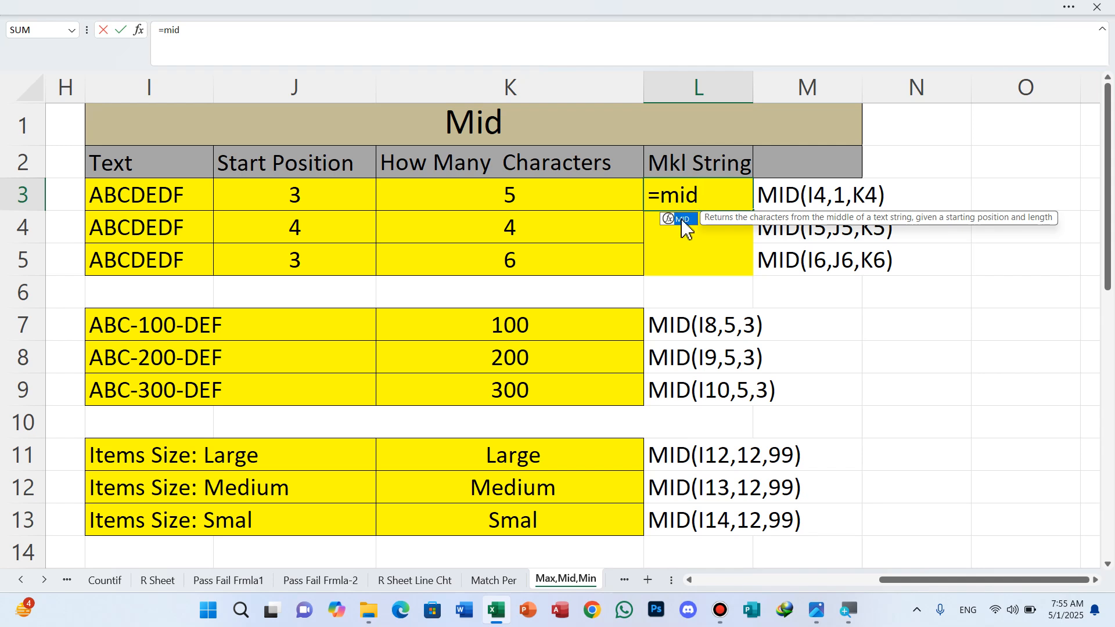
double_click(686, 222)
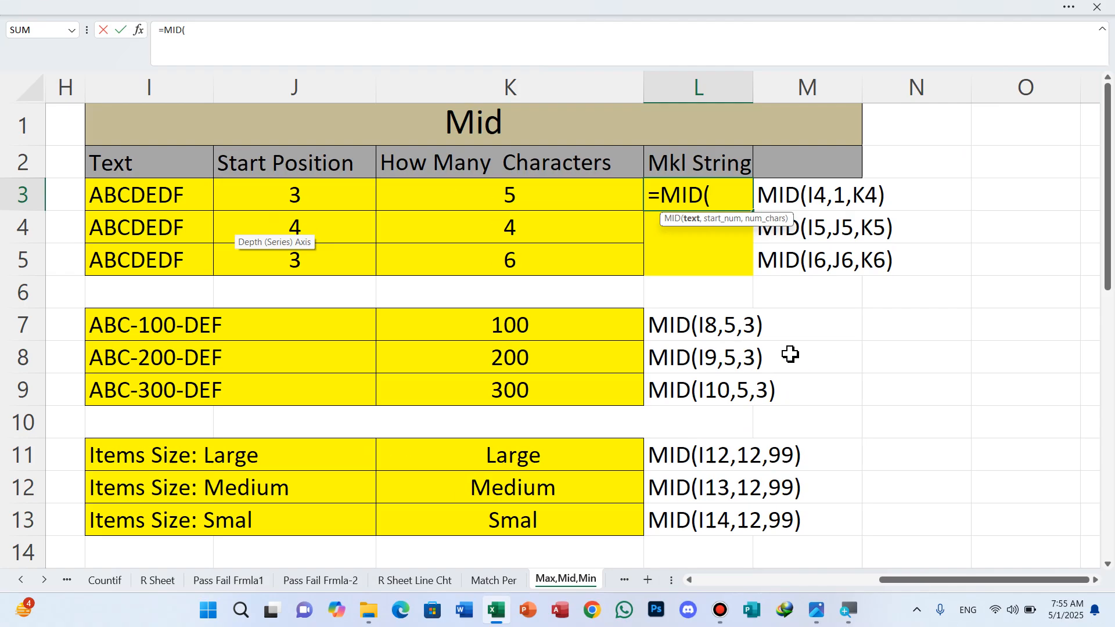
click(141, 198)
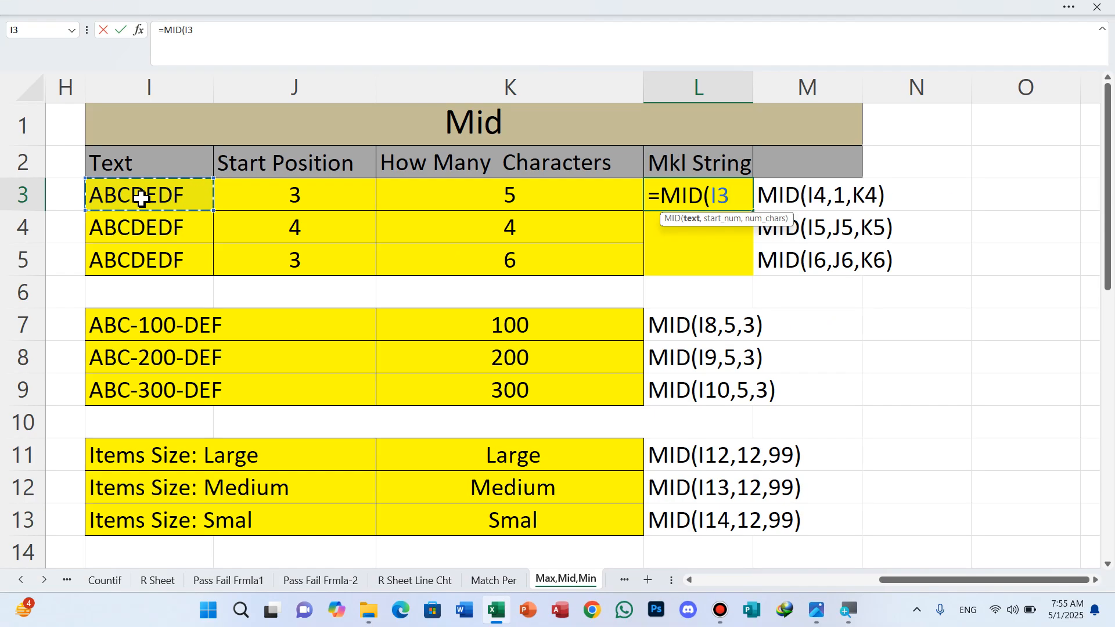
text(,)
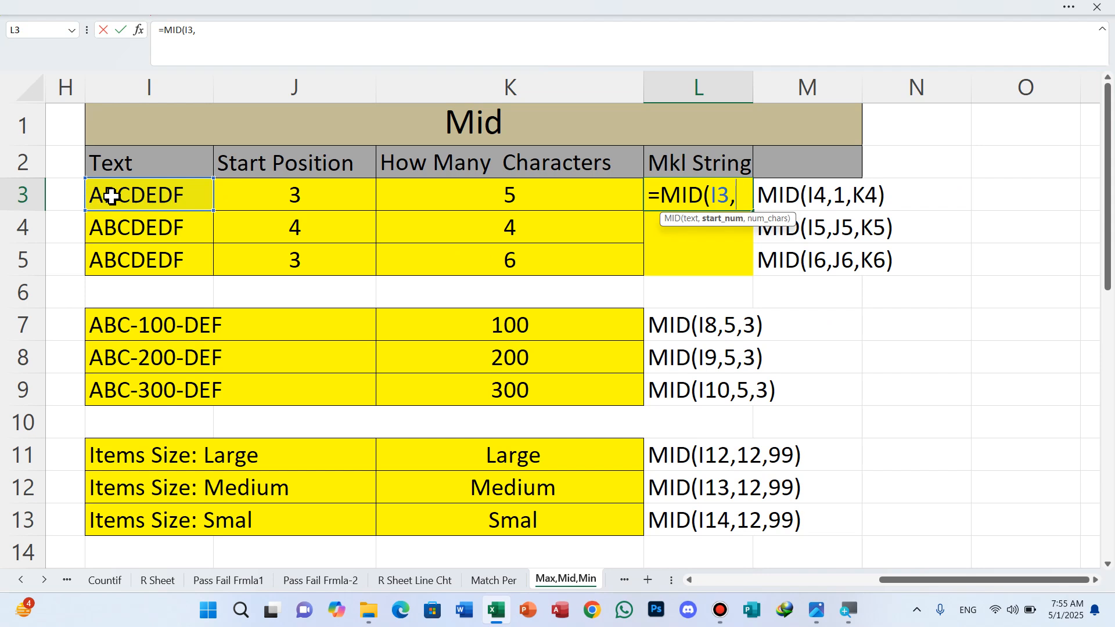
click(289, 196)
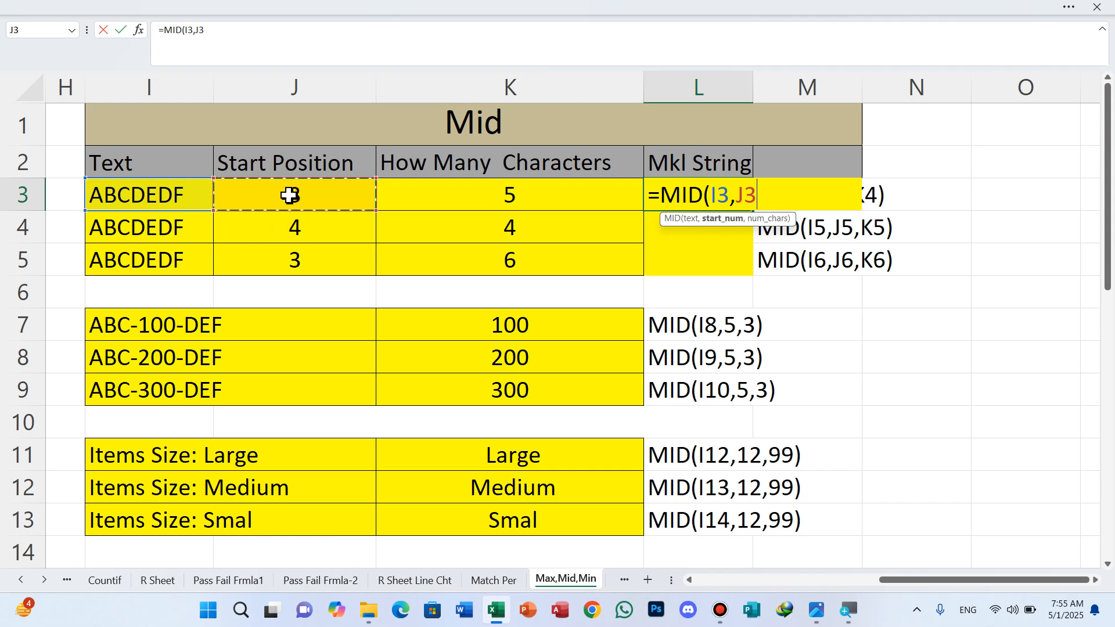
text(,)
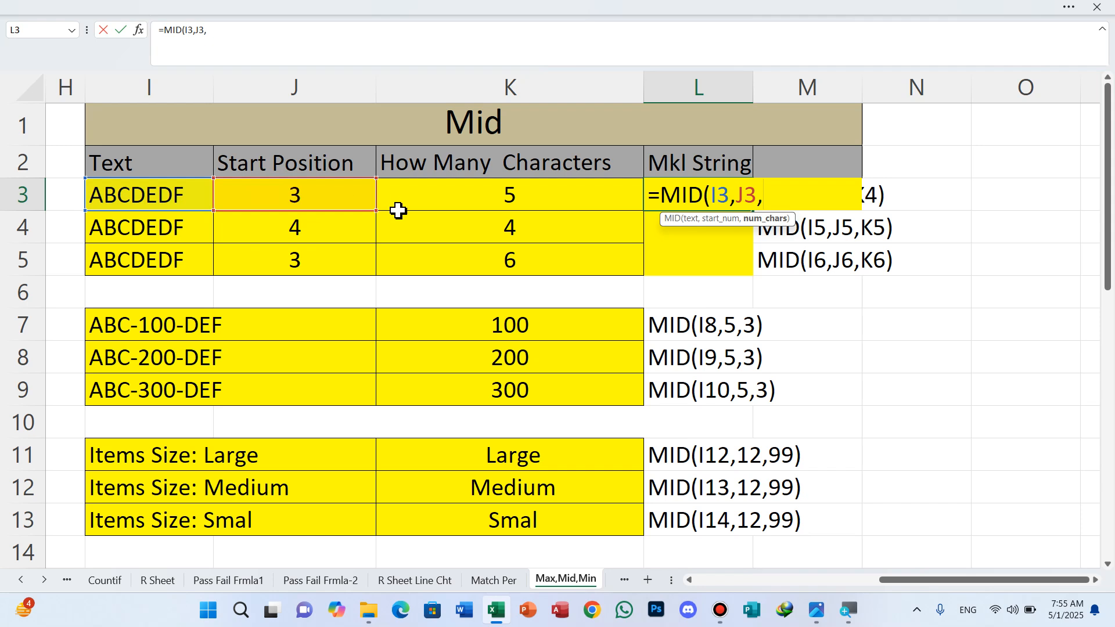
click(488, 196)
text())
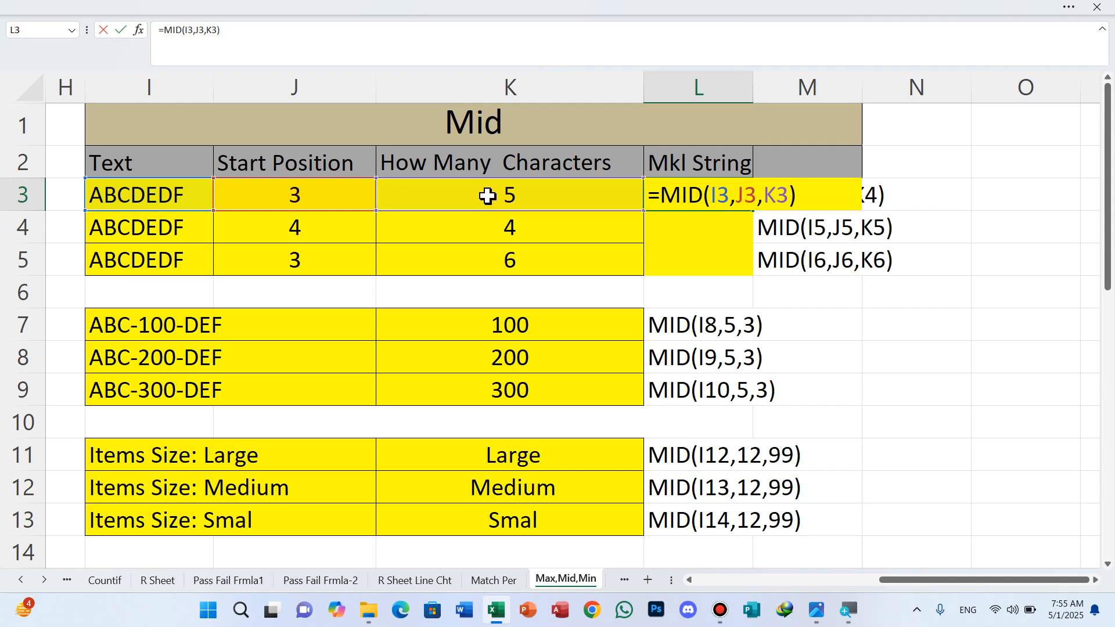
key(Return)
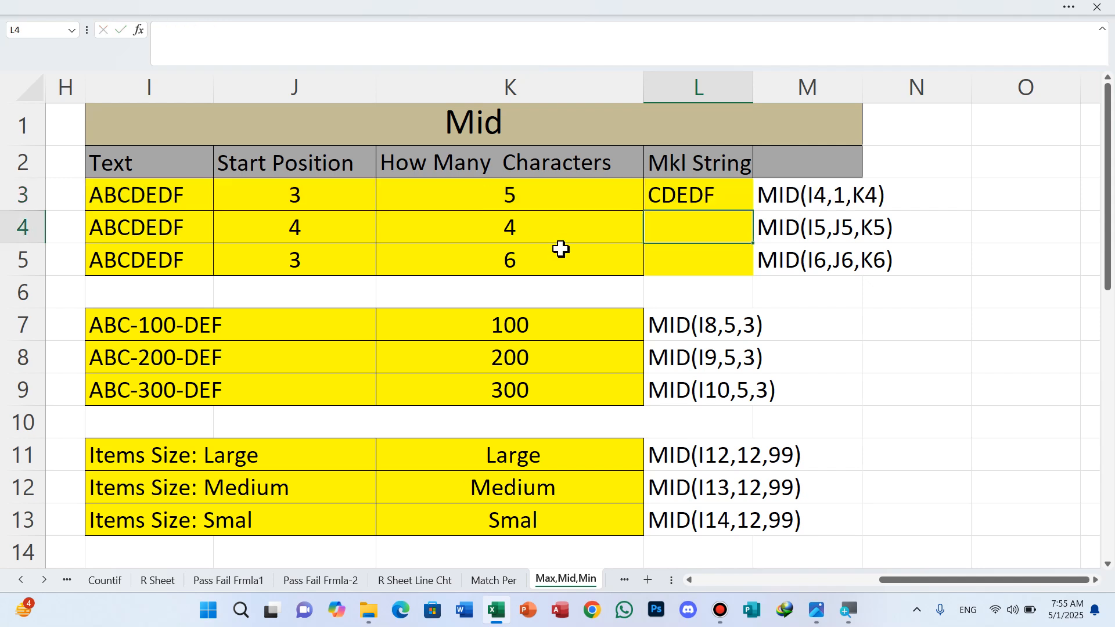
Step: Fill the MID formula from L3 down to L5 and check the copied formula in L5
click(705, 199)
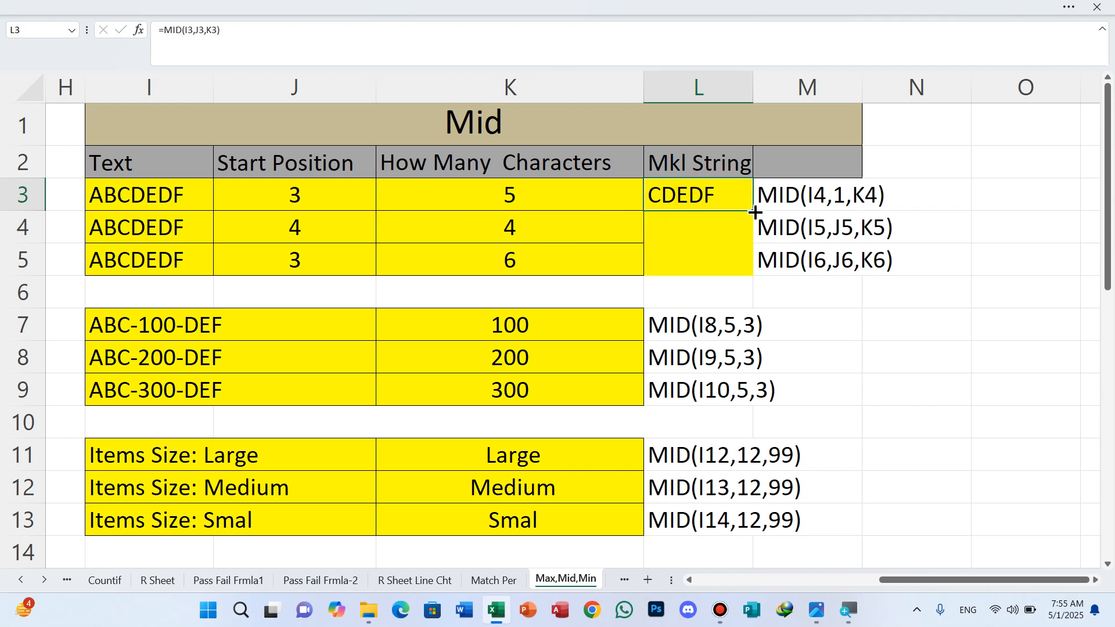
key(super+plus)
drag(755, 212, 748, 286)
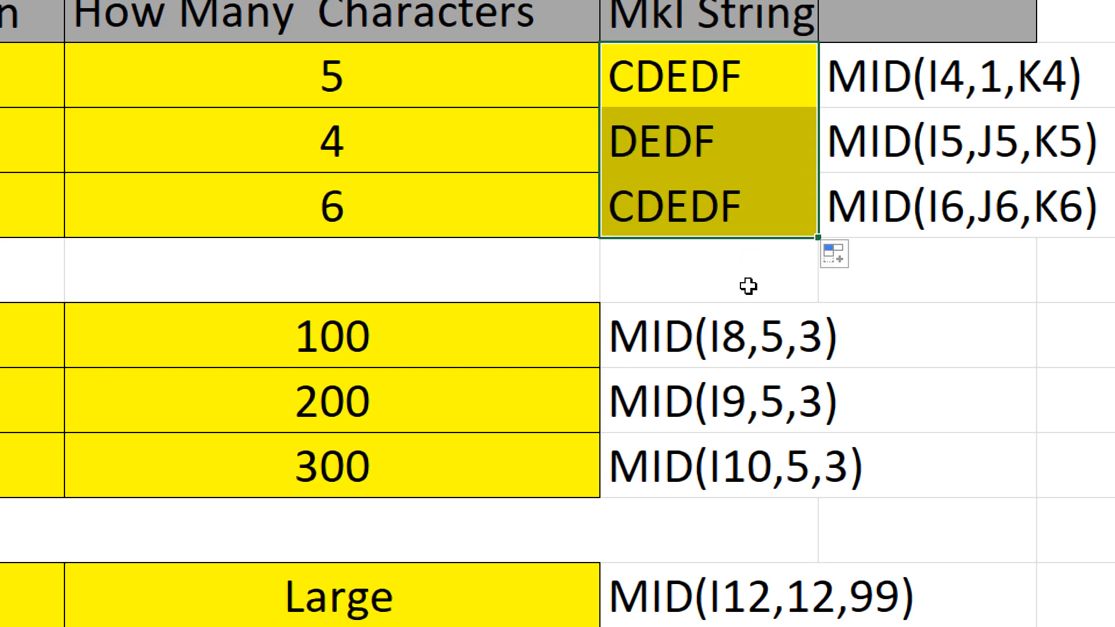
key(super+minus)
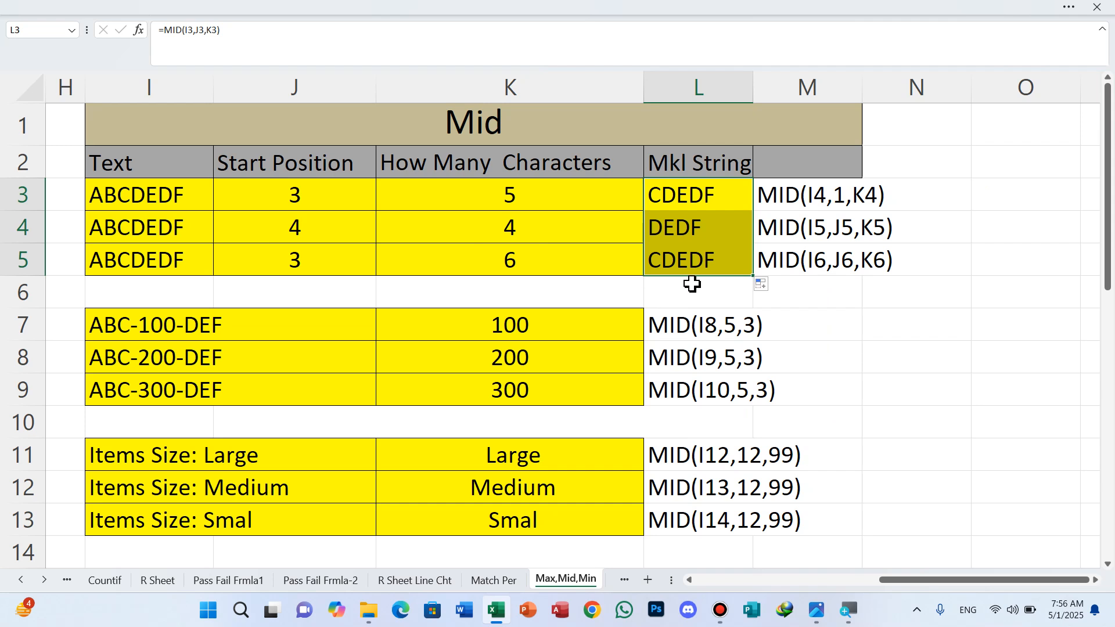
click(702, 257)
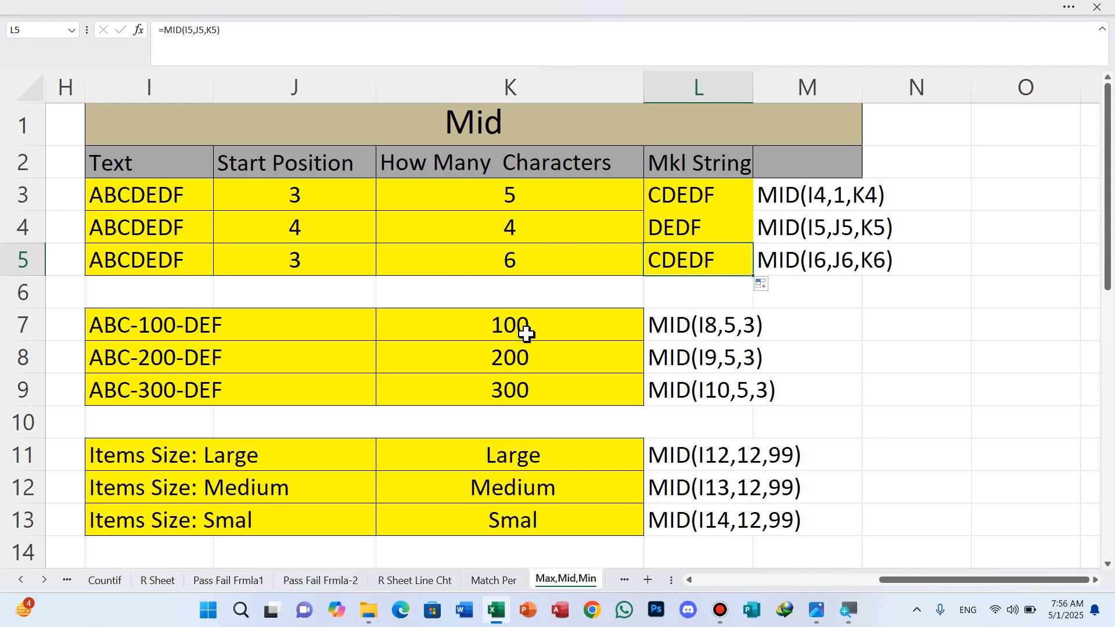
Step: Replace the contents of K7 to K9 with a MID formula, entering =MID(I7,5,3) in K7 and filling it down to K9
drag(526, 336, 527, 383)
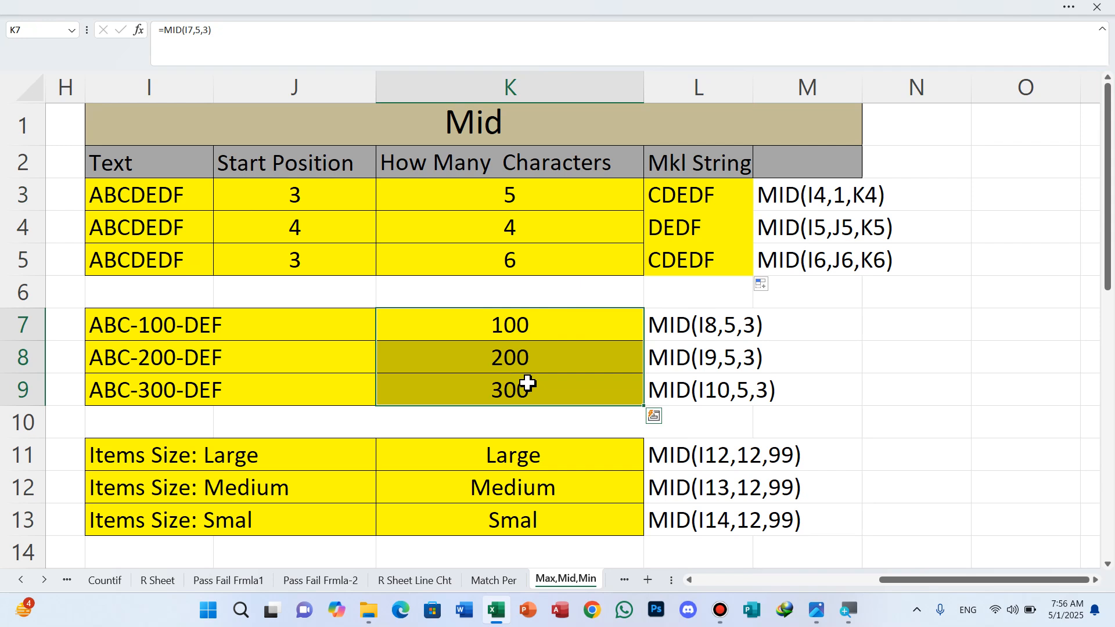
key(Delete)
click(515, 326)
text(=mid)
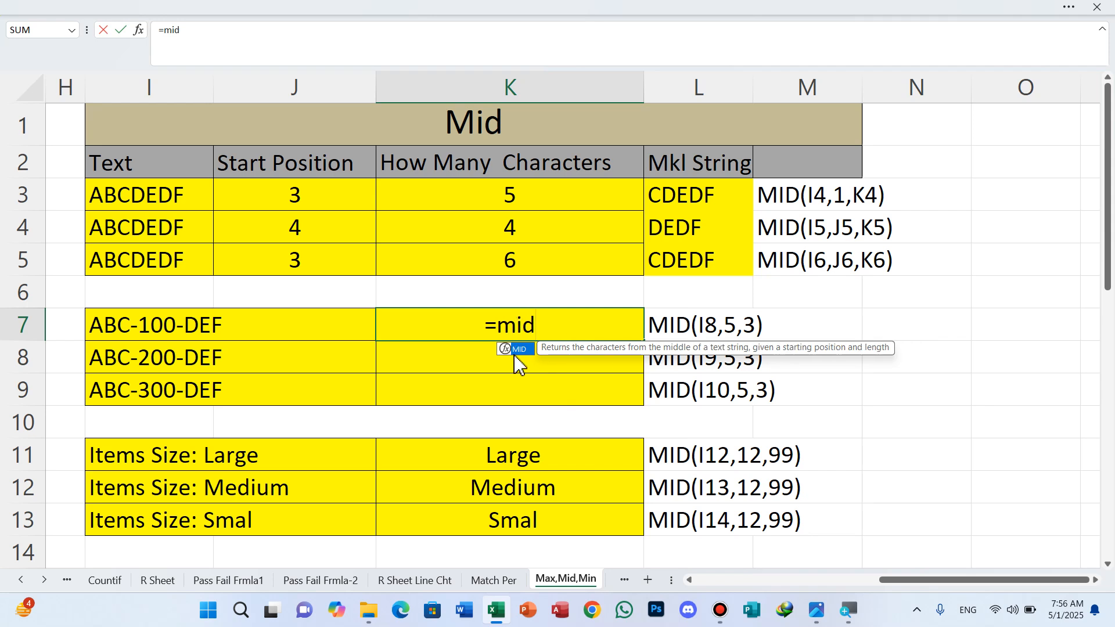
double_click(518, 349)
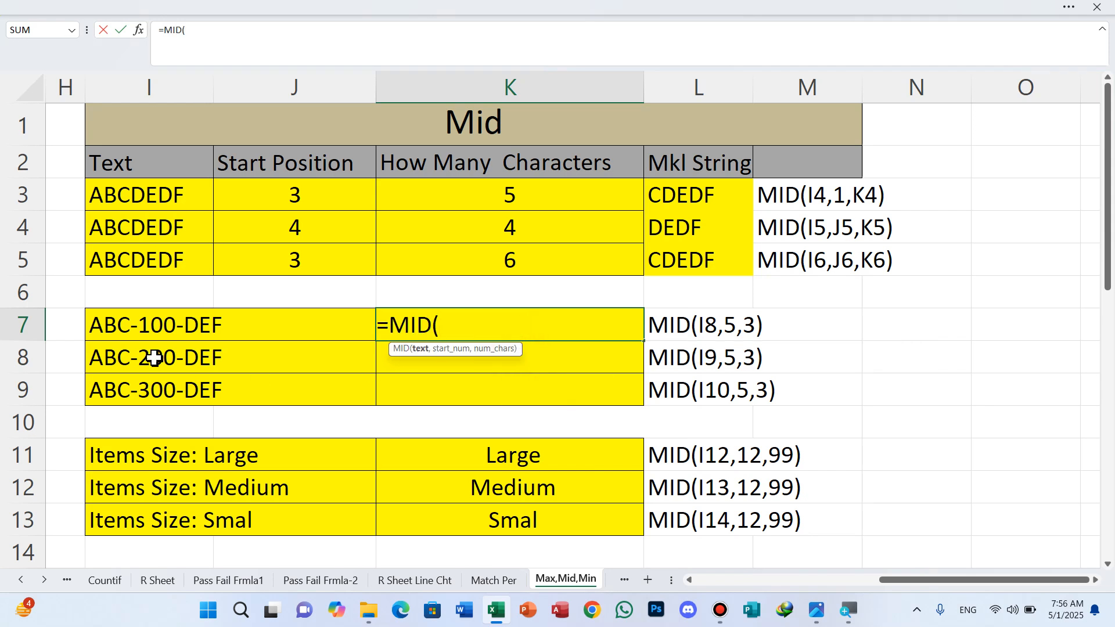
click(145, 326)
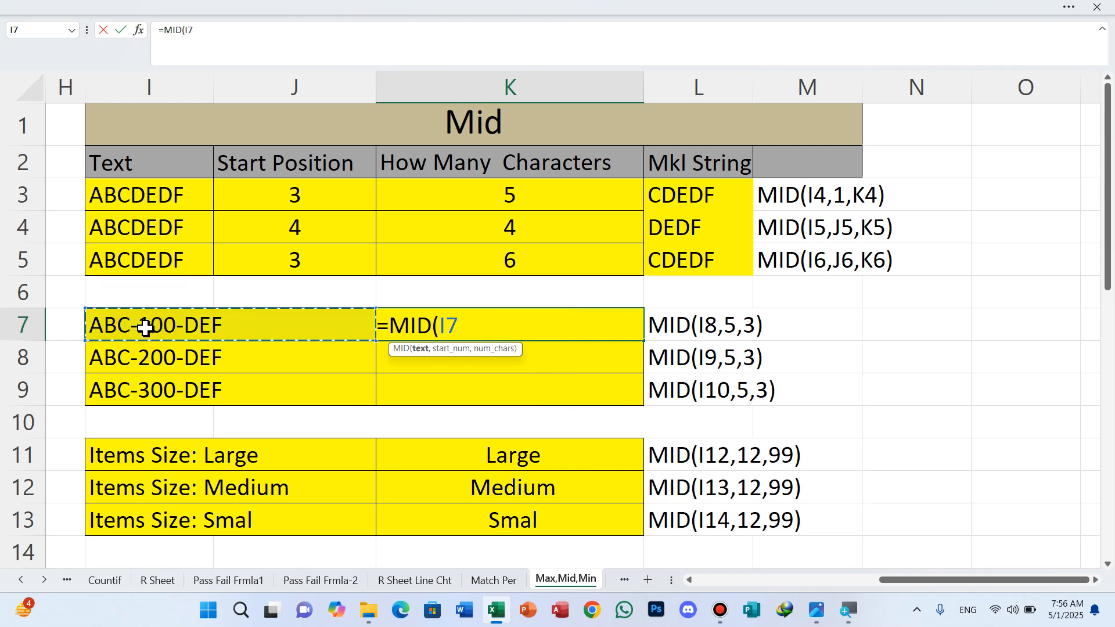
text(,)
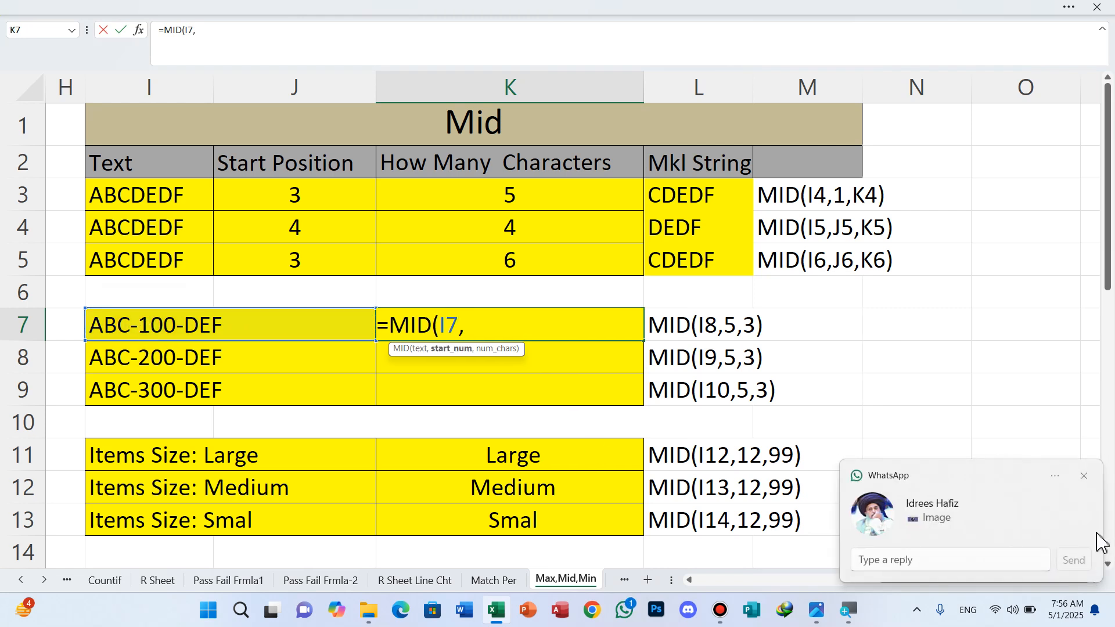
click(1083, 476)
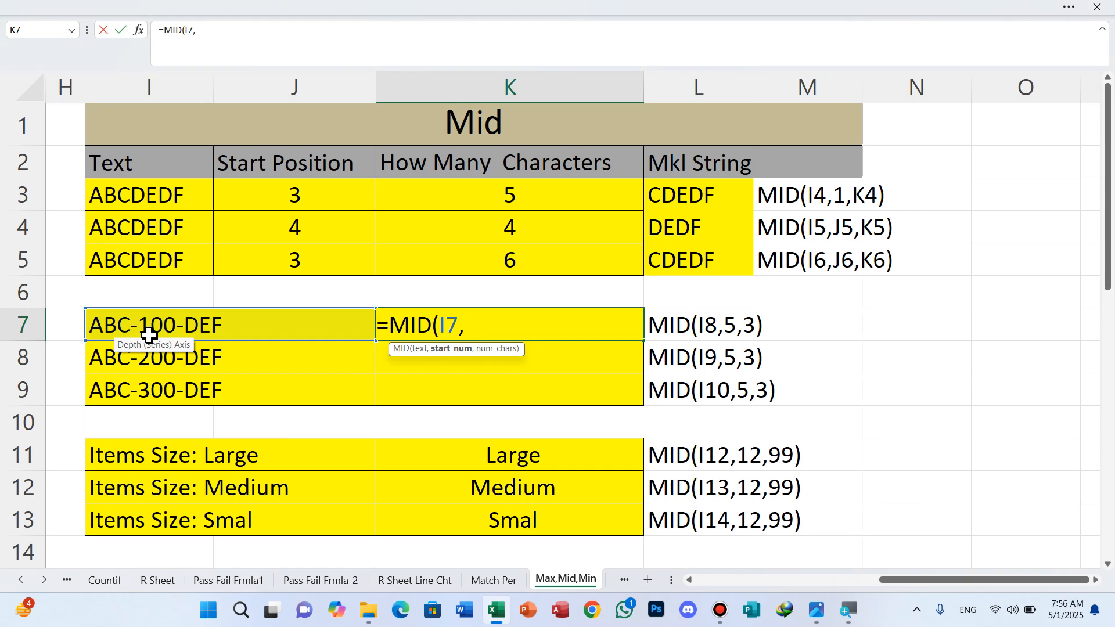
text(5,3)
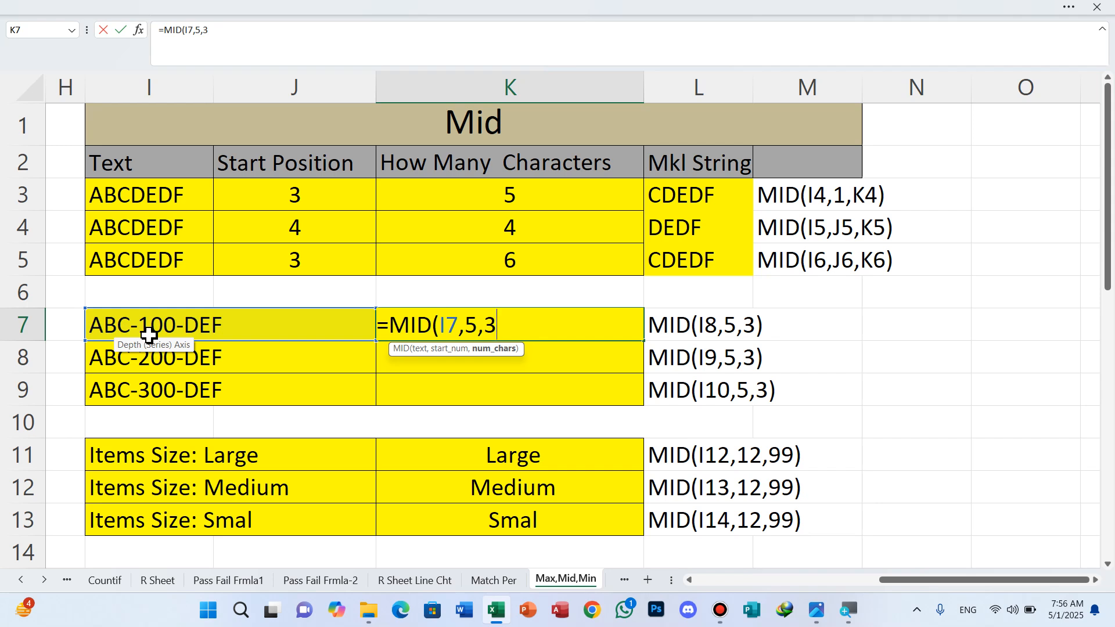
text())
key(Return)
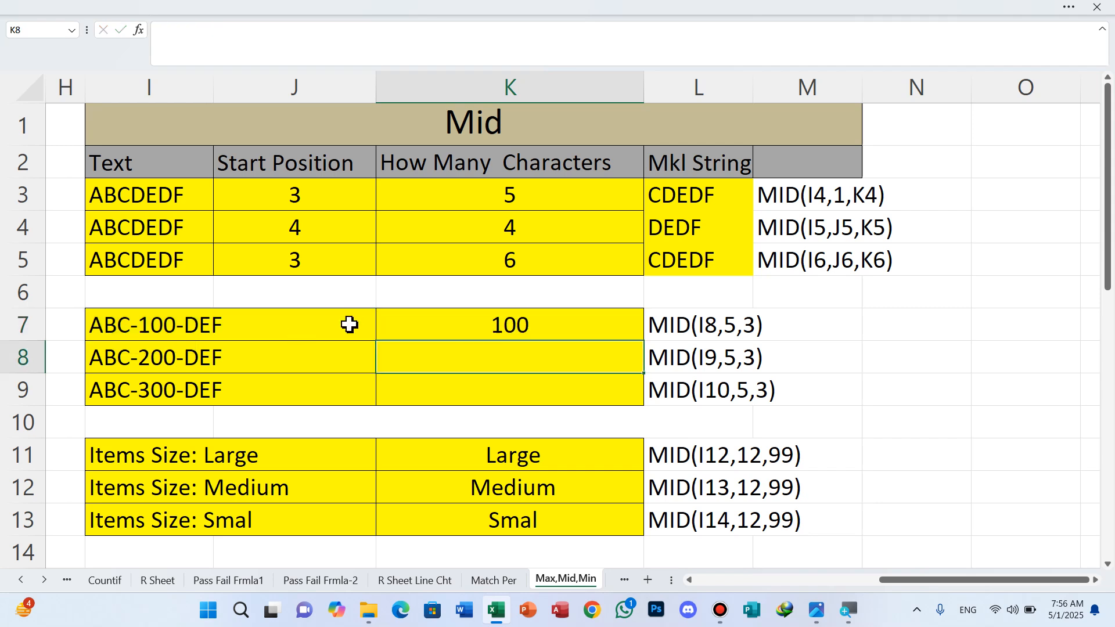
click(482, 326)
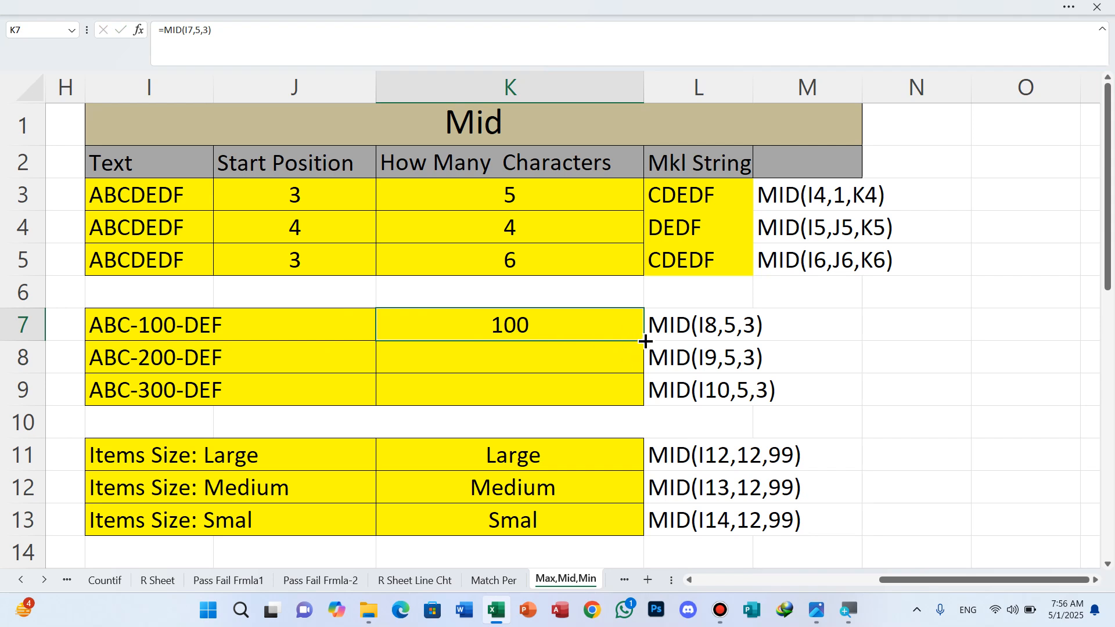
drag(645, 341, 635, 396)
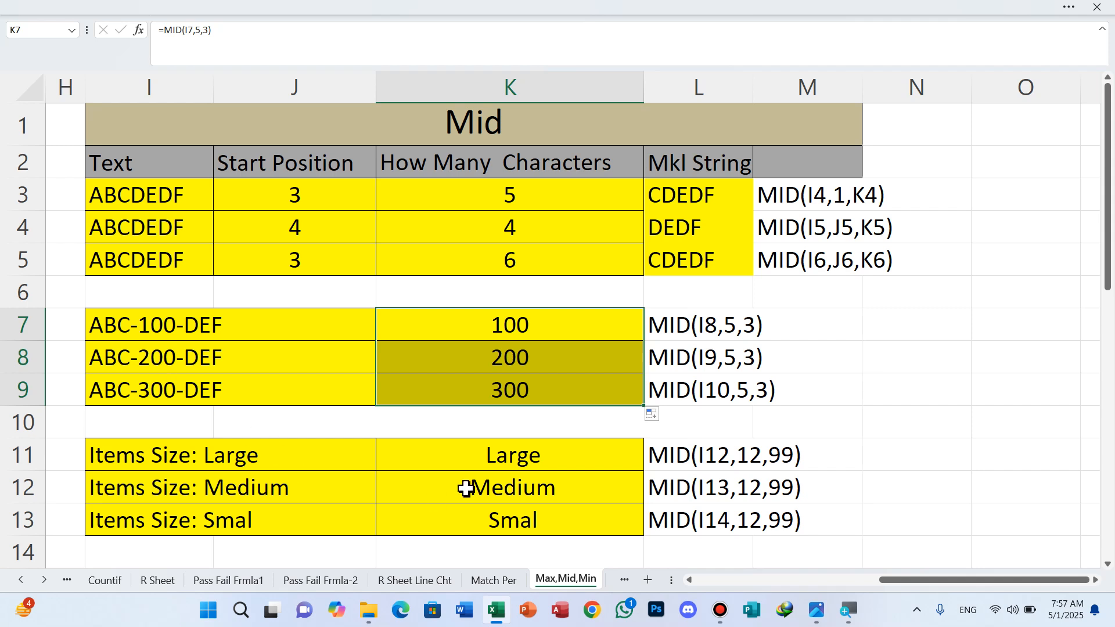
Step: Clear the extracted item sizes in K11 to K13
click(519, 465)
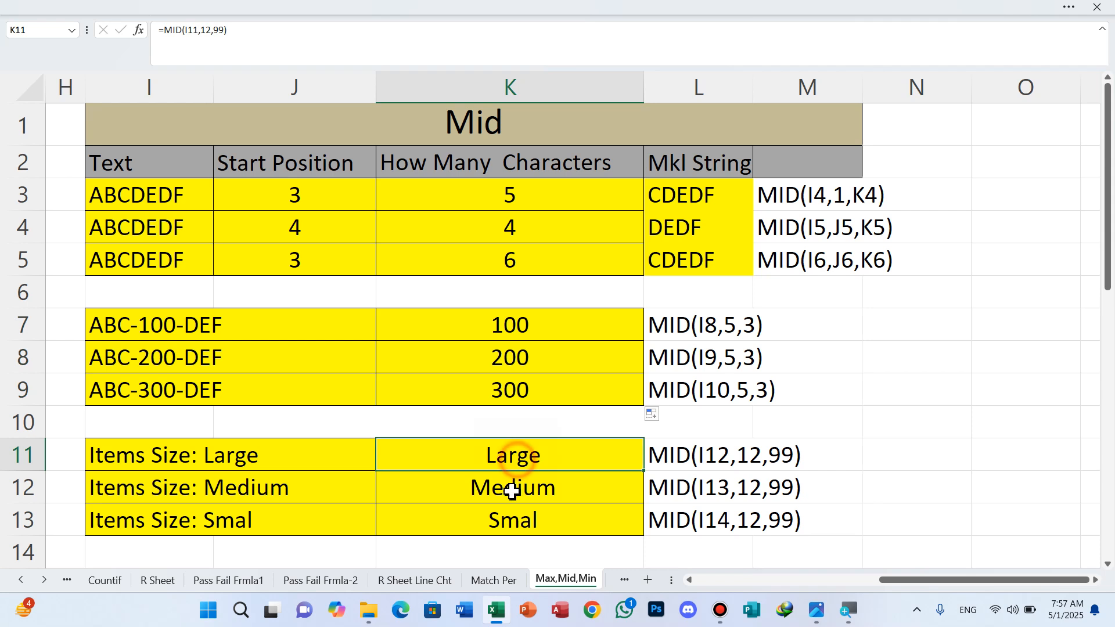
drag(517, 461, 511, 516)
key(Delete)
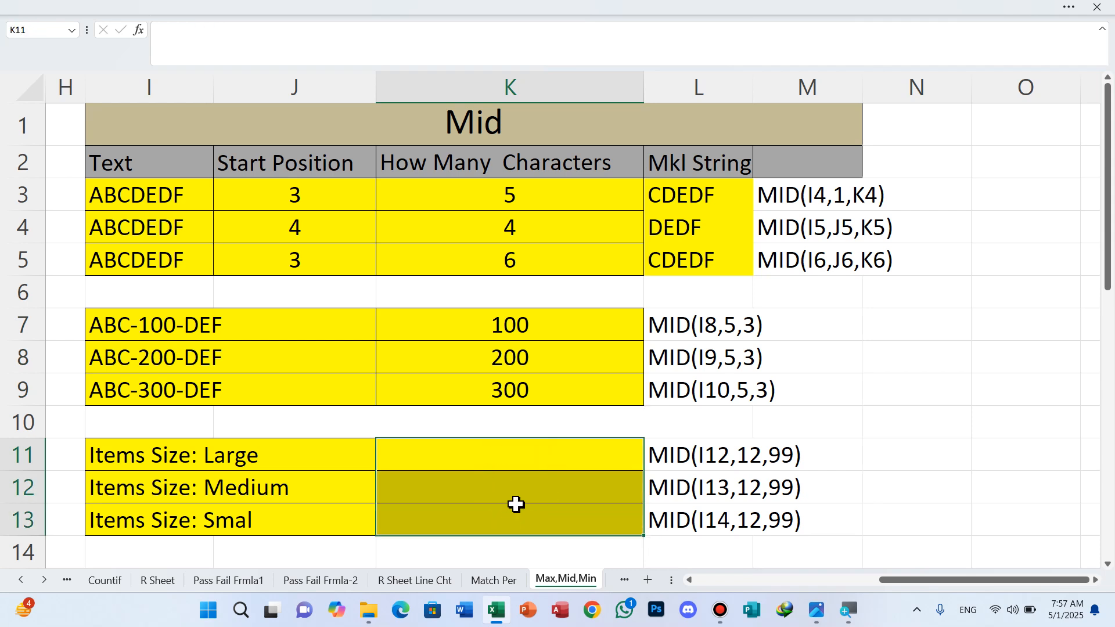
scroll(516, 504, up, 1)
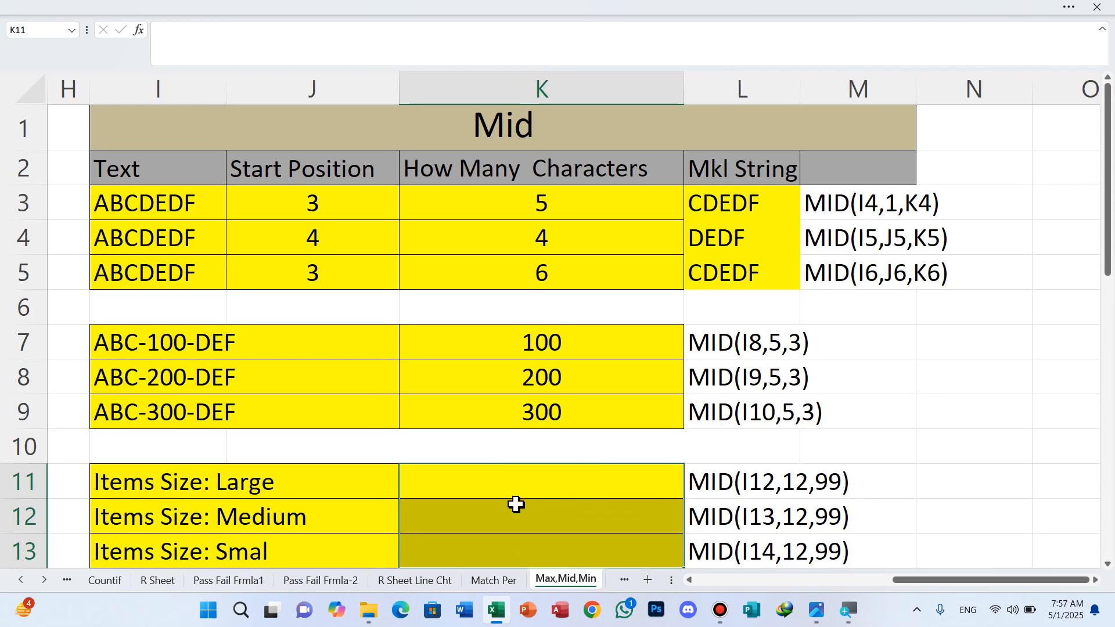
scroll(516, 504, up, 1)
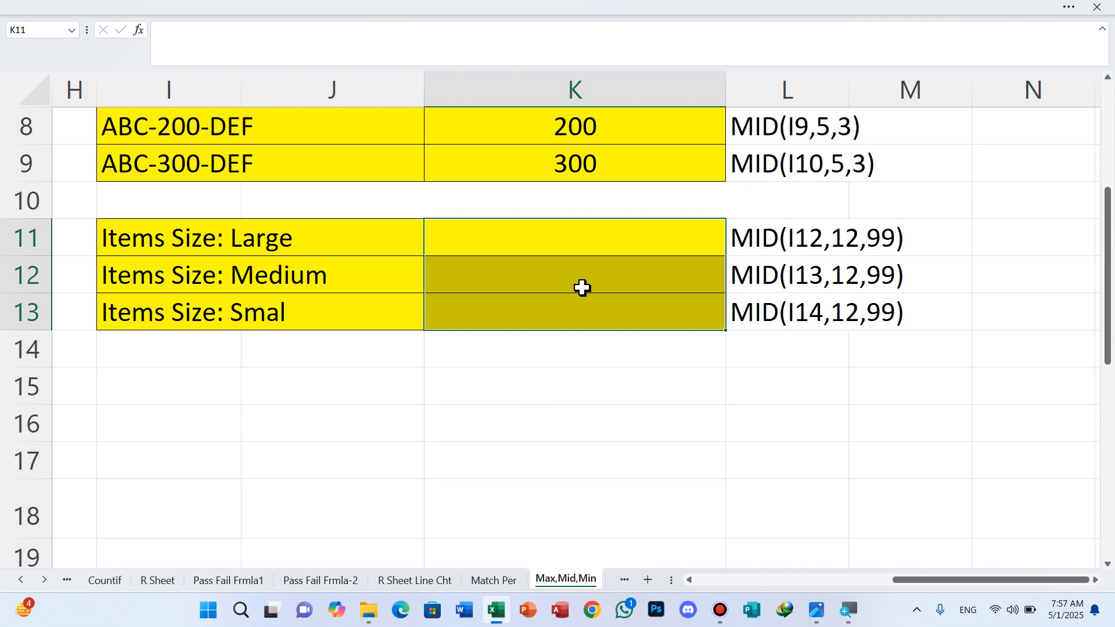
scroll(589, 252, up, 1)
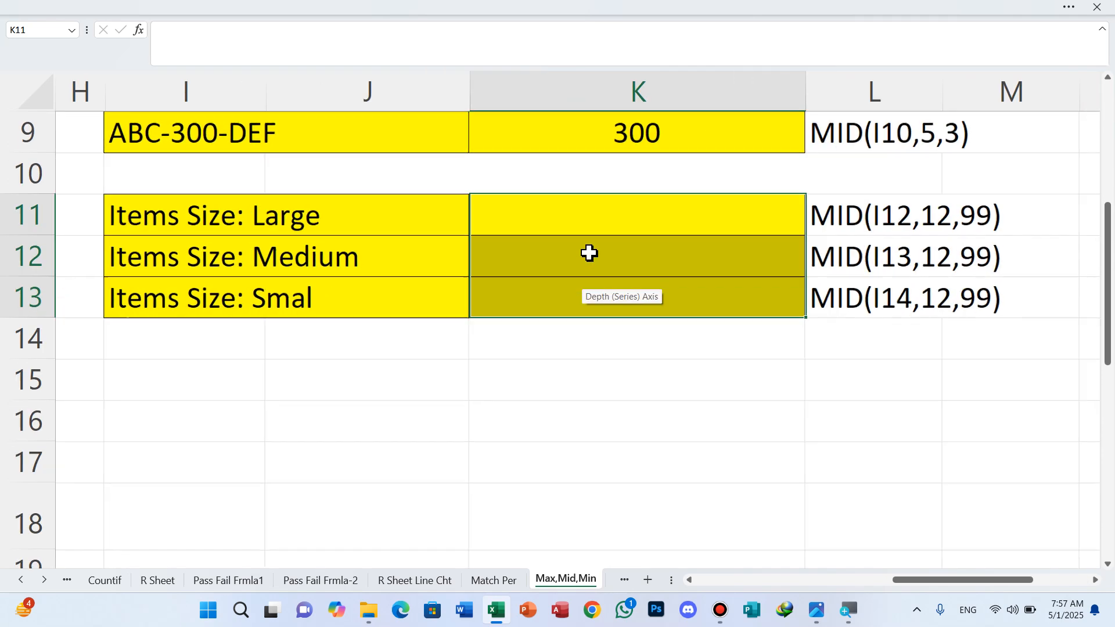
Step: Enter =MID(I11,12,99) in K11 to extract the item size and fill the formula down to K13
click(596, 227)
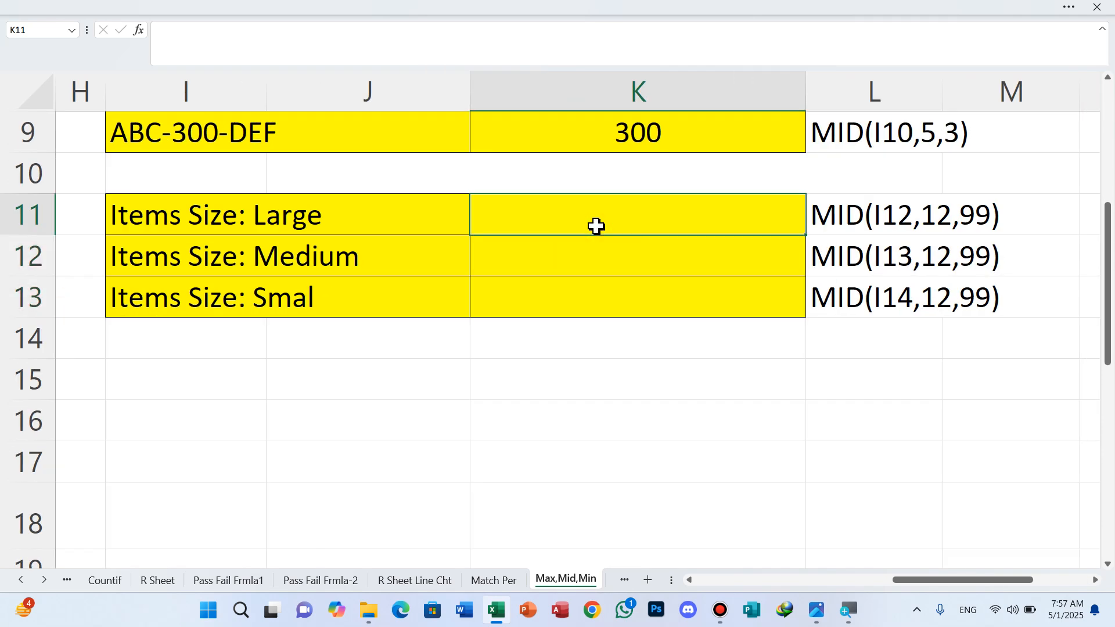
text(=mid)
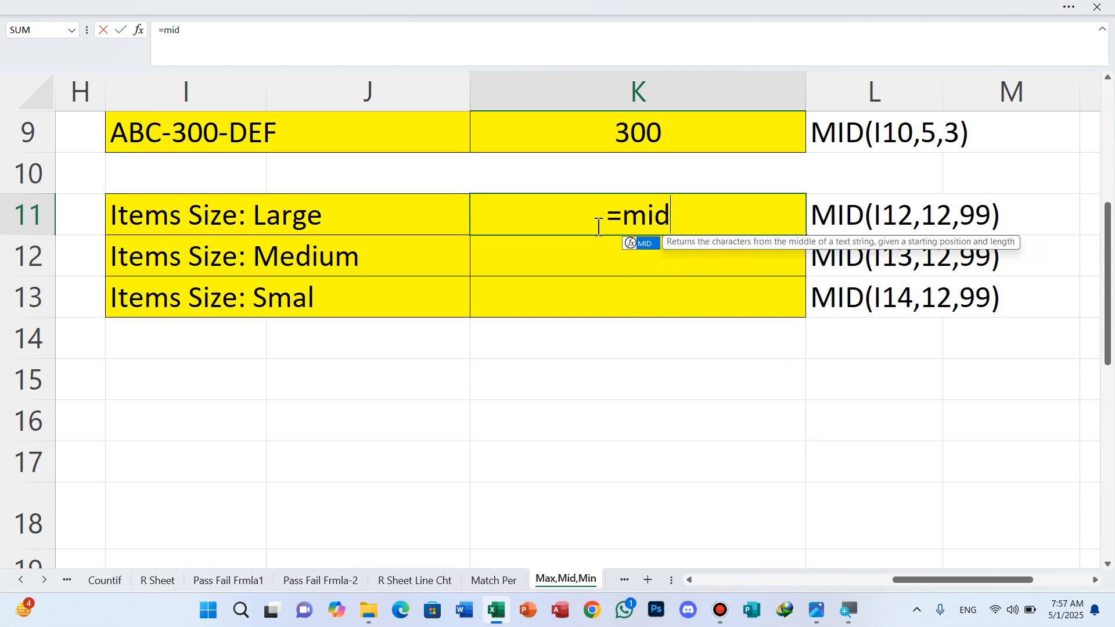
double_click(650, 243)
click(240, 225)
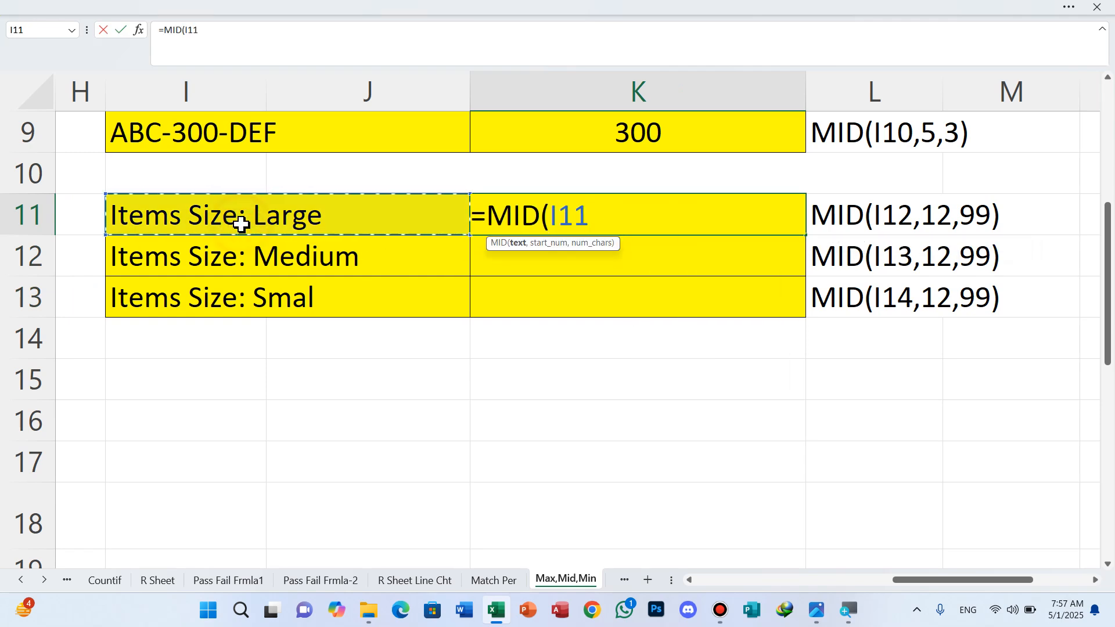
text(,)
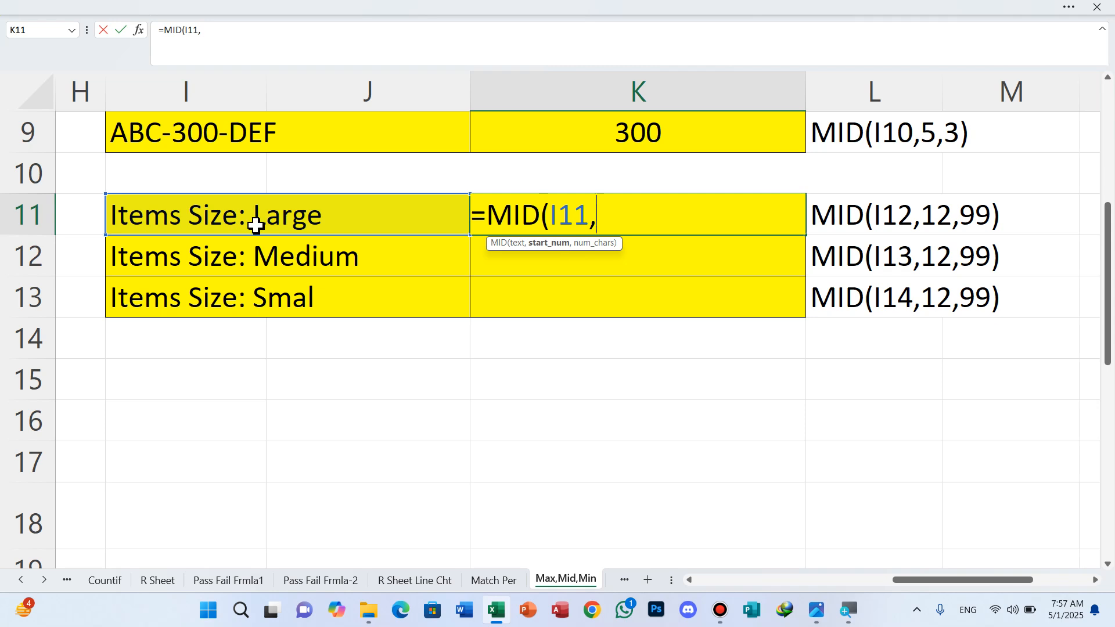
text(12,)
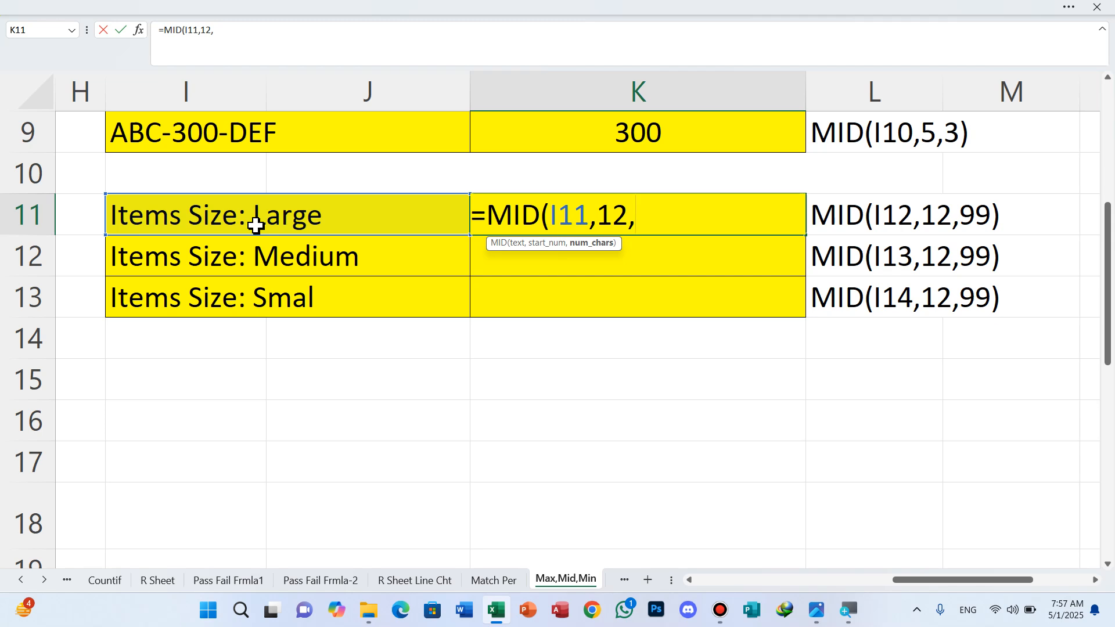
text(99))
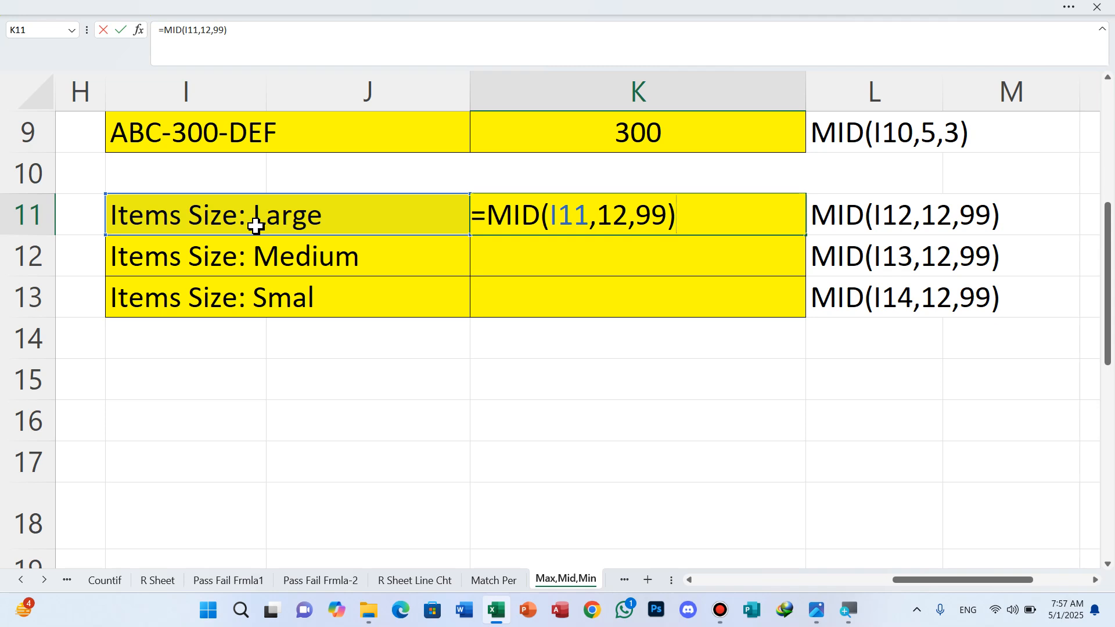
key(Return)
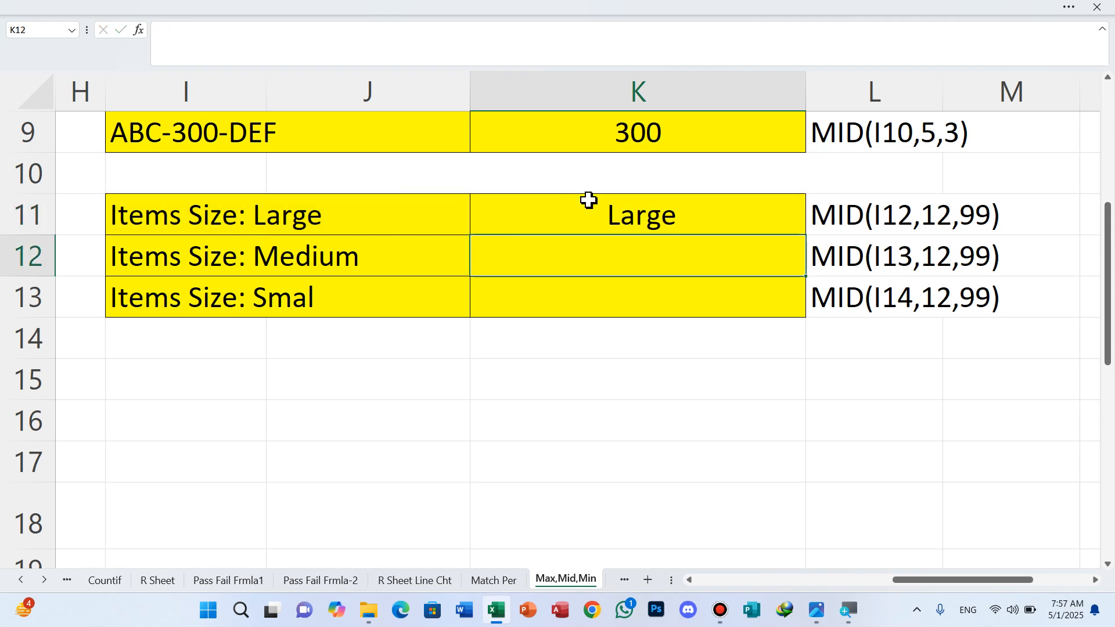
click(604, 214)
drag(807, 235, 797, 289)
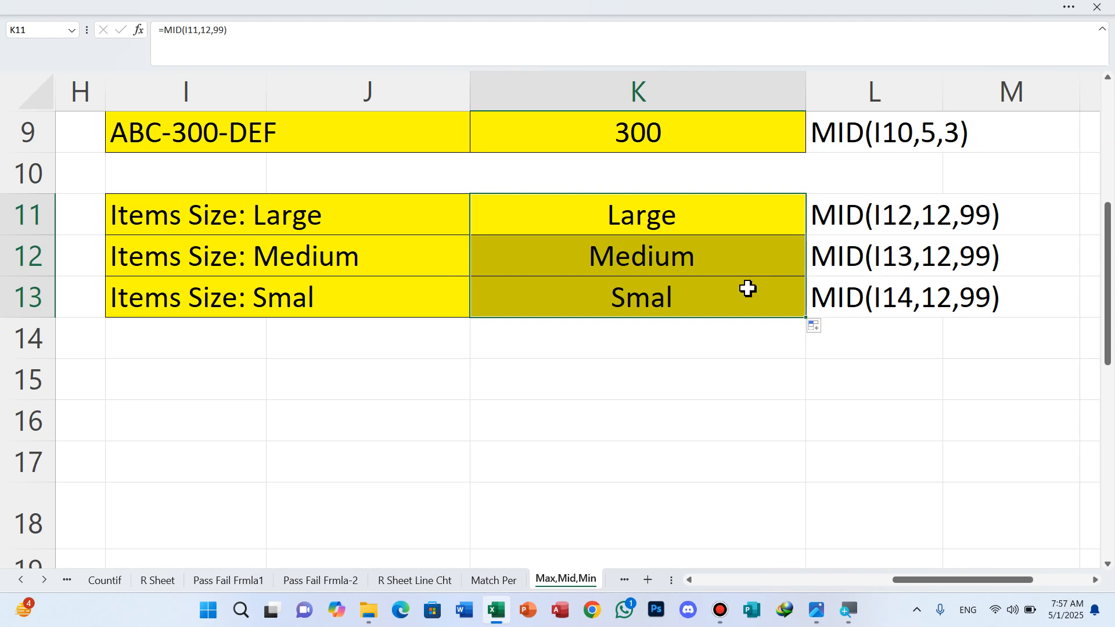
Step: Switch to the Netwk,Or sheet
ctrl+scroll(747, 288, down, 5)
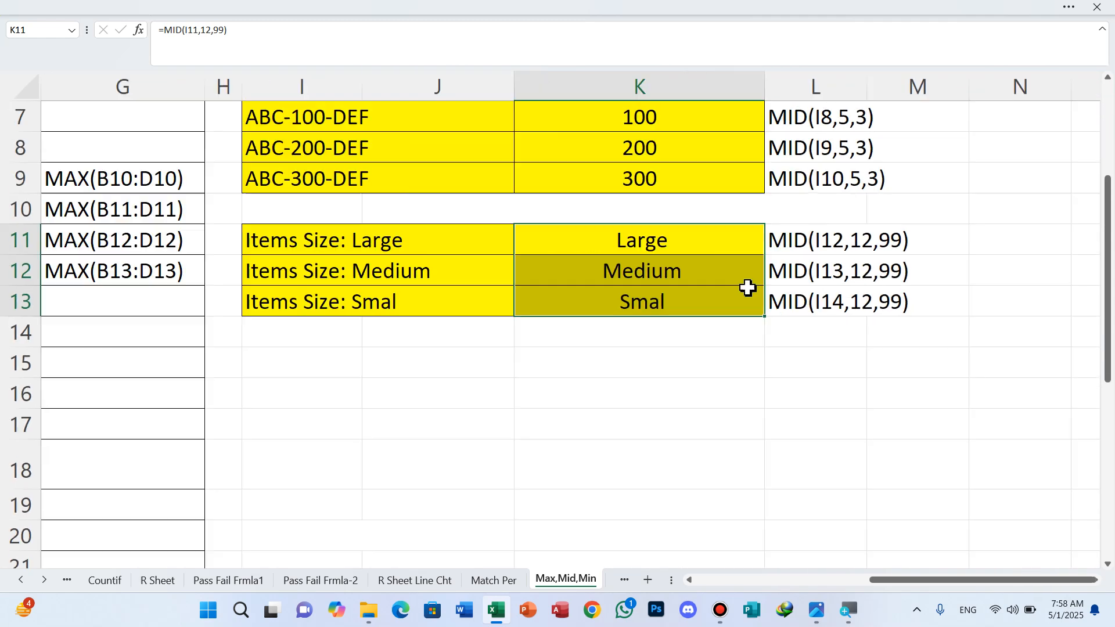
ctrl+scroll(748, 288, down, 5)
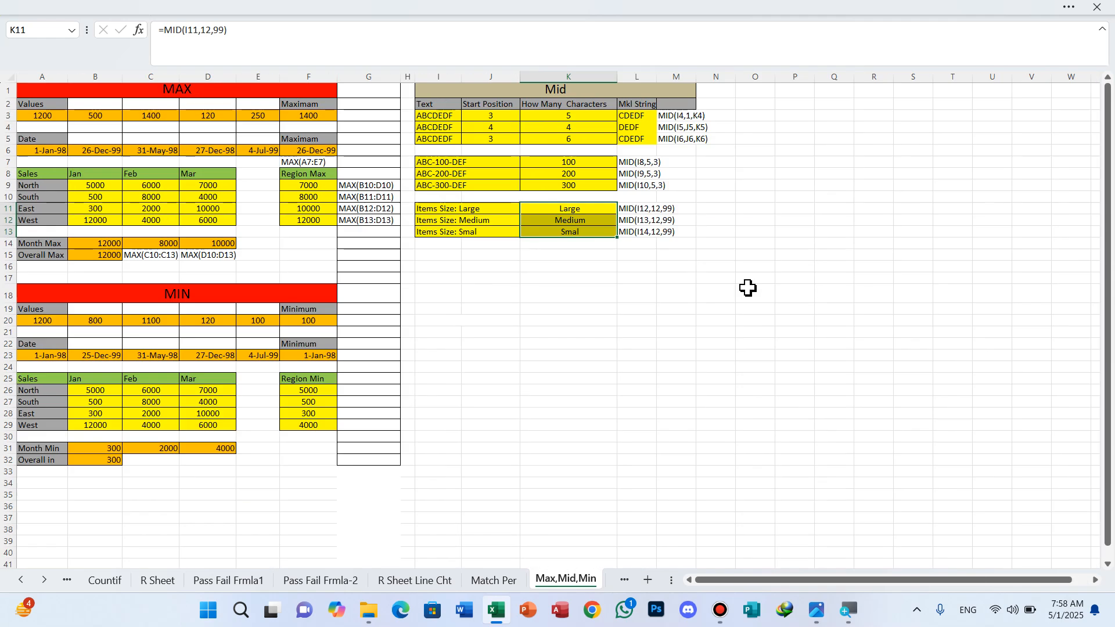
ctrl+scroll(747, 288, up, 2)
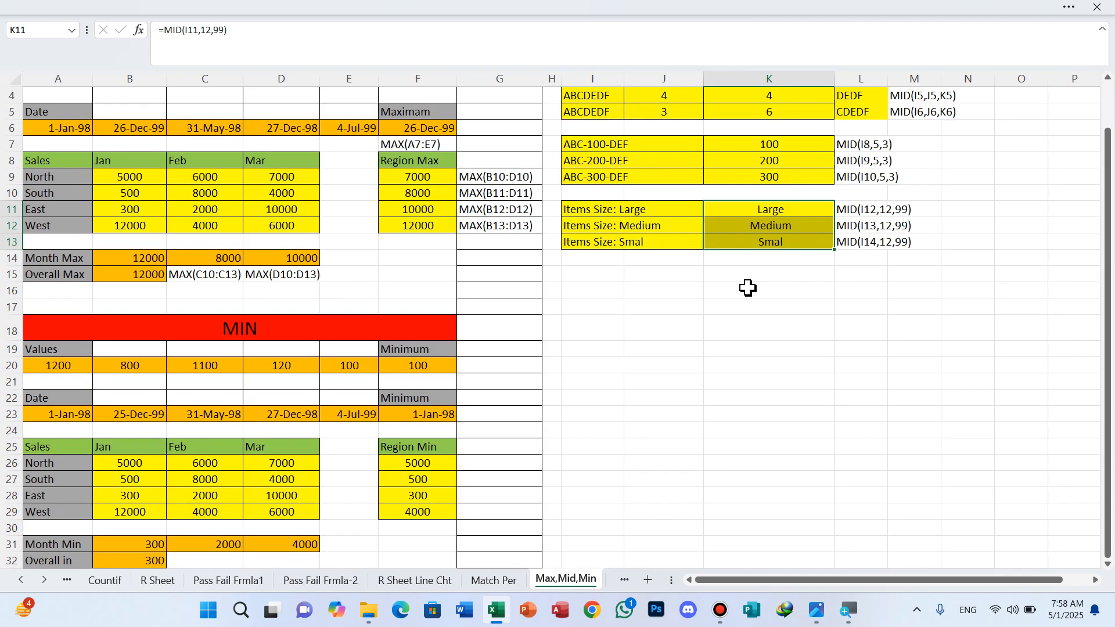
ctrl+scroll(748, 288, down, 2)
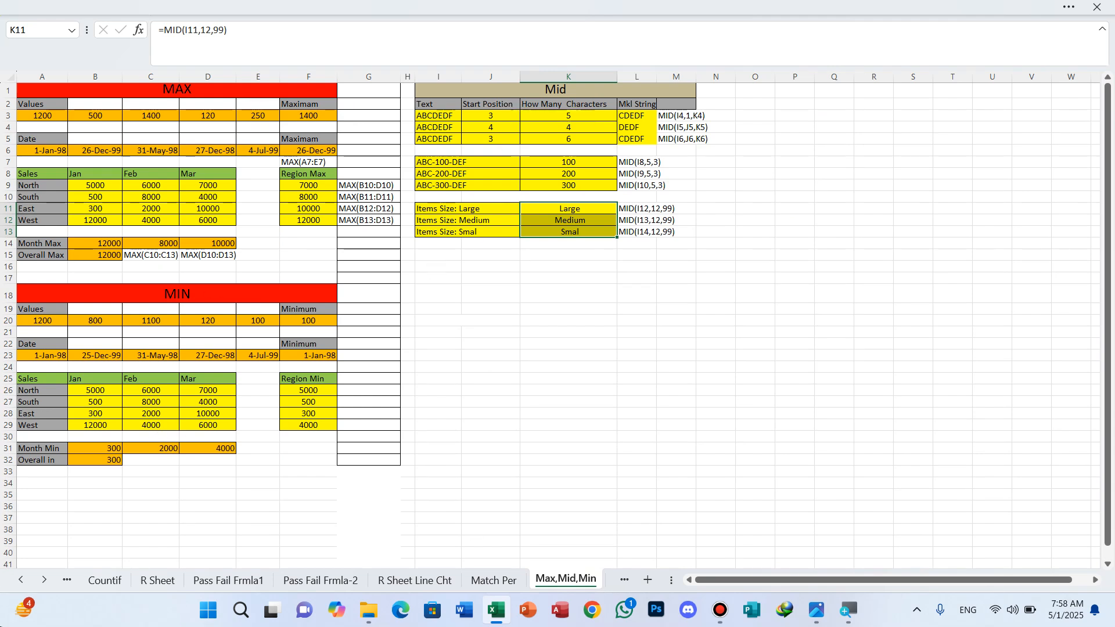
click(45, 580)
click(44, 580)
click(44, 580)
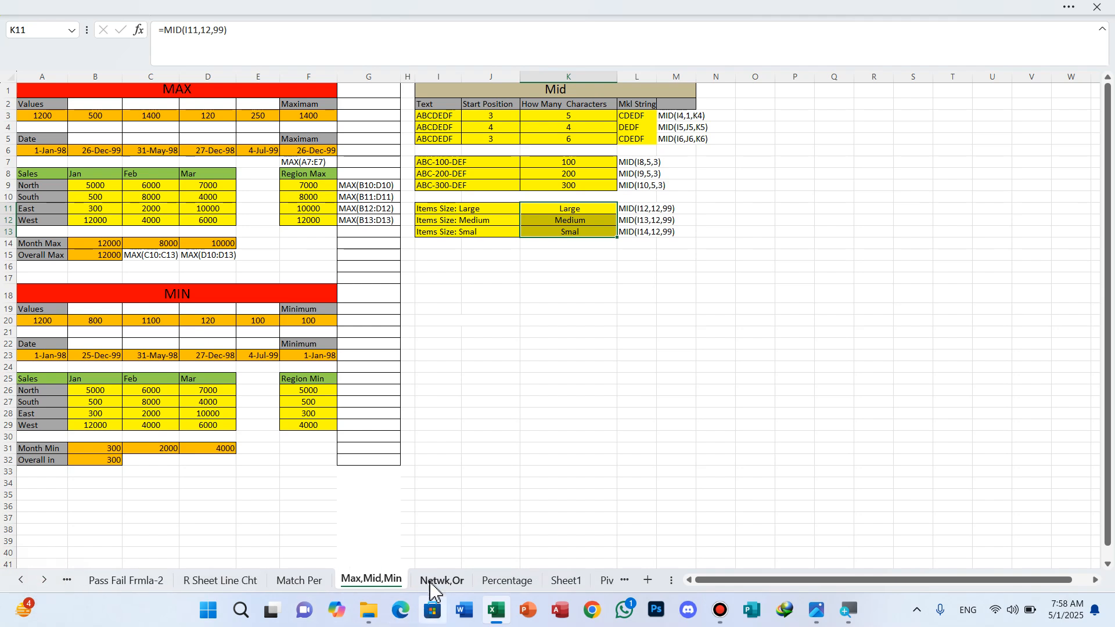
click(437, 583)
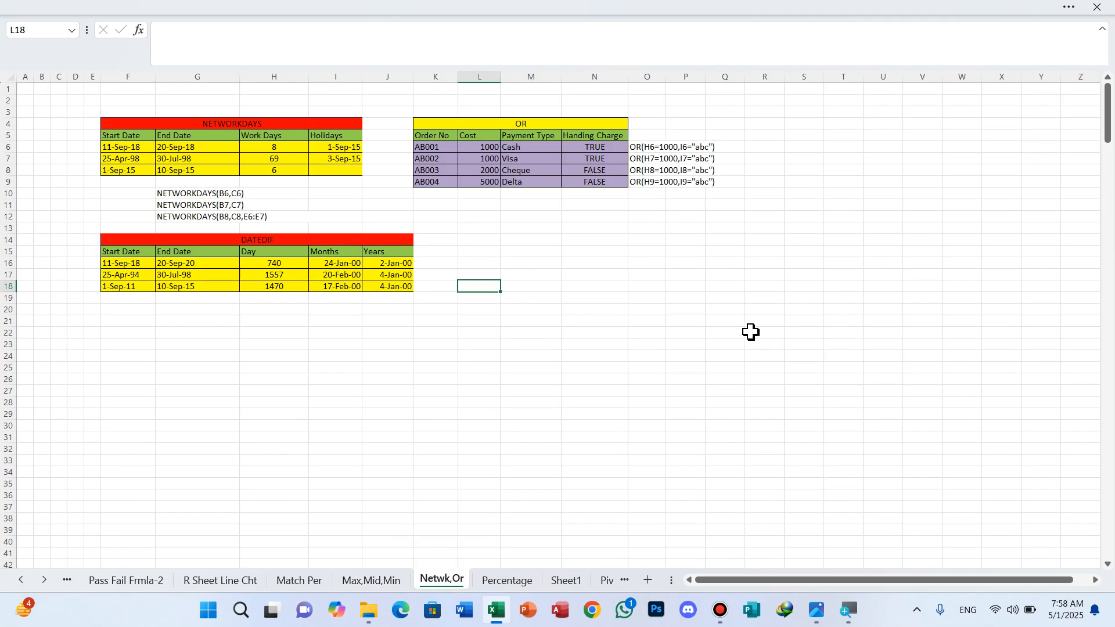
Step: Delete the five empty columns before the NETWORKDAYS table so that it starts in column A
scroll(752, 323, up, 5)
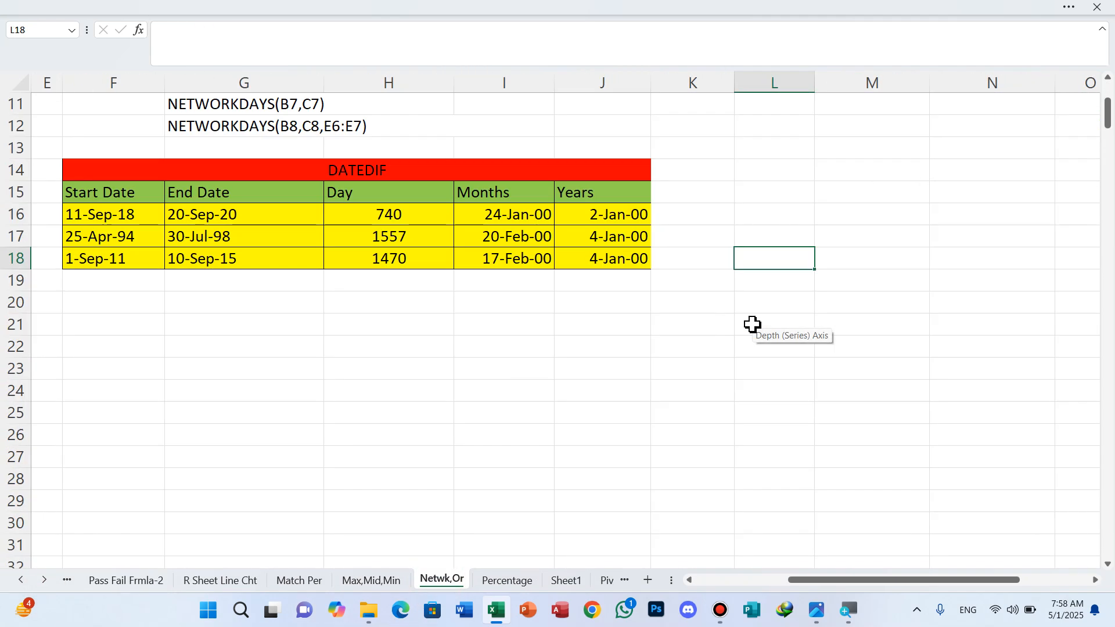
scroll(708, 175, up, 3)
scroll(708, 176, up, 4)
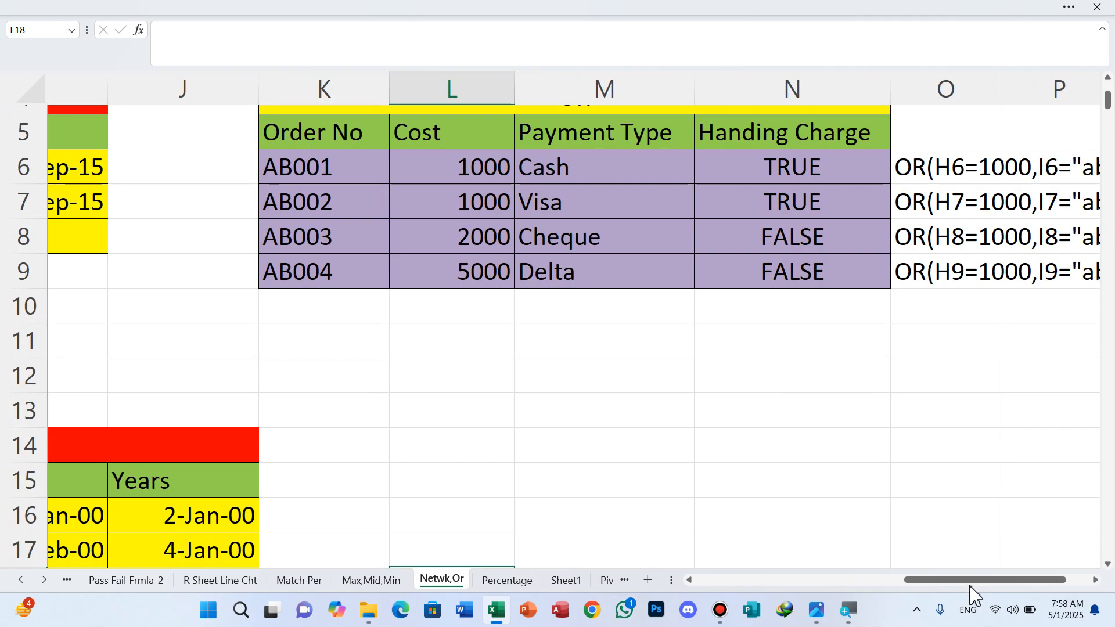
drag(969, 584, 708, 584)
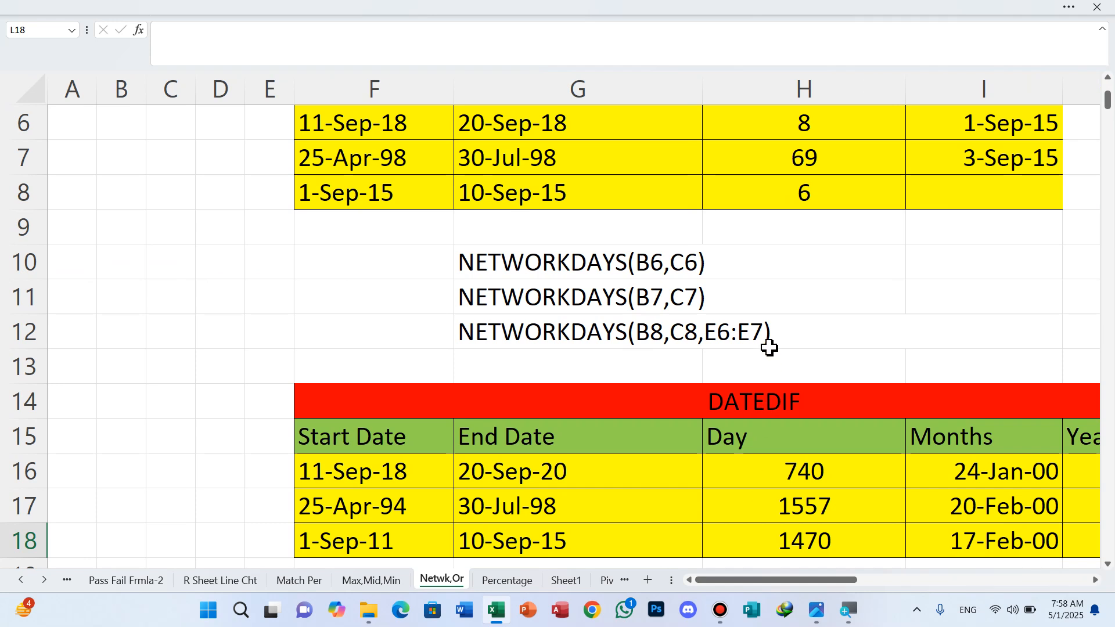
scroll(771, 337, up, 2)
click(77, 74)
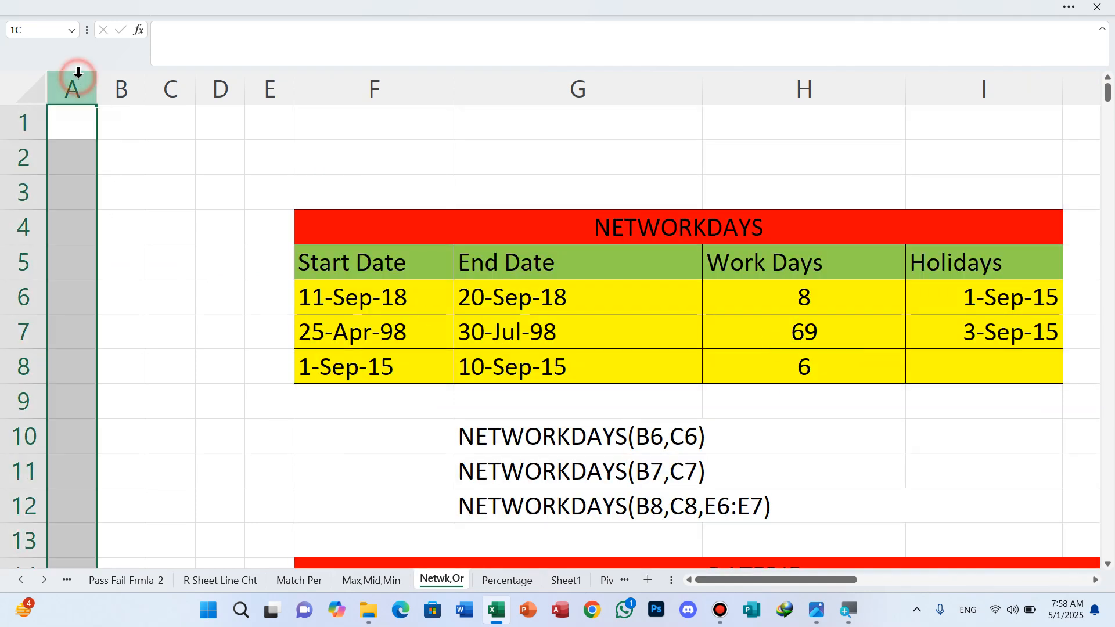
key(ctrl+minus)
key(ctrl+minus)
key(ctrl+minus)
key(ctrl+minus)
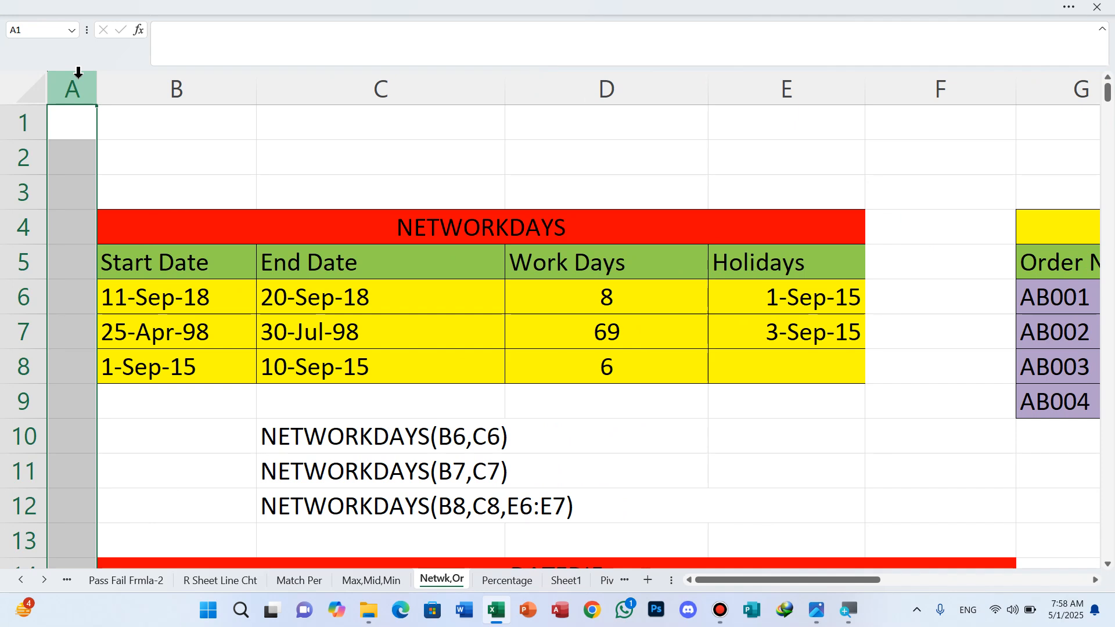
key(ctrl+minus)
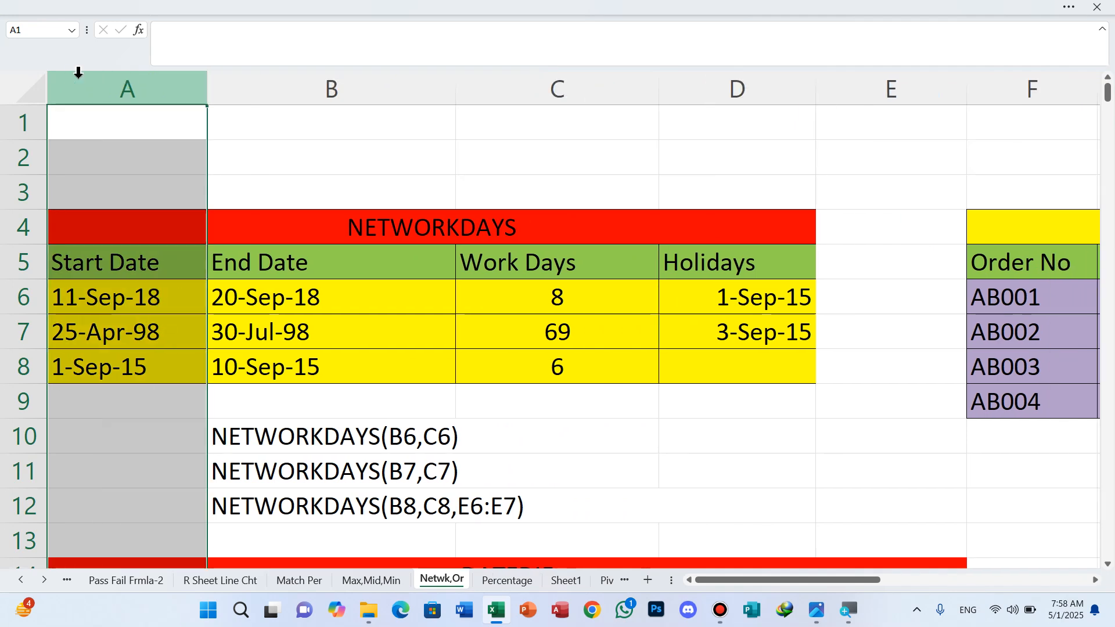
click(563, 464)
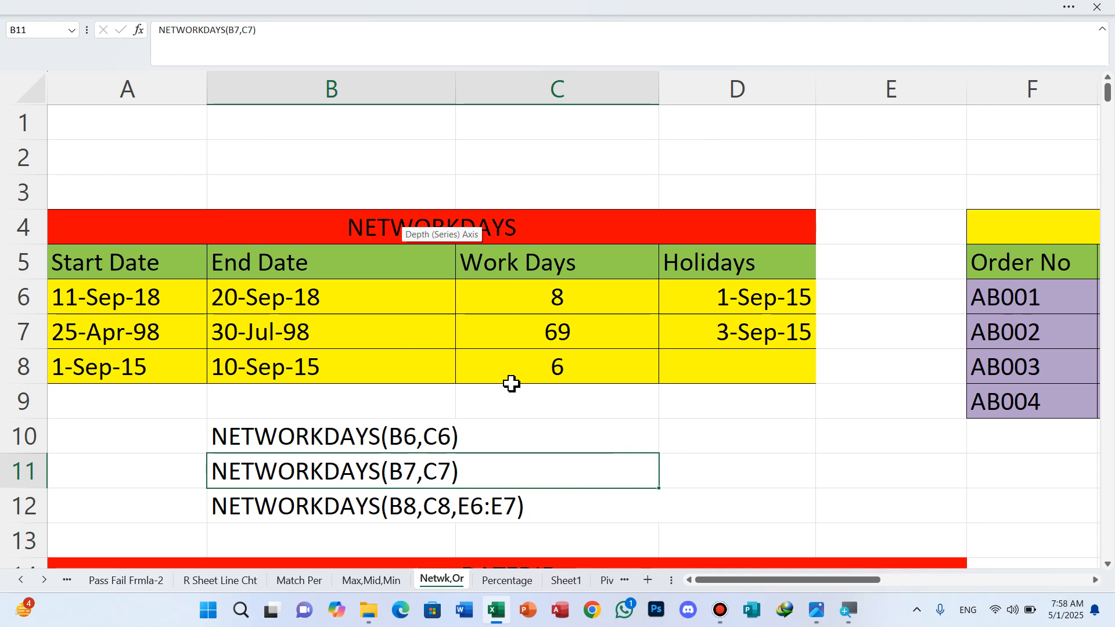
Step: Delete two of the empty rows above the NETWORKDAYS table so that its title is in row 2
click(20, 152)
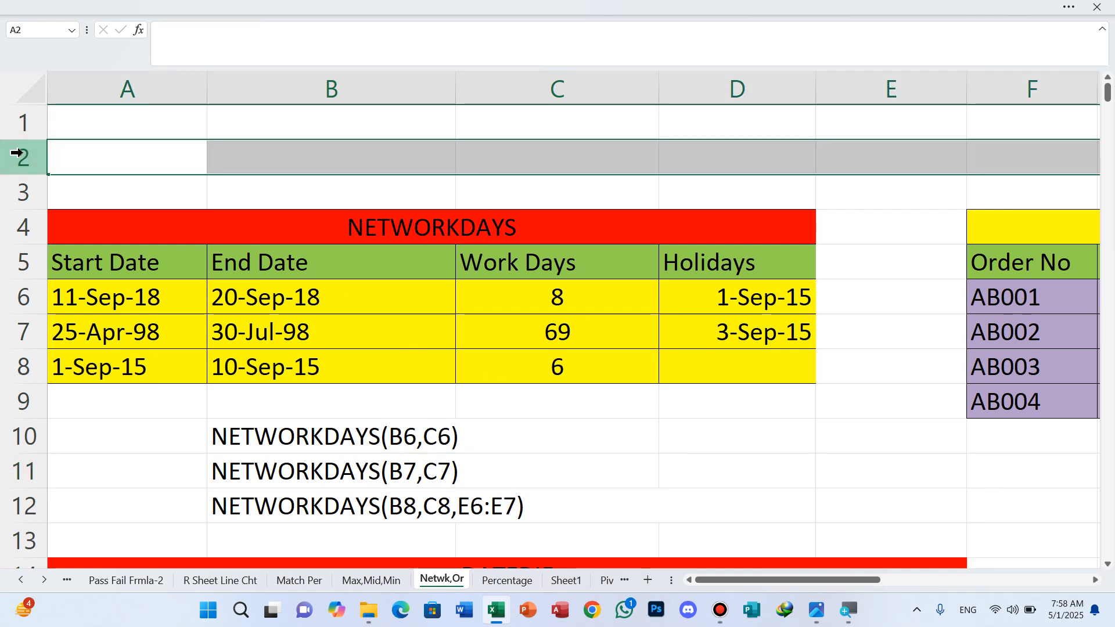
key(ctrl+minus)
key(ctrl+minus)
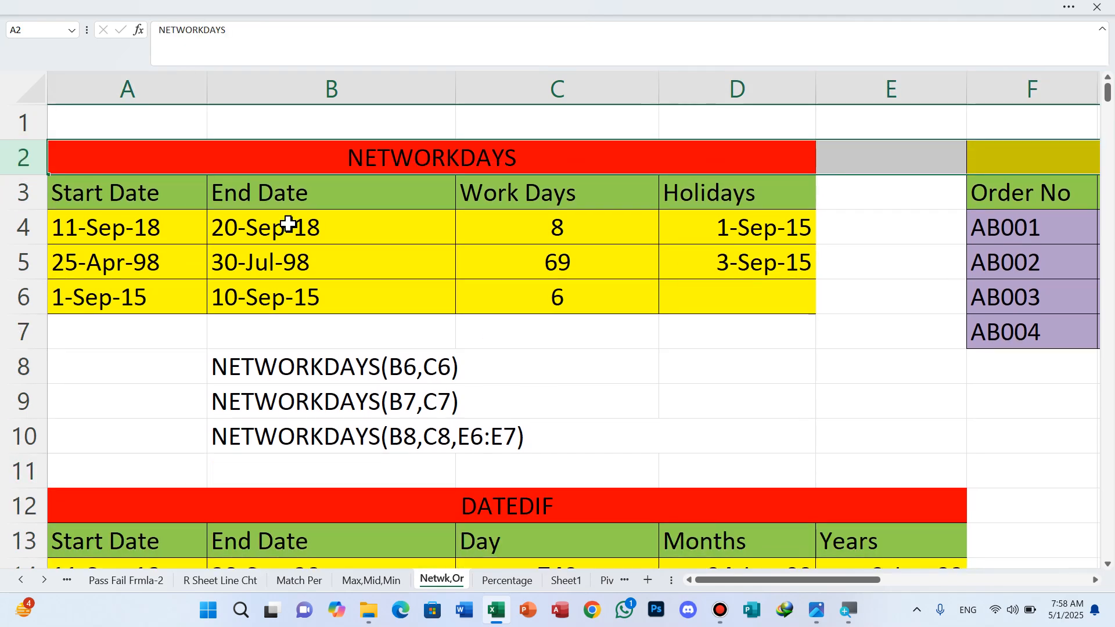
Step: Clear the Work Days formulas in C4 to C6 of the NETWORKDAYS table
scroll(480, 339, up, 2)
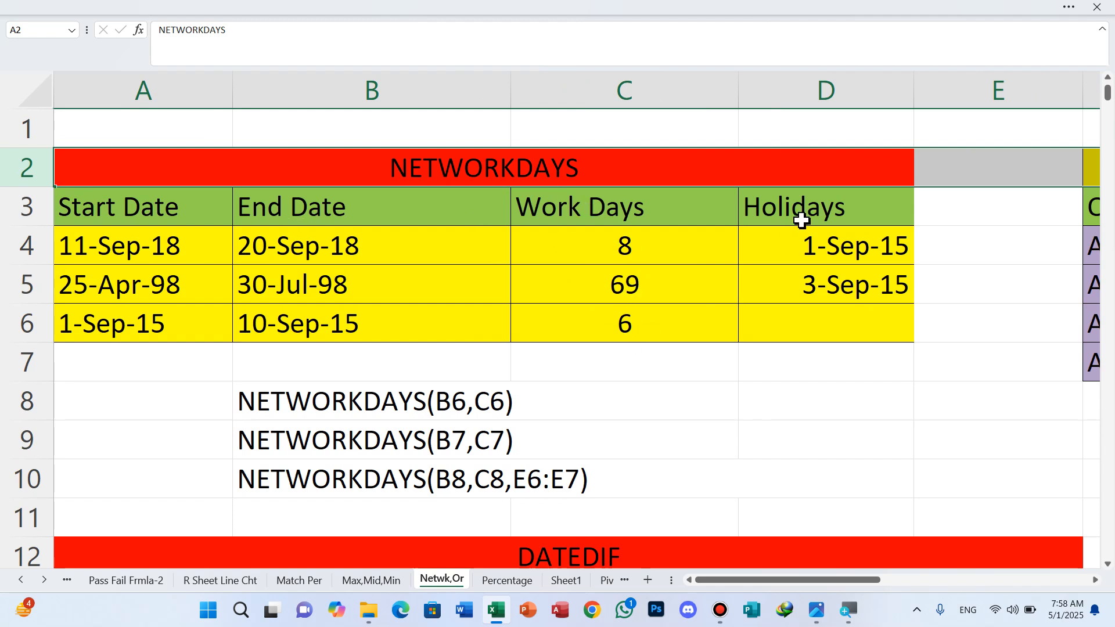
drag(601, 278, 609, 307)
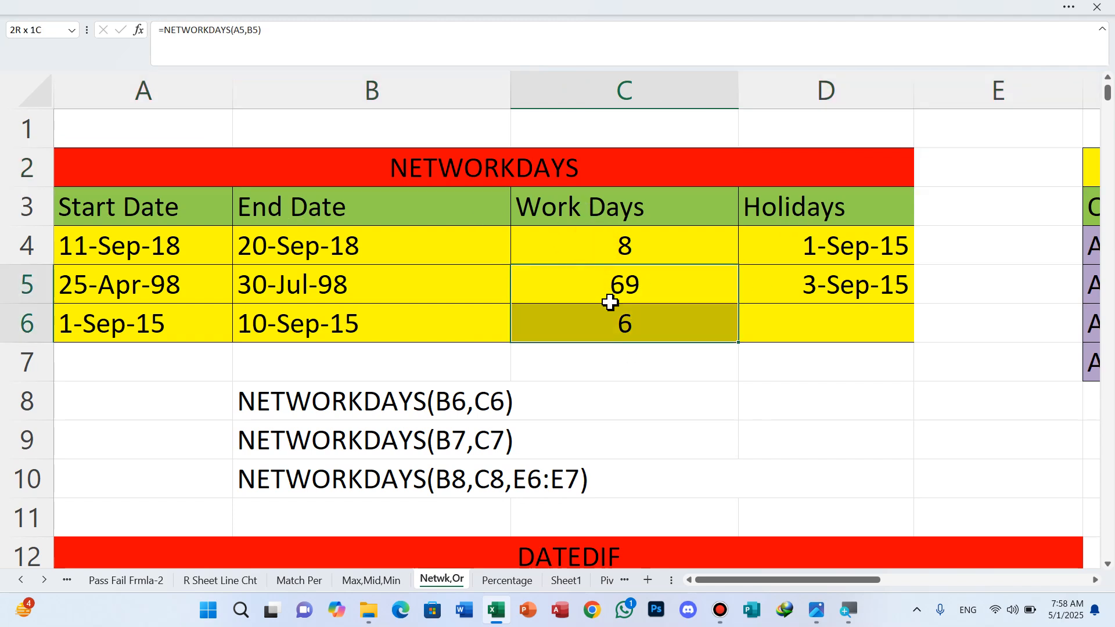
key(Delete)
key(shift+Up)
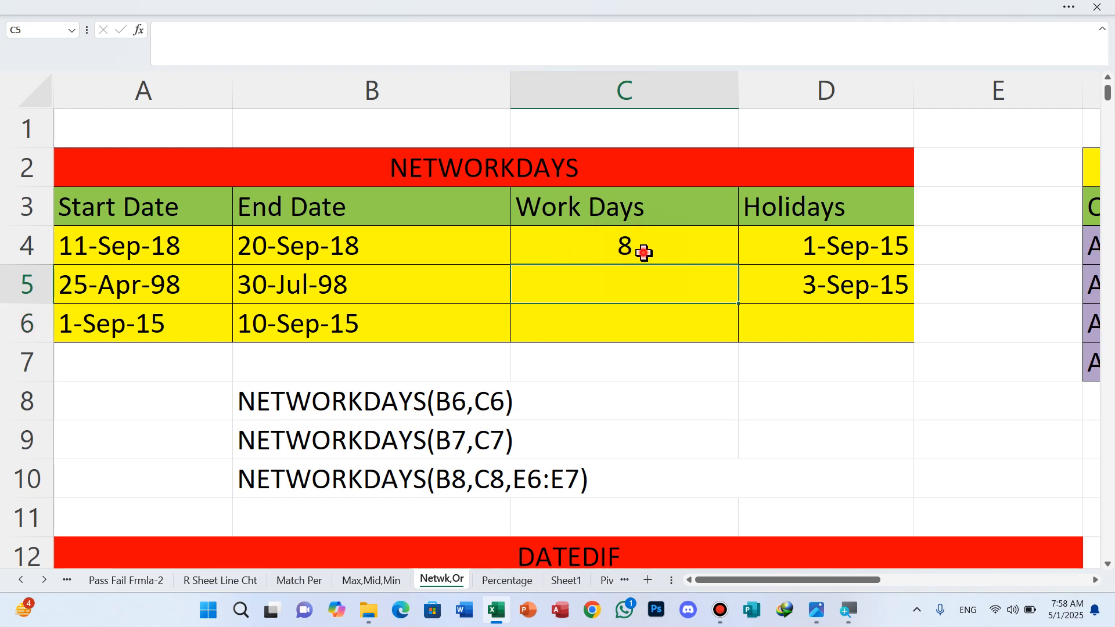
click(656, 321)
click(628, 245)
click(491, 241)
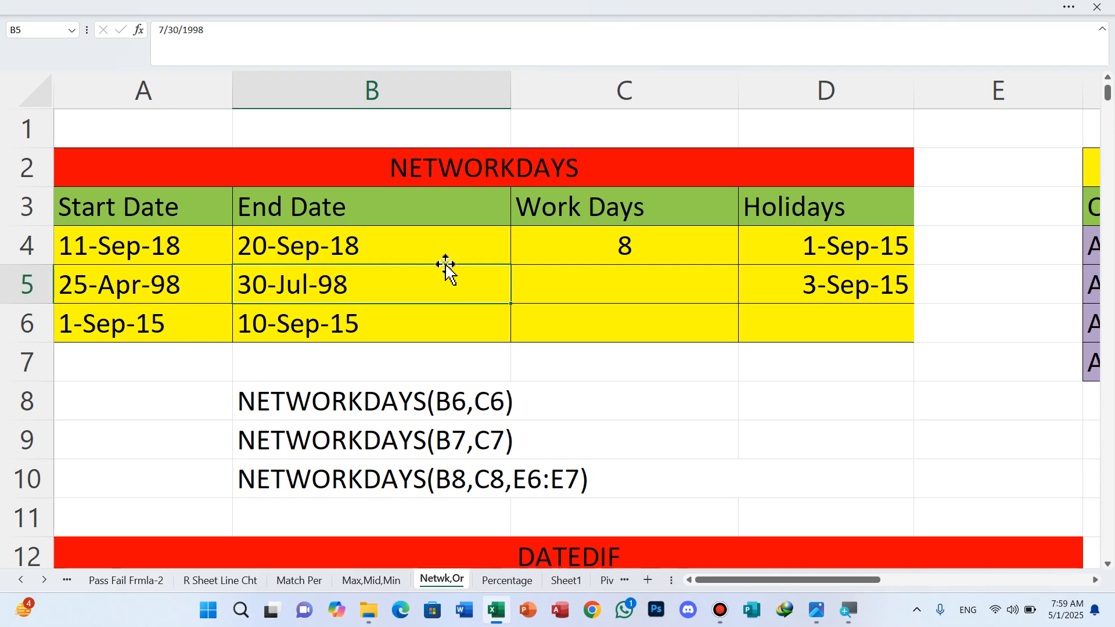
click(625, 152)
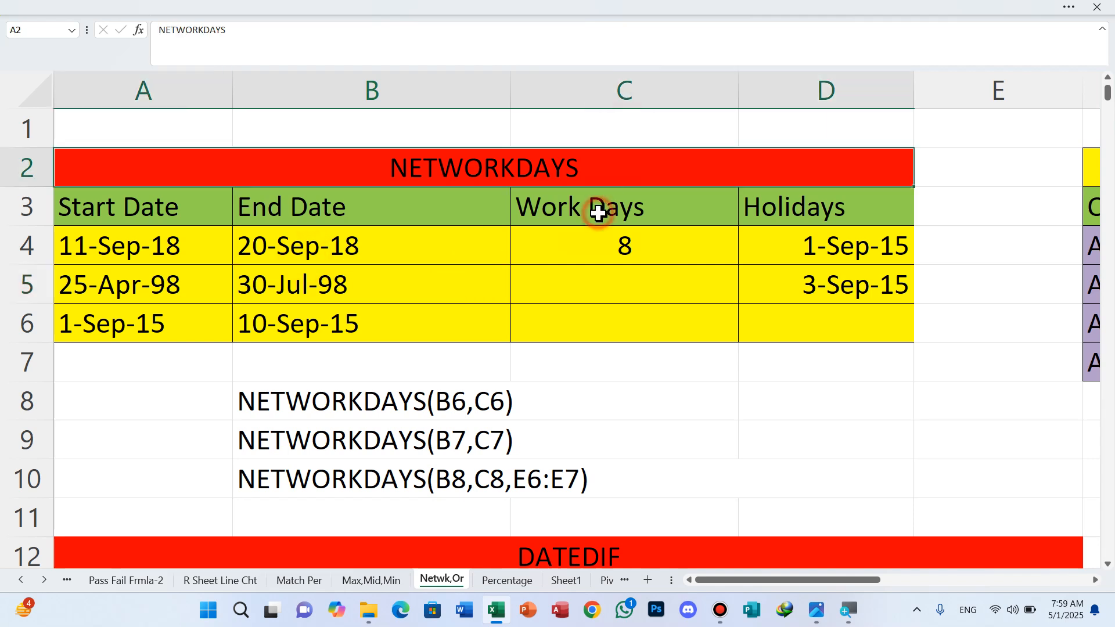
click(616, 244)
key(Delete)
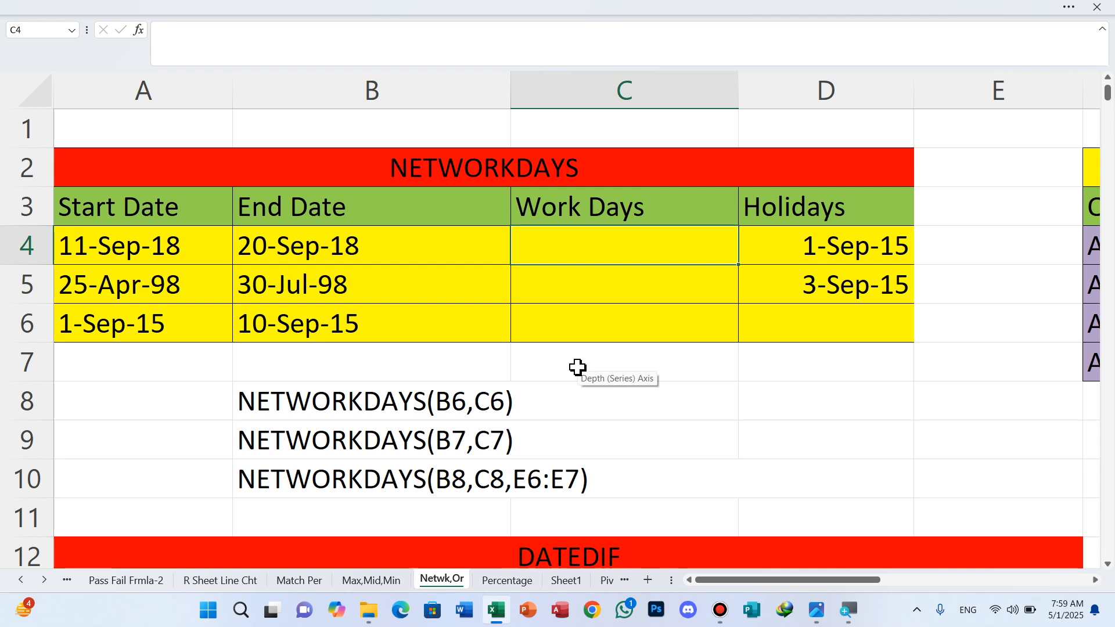
text(=)
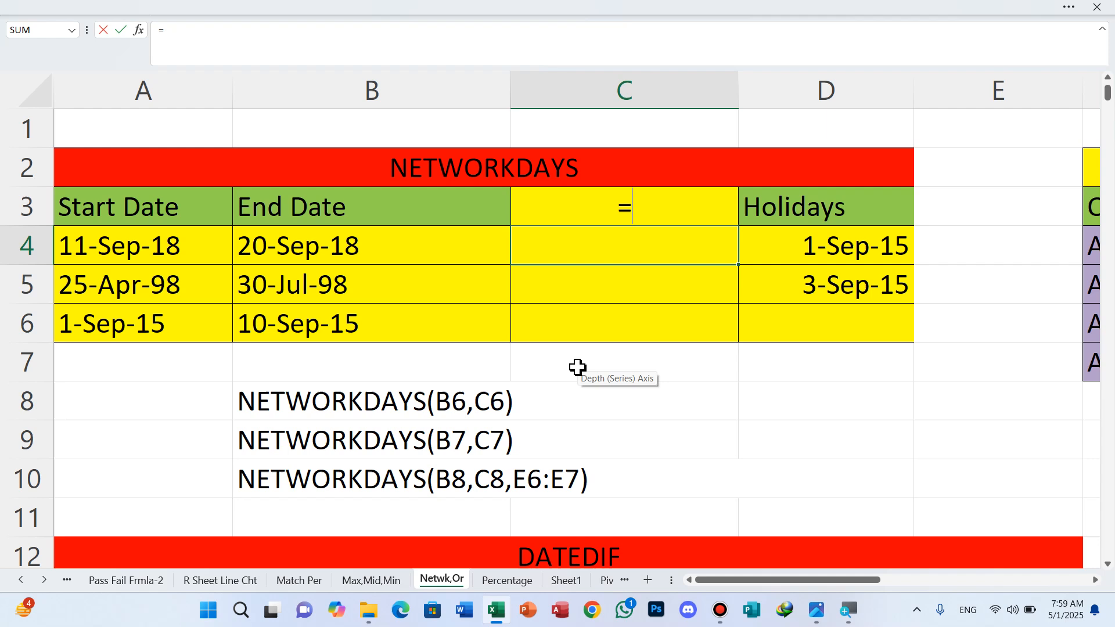
key(Escape)
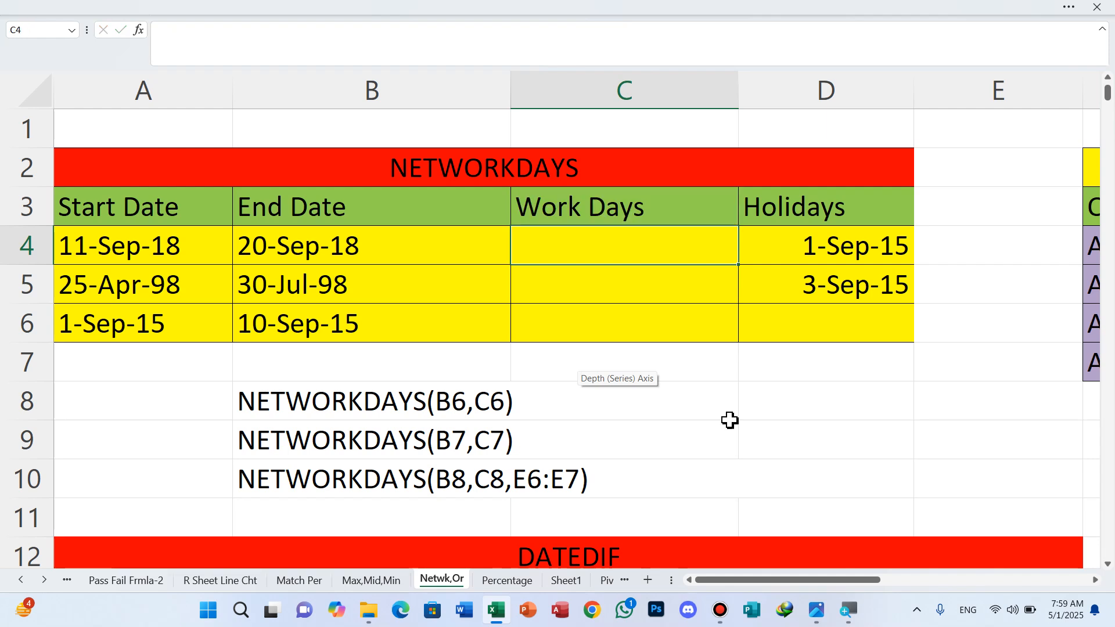
click(677, 281)
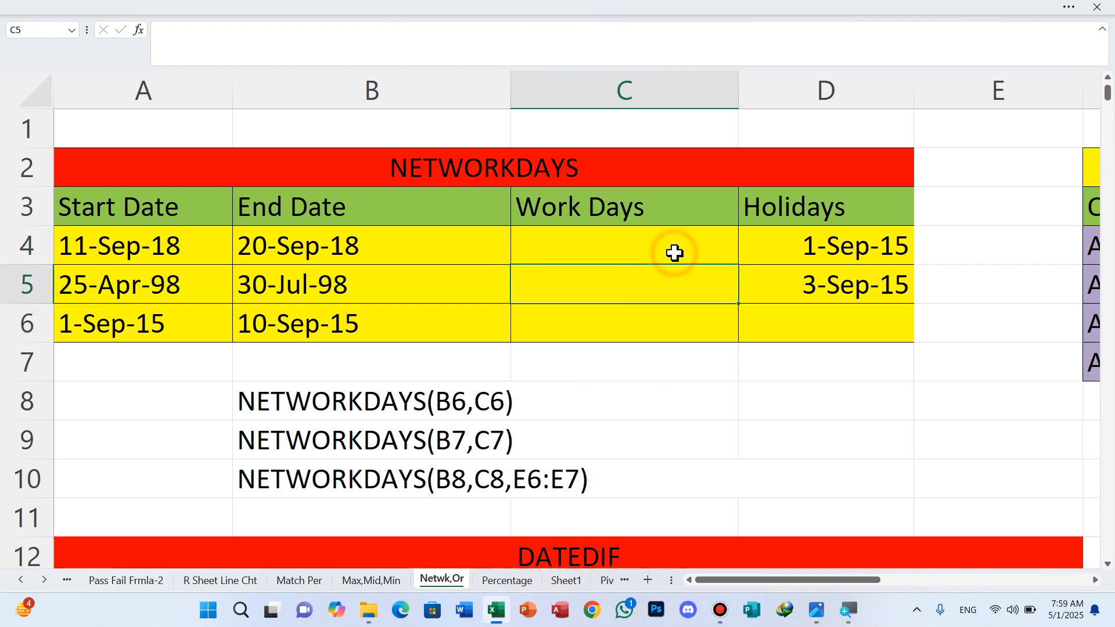
Step: Calculate the work days between the first row's start and end dates in C4 with =NETWORKDAYS(A4,B4)
click(674, 231)
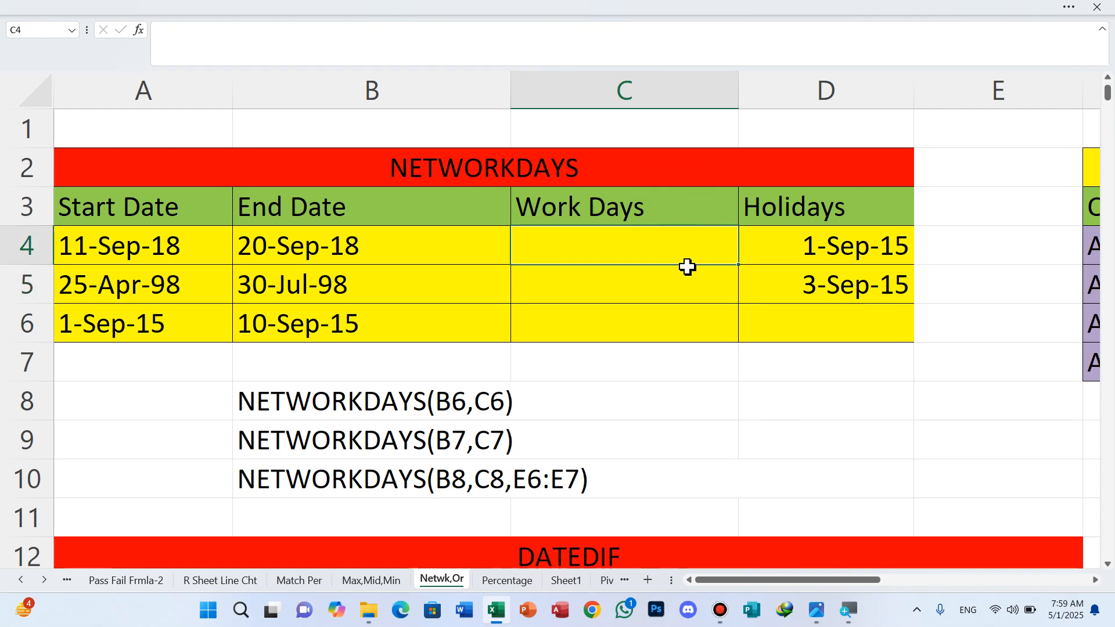
text(=)
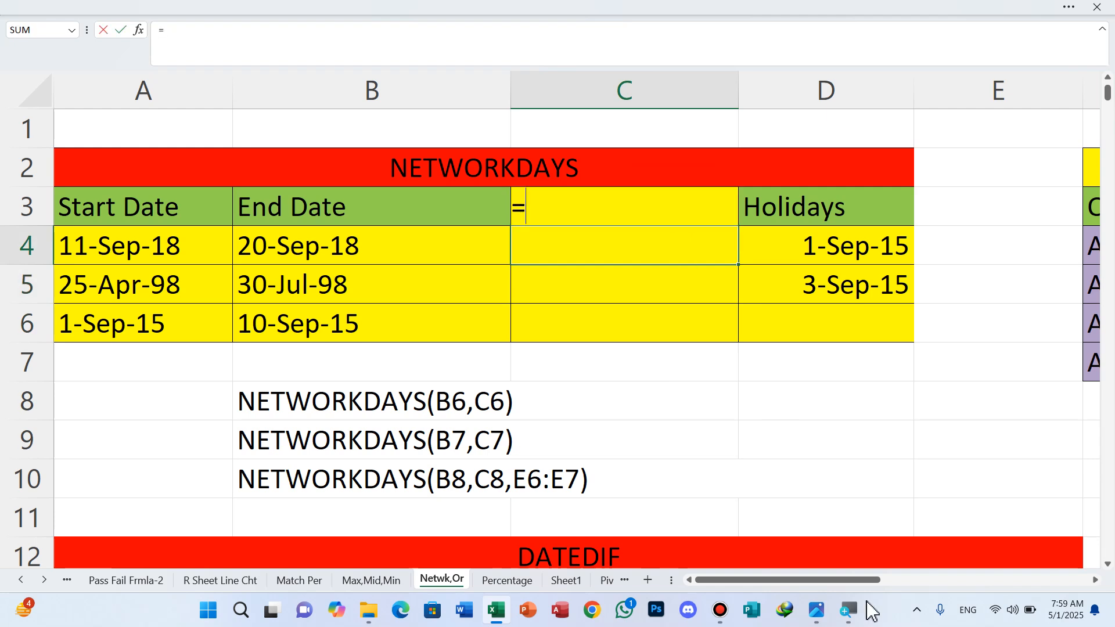
text(netw)
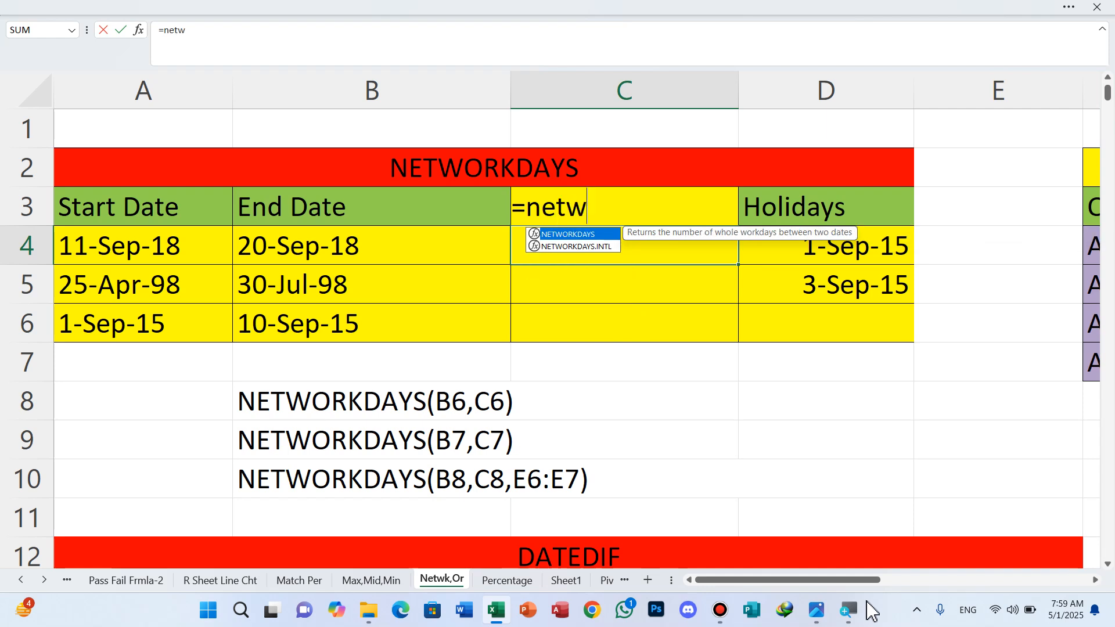
double_click(572, 234)
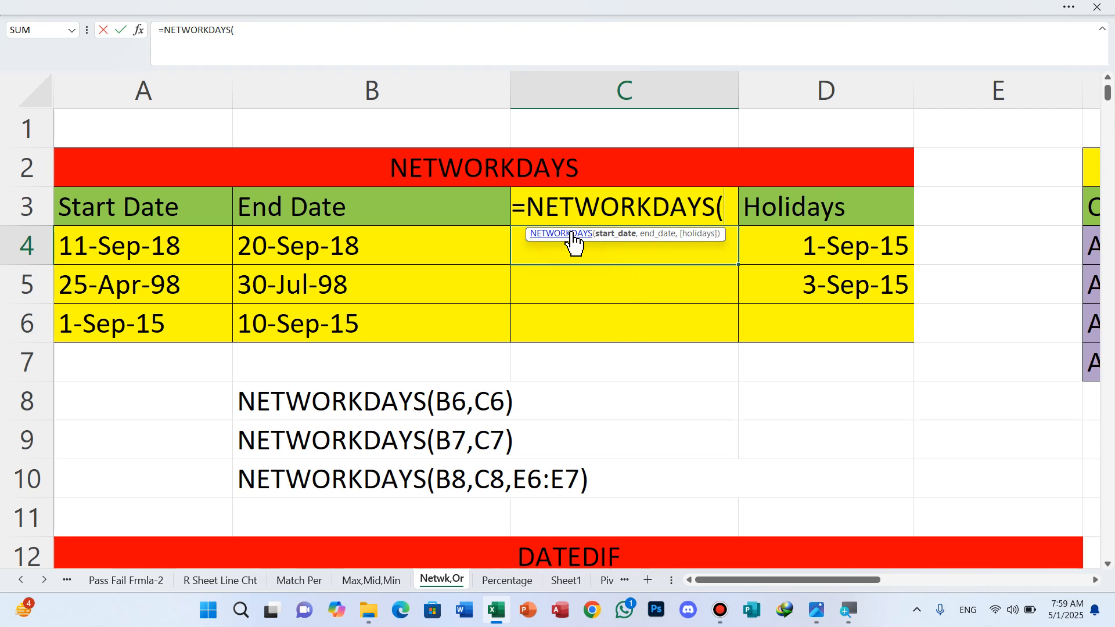
click(128, 244)
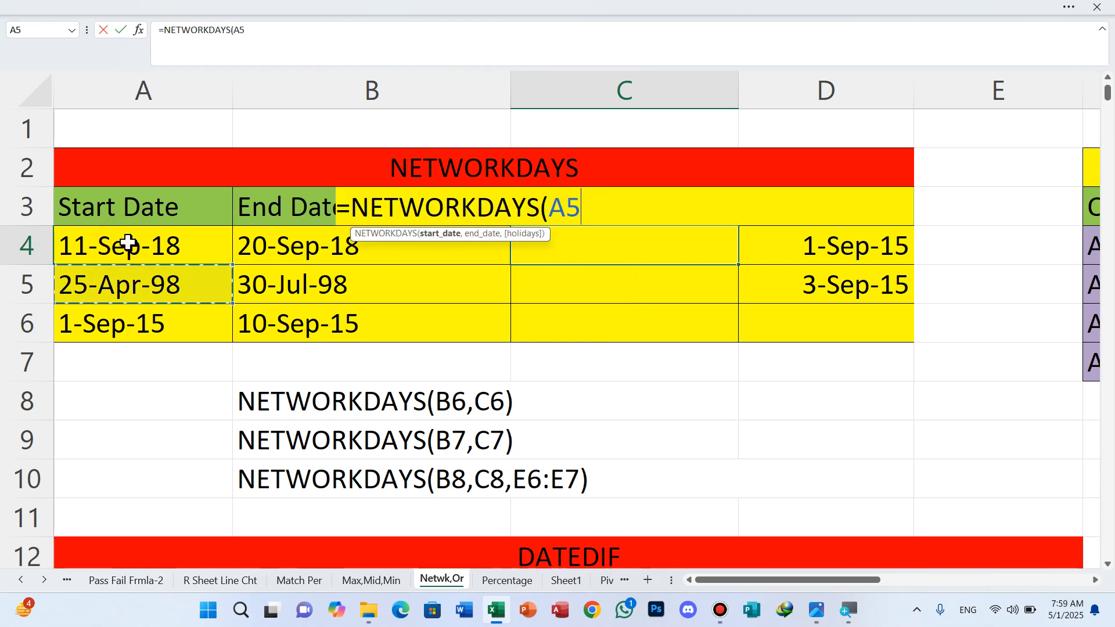
click(122, 245)
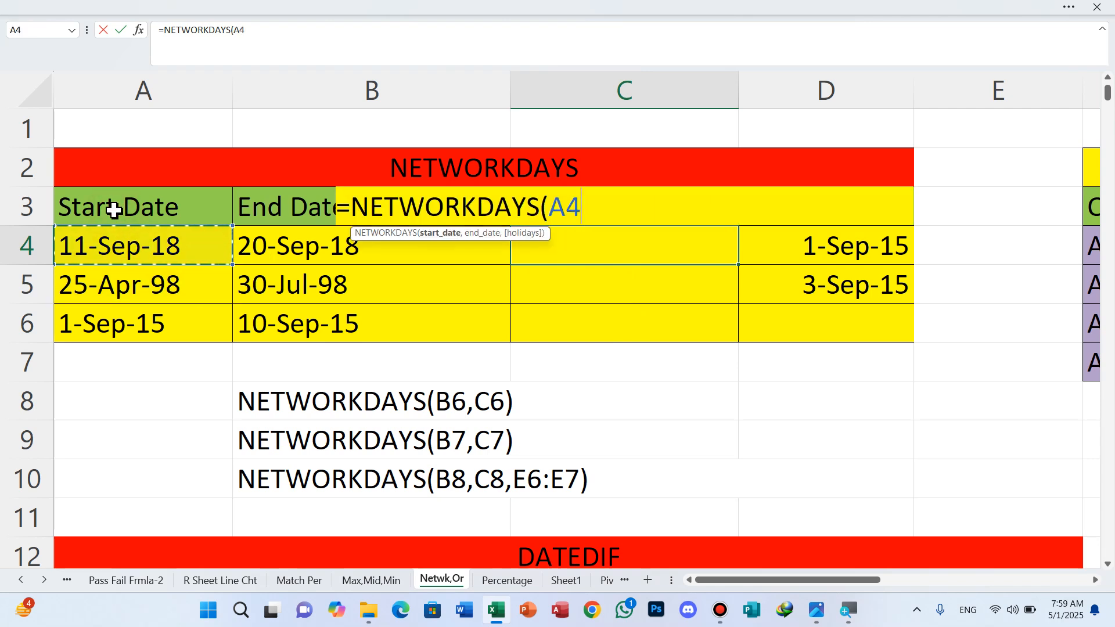
text(,)
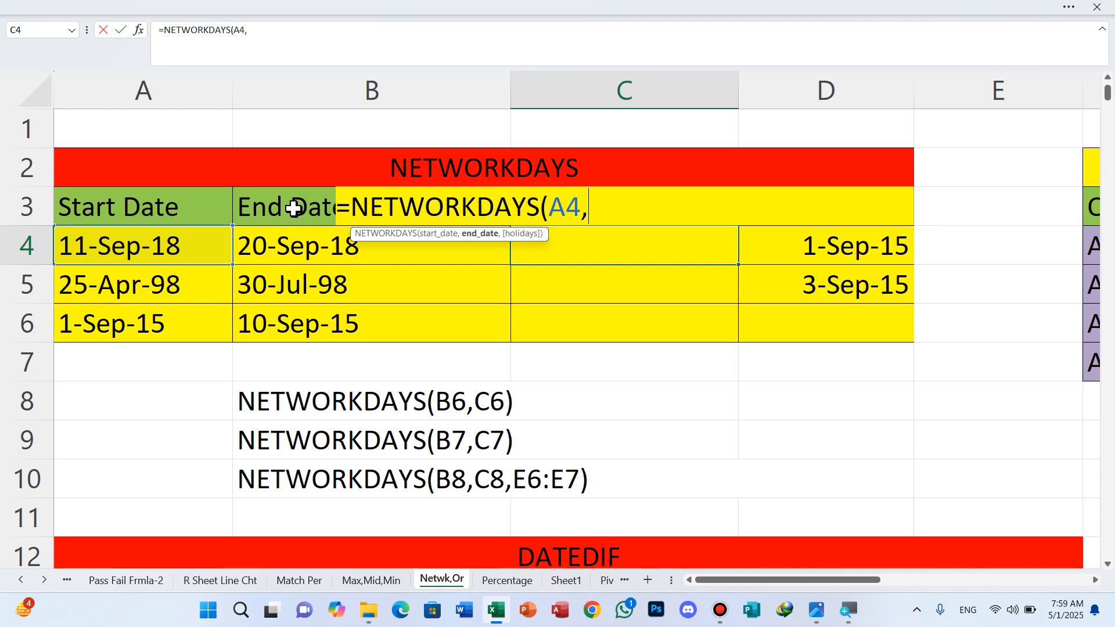
click(293, 243)
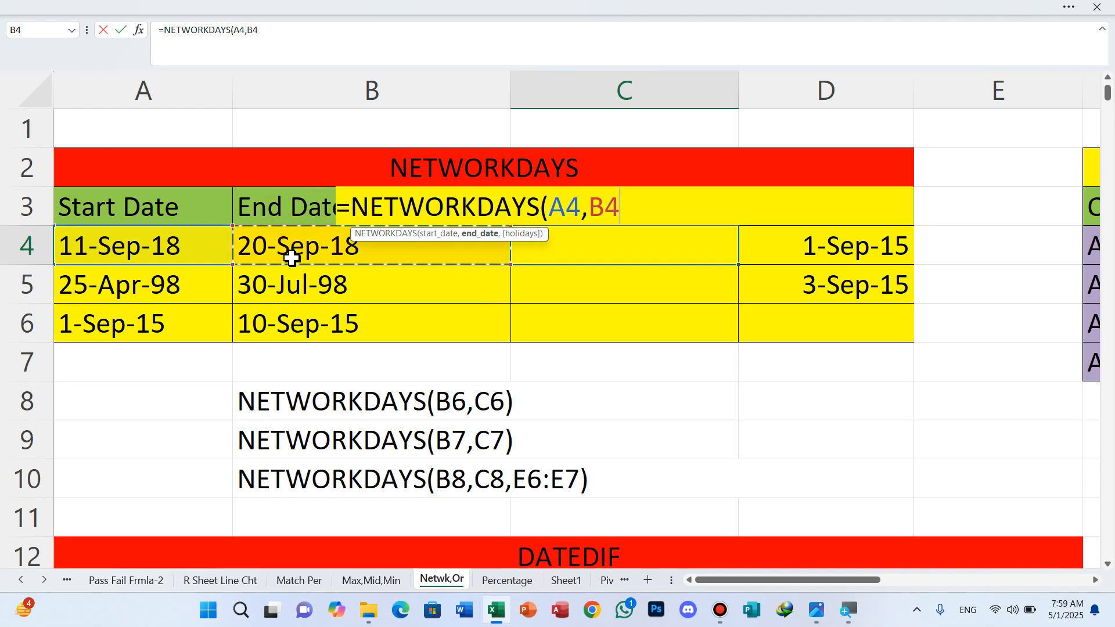
text())
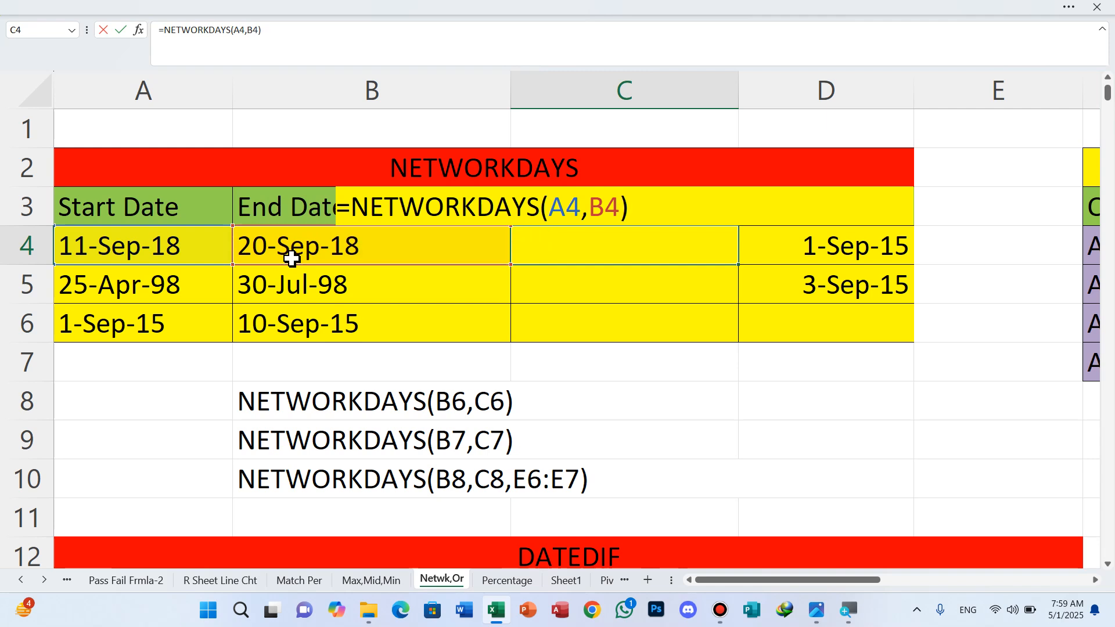
key(Return)
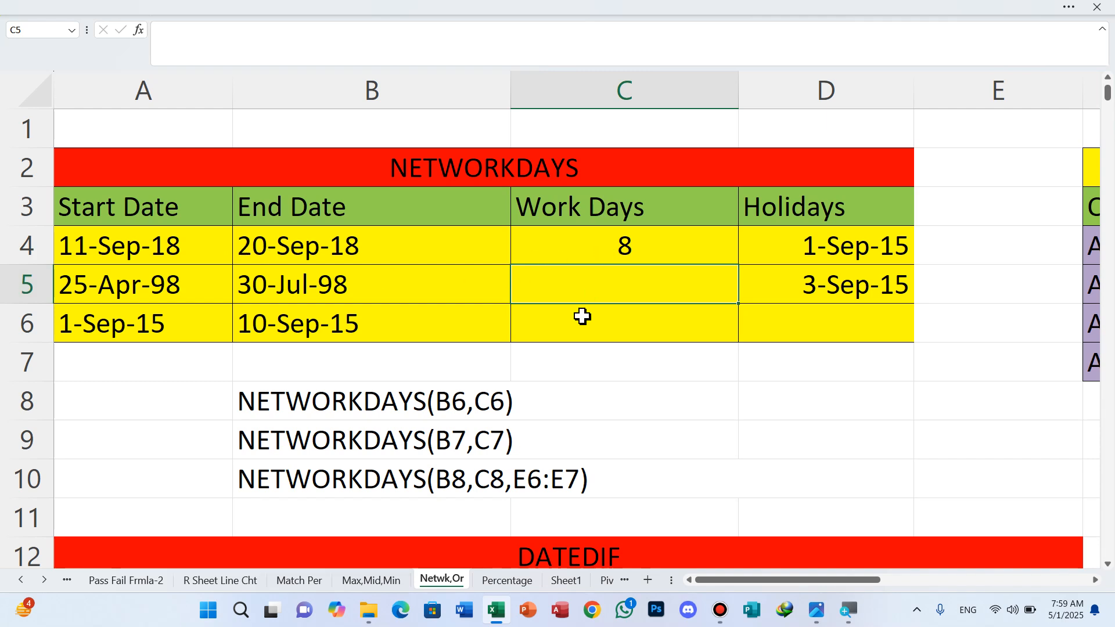
text(=)
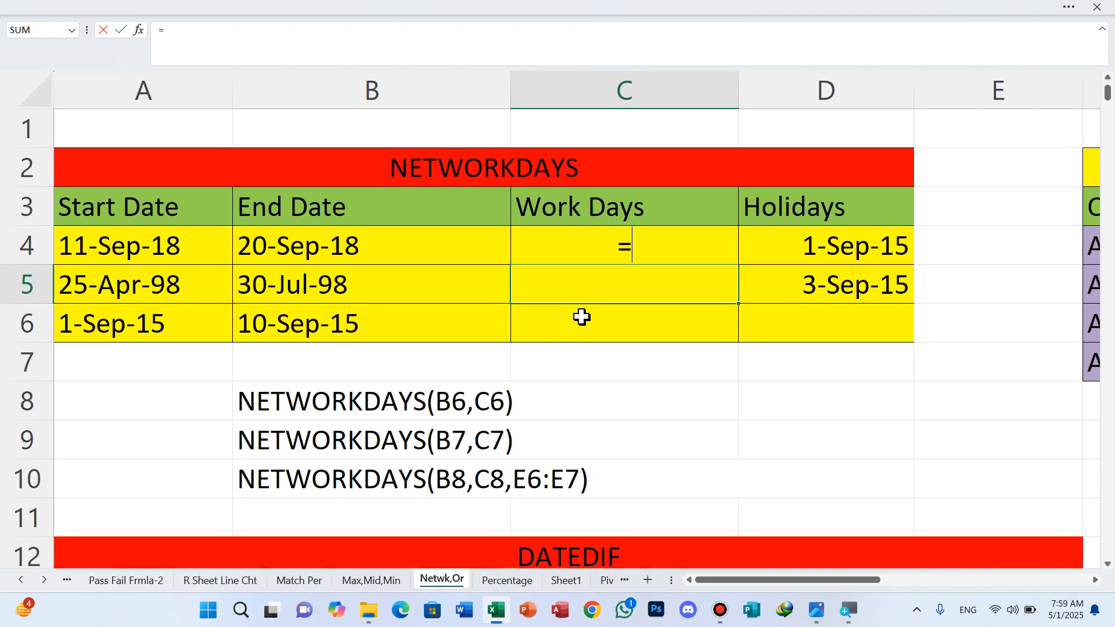
key(BackSpace)
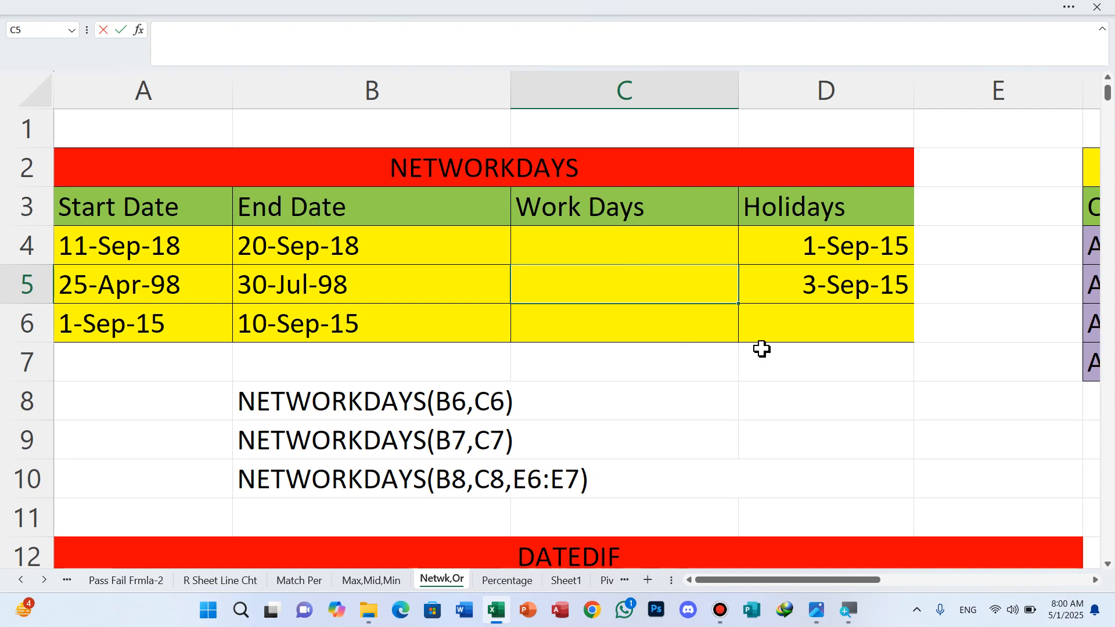
click(763, 384)
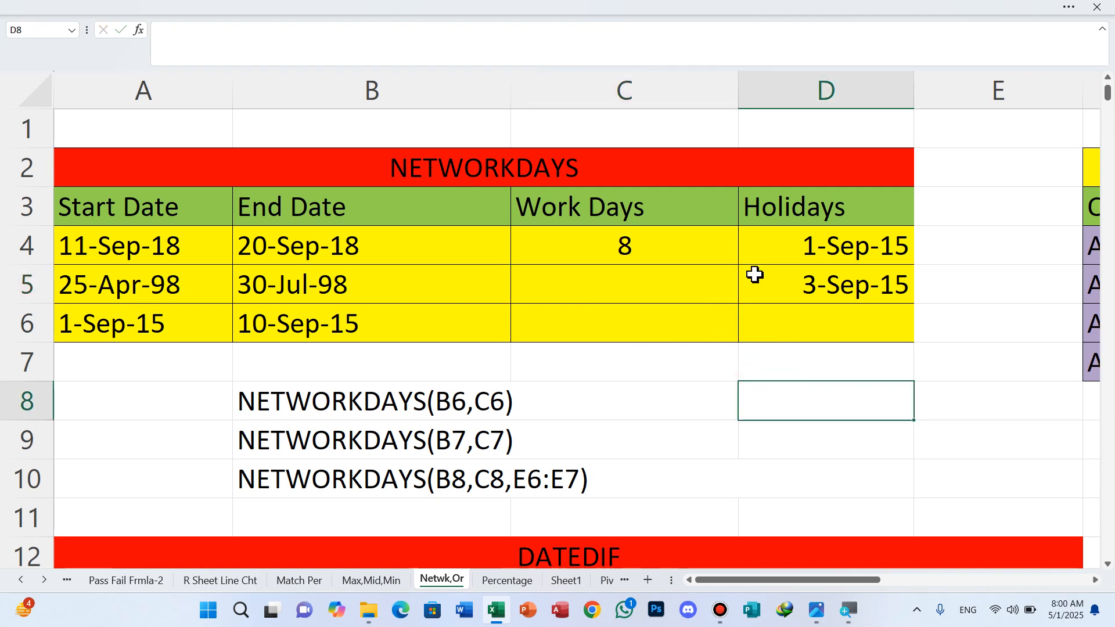
scroll(754, 274, down, 5)
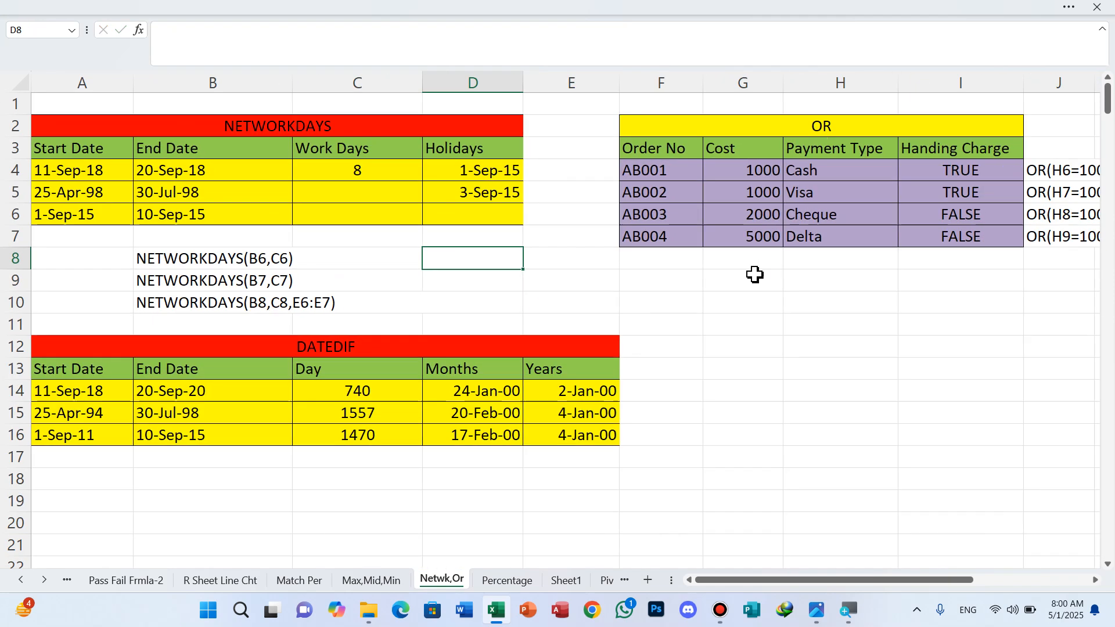
scroll(755, 274, down, 1)
click(493, 262)
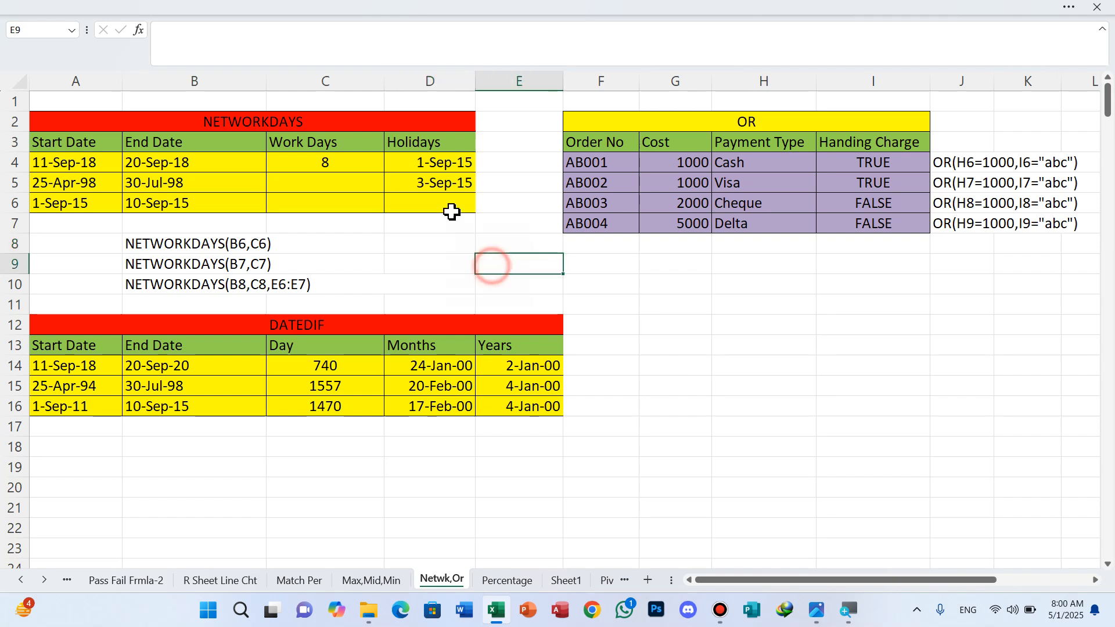
Step: Calculate the work days between the second row's start and end dates in C5 with =NETWORKDAYS(A5,B5)
click(341, 156)
click(335, 182)
text(=)
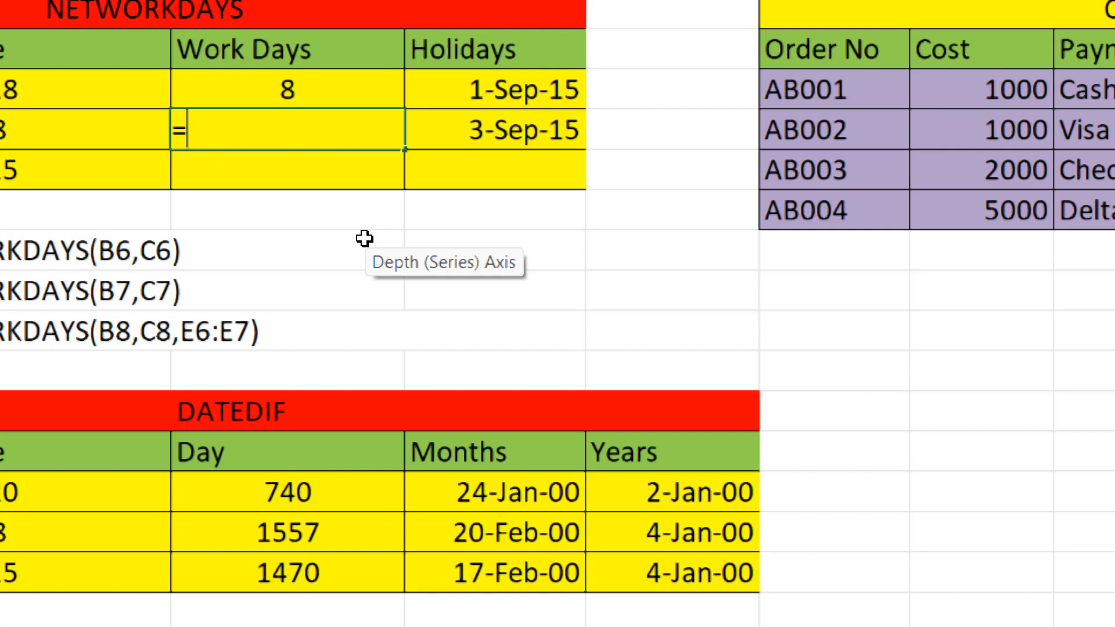
text(netw)
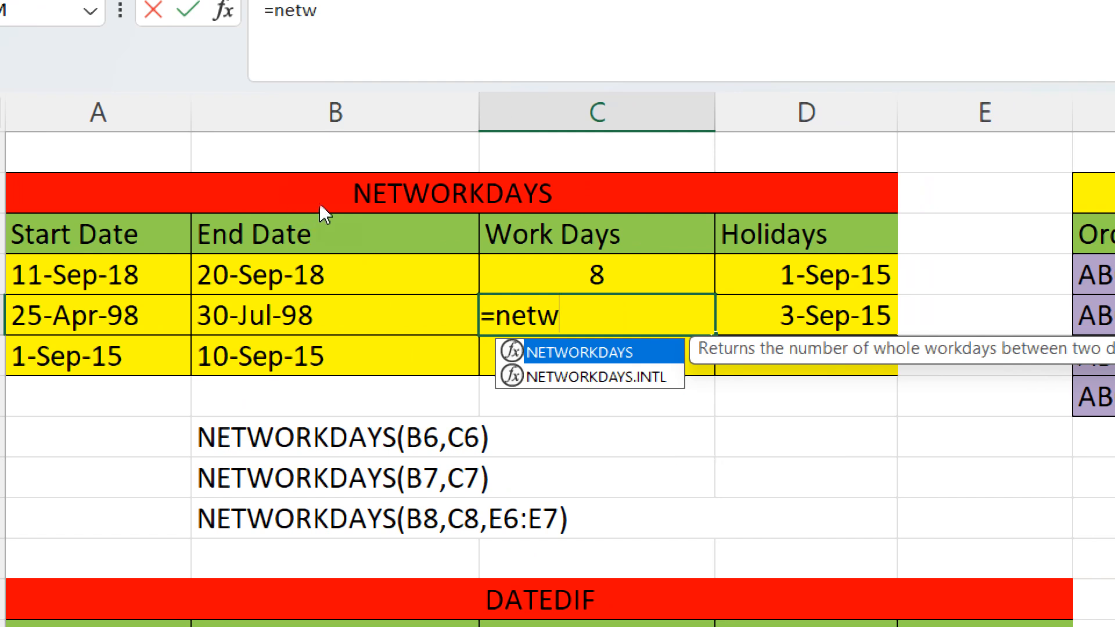
key(Tab)
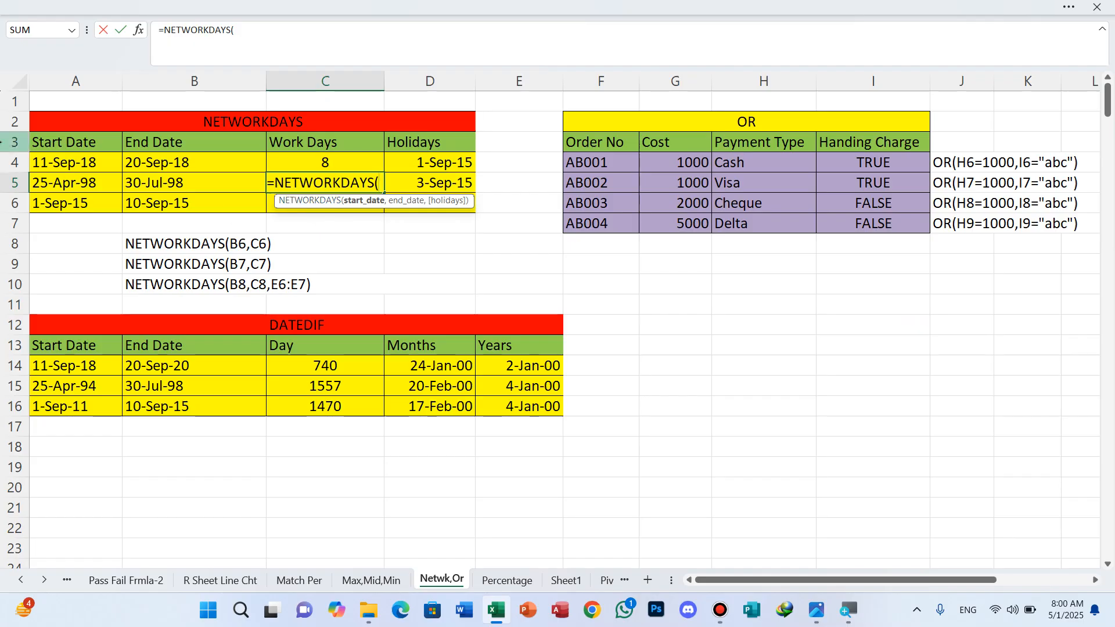
click(64, 183)
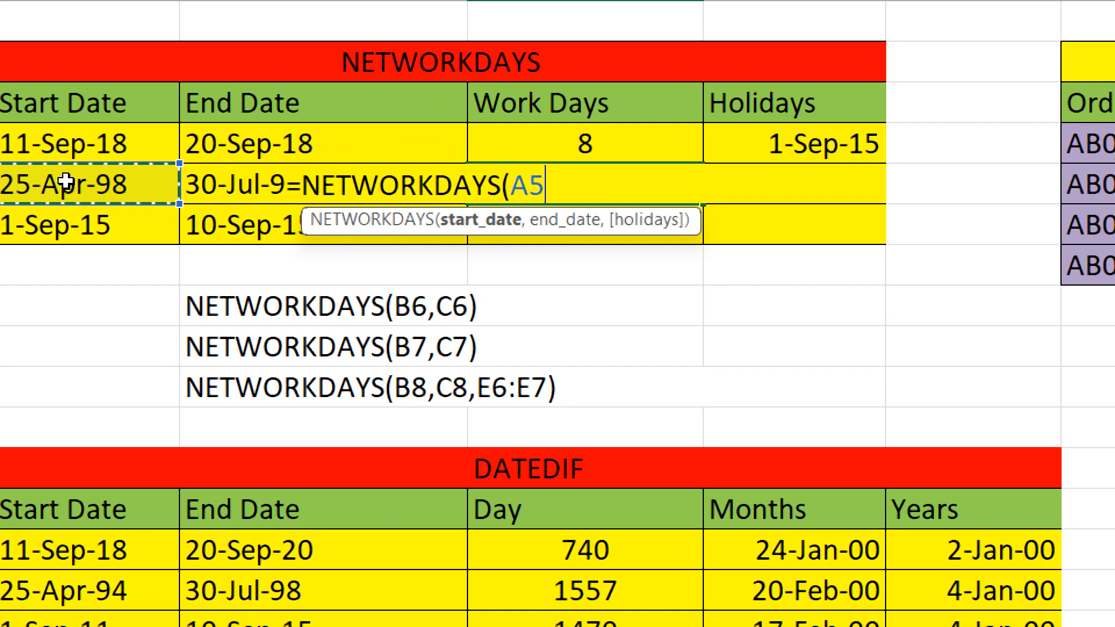
text(,)
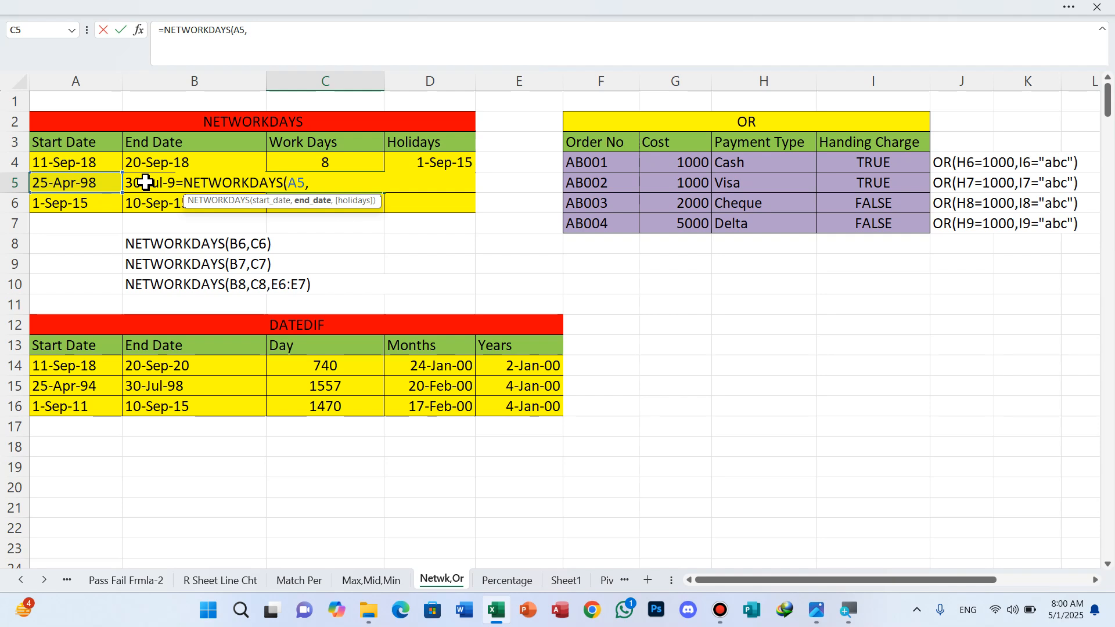
click(146, 182)
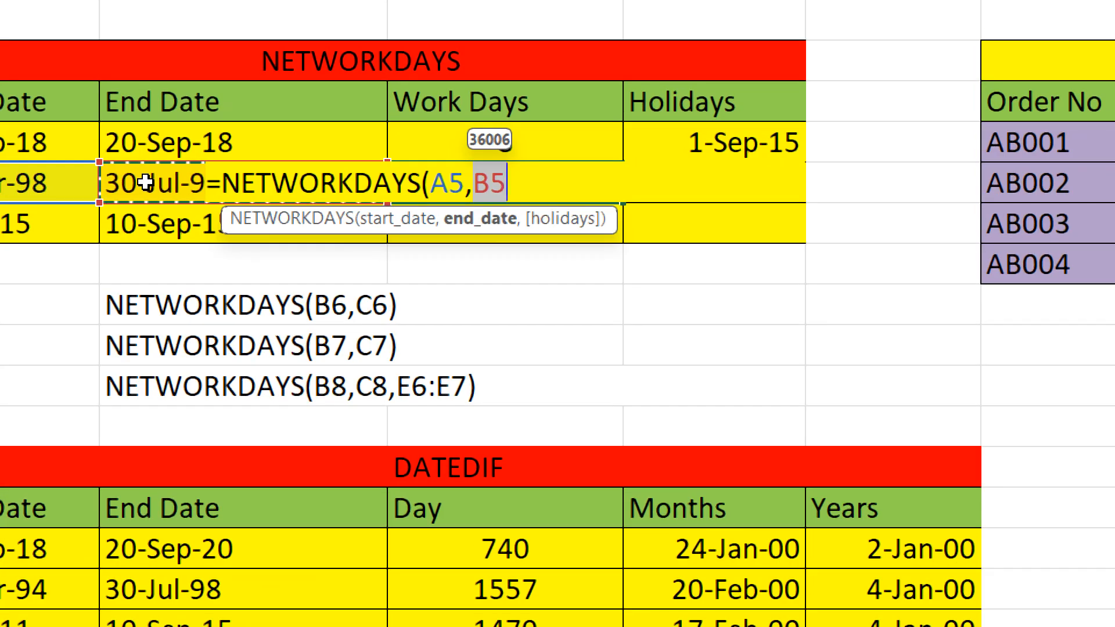
text())
key(Return)
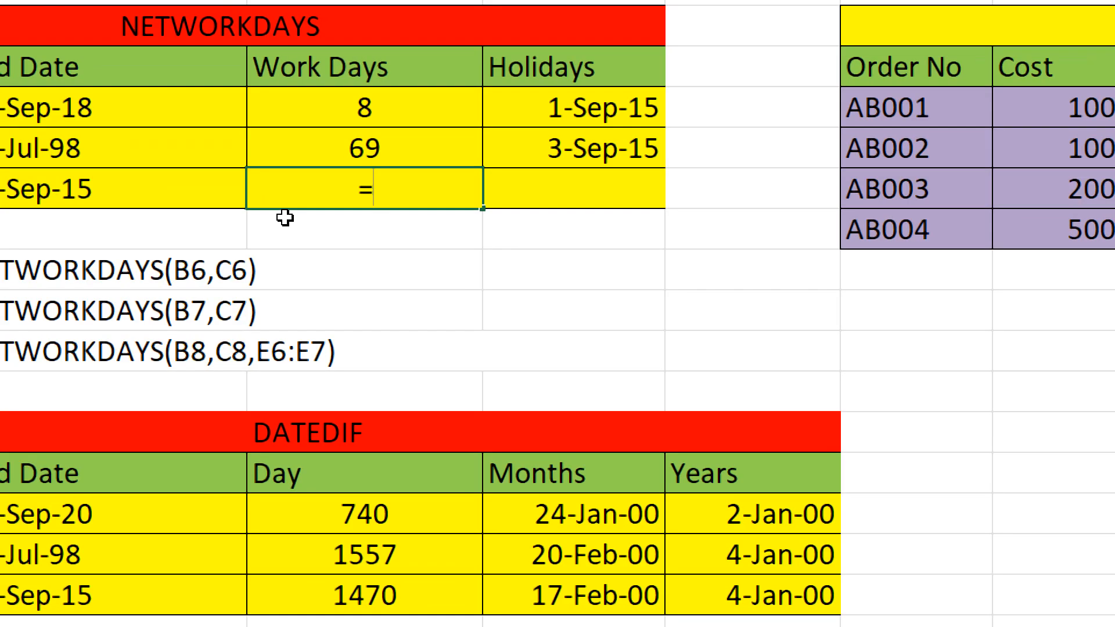
Step: Calculate the work days between the third row's start and end dates in C6 with =NETWORKDAYS(A6,B6)
text(netw)
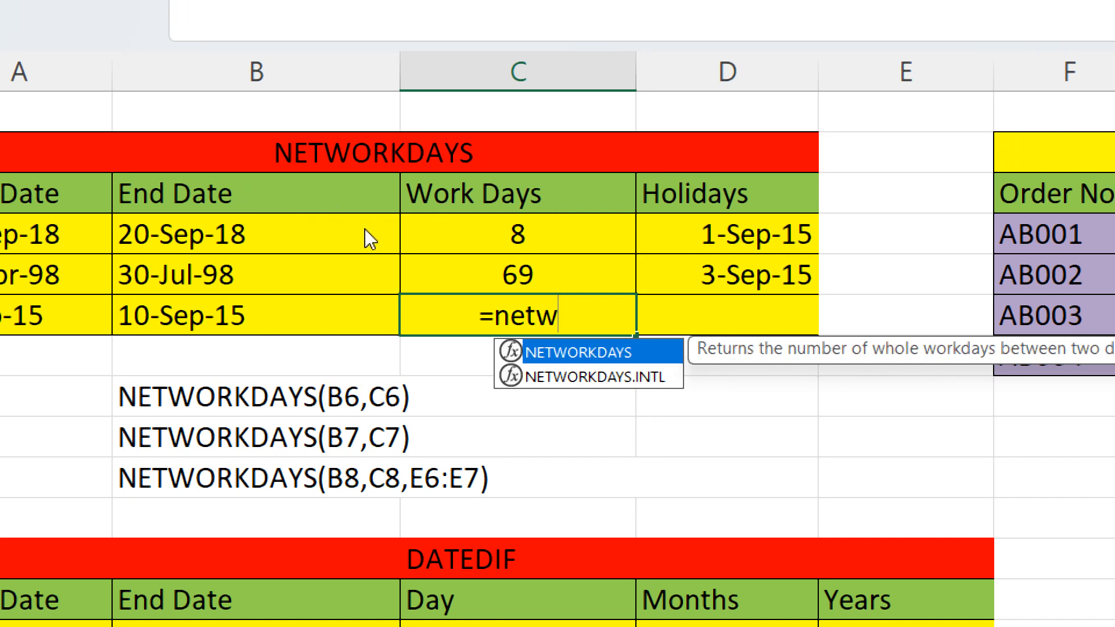
key(Tab)
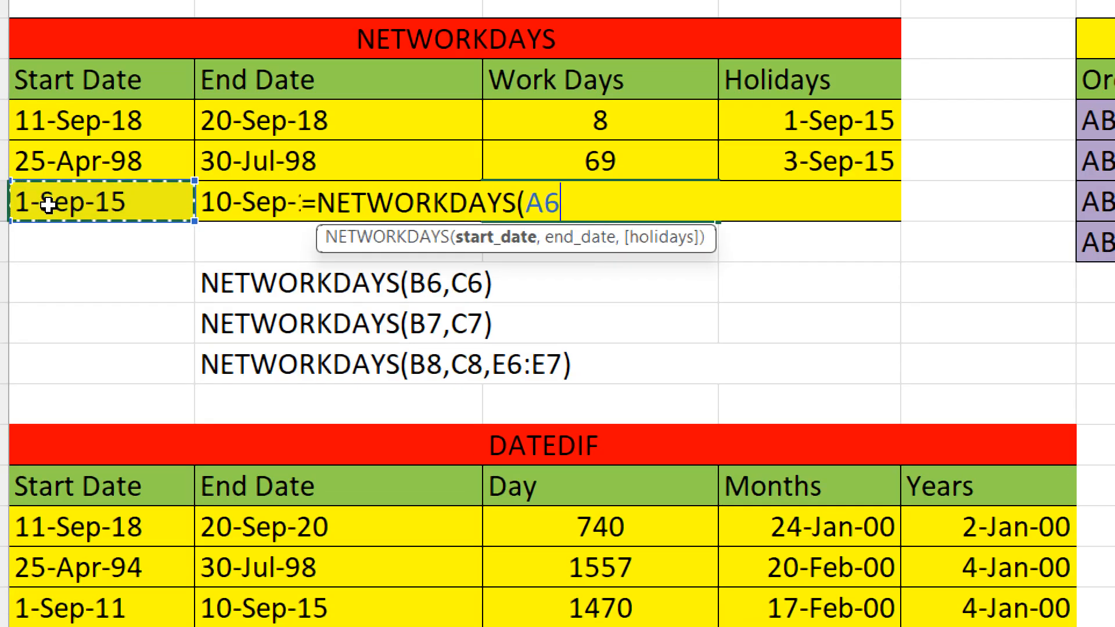
text(,)
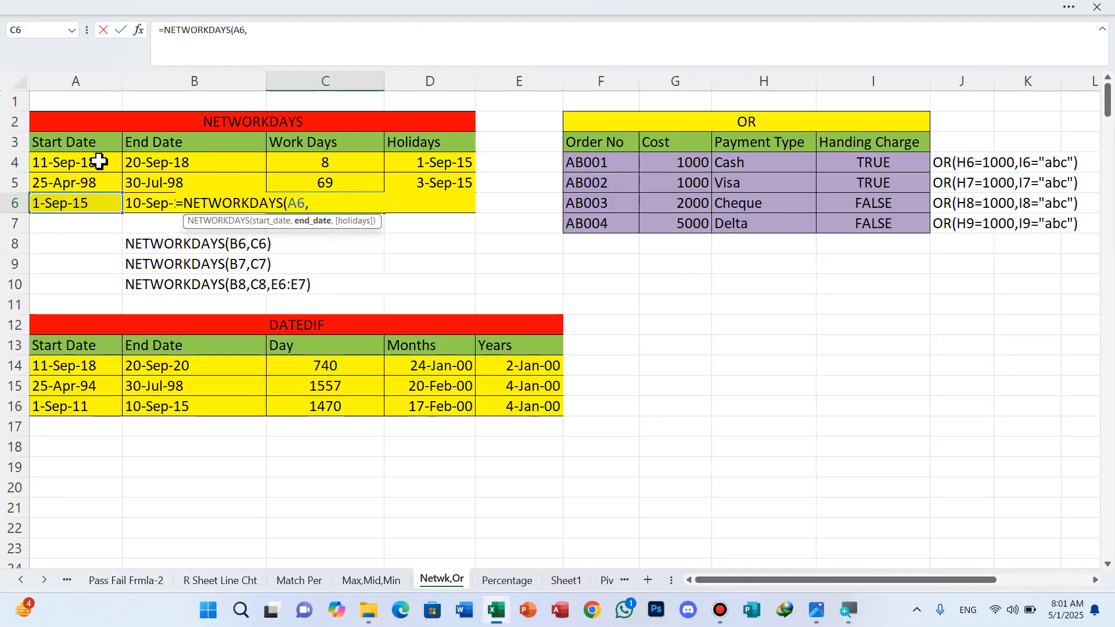
click(163, 205)
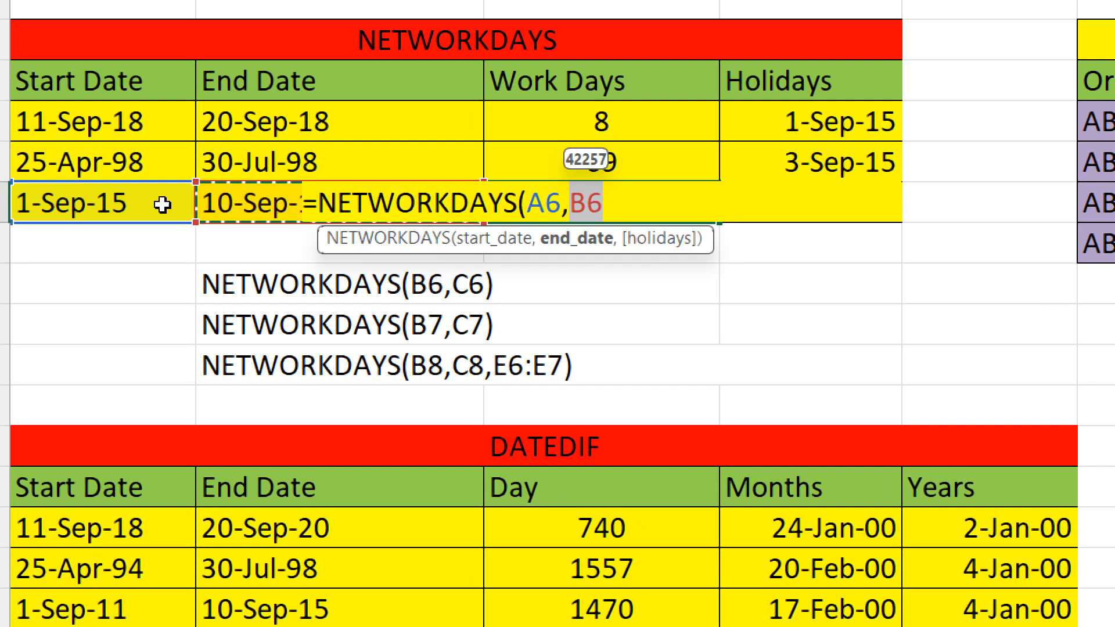
text())
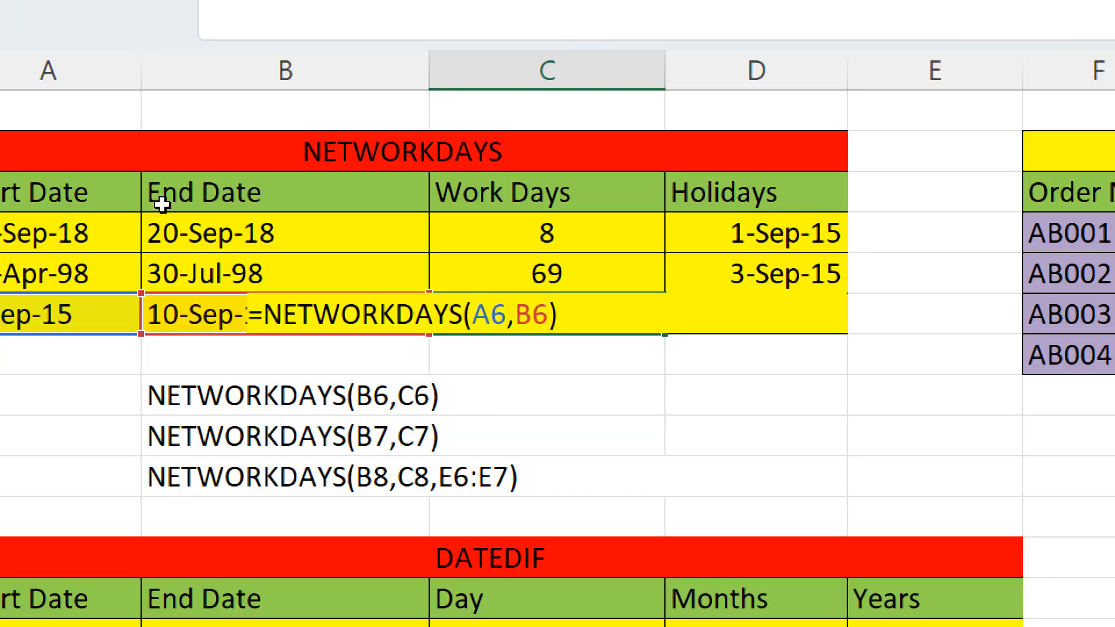
key(Return)
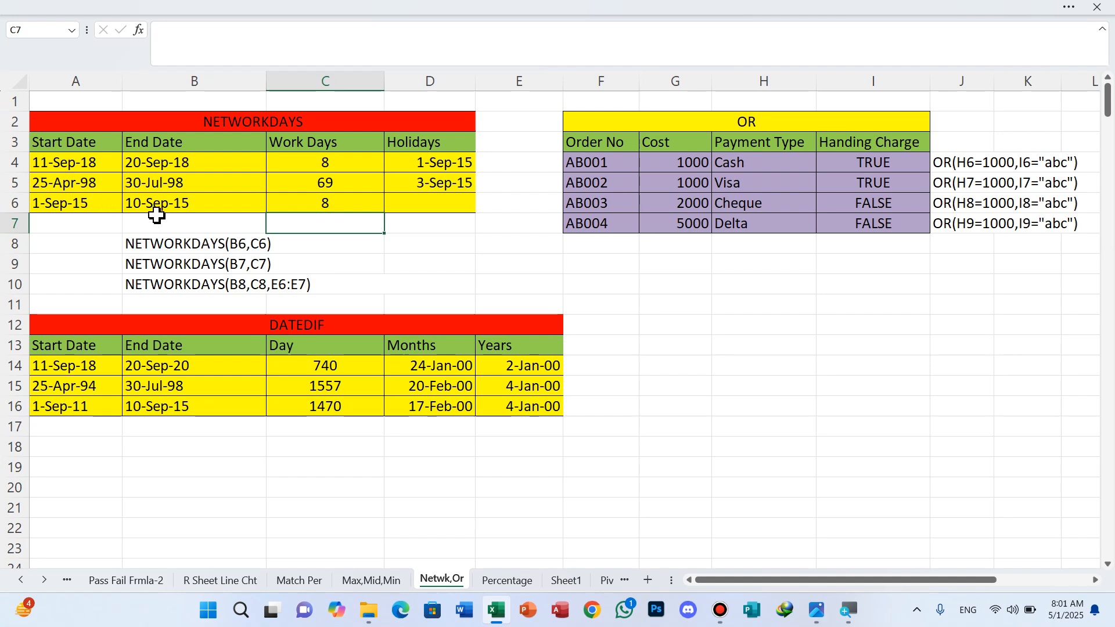
Step: Replace the third row's Work Days formula in C6 with =NETWORKDAYS(A6,B6,D4:D5) to exclude the listed holidays
click(350, 202)
key(Delete)
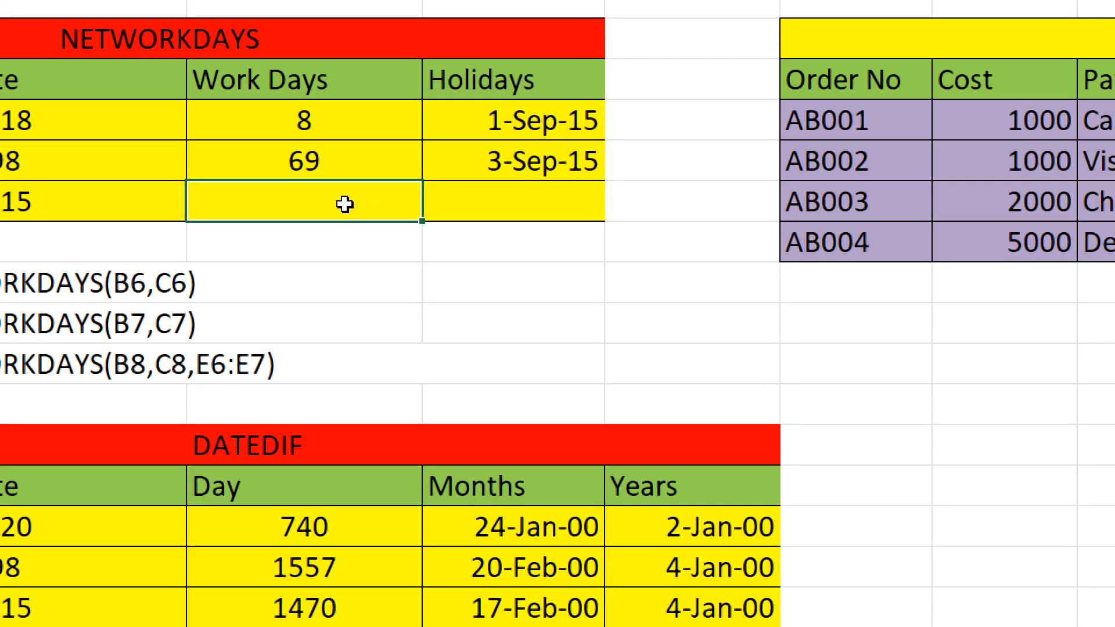
double_click(345, 204)
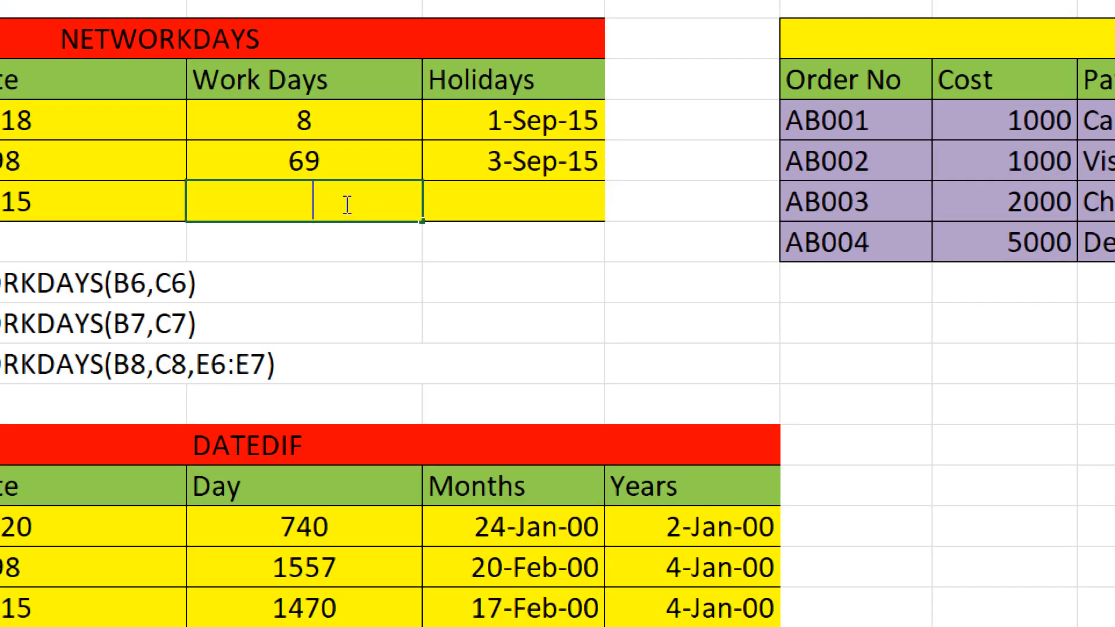
text(=net)
text(w)
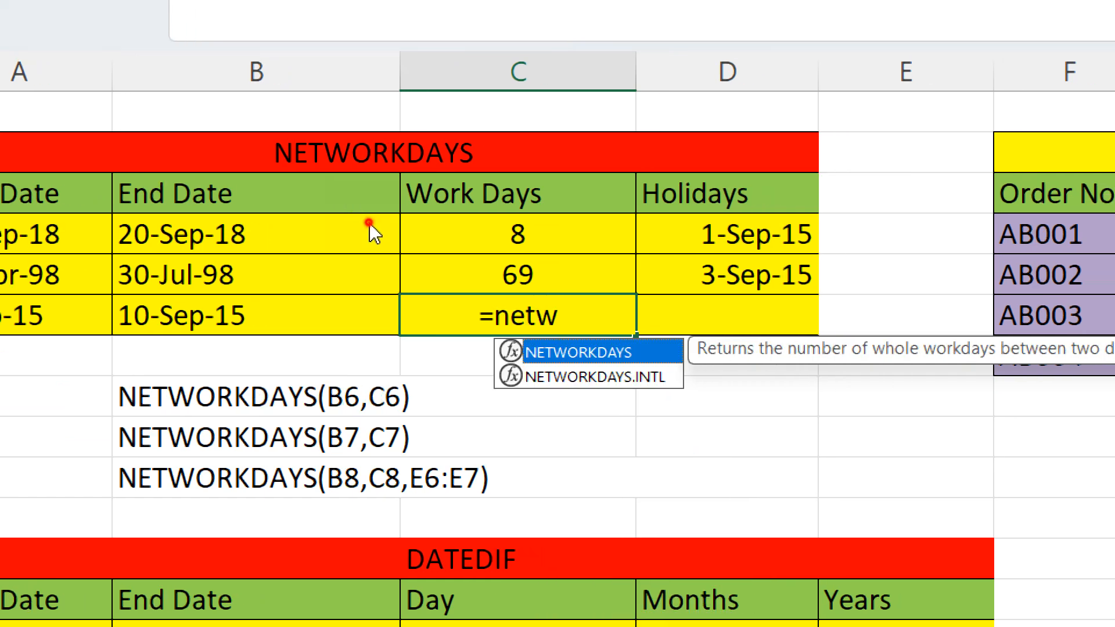
key(Tab)
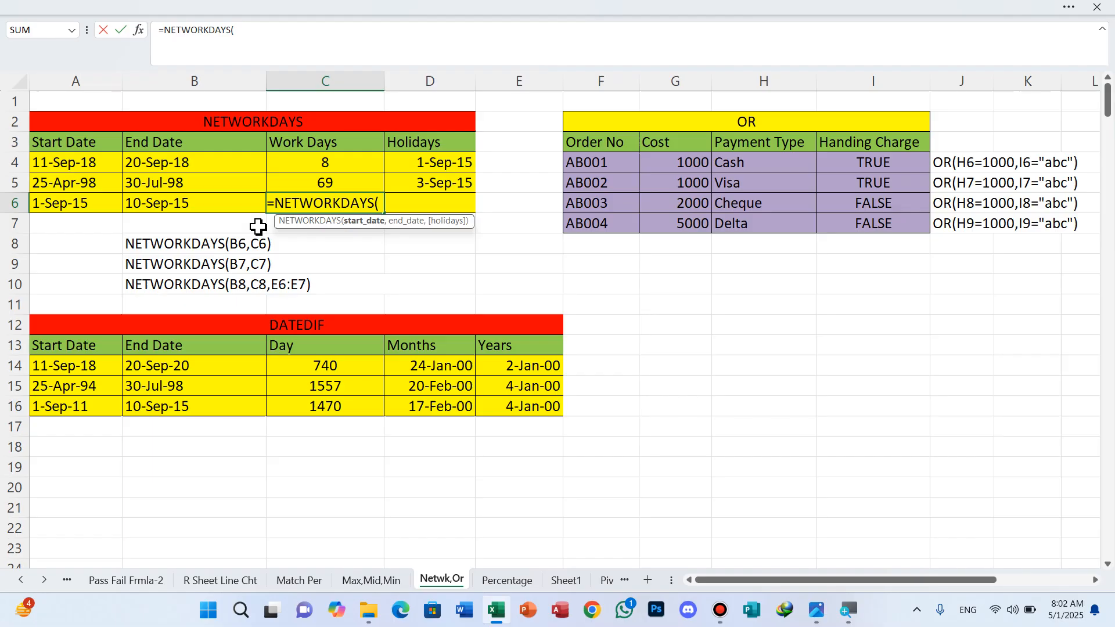
click(63, 204)
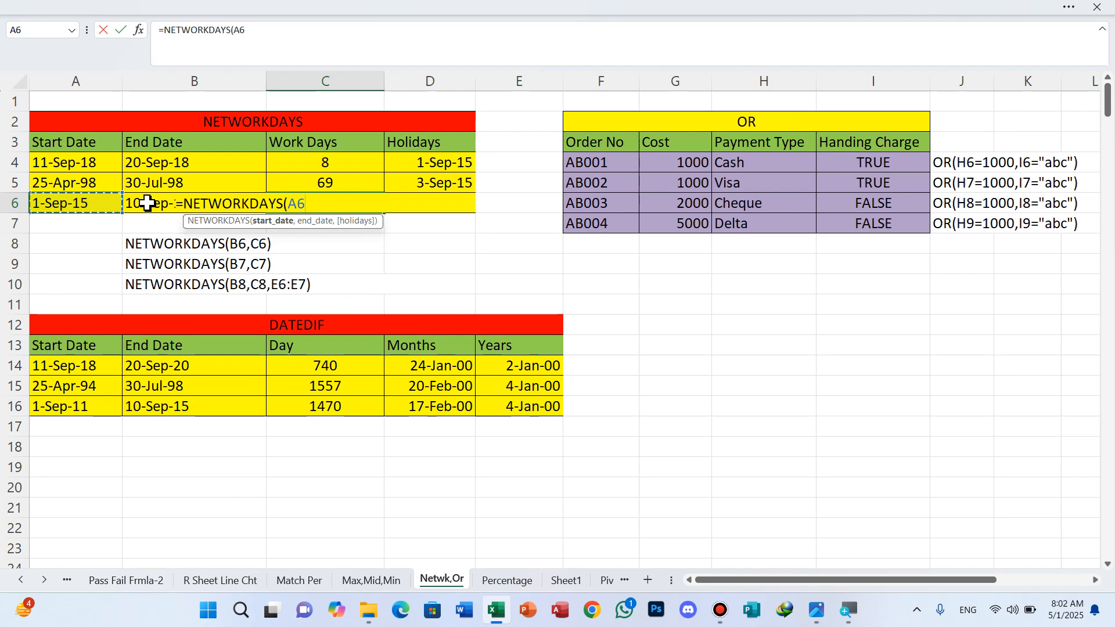
text(,)
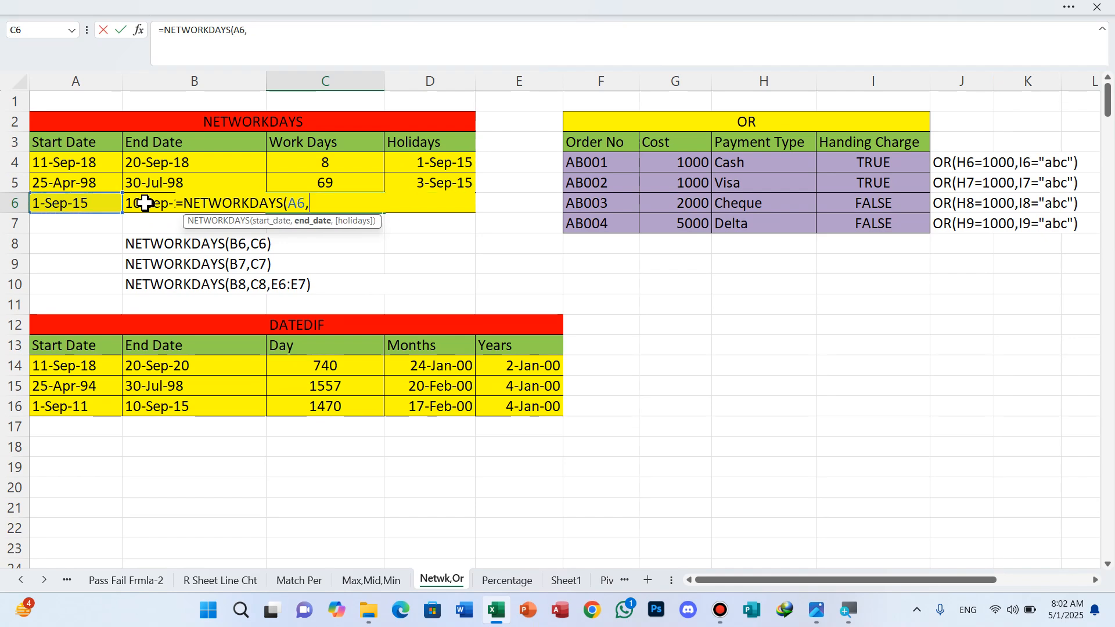
click(145, 202)
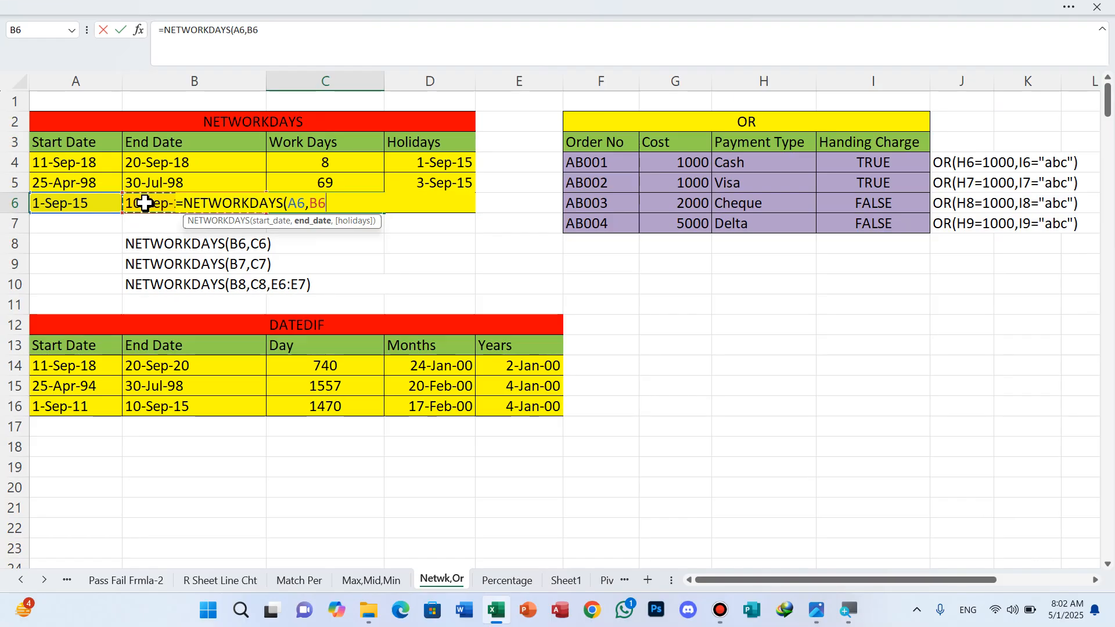
text())
text(,)
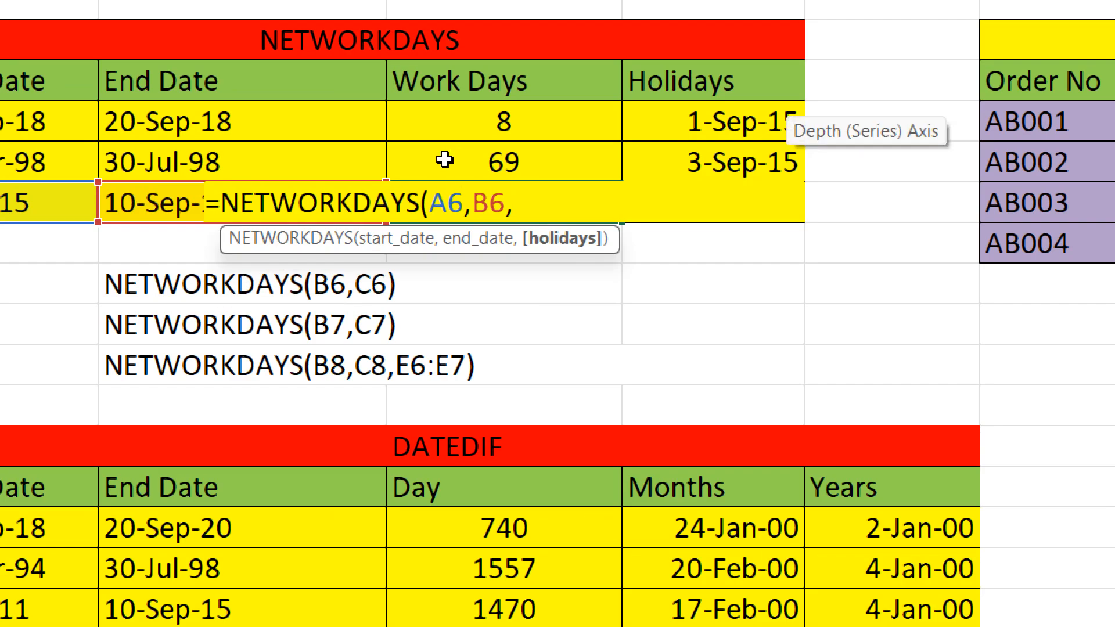
drag(437, 165, 437, 190)
text())
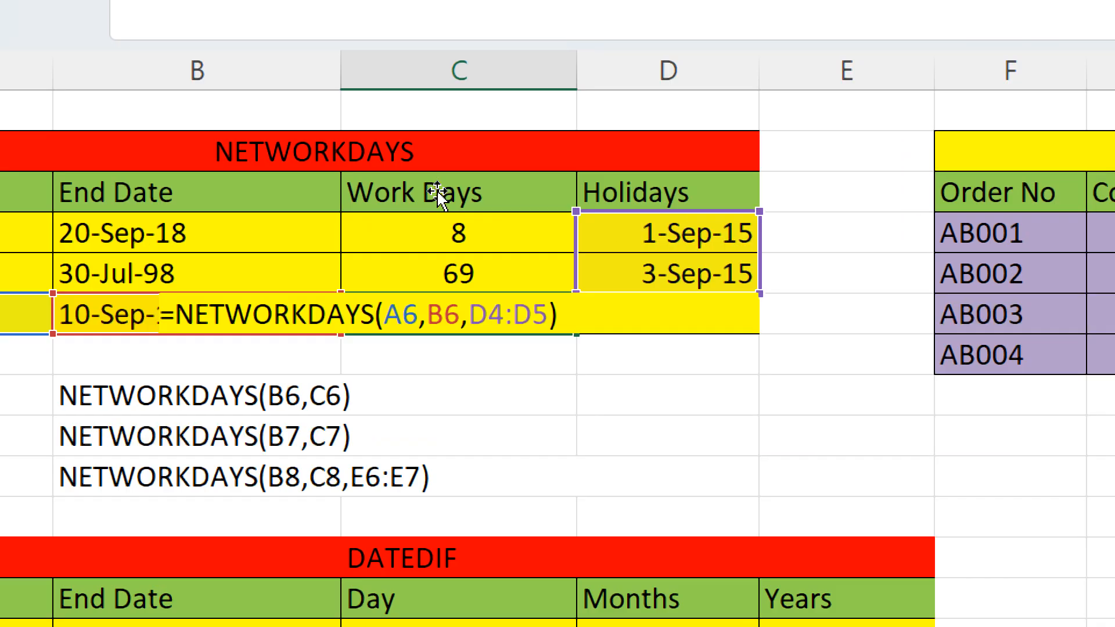
key(Return)
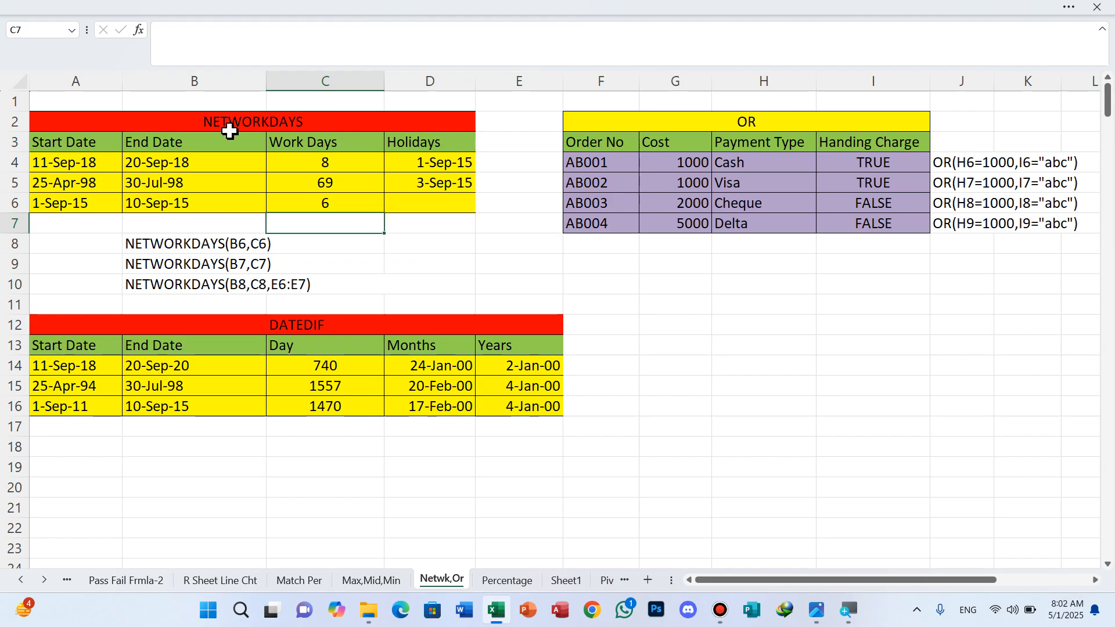
Step: Clear the Handing Charge results in I4 to I7 of the OR table
click(861, 163)
drag(870, 196, 876, 221)
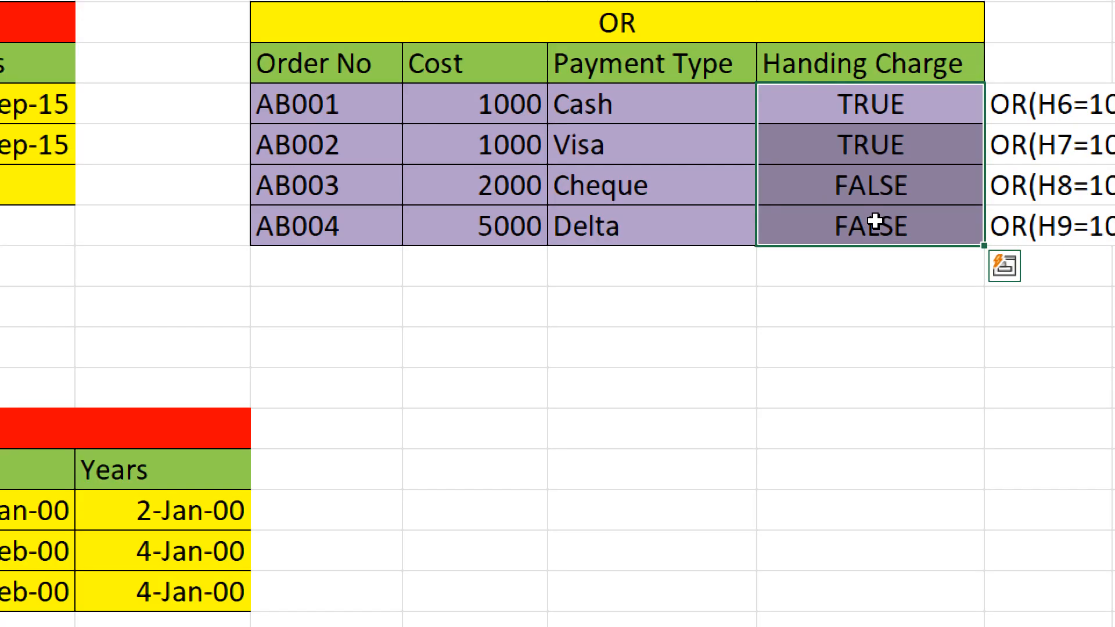
key(Delete)
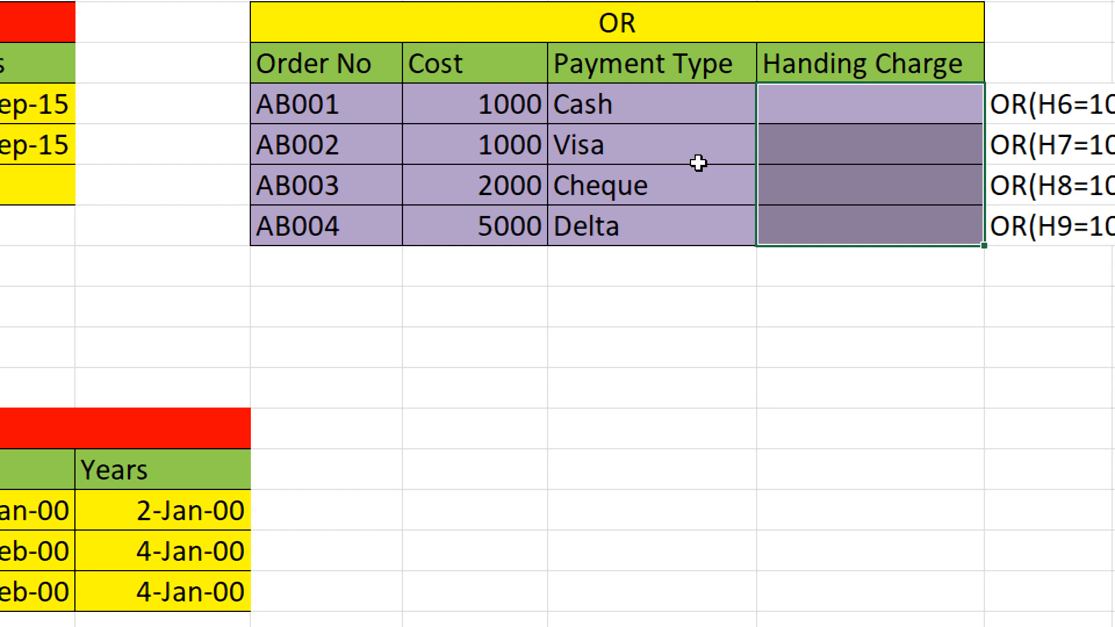
Step: Test the first order's cost and payment type in I4 with =OR(G4=1000,H4="abc")
click(869, 155)
text(=)
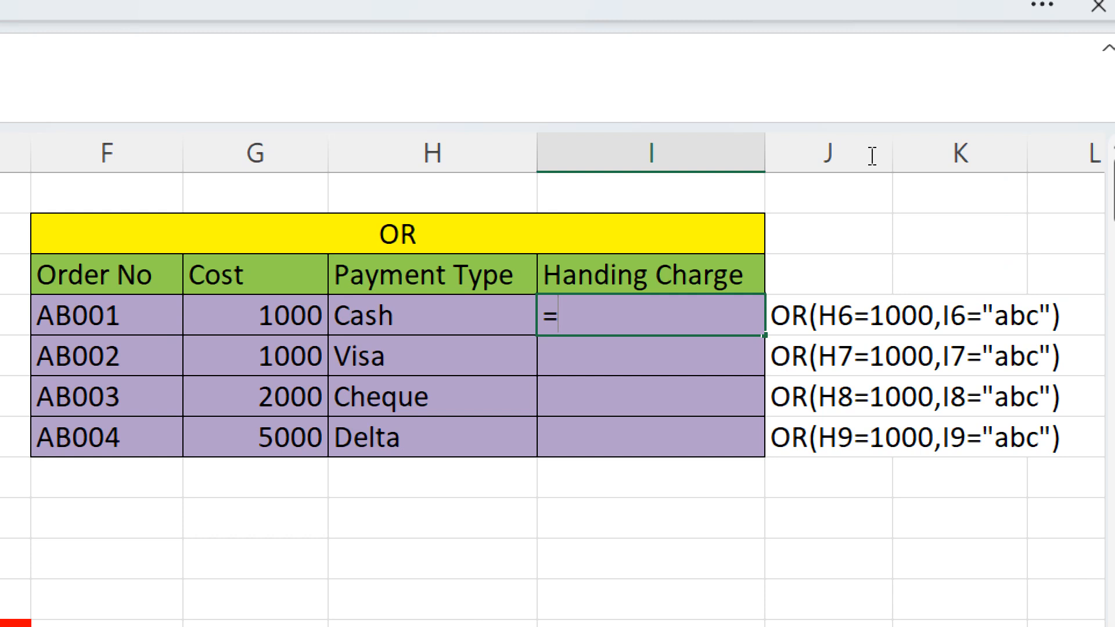
text(or)
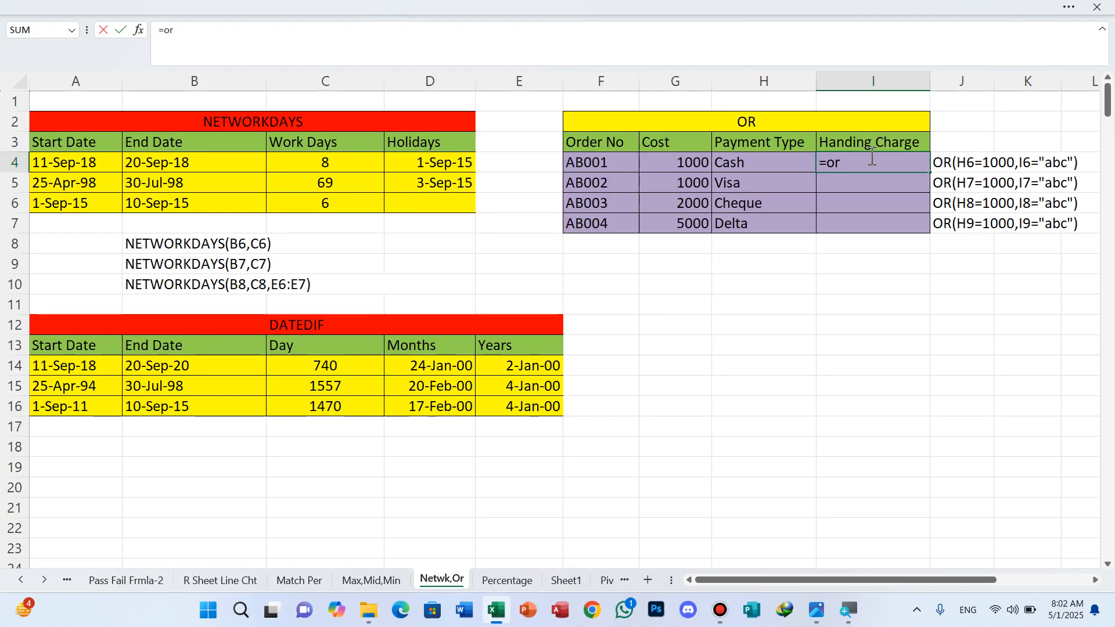
key(BackSpace)
key(BackSpace)
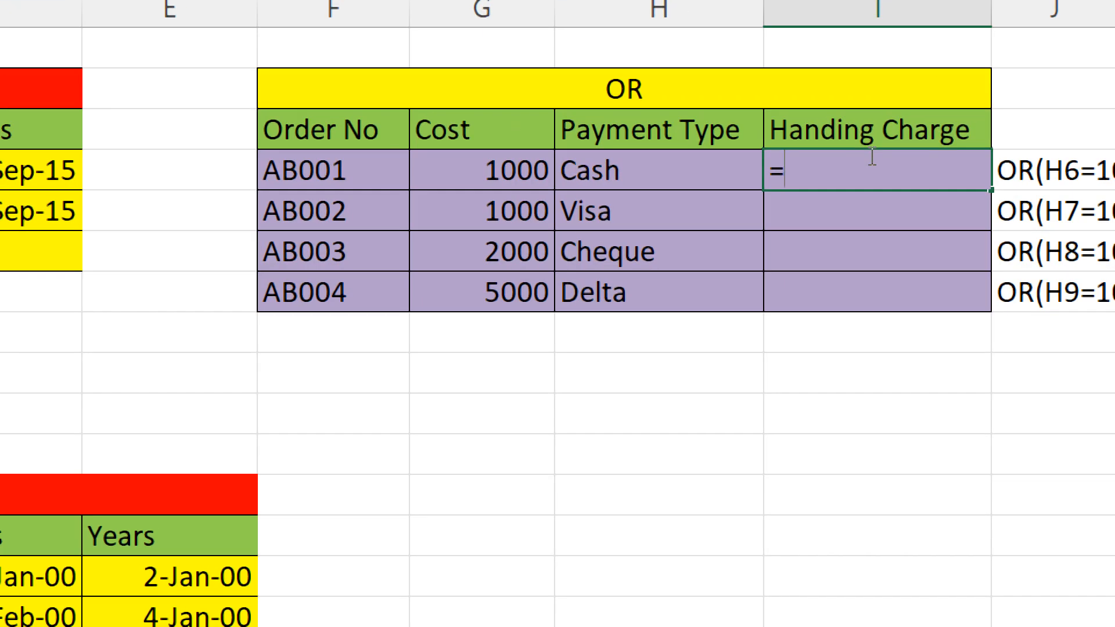
text(or)
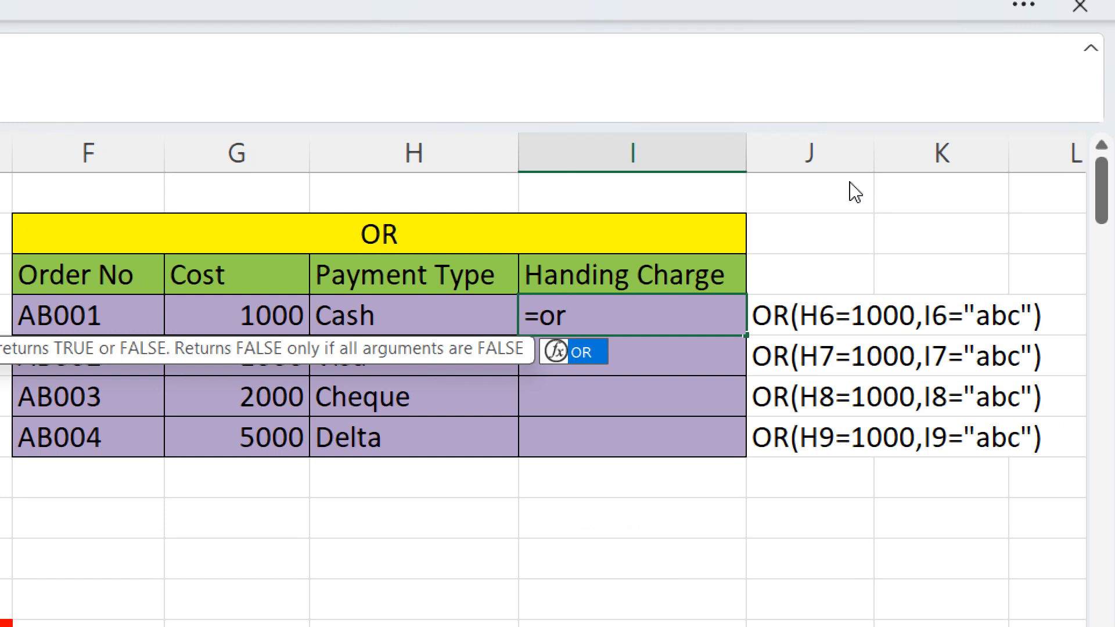
key(Tab)
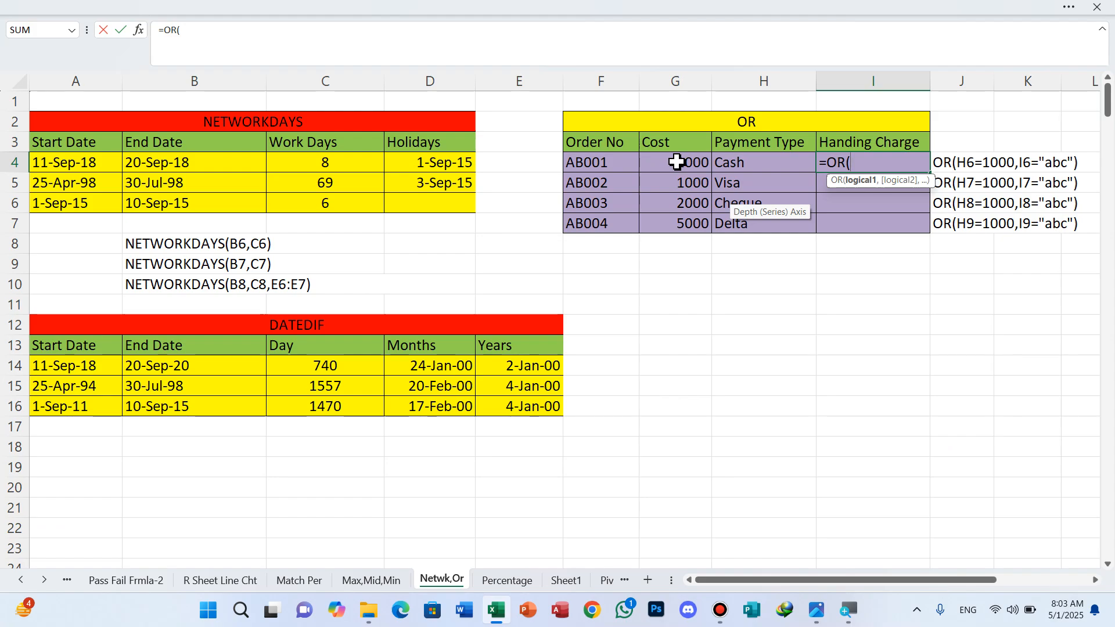
click(689, 162)
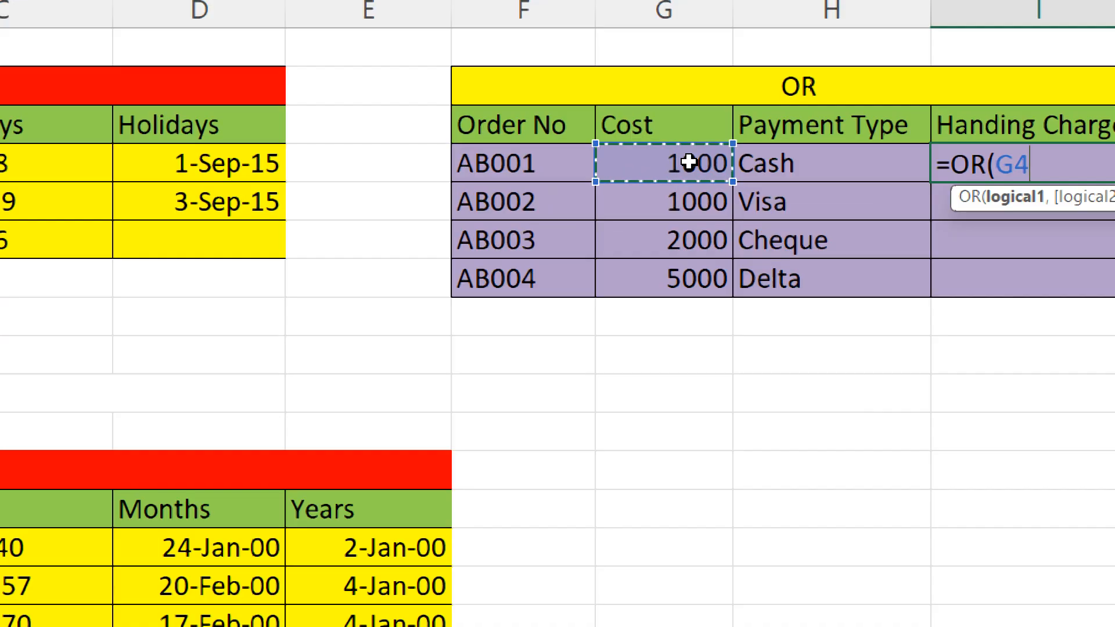
text(=1000)
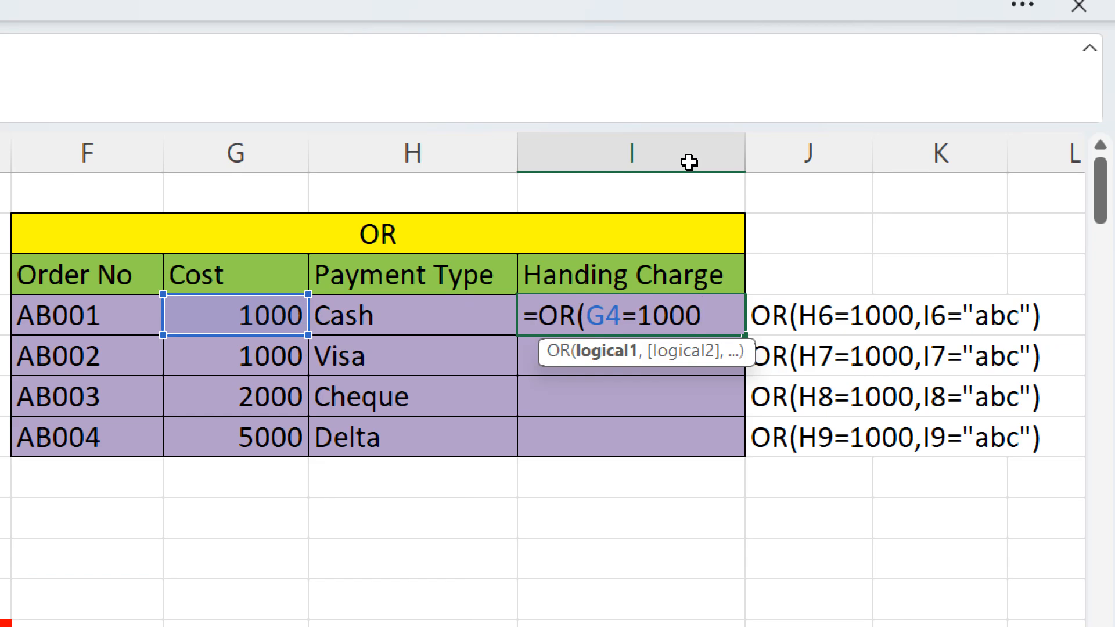
text(,)
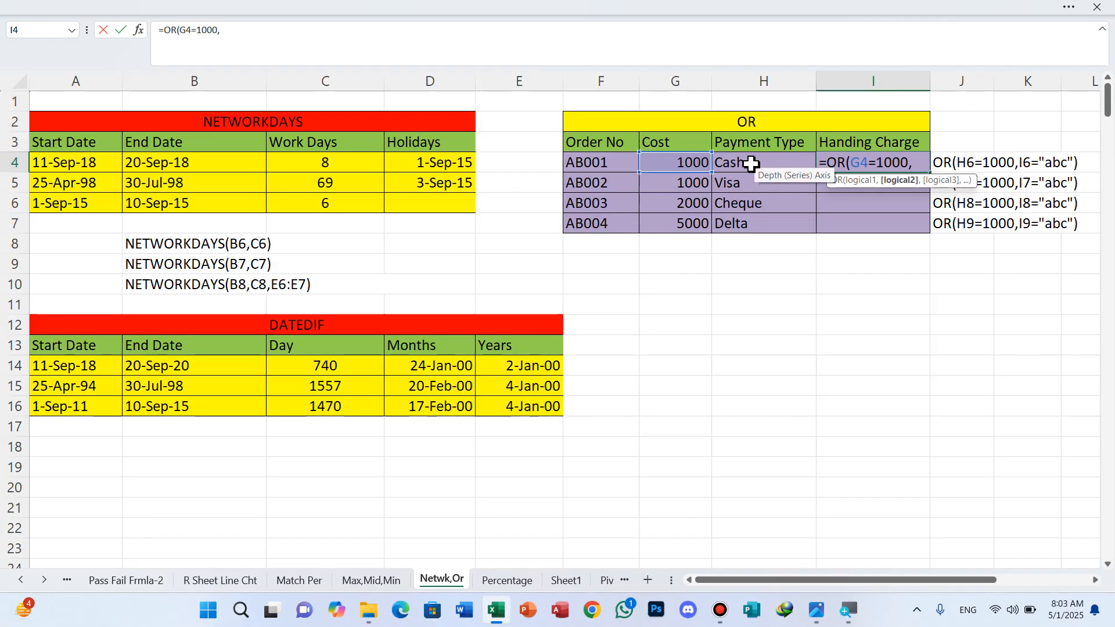
click(749, 164)
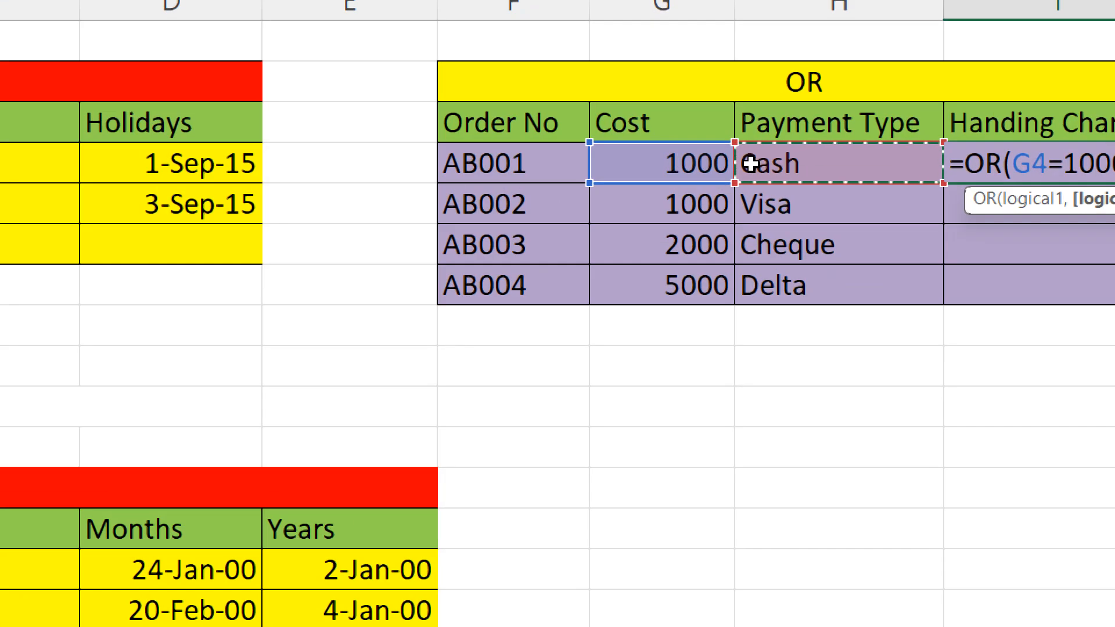
text(=)
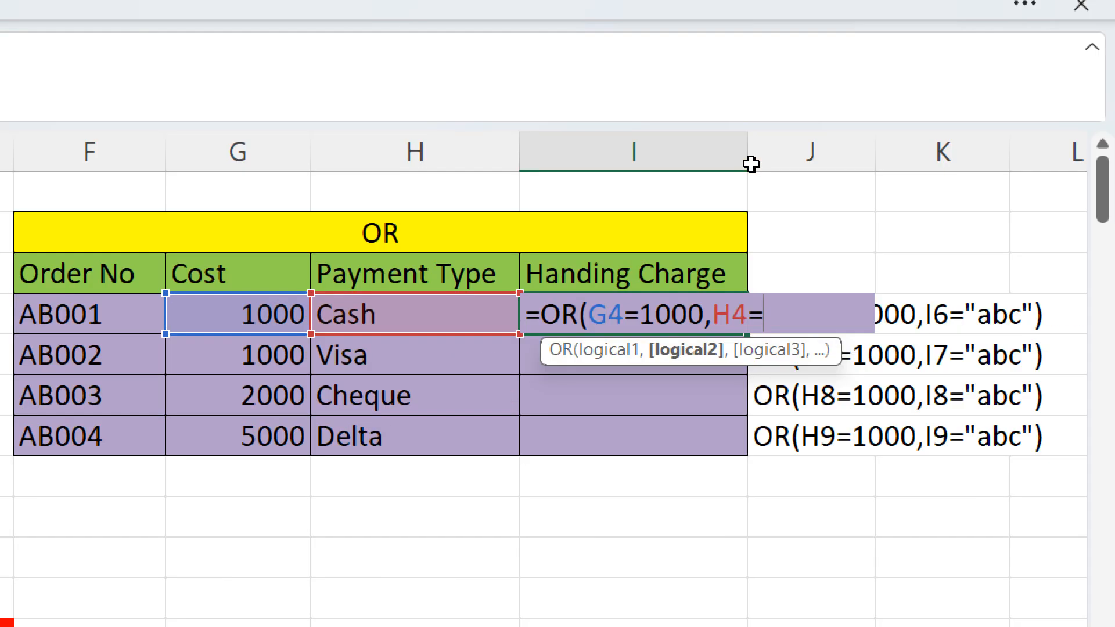
text("a)
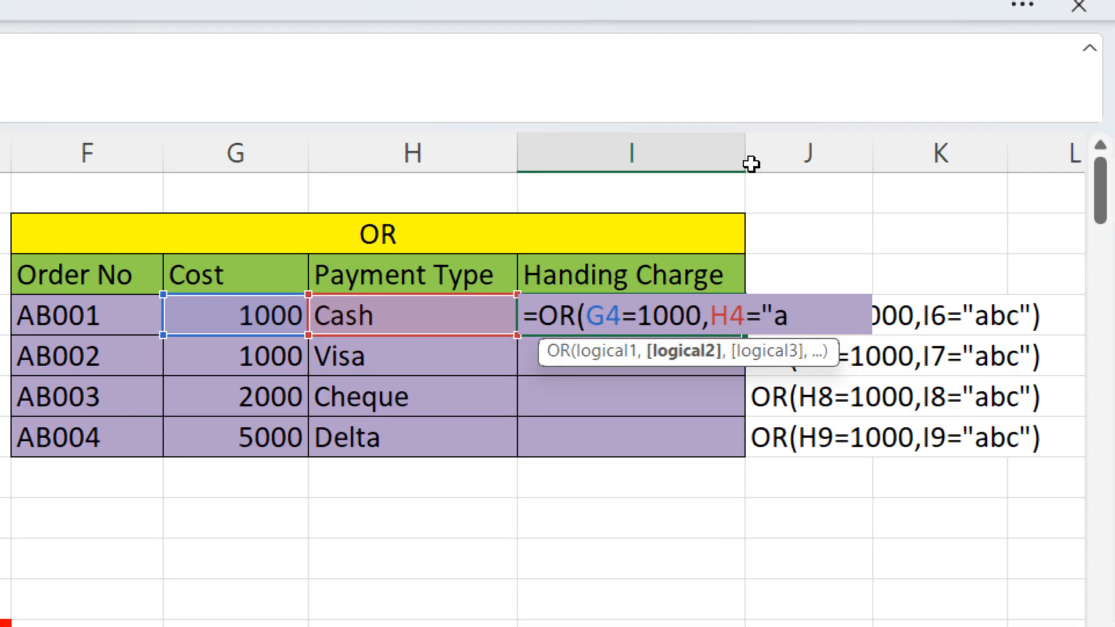
text(bc")
text())
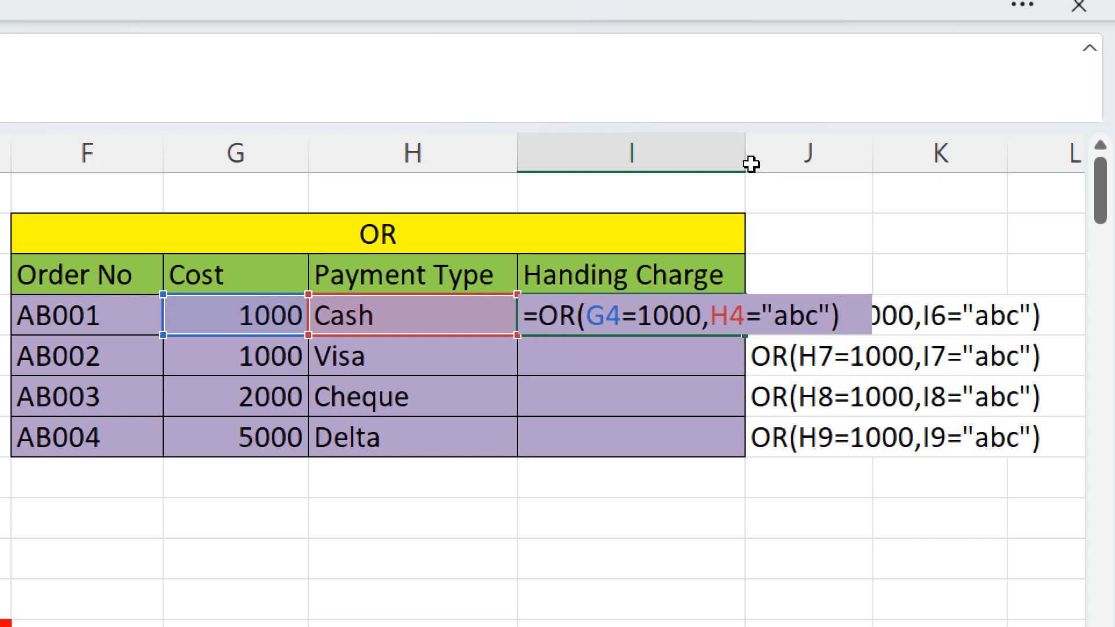
key(Return)
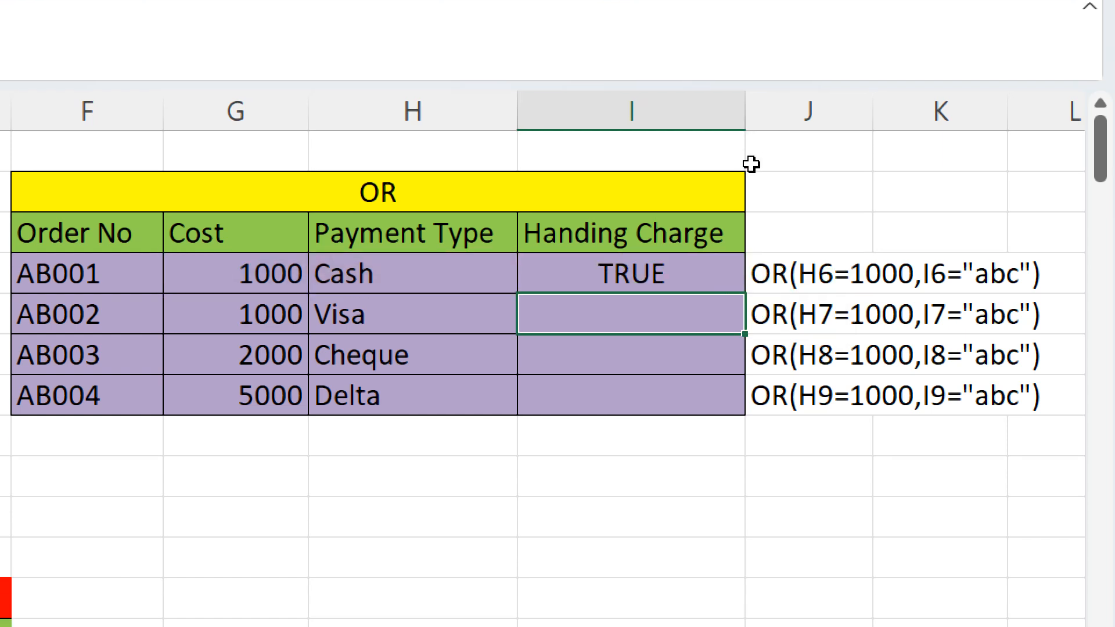
Step: Fill the OR formula from I4 down to I7 for the remaining orders
key(Up)
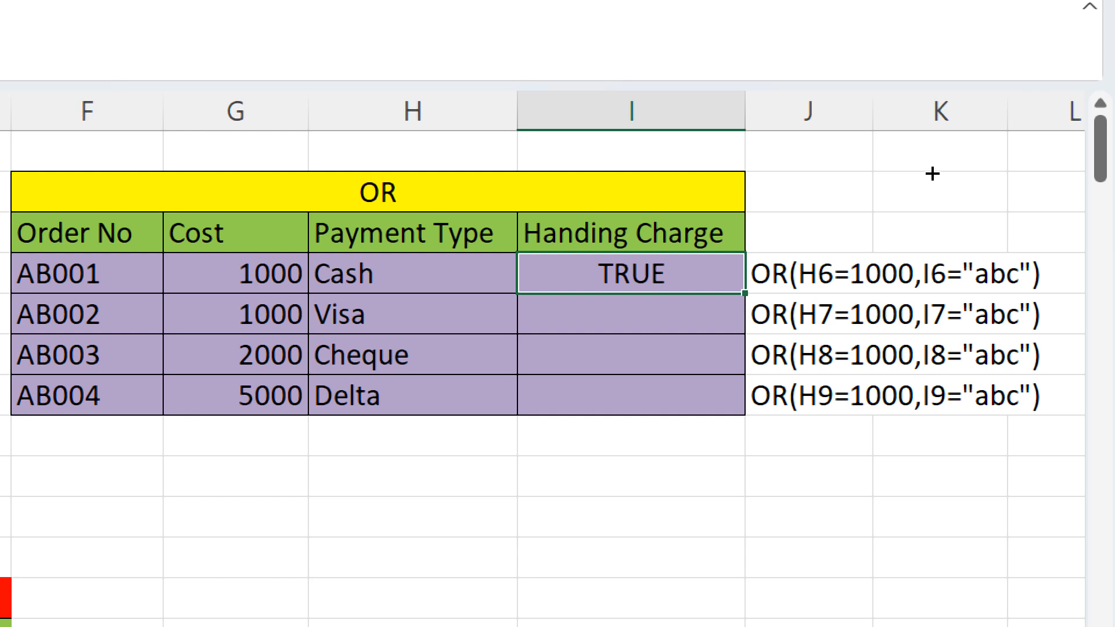
key(shift+Down)
key(shift+Down)
key(shift+Down)
key(ctrl+d)
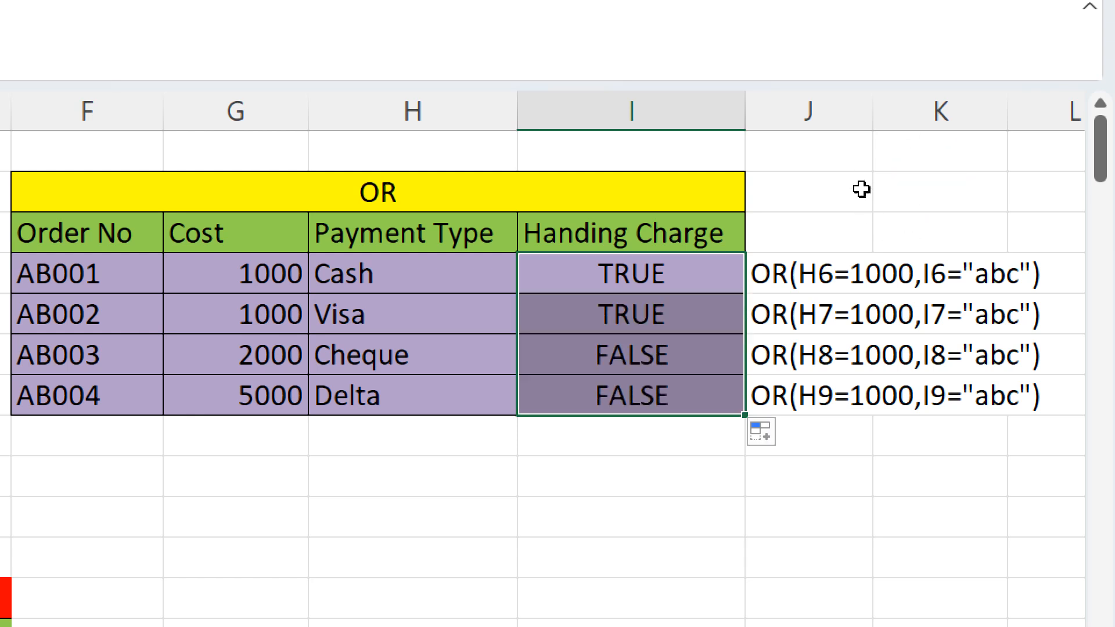
Step: Examine the cell references in the copied OR formula for order AB003 in I6
key(Down)
key(Down)
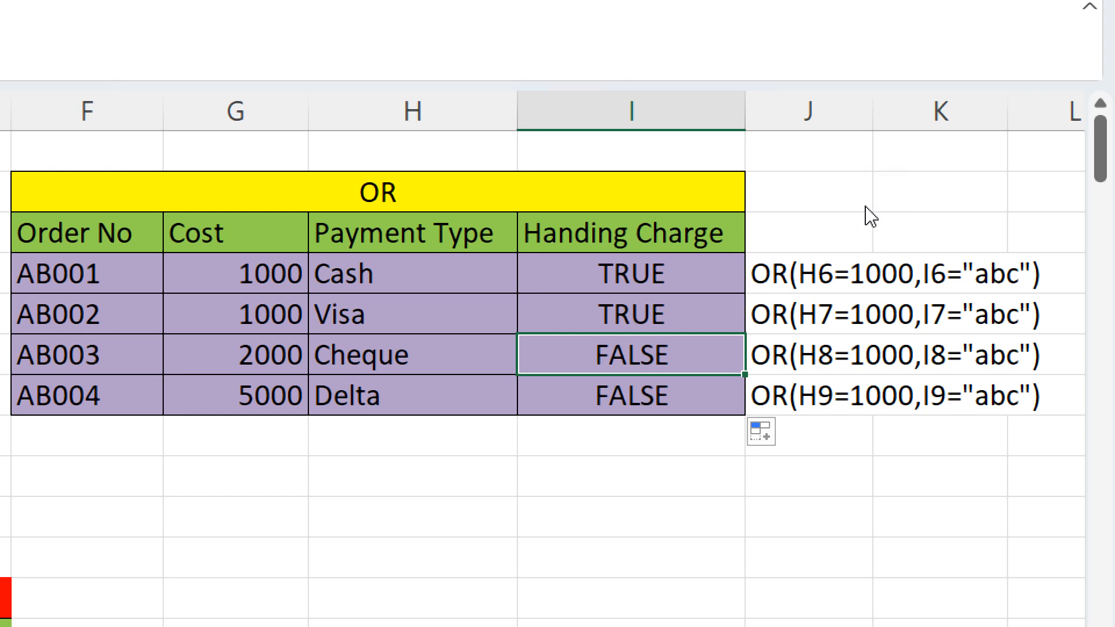
key(F2)
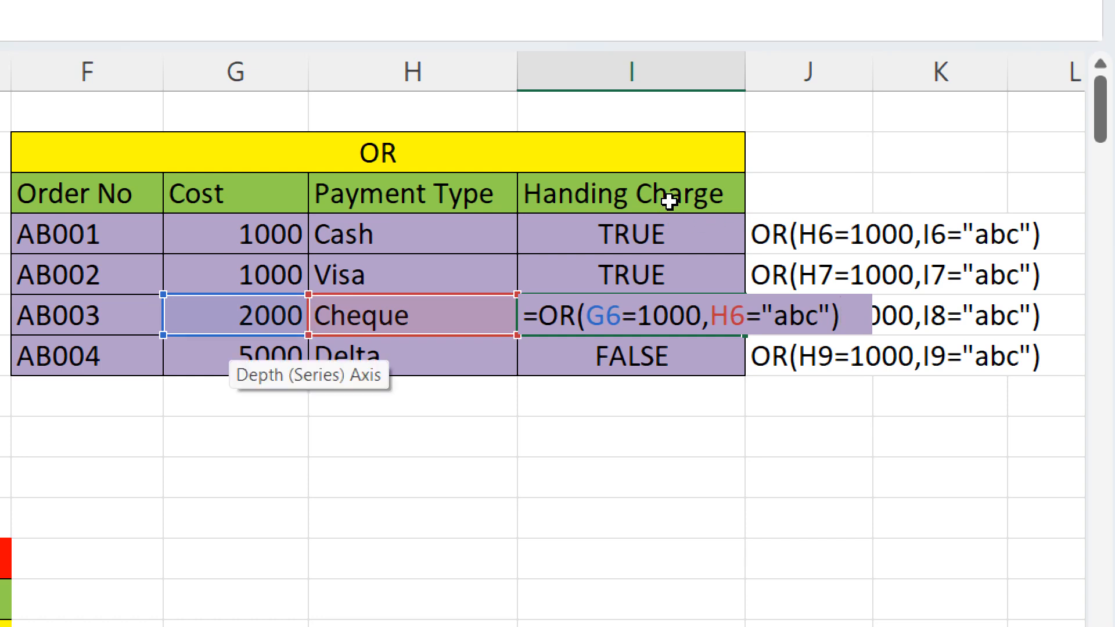
key(Return)
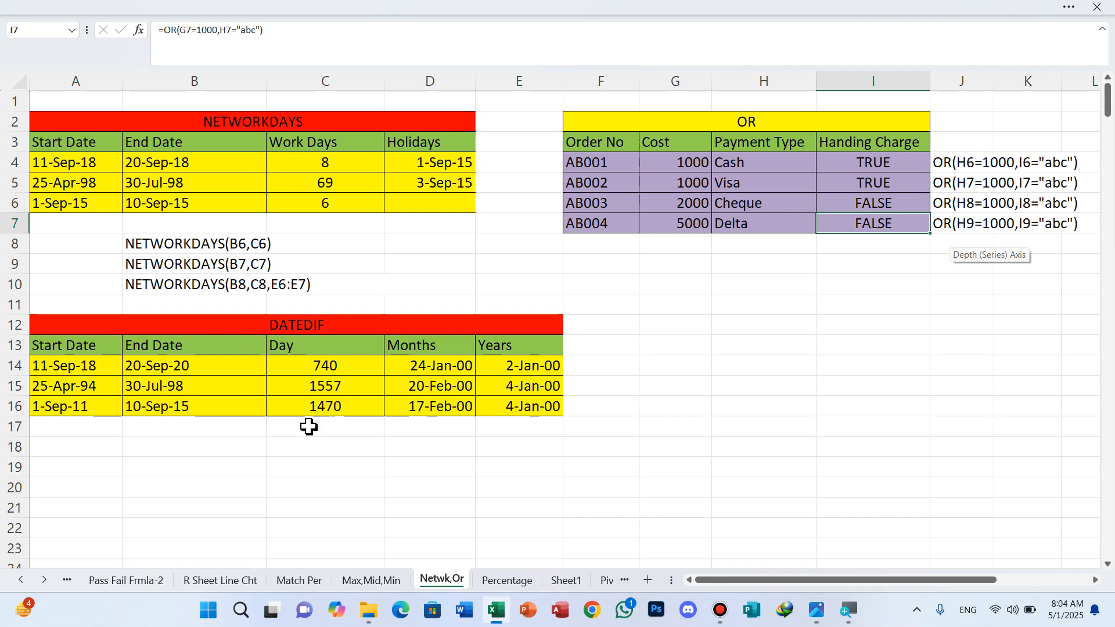
Step: Clear the Day, Months and Years results in C14 to E16 of the DATEDIF table
ctrl+scroll(309, 422, up, 2)
ctrl+scroll(314, 420, up, 1)
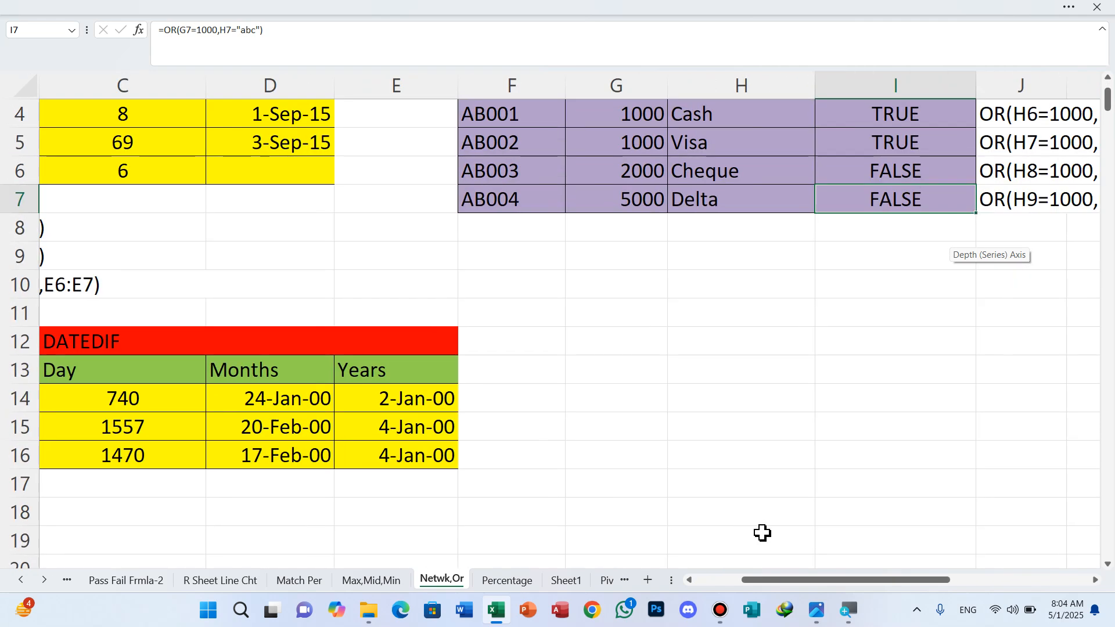
drag(786, 580, 676, 589)
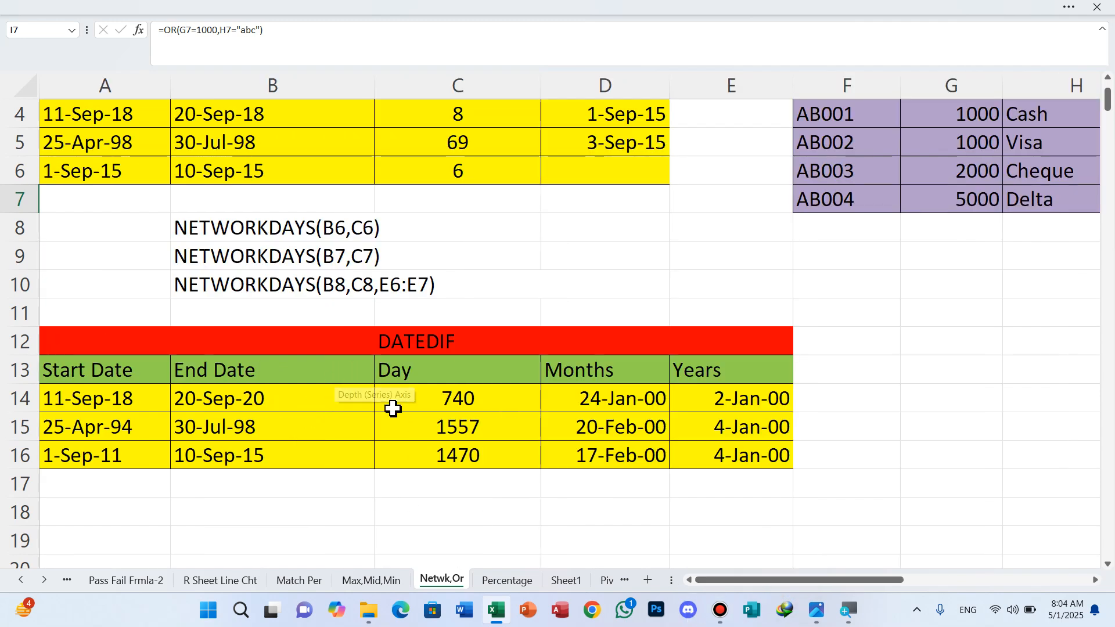
ctrl+scroll(391, 405, up, 2)
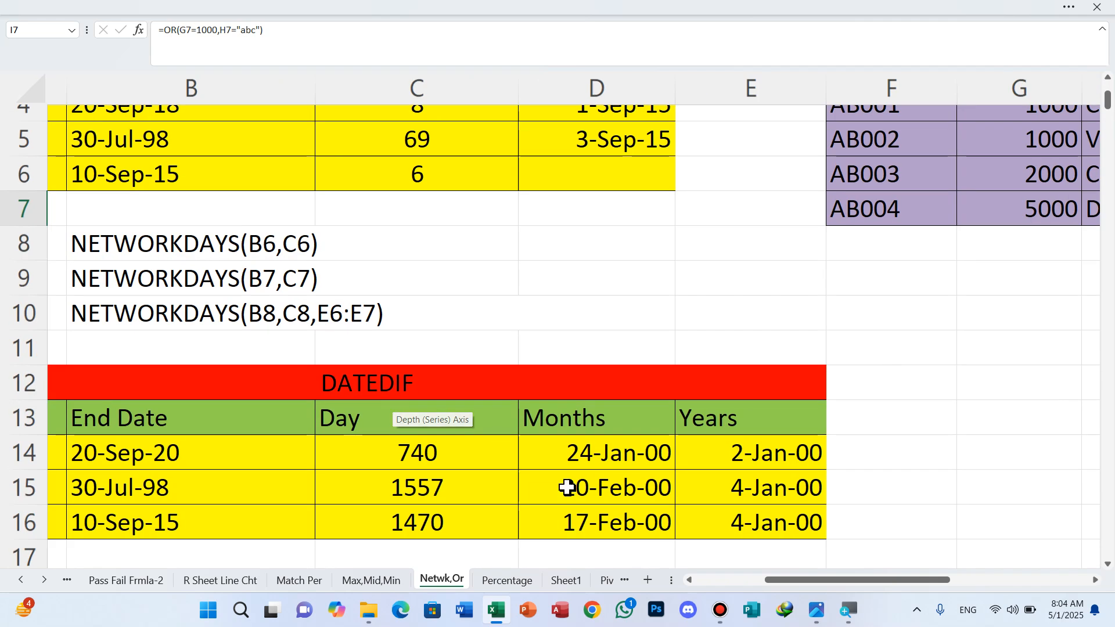
drag(807, 581, 598, 557)
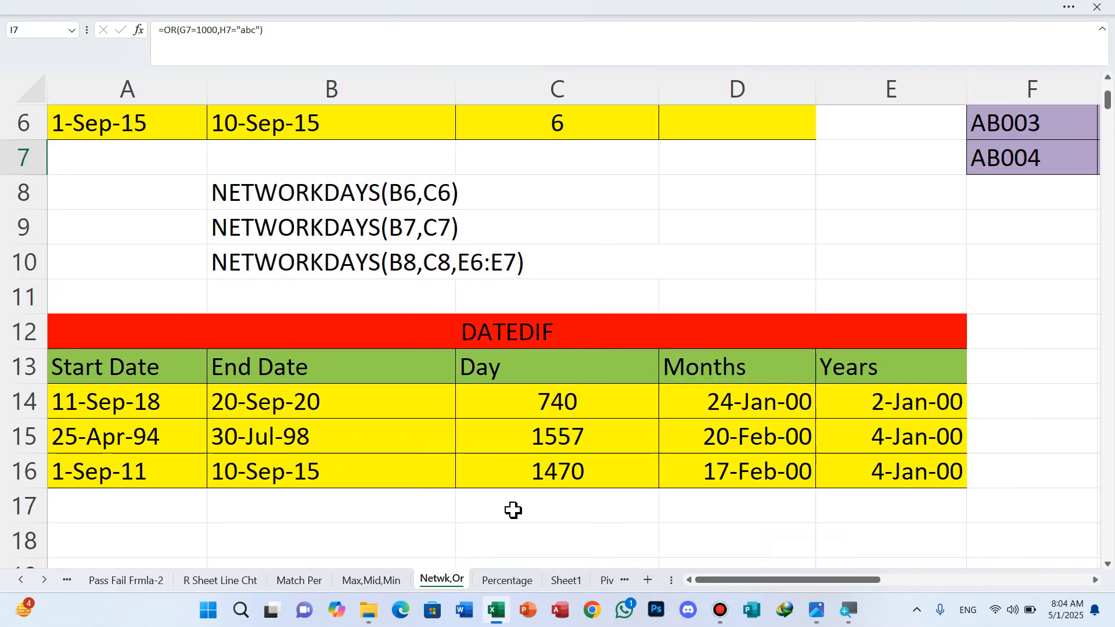
click(539, 410)
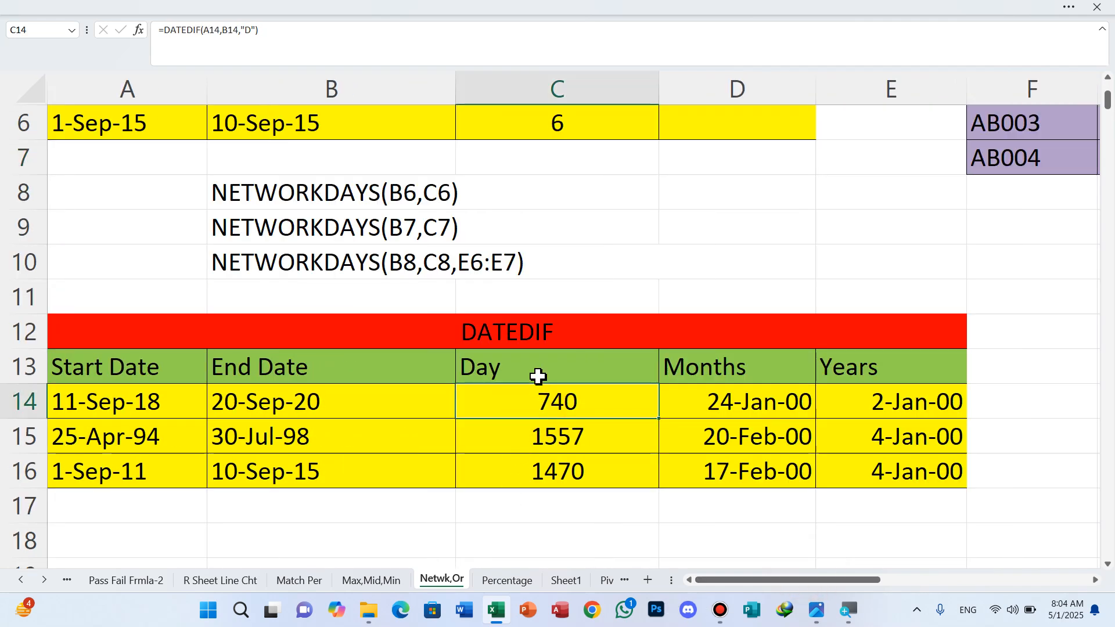
click(537, 372)
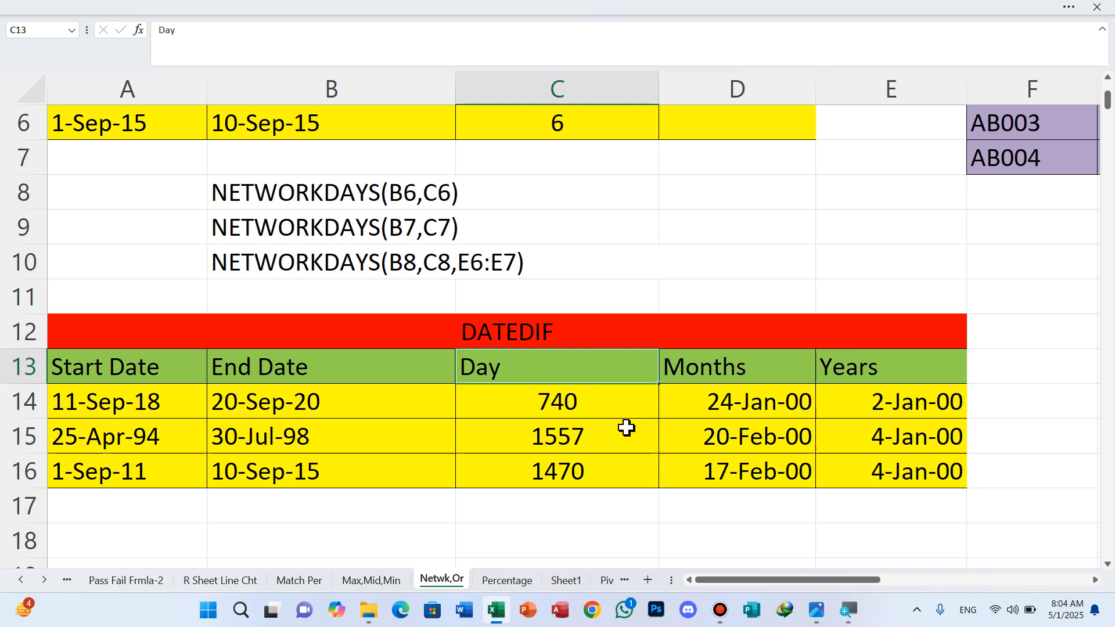
drag(568, 403, 890, 480)
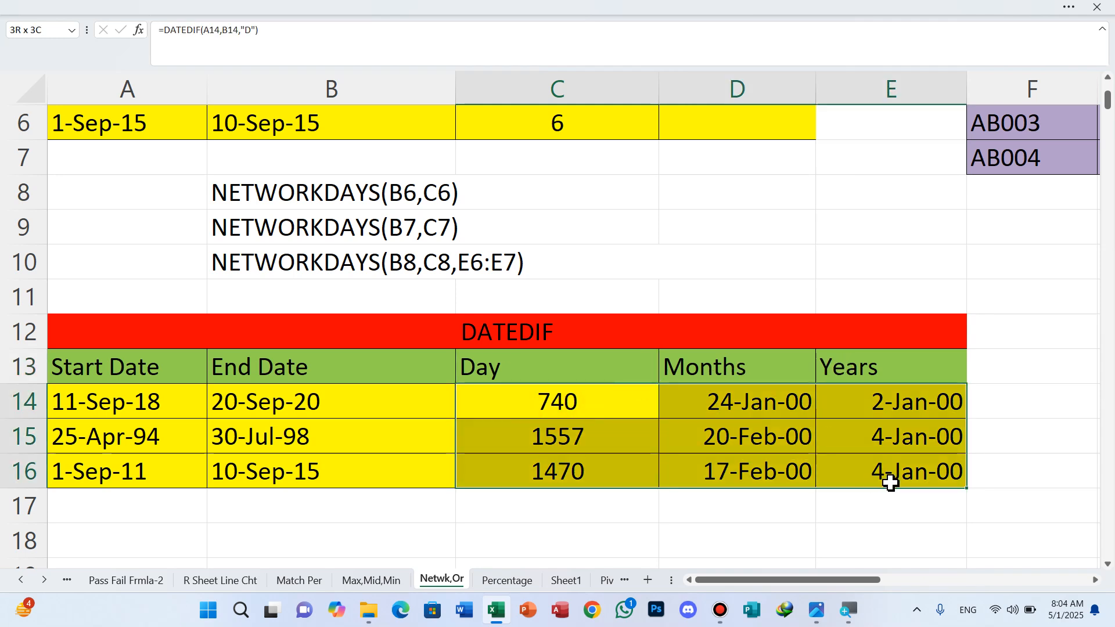
key(Delete)
Step: Calculate the days between the start and end dates in C14 with =DATEDIF(A14,B14,"D") and fill the formula down to C16
click(579, 403)
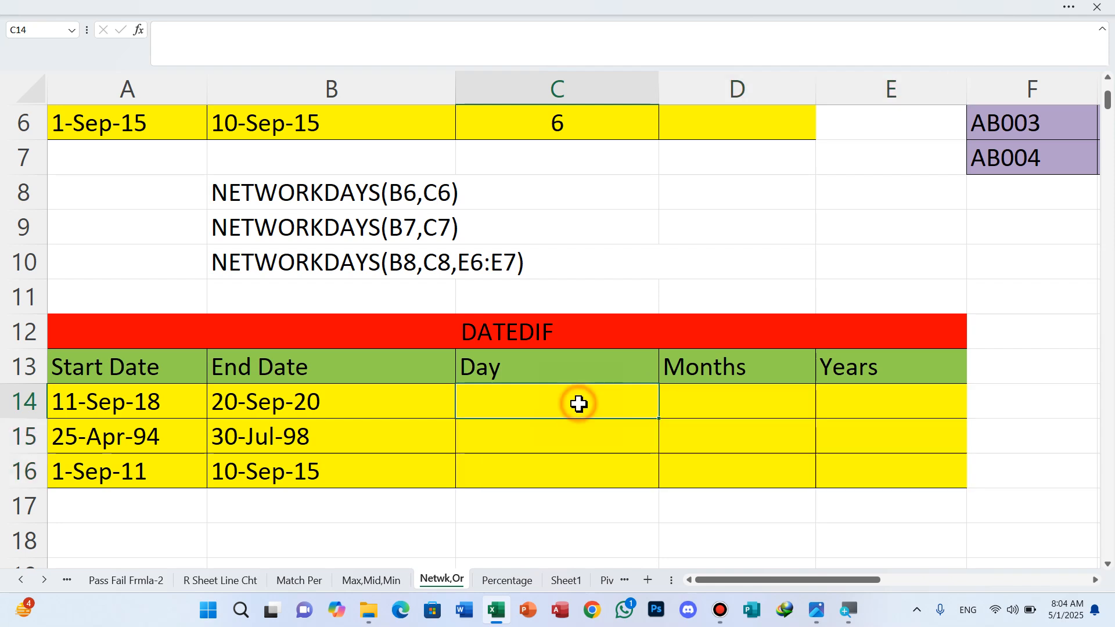
text(=)
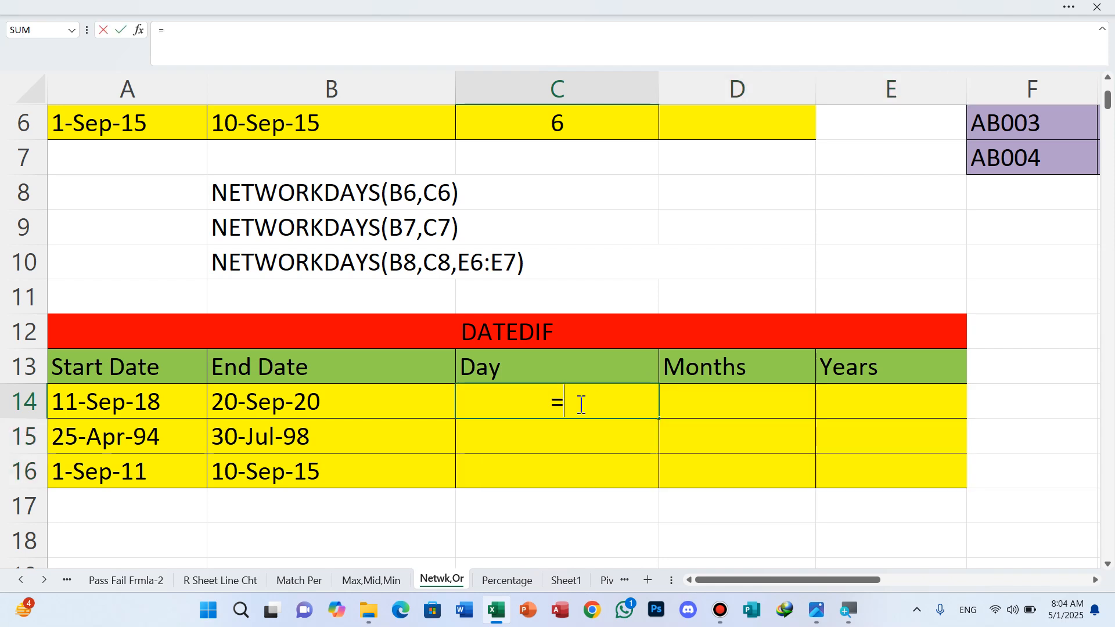
text(da)
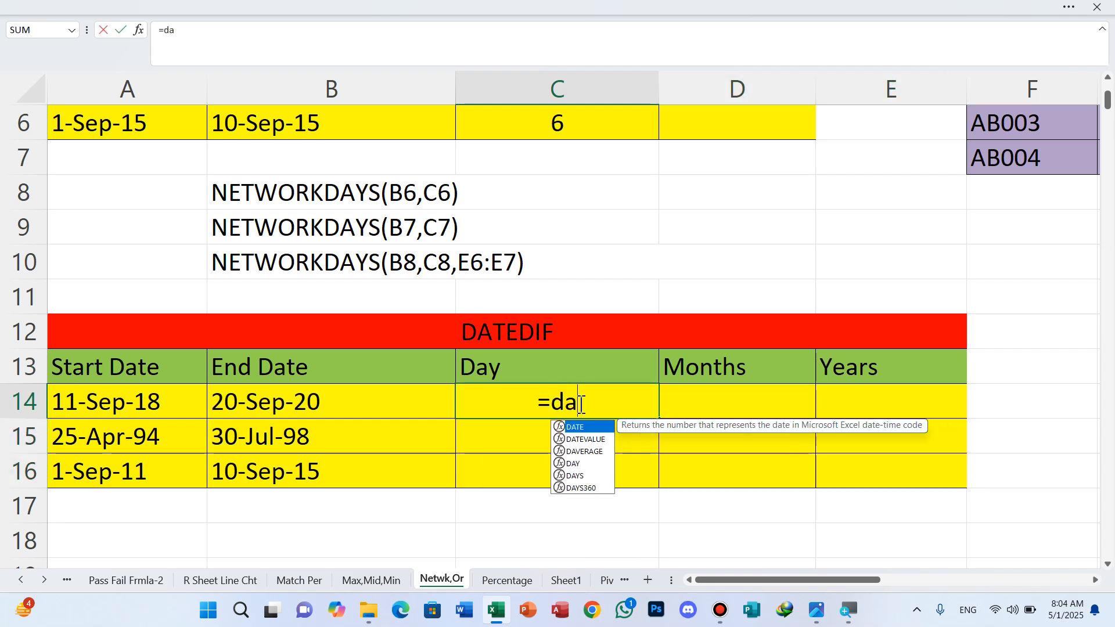
text(tedif)
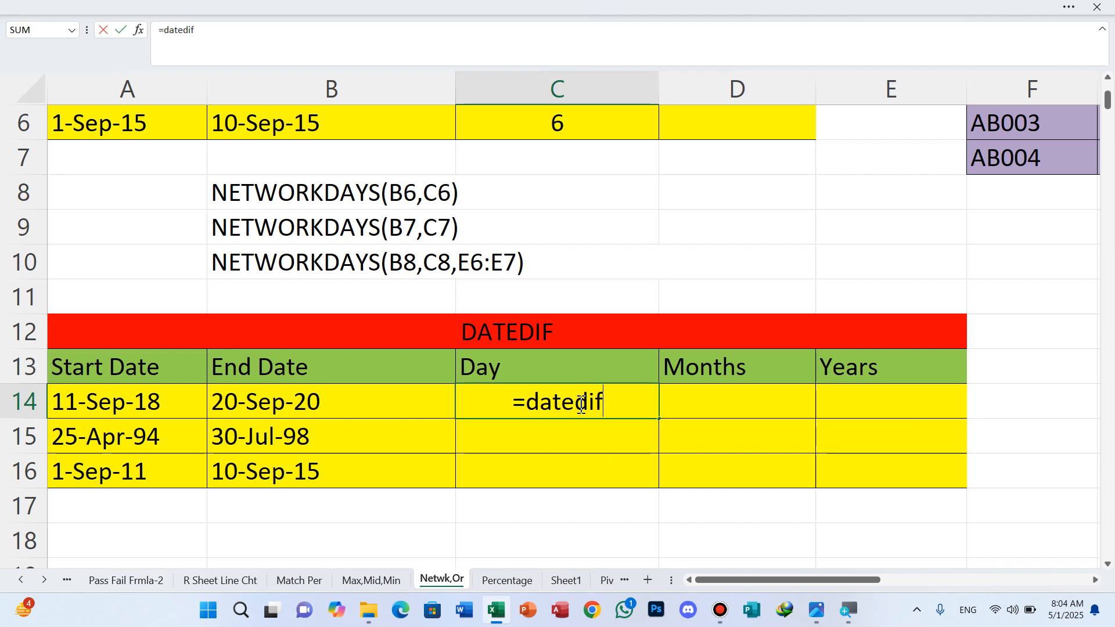
text(()
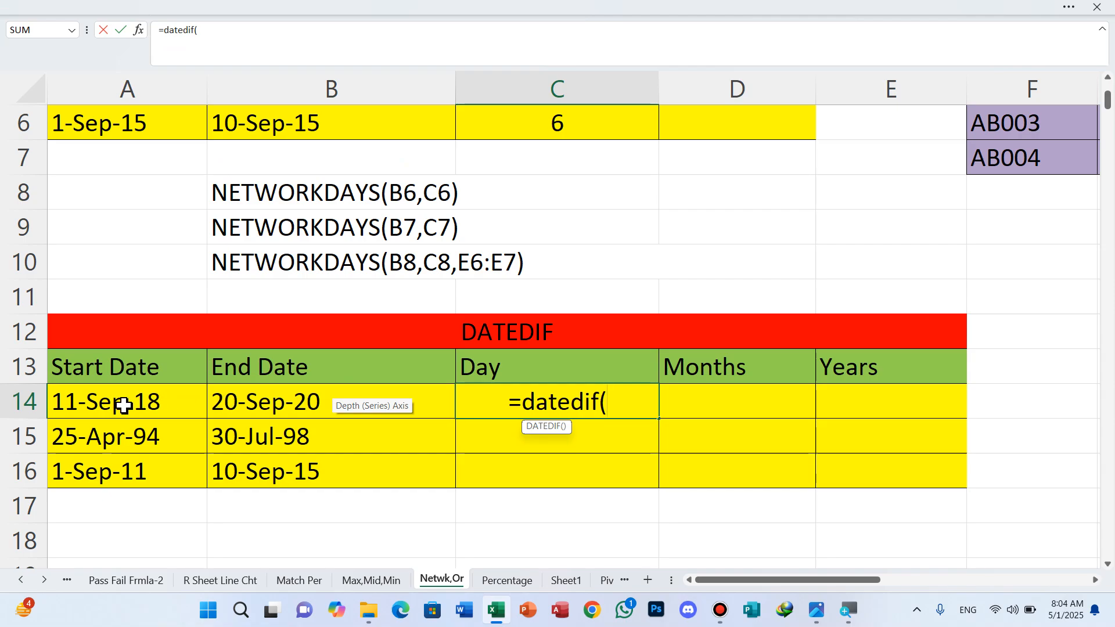
click(123, 405)
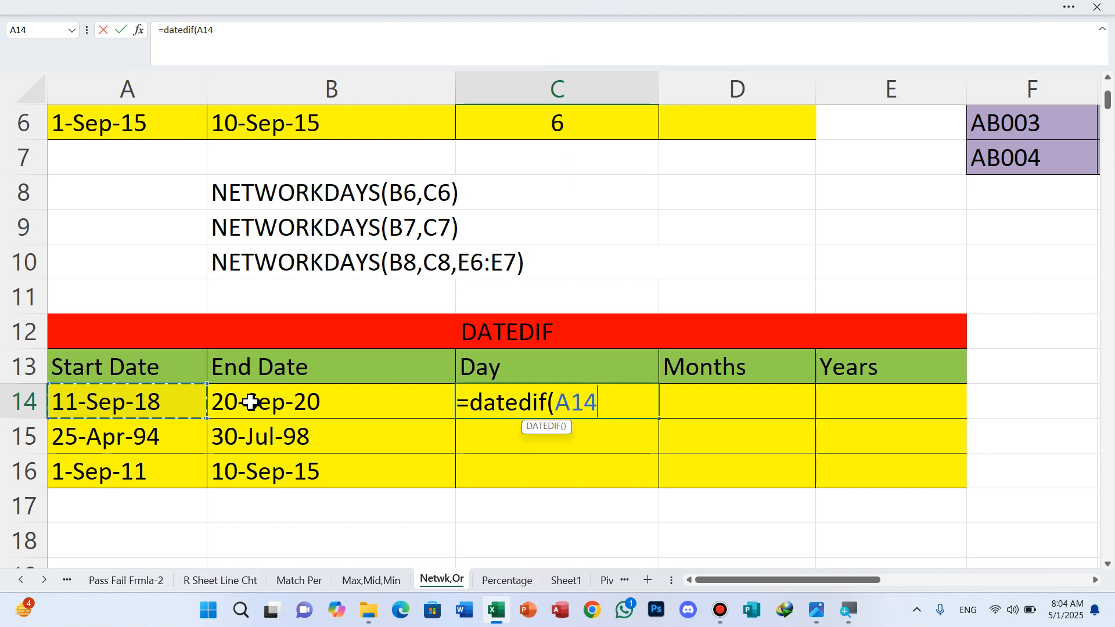
text(,)
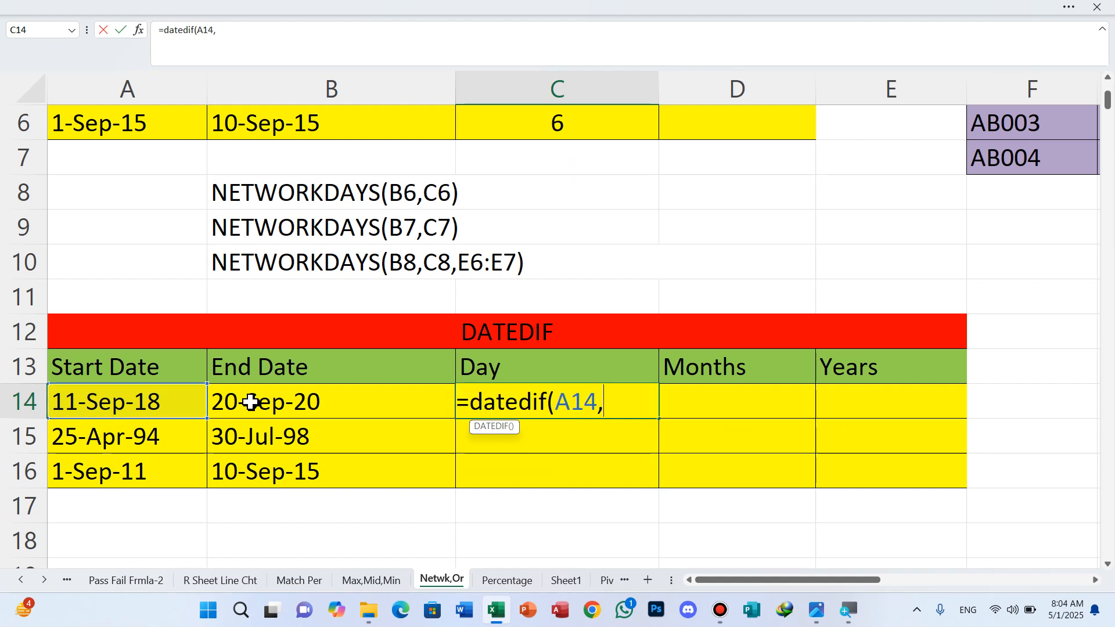
click(250, 402)
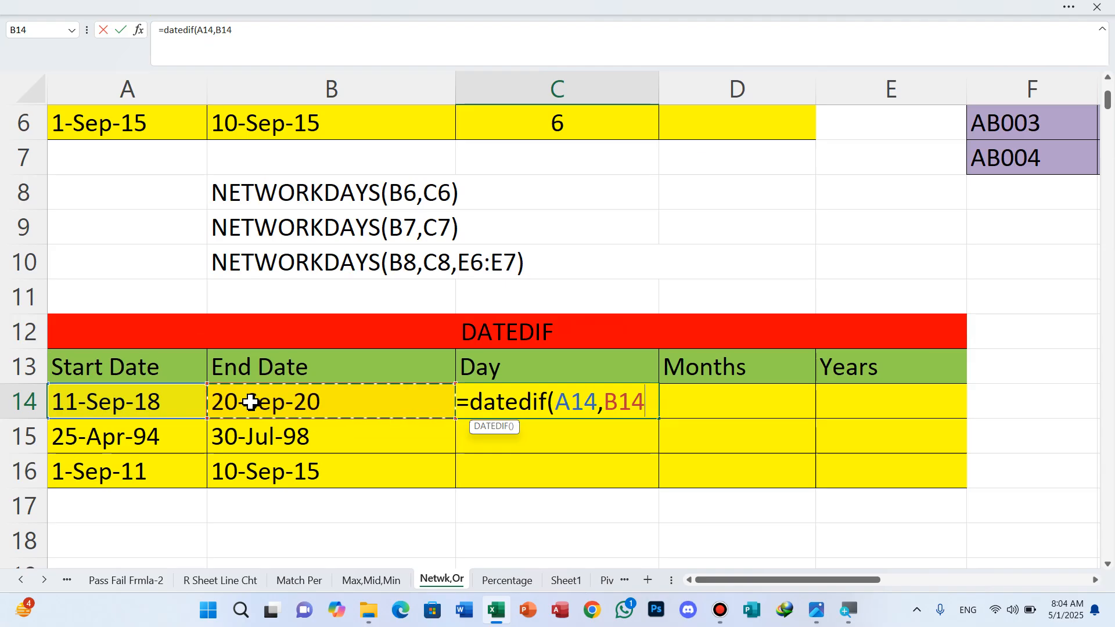
text(,")
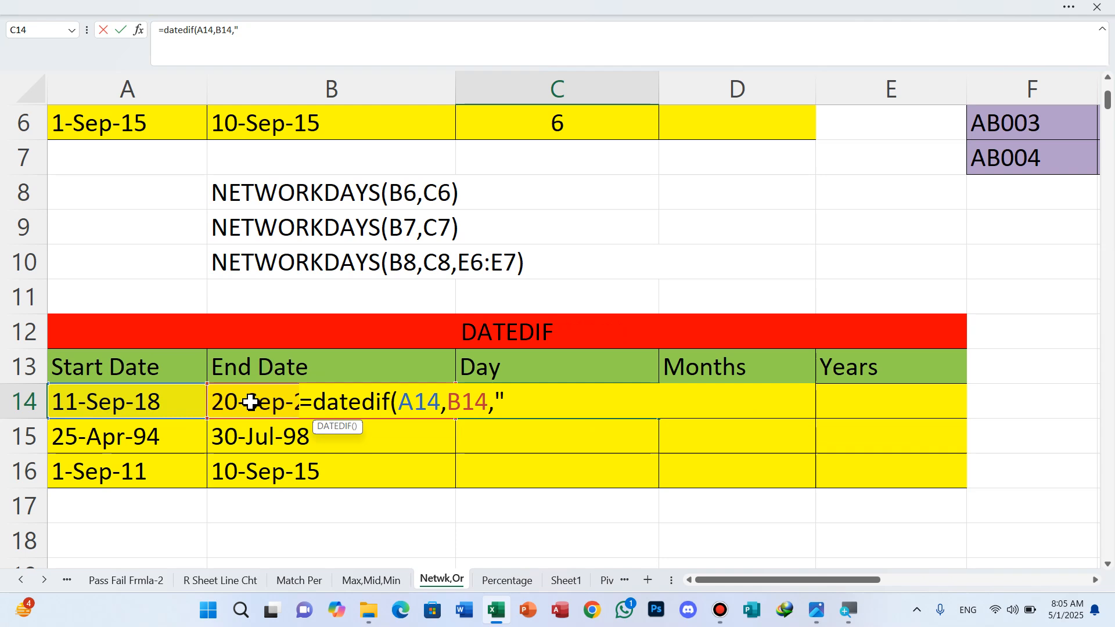
text(D"))
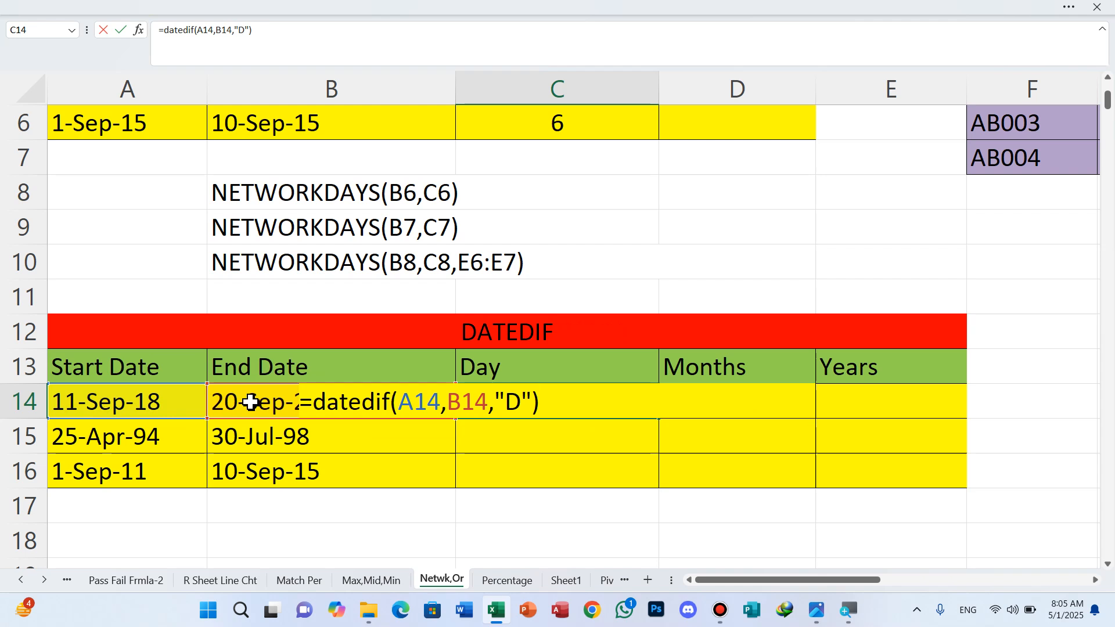
key(Return)
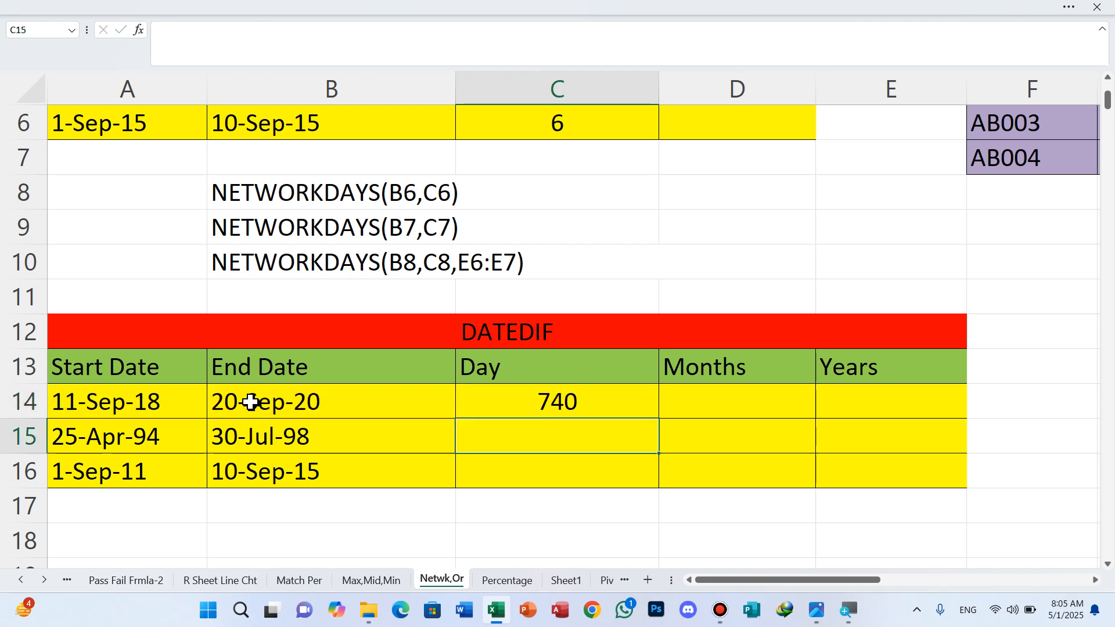
click(532, 407)
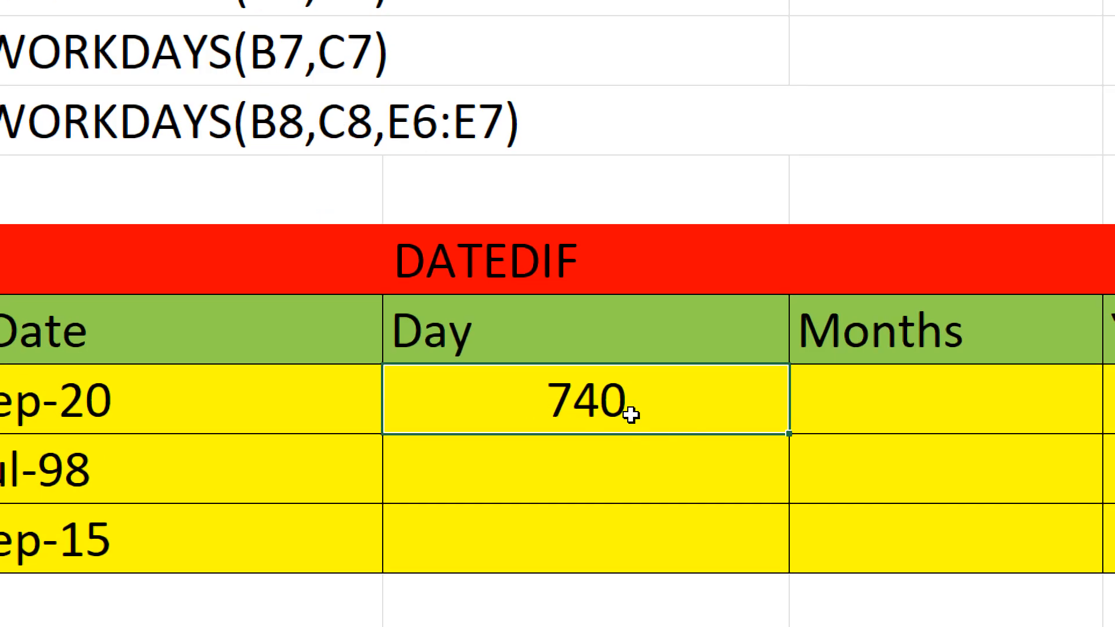
drag(660, 416, 644, 491)
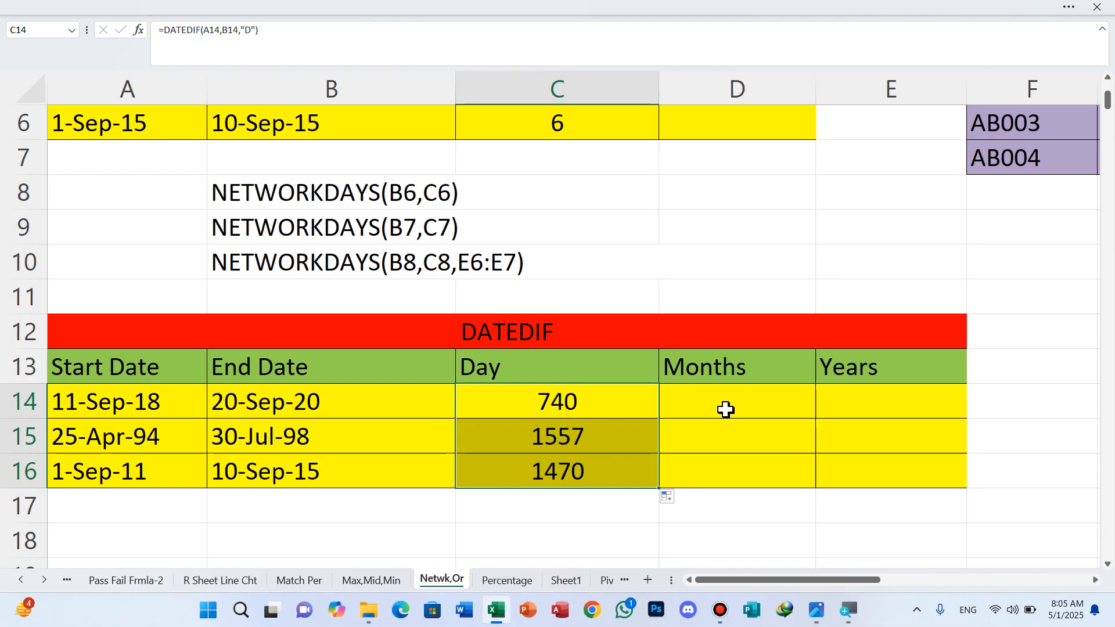
Step: Calculate the months between the start and end dates in D14 with =DATEDIF(A14,B14,"M") and fill the formula down to D16
click(922, 413)
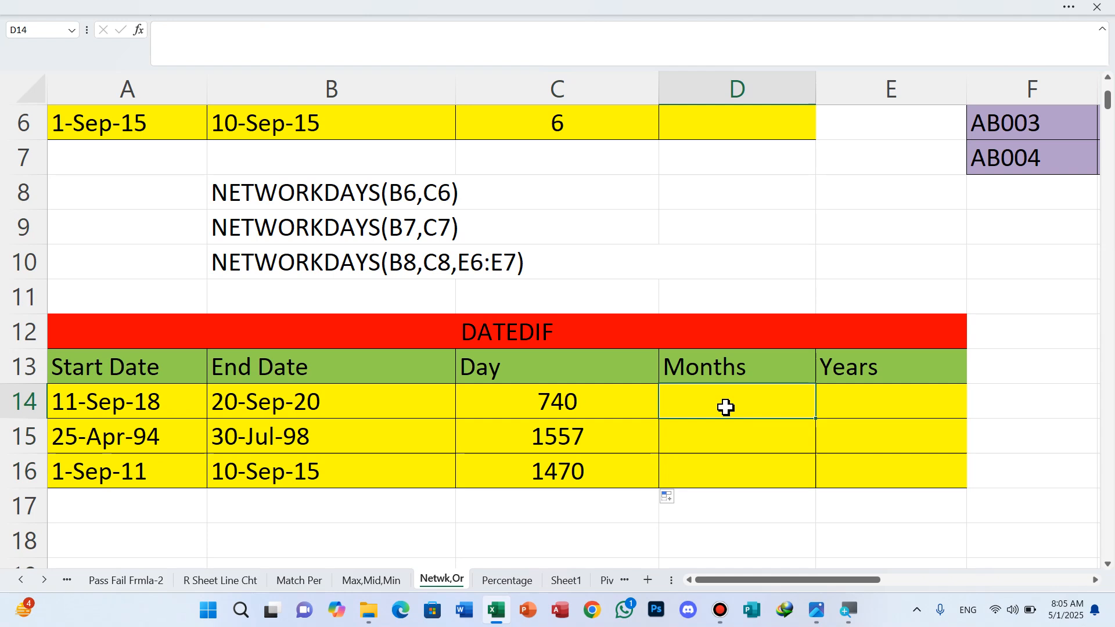
text(=)
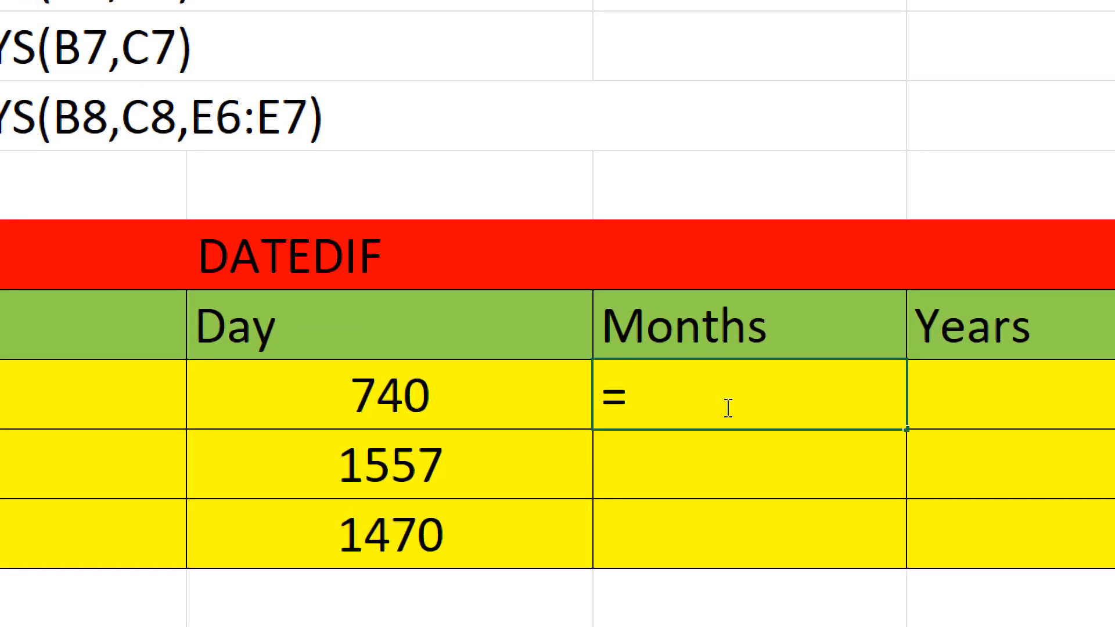
text(datedi)
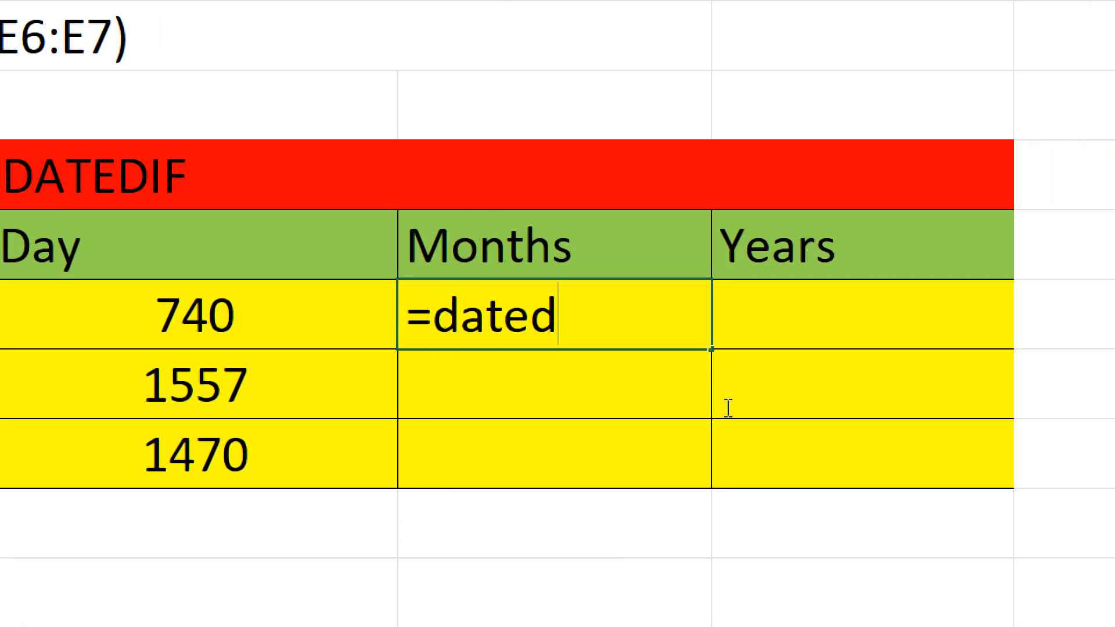
text(f()
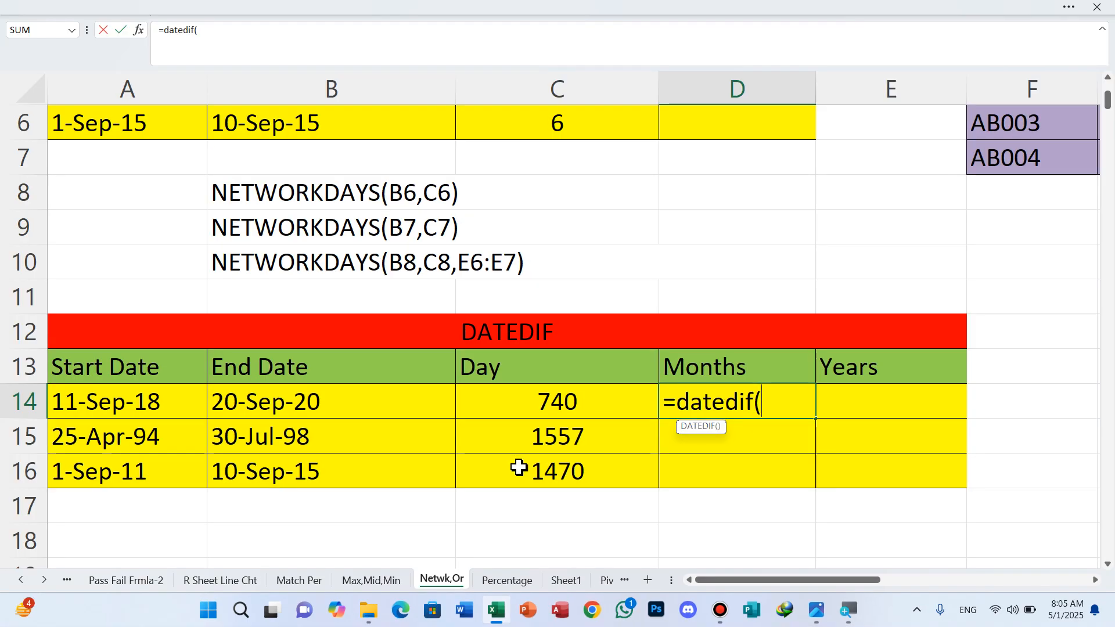
click(93, 403)
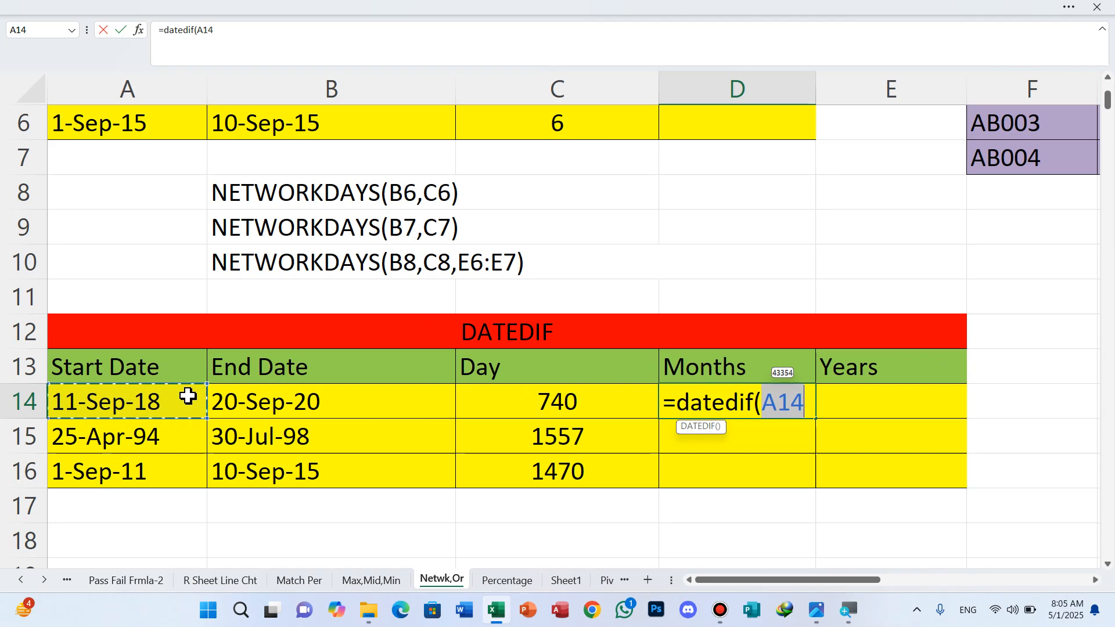
text(,)
click(265, 401)
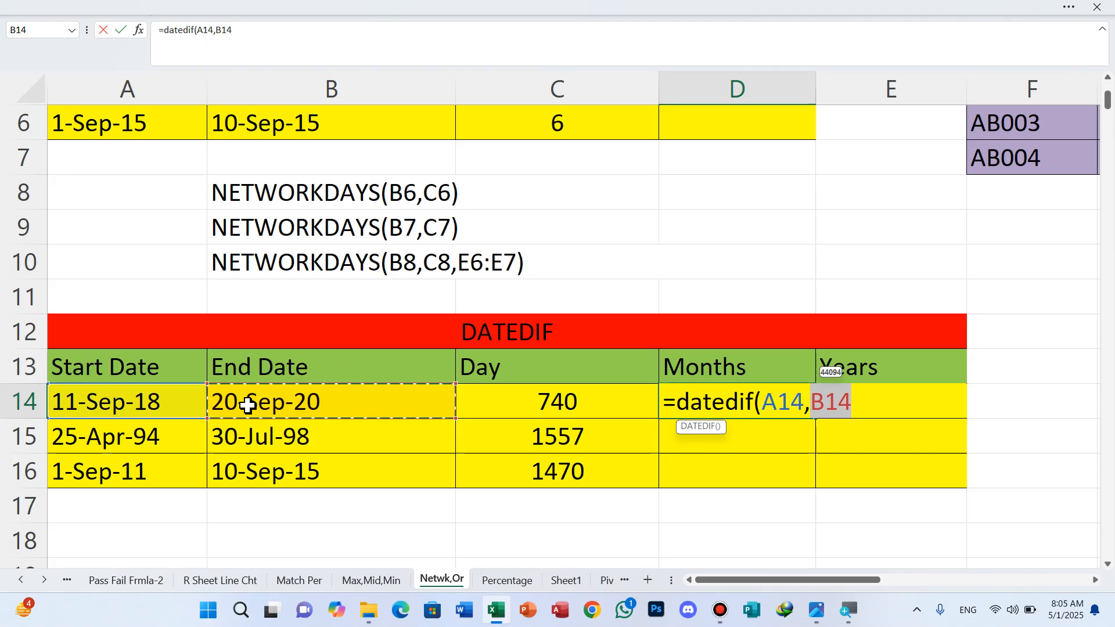
text(,)
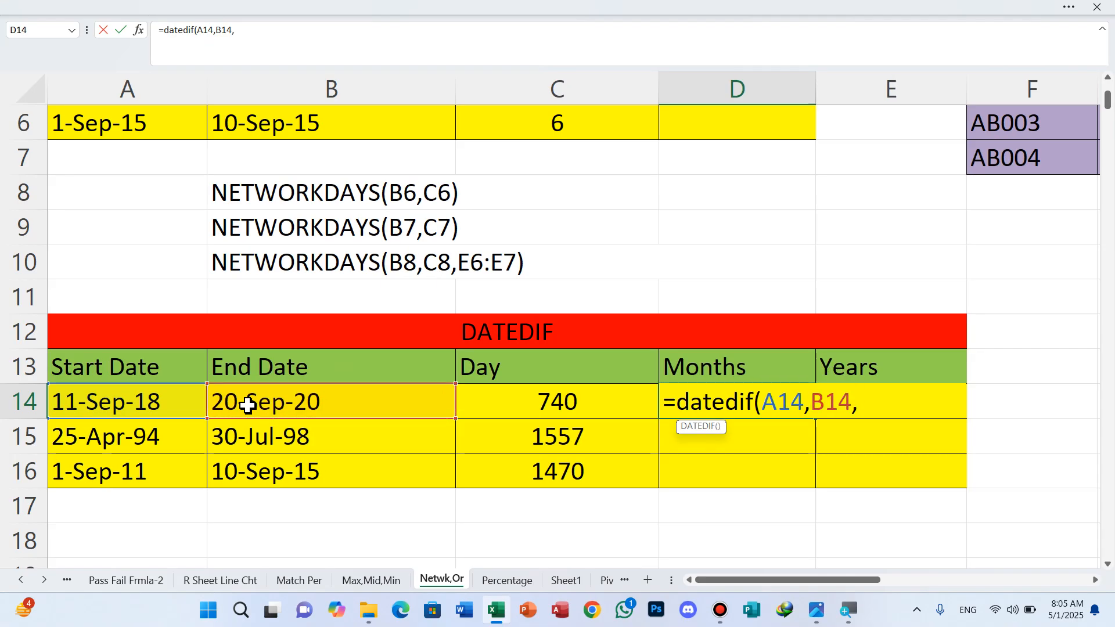
text("M"))
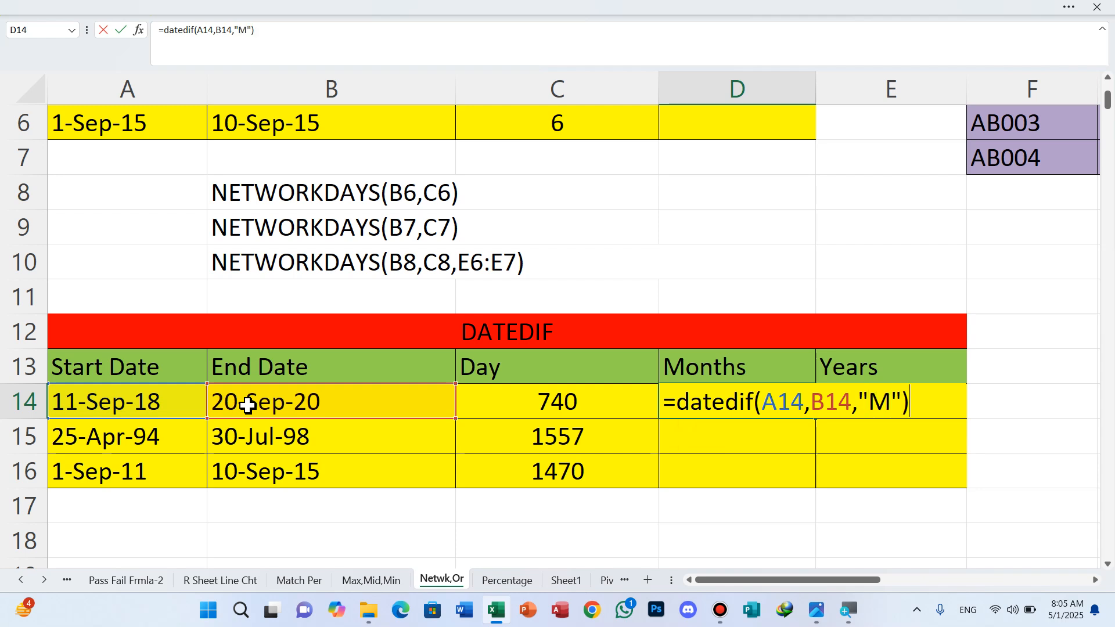
key(Return)
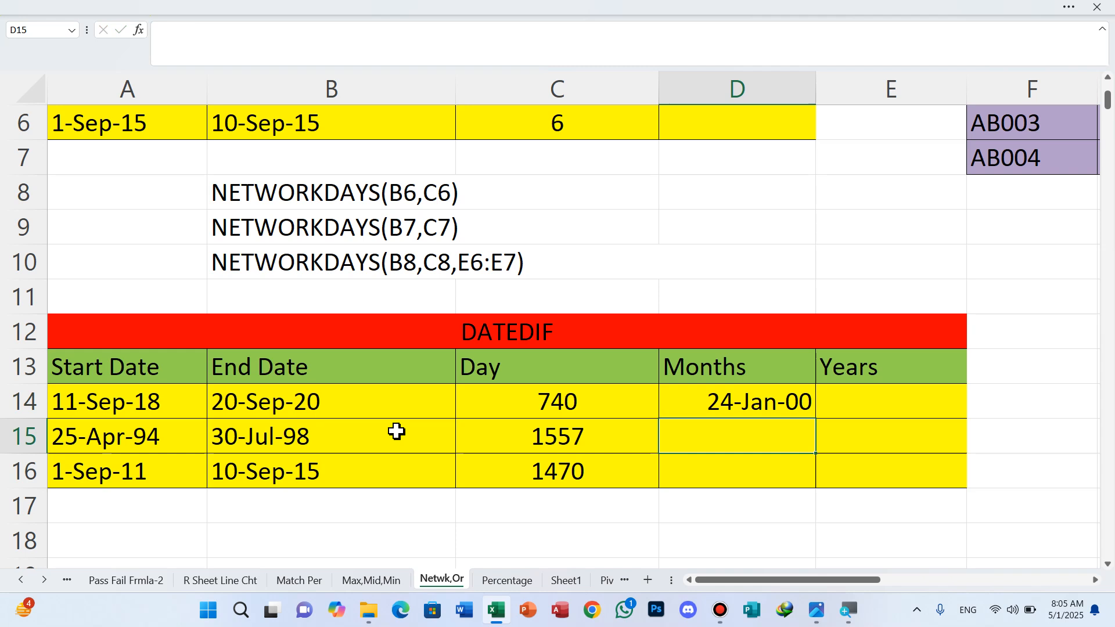
click(750, 411)
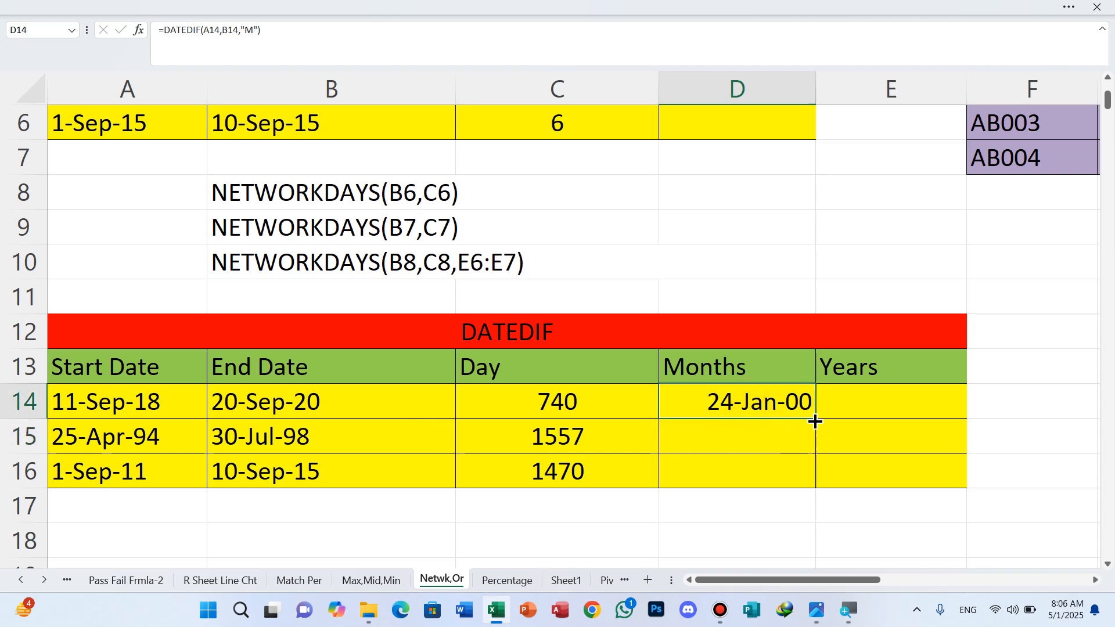
drag(816, 420, 806, 471)
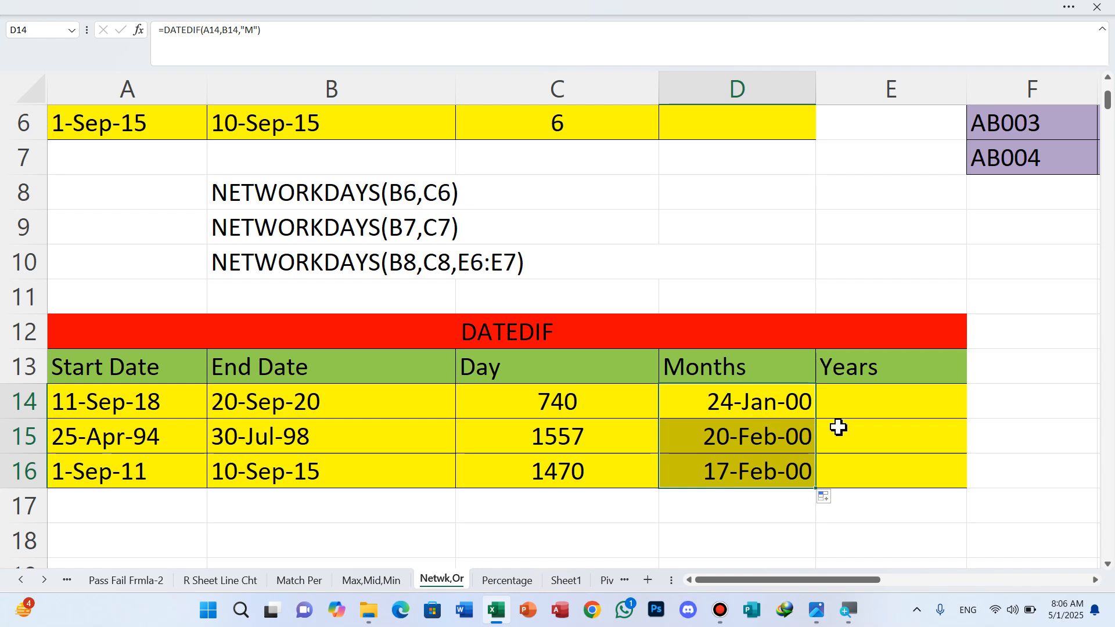
Step: Calculate the years between the start and end dates in E14 with =DATEDIF(A14,B14,"Y")
click(855, 403)
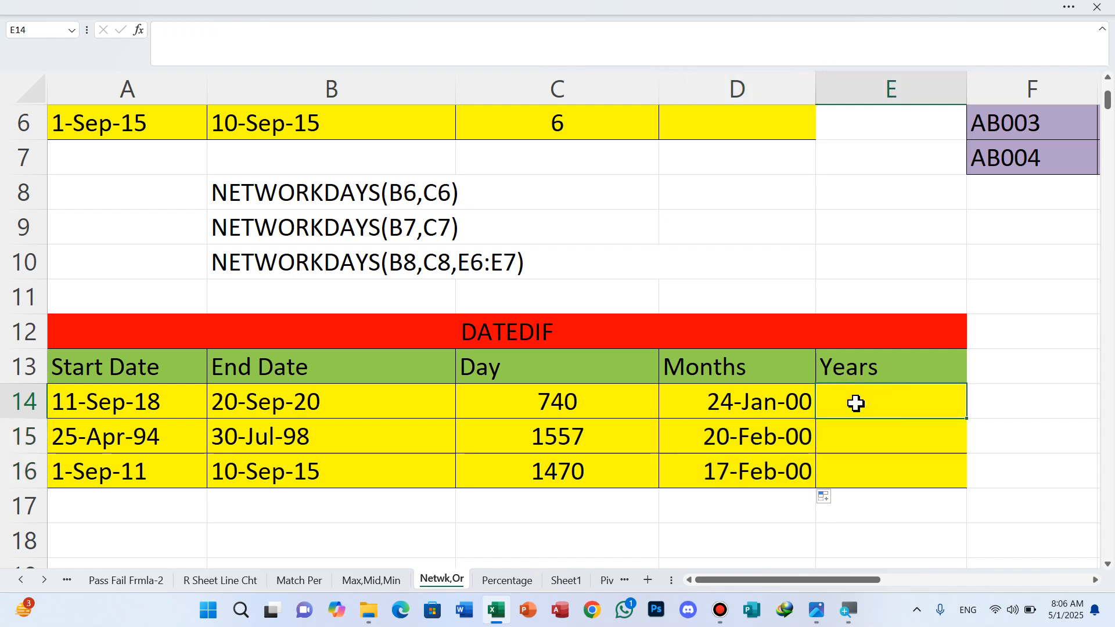
text(=)
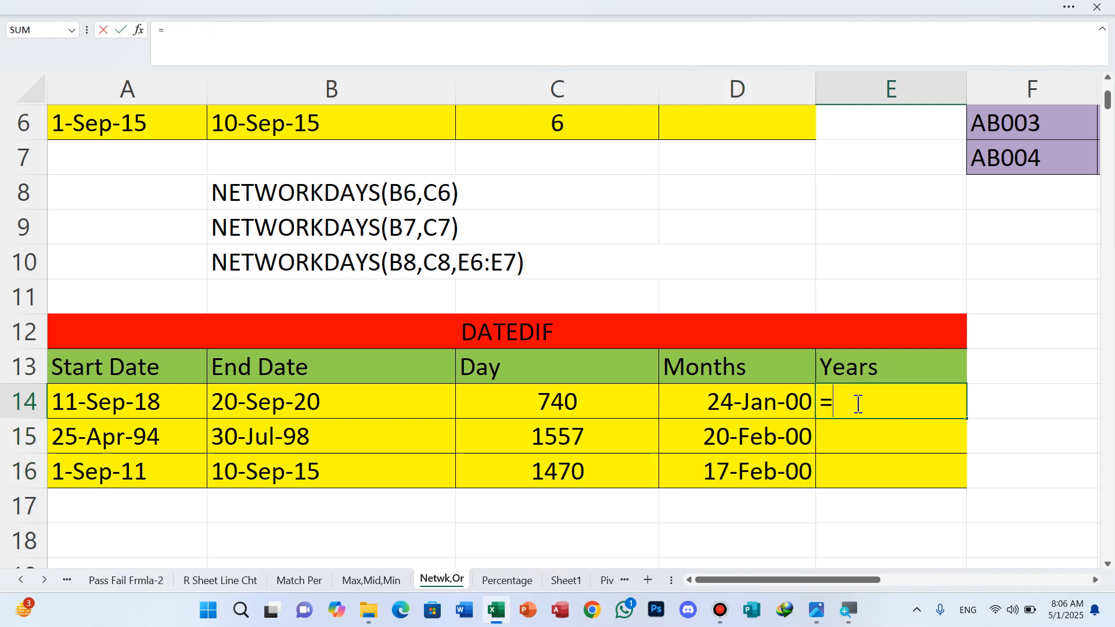
text(dated)
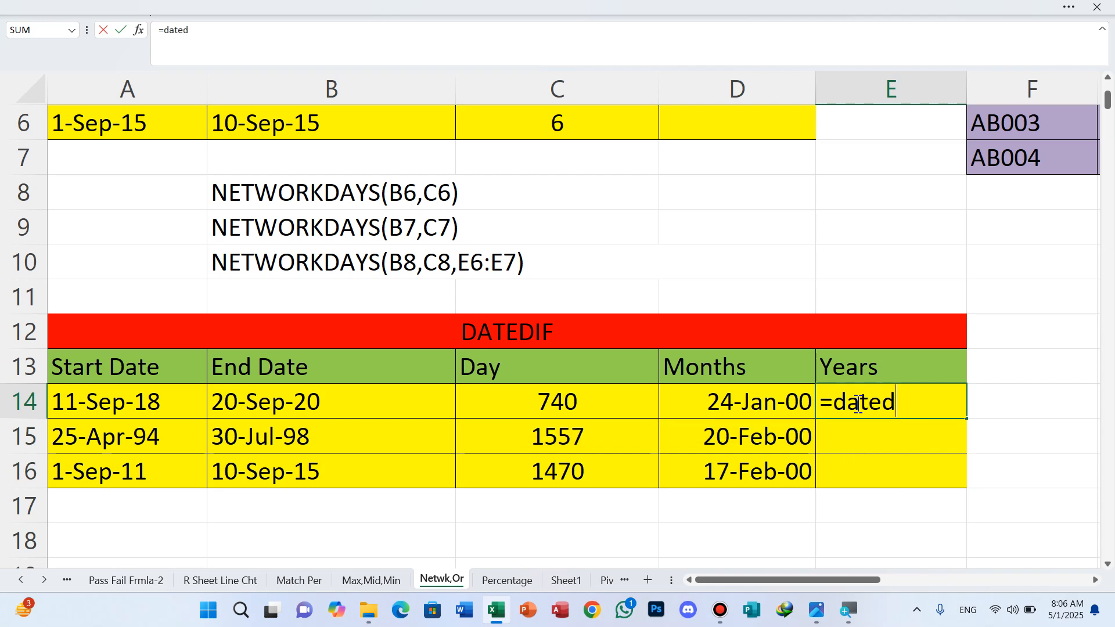
text(if()
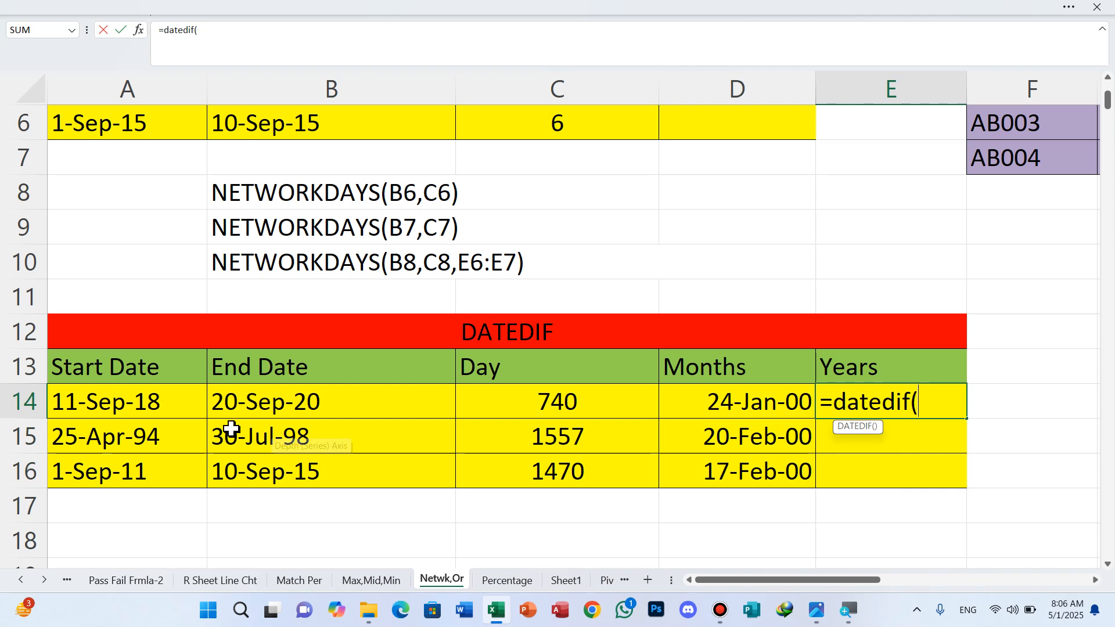
click(128, 410)
text(,)
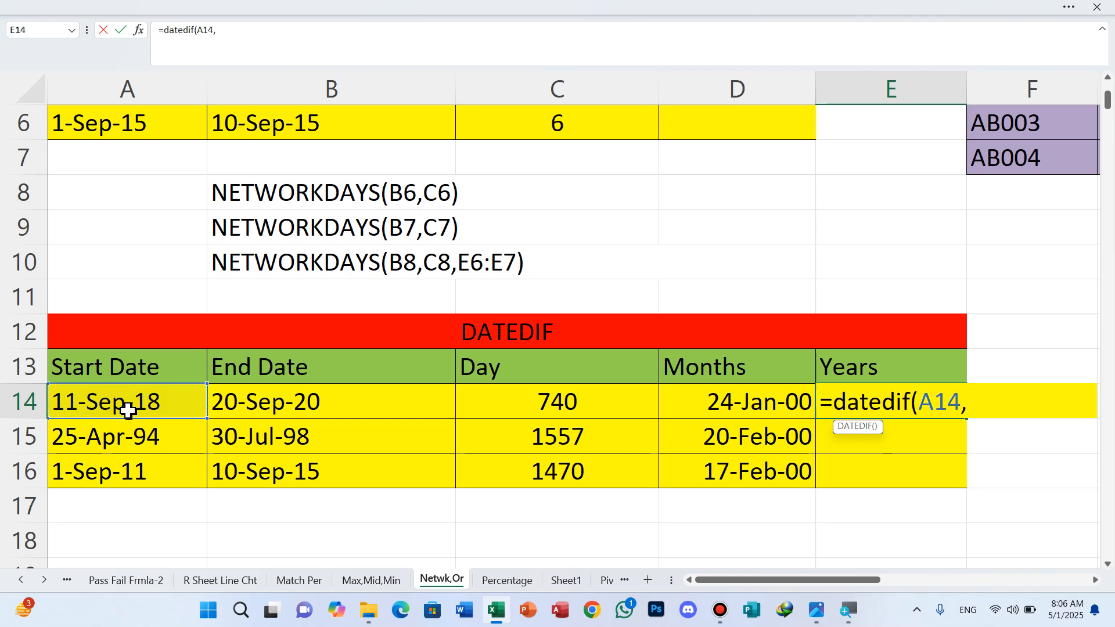
click(292, 405)
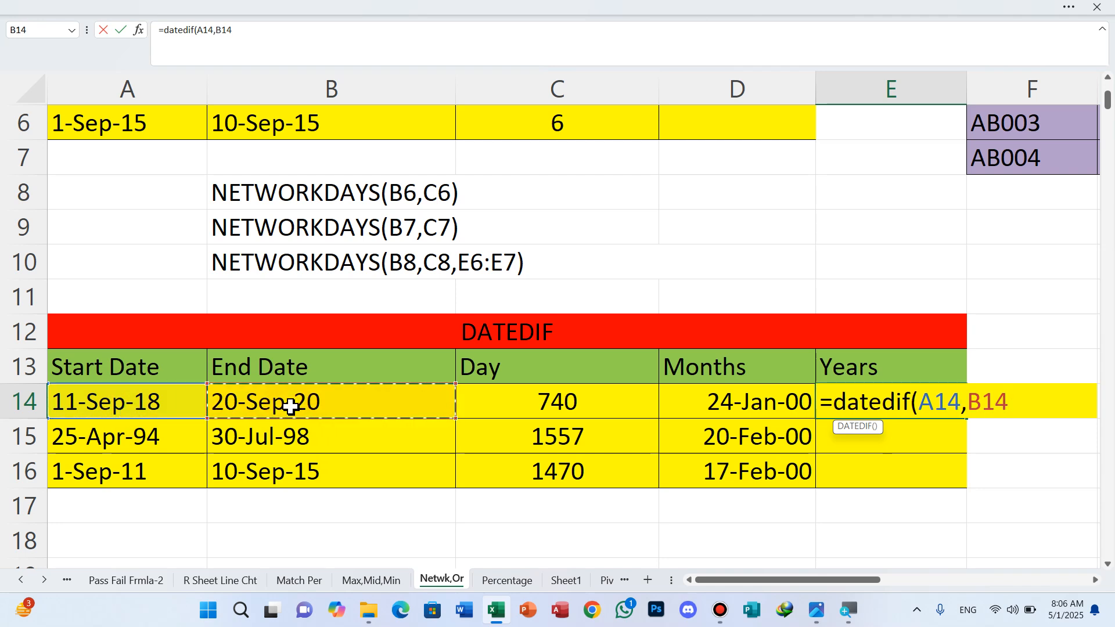
text(,"Y)
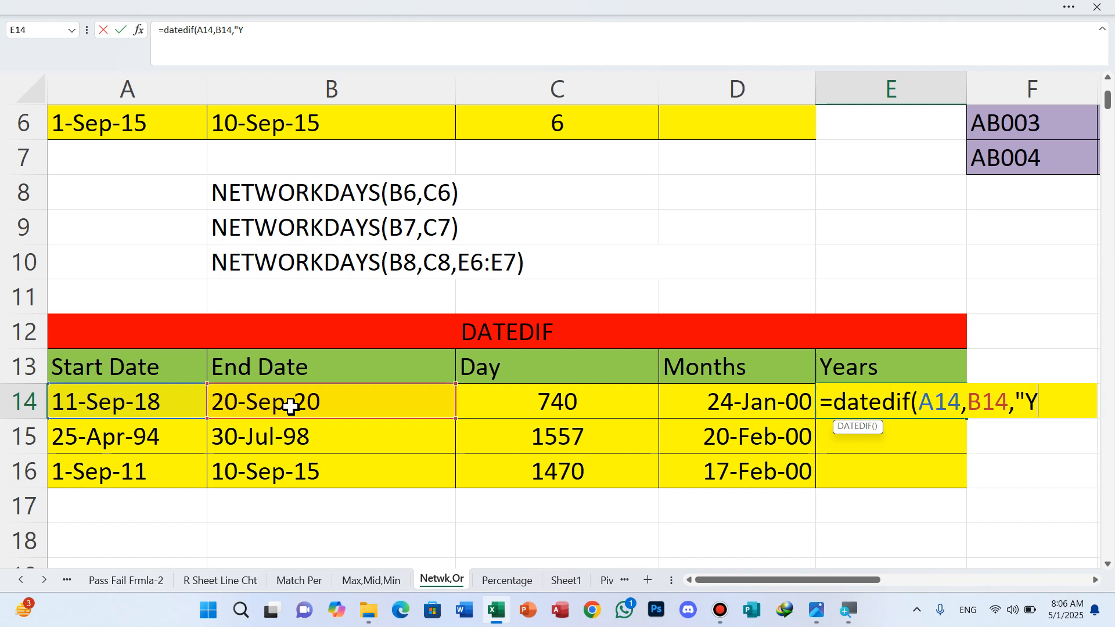
key(Return)
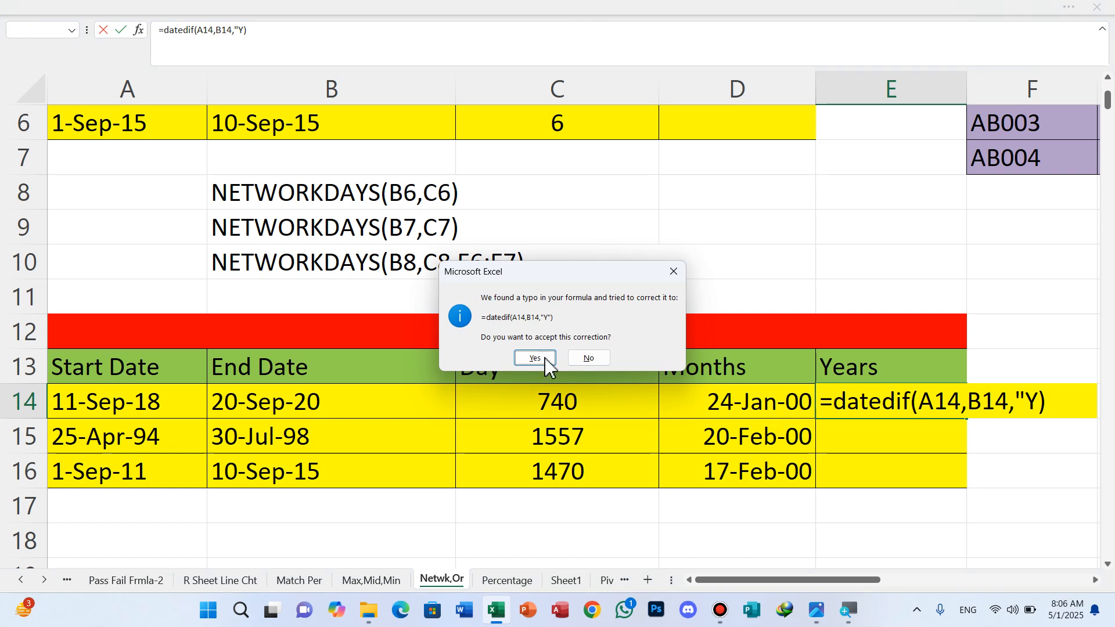
click(673, 271)
click(528, 384)
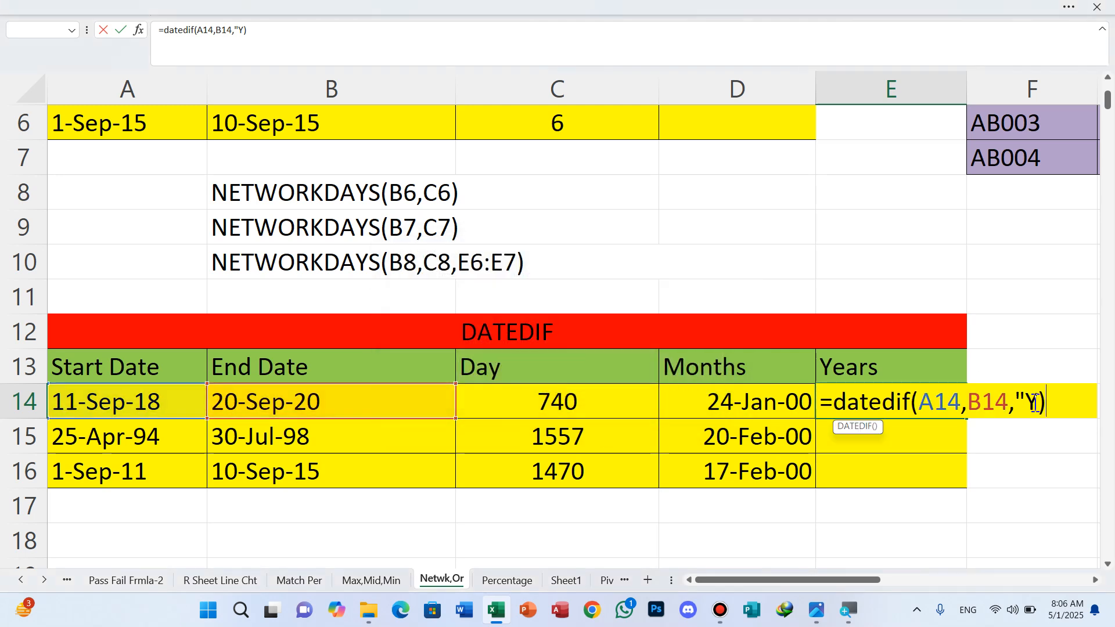
click(1039, 402)
text(")
key(Return)
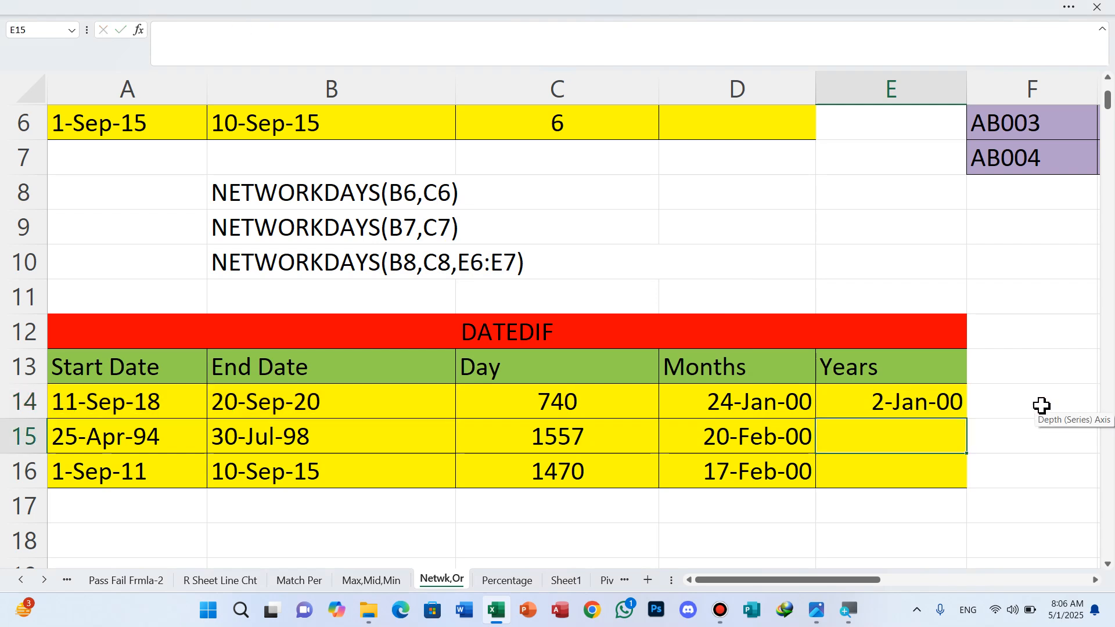
Step: Fill the Years formula from E14 down to E16 in the DATEDIF table
click(923, 403)
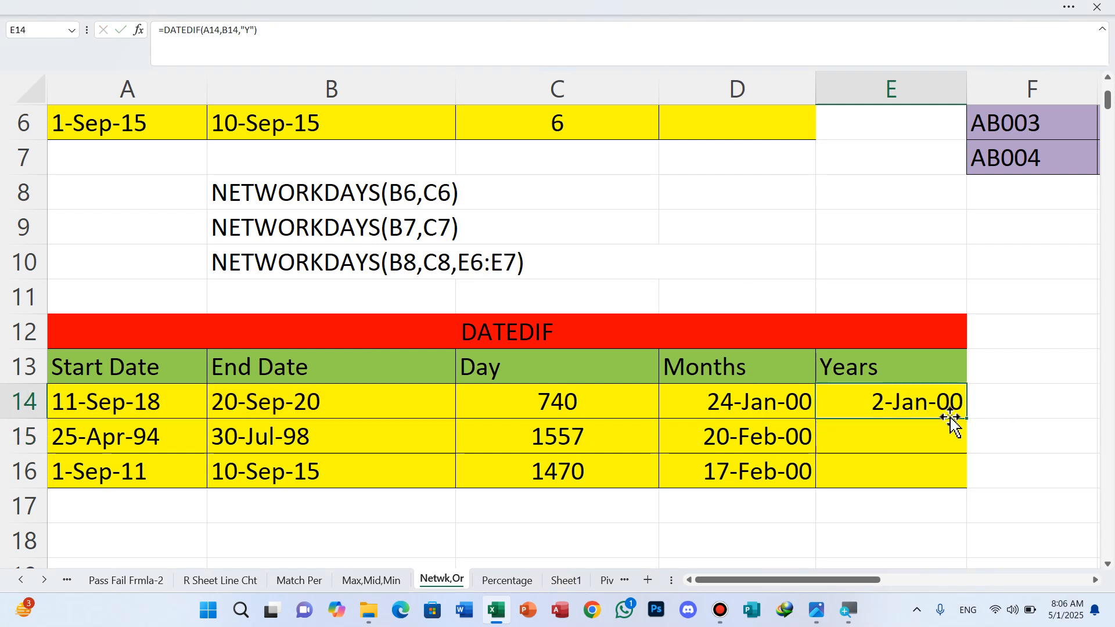
drag(968, 418, 960, 477)
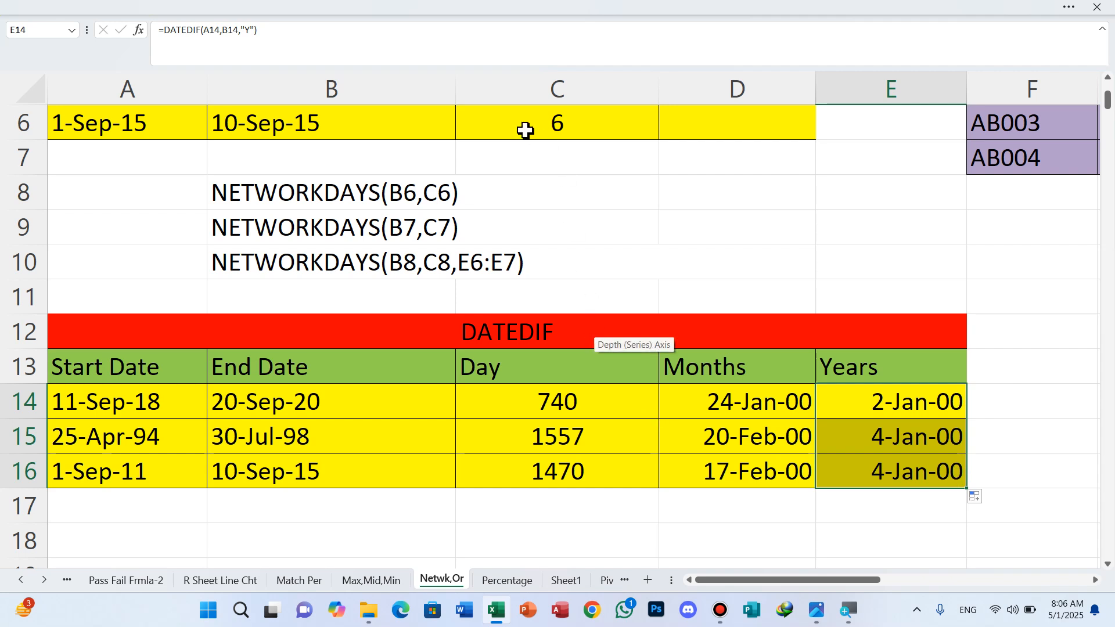
ctrl+scroll(651, 246, down, 4)
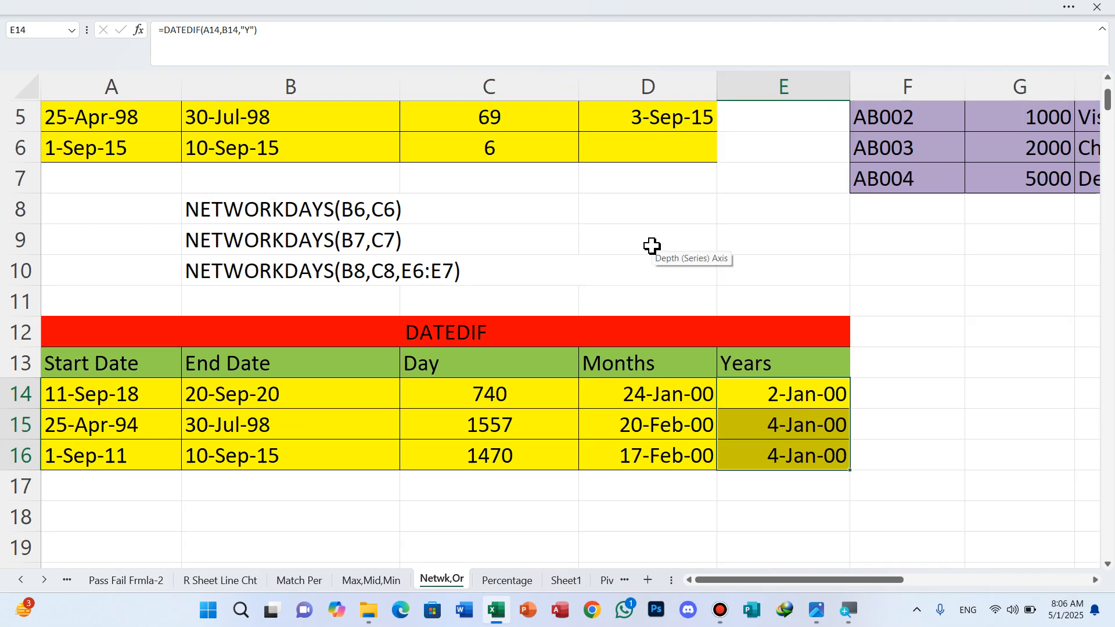
scroll(615, 197, up, 1)
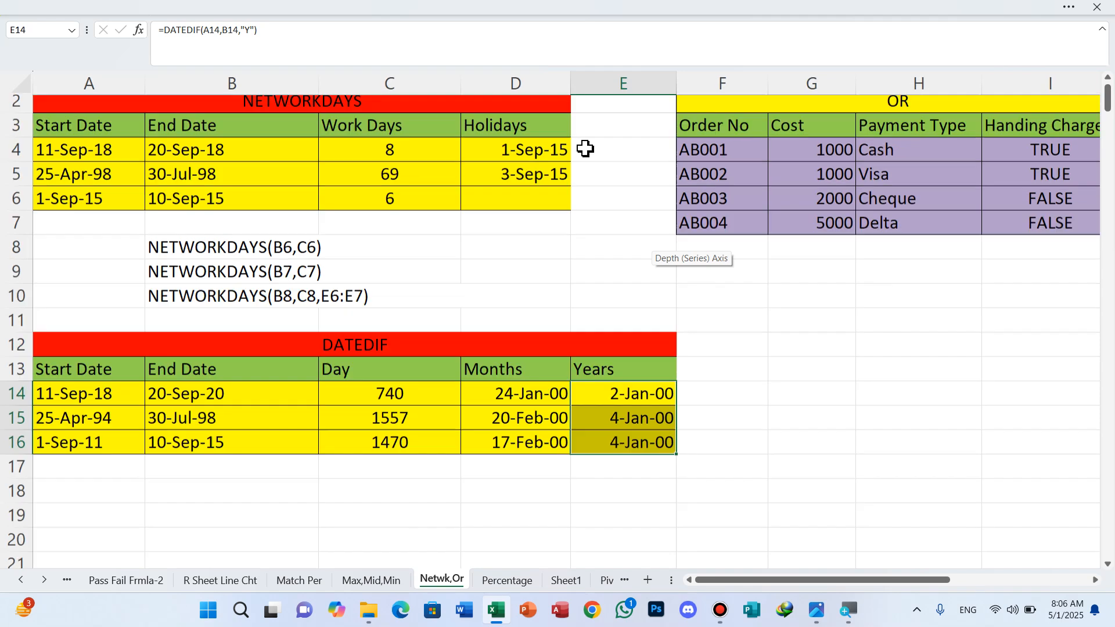
click(794, 418)
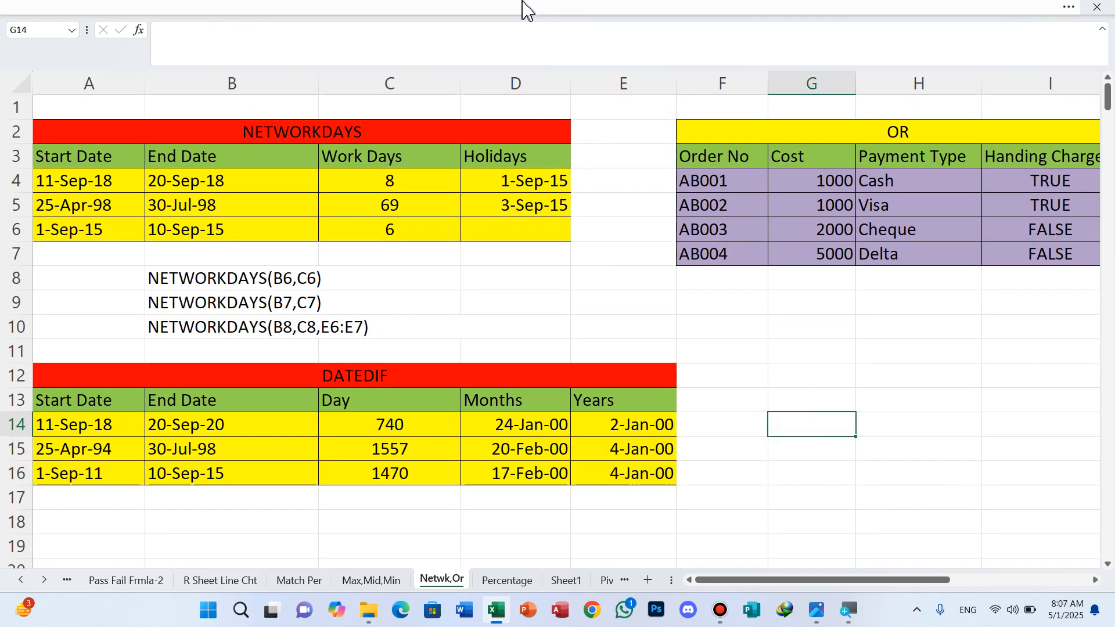
Step: Open the Percentage sheet and delete the empty column C beside the Example-1 table
mouse_move(524, 4)
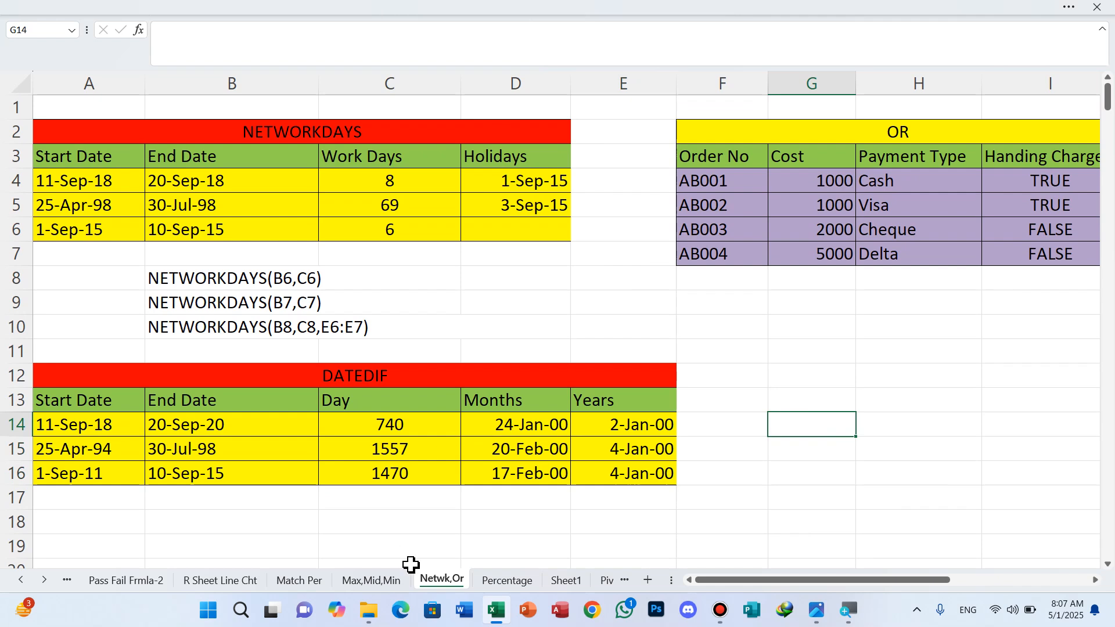
click(508, 581)
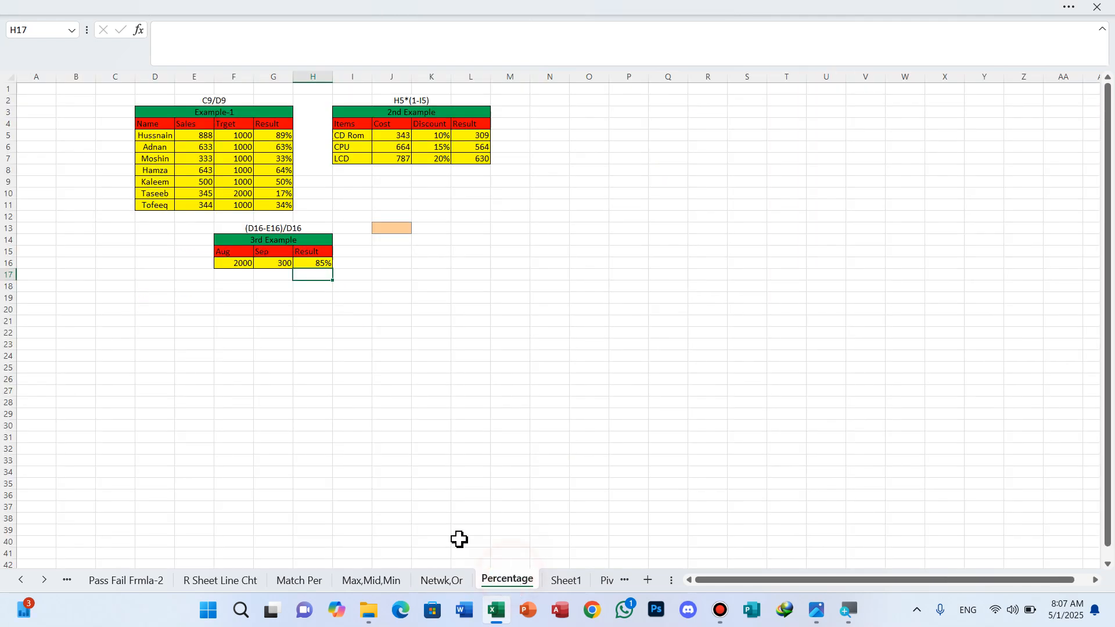
scroll(415, 379, up, 10)
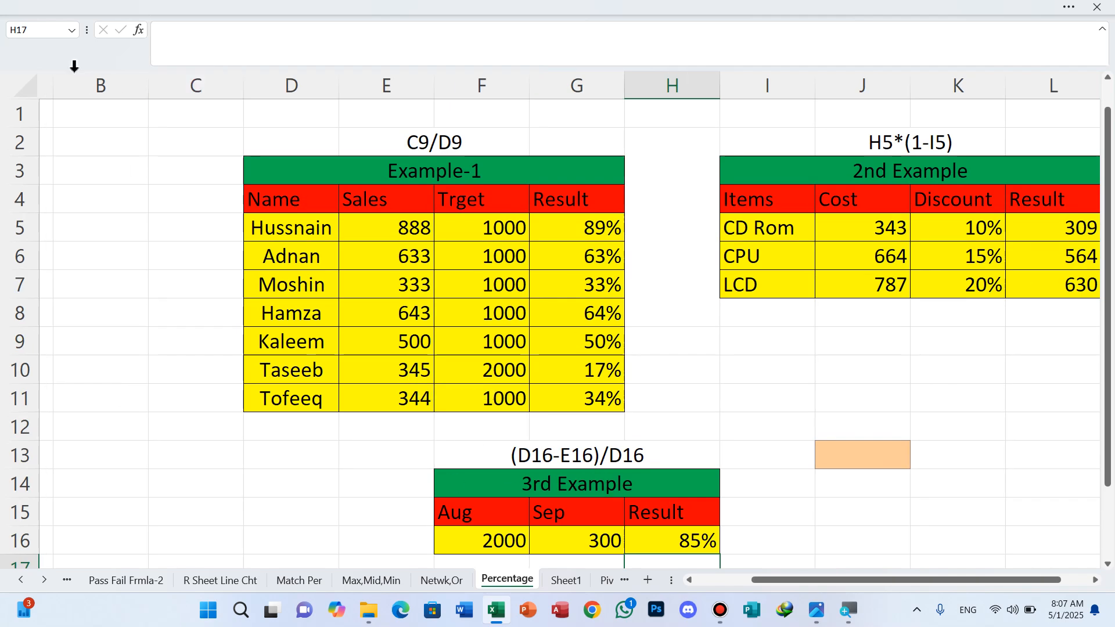
click(93, 85)
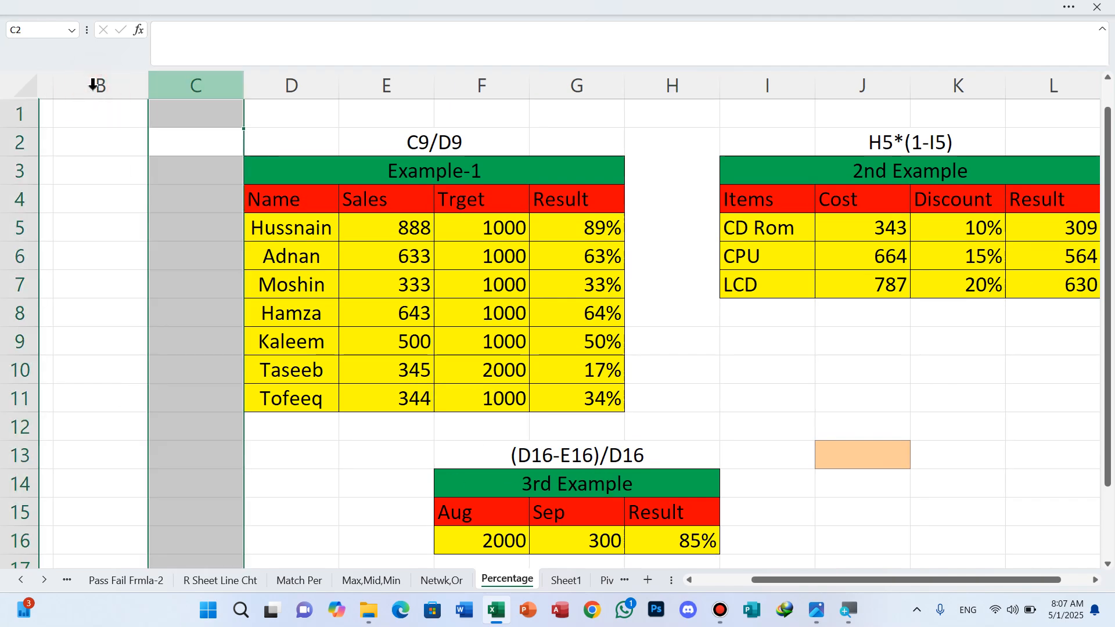
key(ctrl+minus)
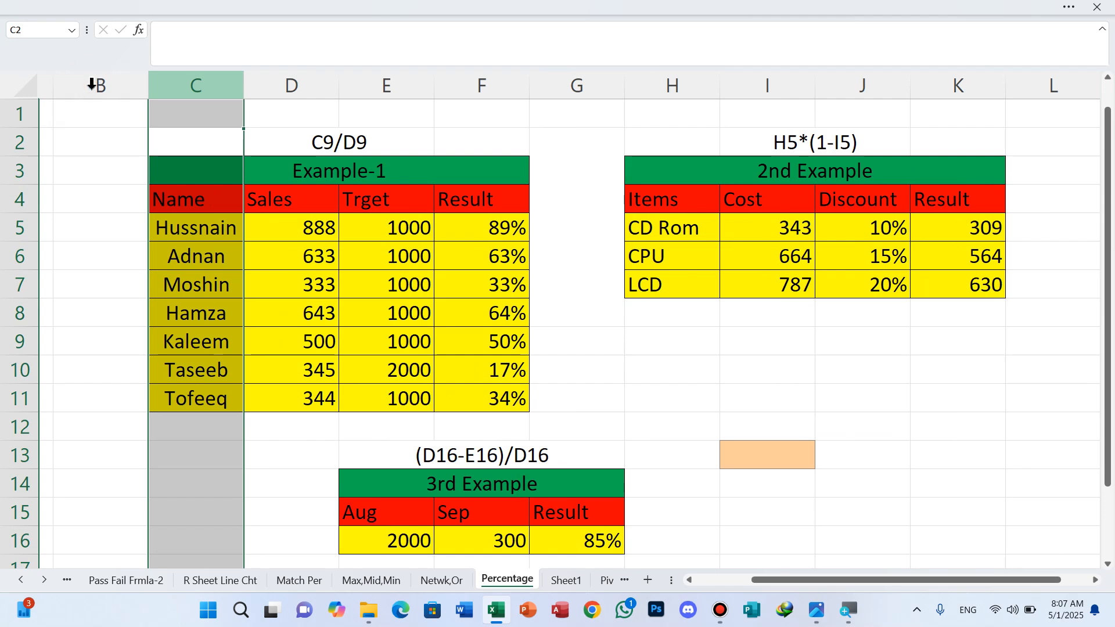
click(89, 77)
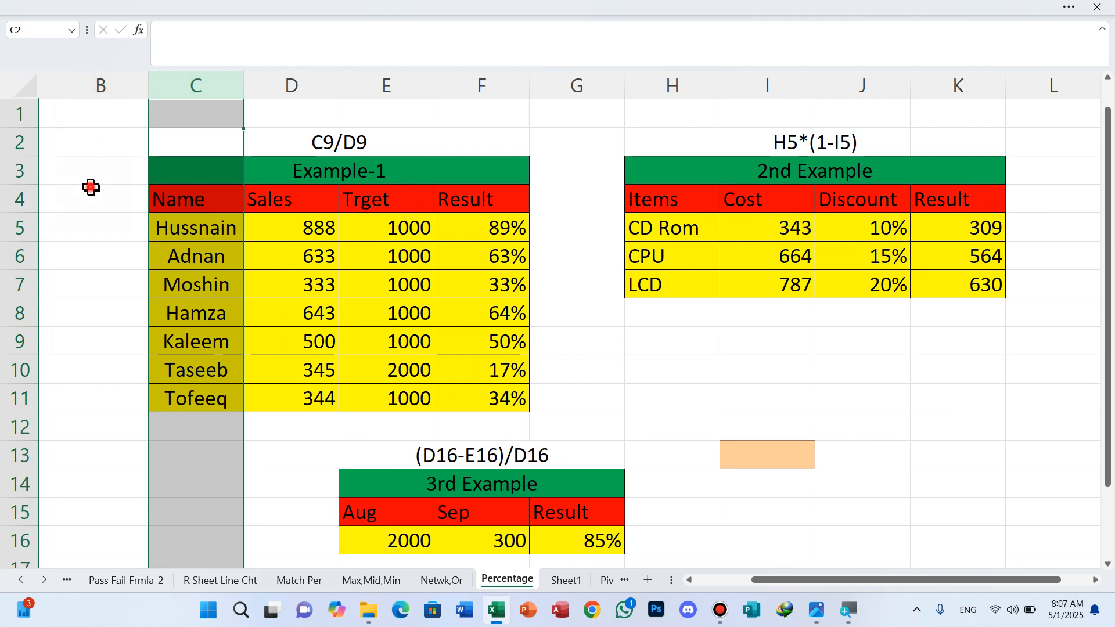
click(91, 187)
click(48, 77)
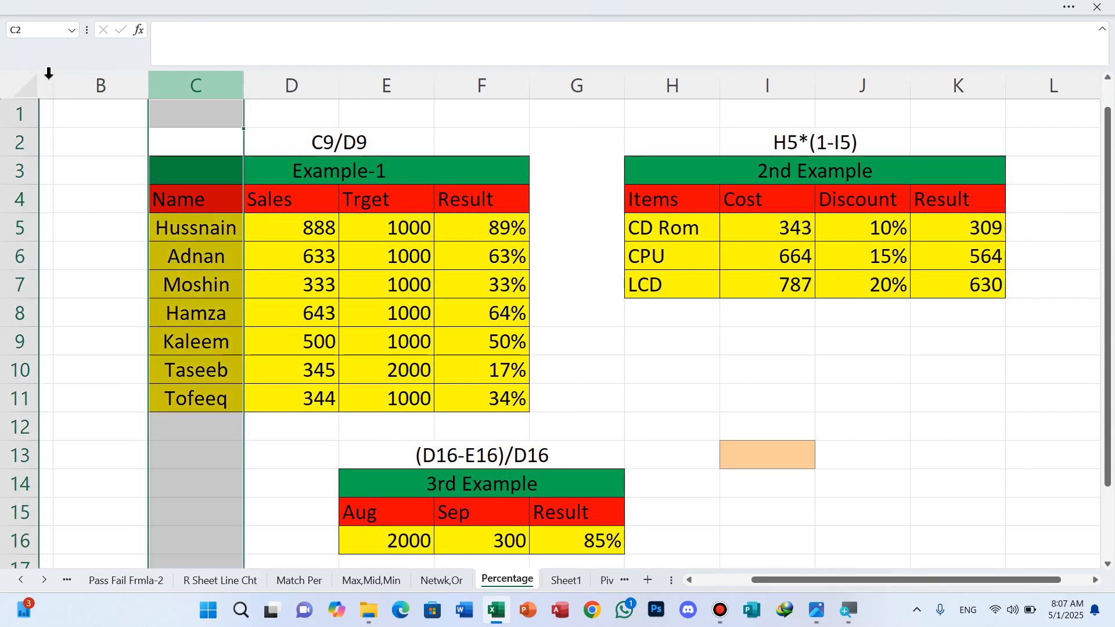
click(90, 83)
key(ctrl+minus)
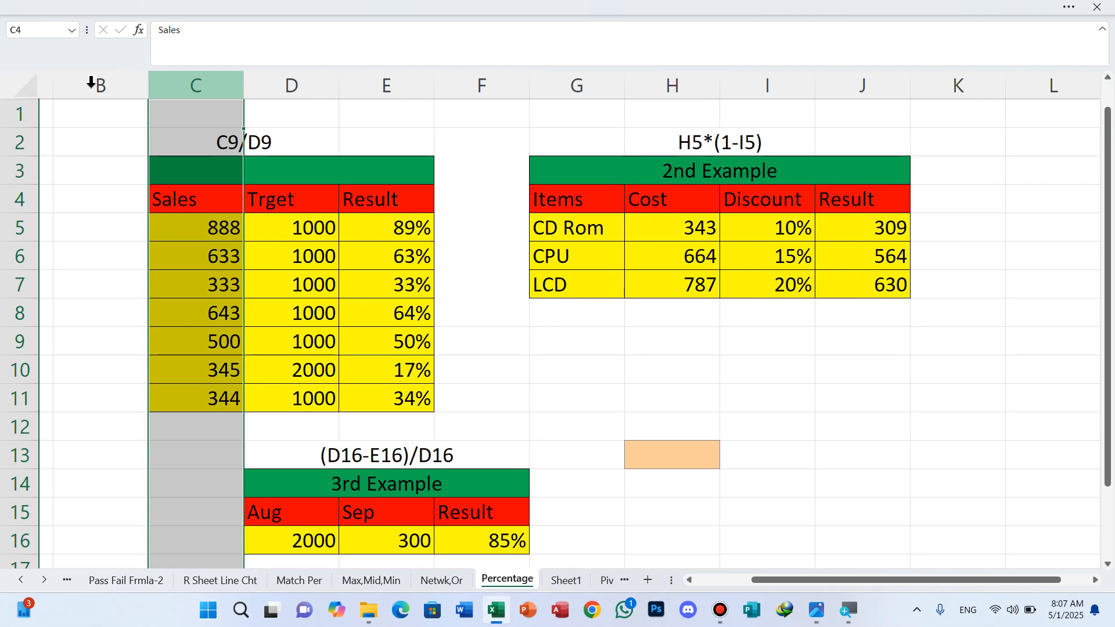
key(ctrl+z)
click(86, 251)
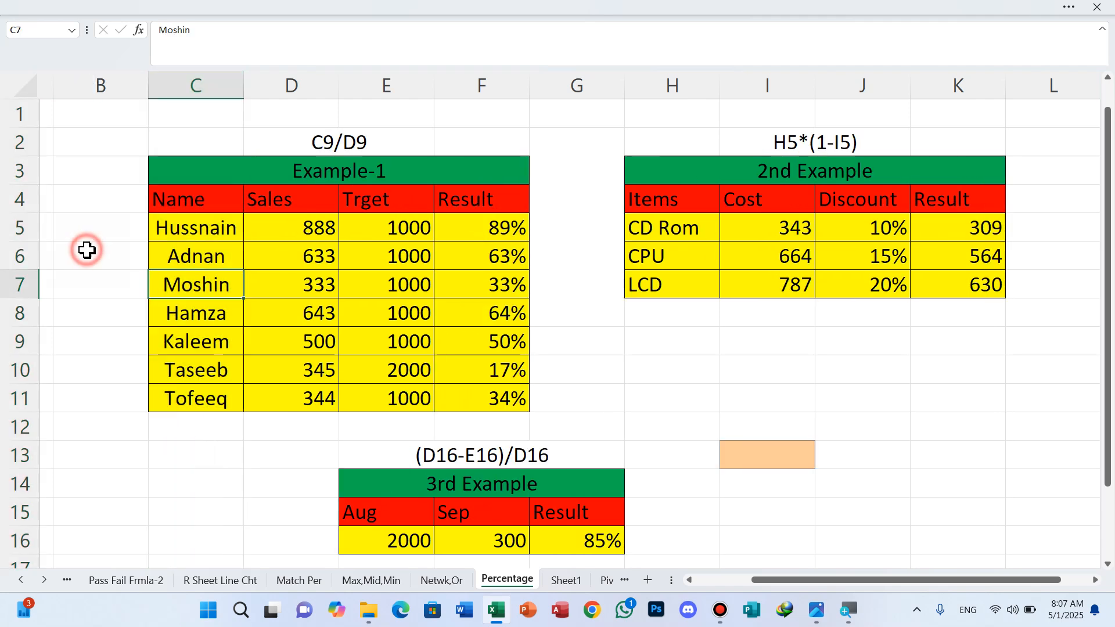
Step: Delete the two empty columns A and B so the Example-1 table starts in column A
scroll(87, 250, down, 5)
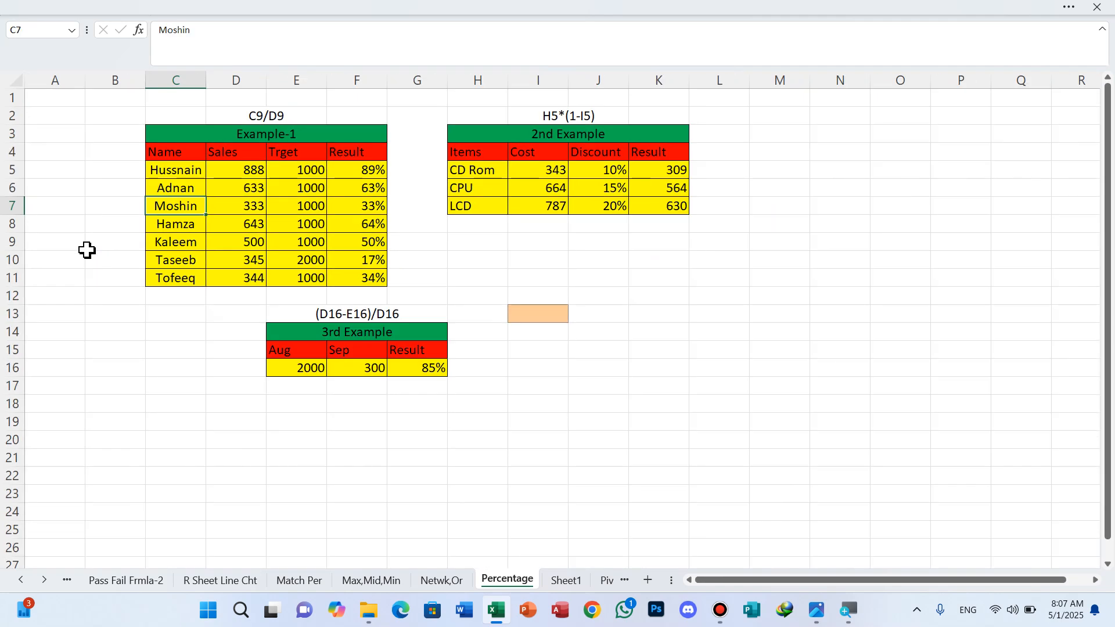
scroll(87, 250, down, 1)
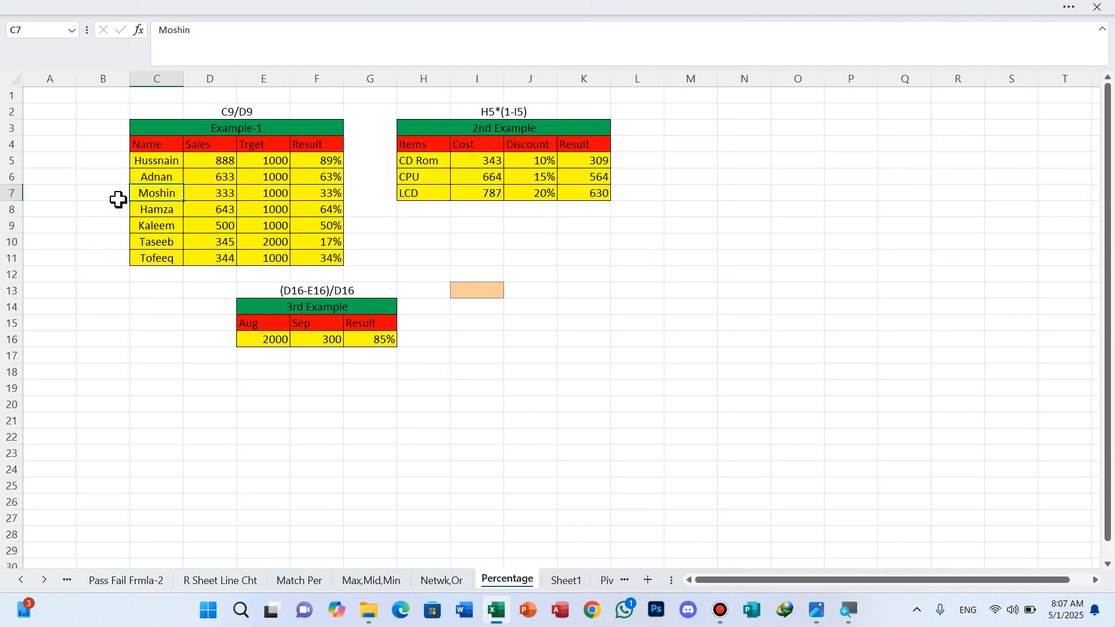
click(44, 75)
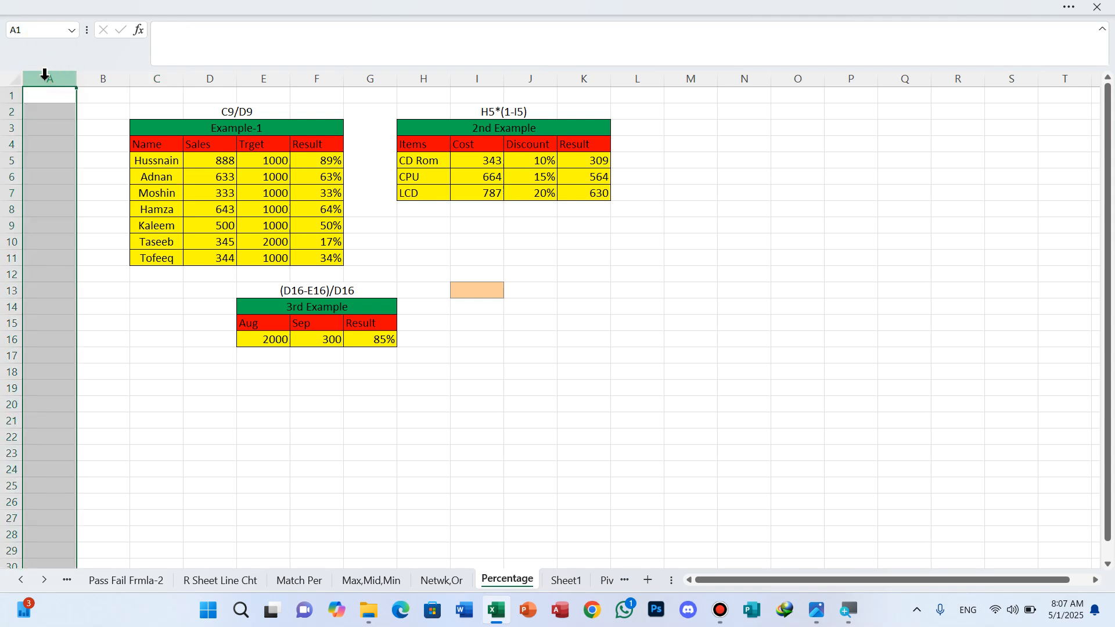
key(ctrl+minus)
key(ctrl+minus)
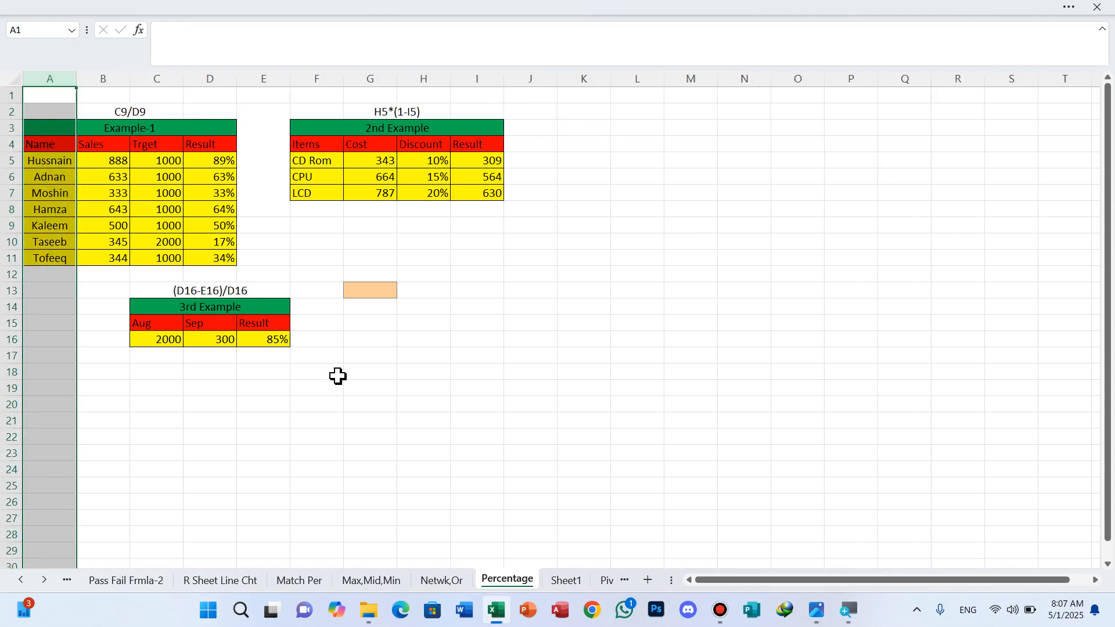
click(486, 376)
Step: Clear the Result percentages in D5 to D11 of the Example-1 table
scroll(334, 306, up, 4)
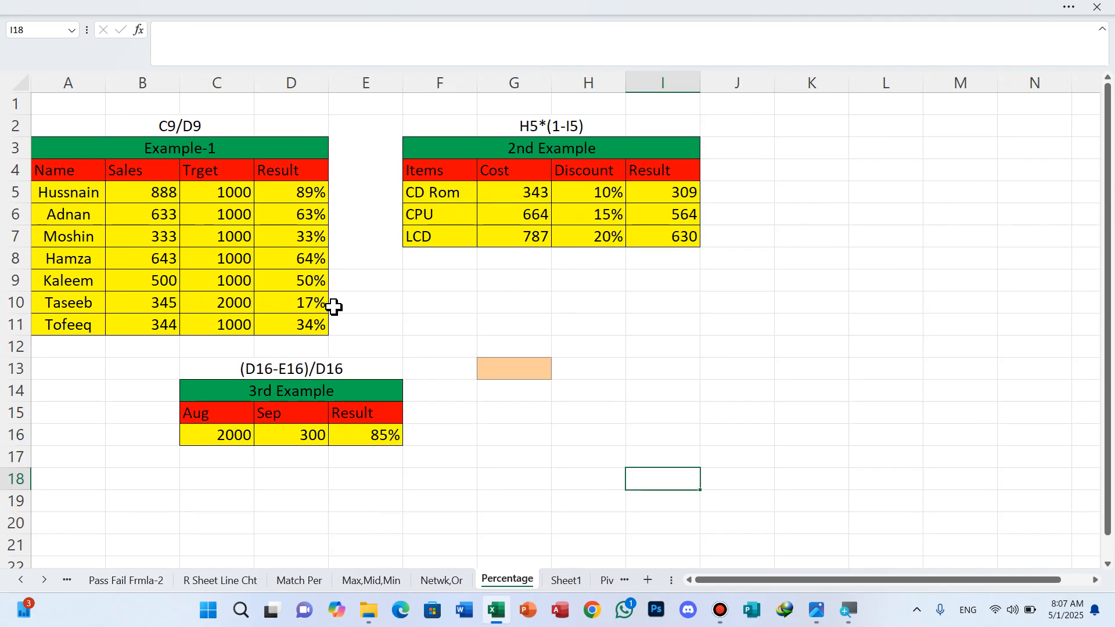
drag(845, 580, 733, 580)
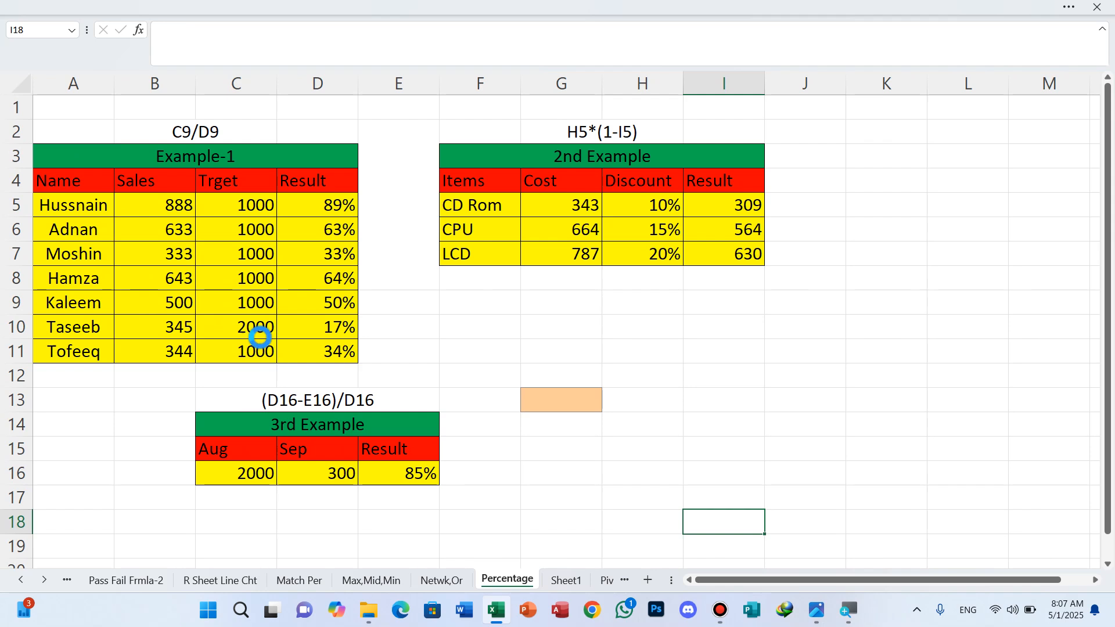
scroll(261, 337, up, 1)
drag(812, 581, 699, 577)
click(459, 371)
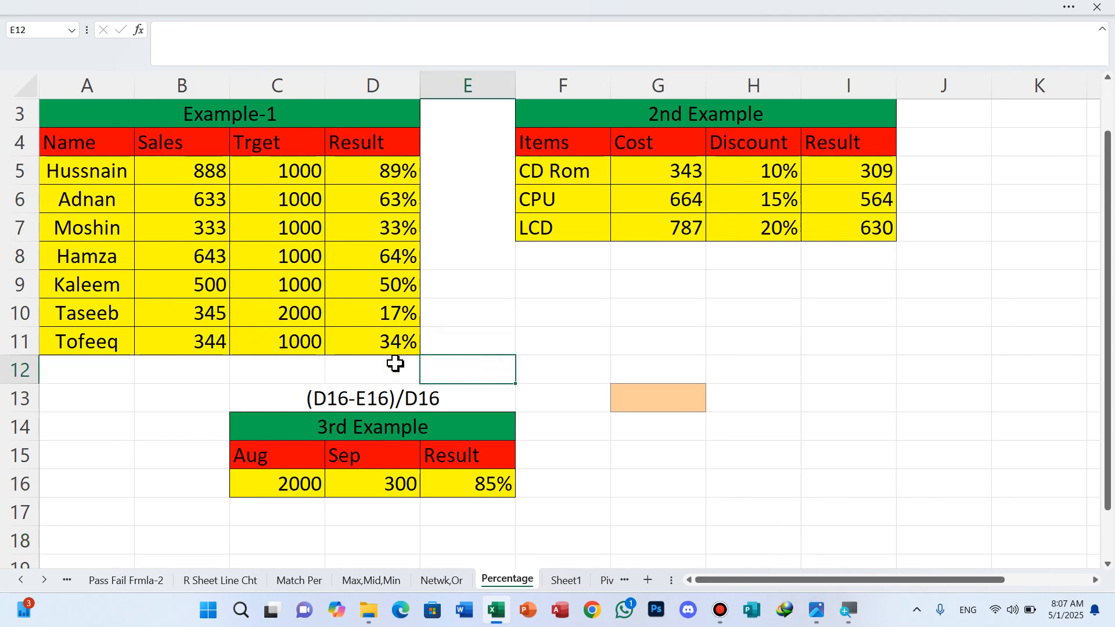
drag(373, 170, 405, 339)
key(Delete)
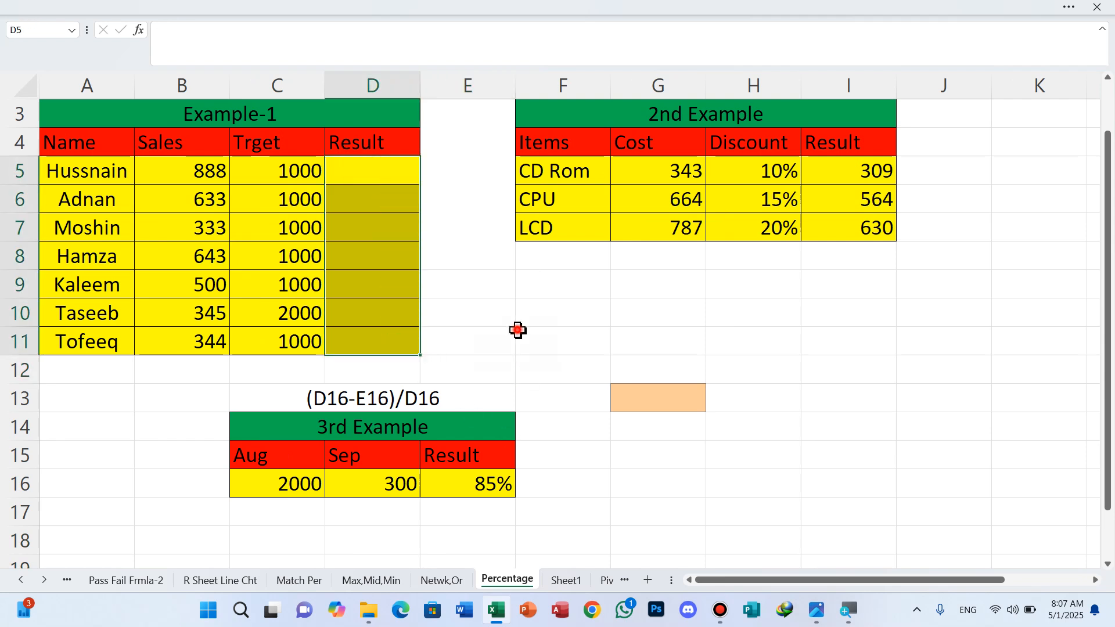
click(519, 332)
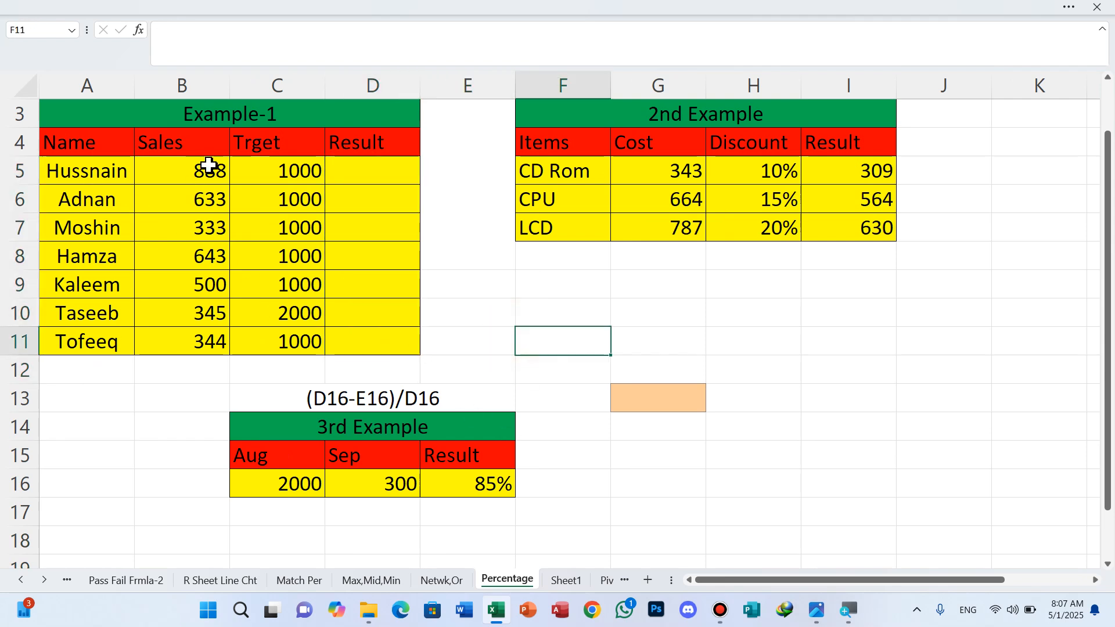
Step: Enter the formula =B5/C5 in D5 of the Example-1 table to divide Sales by target
drag(290, 198, 297, 343)
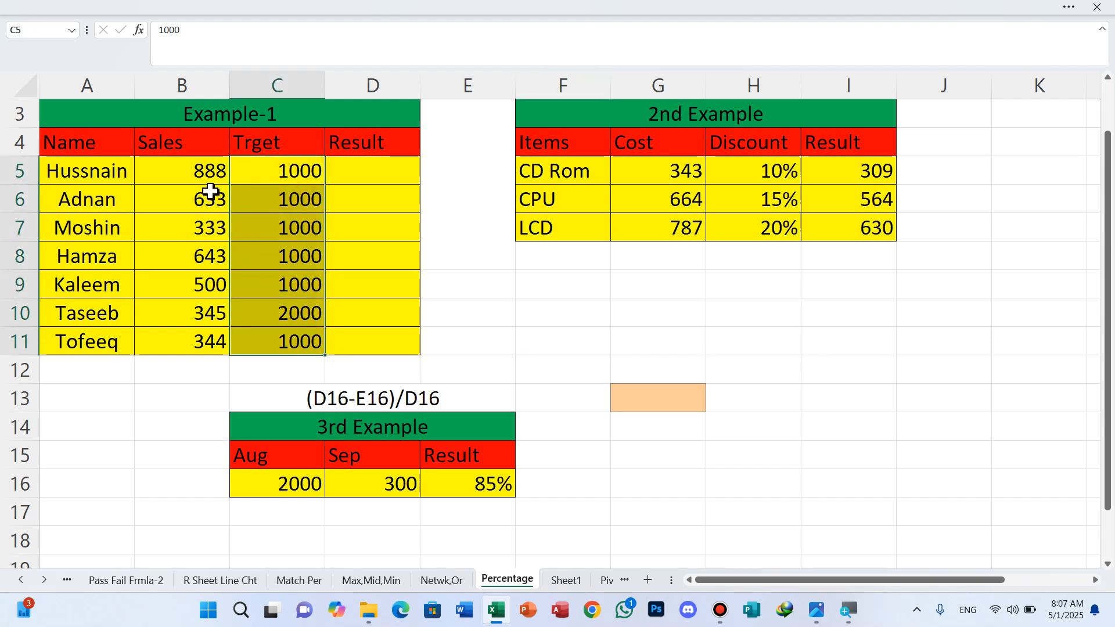
drag(204, 176, 198, 343)
click(372, 180)
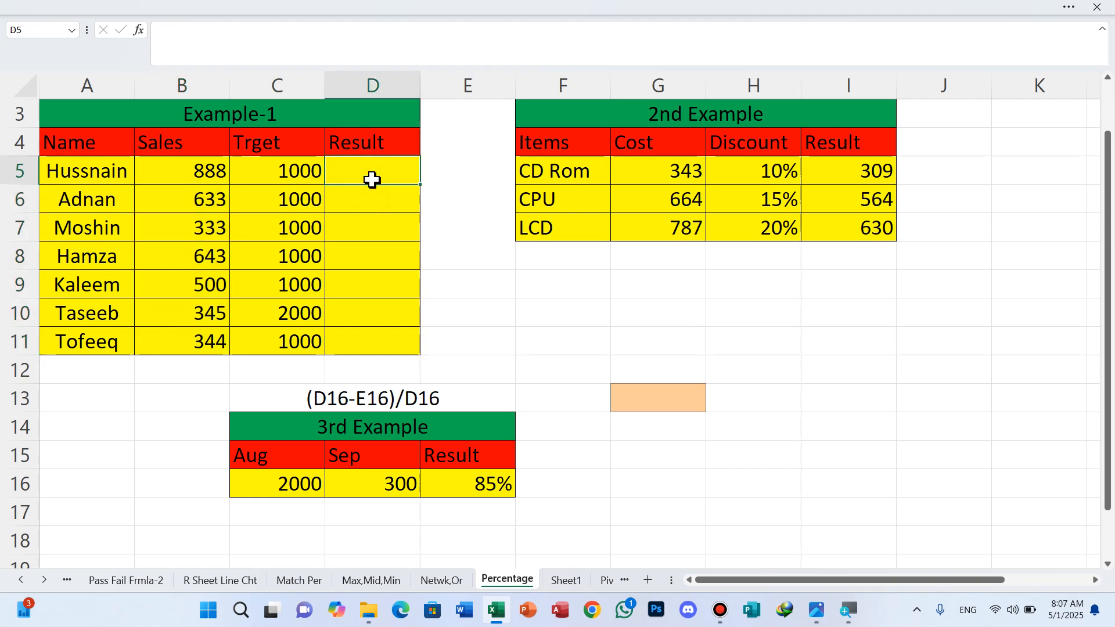
double_click(372, 180)
text(=)
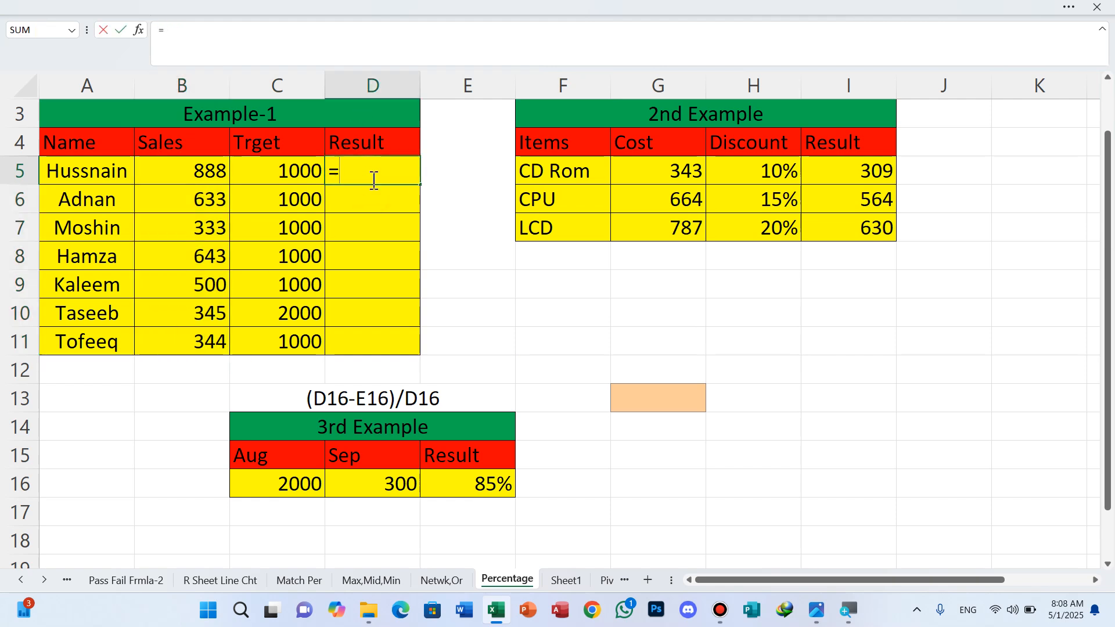
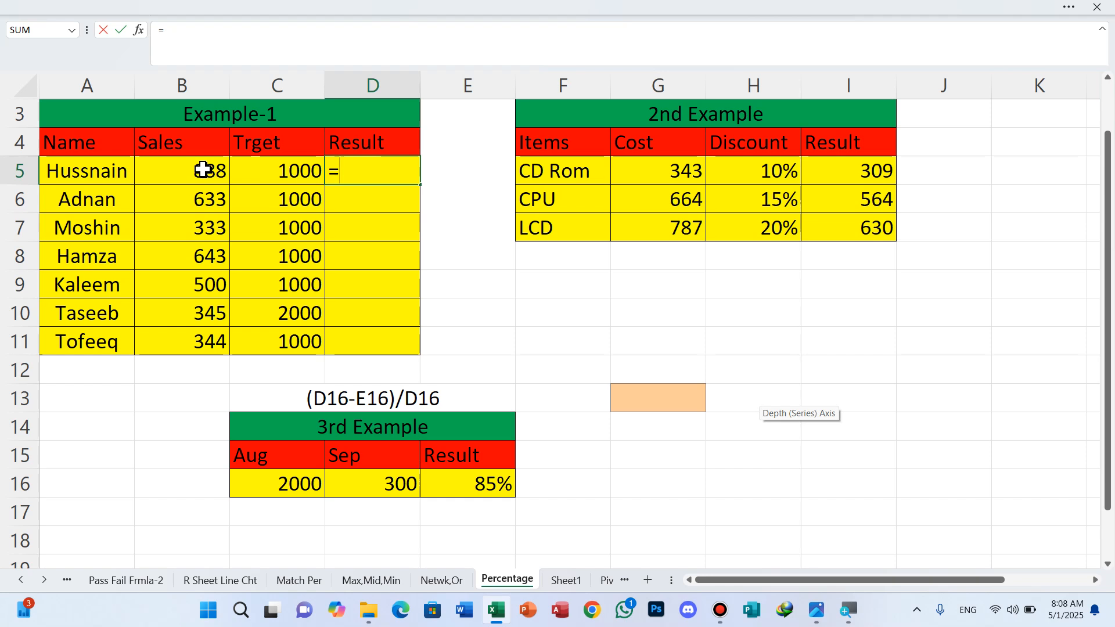
click(202, 169)
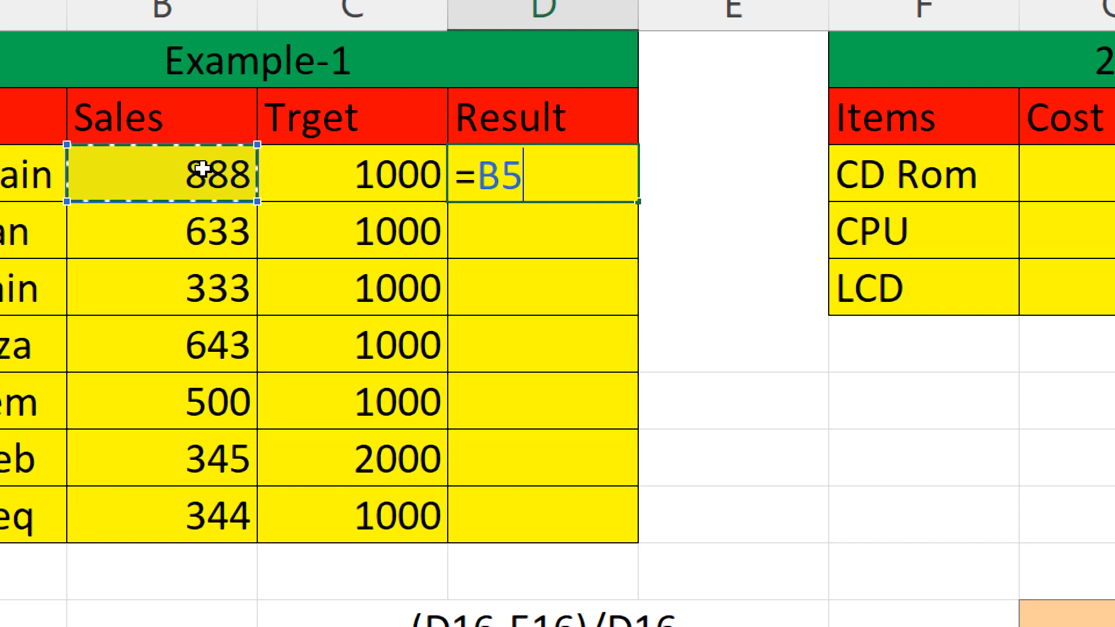
text(/)
click(269, 26)
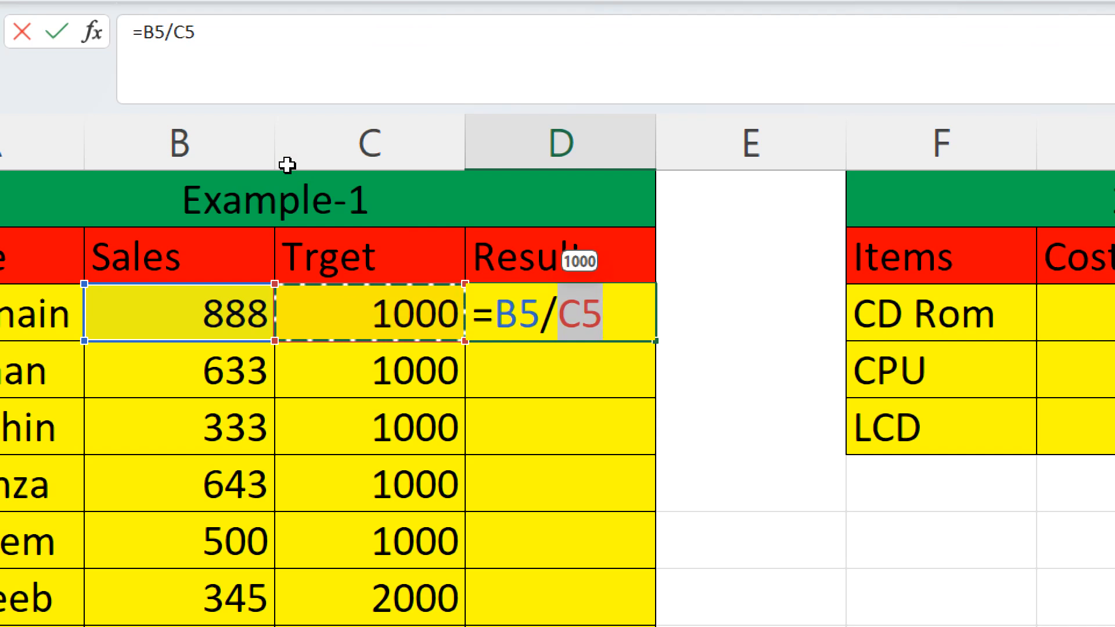
key(Return)
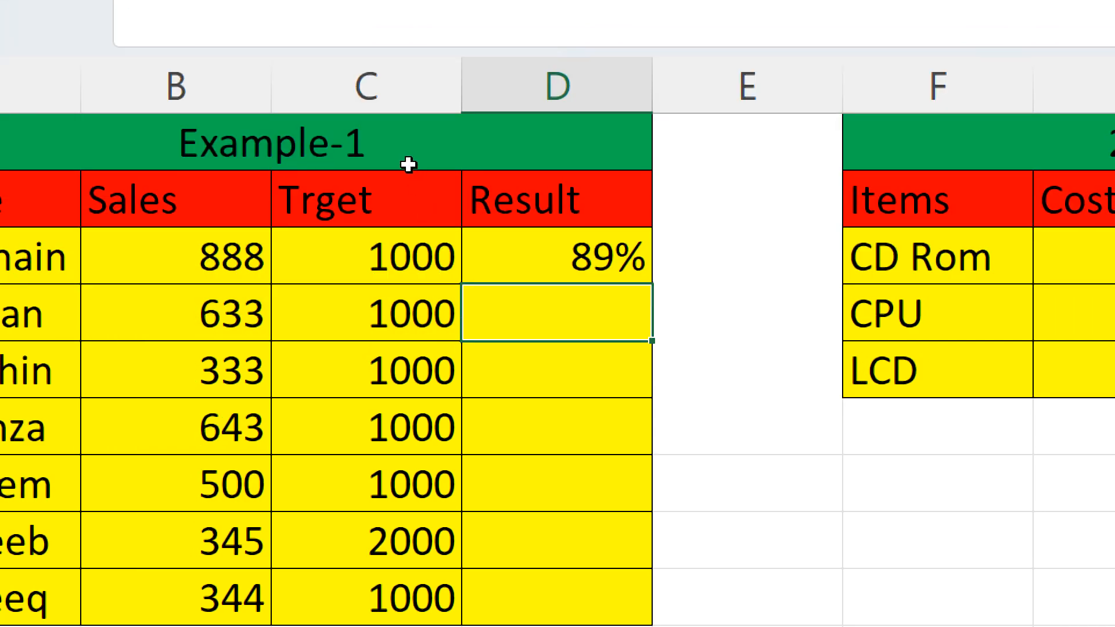
Step: Fill the Result formula from D5 down to D11 in the Example-1 table
key(Up)
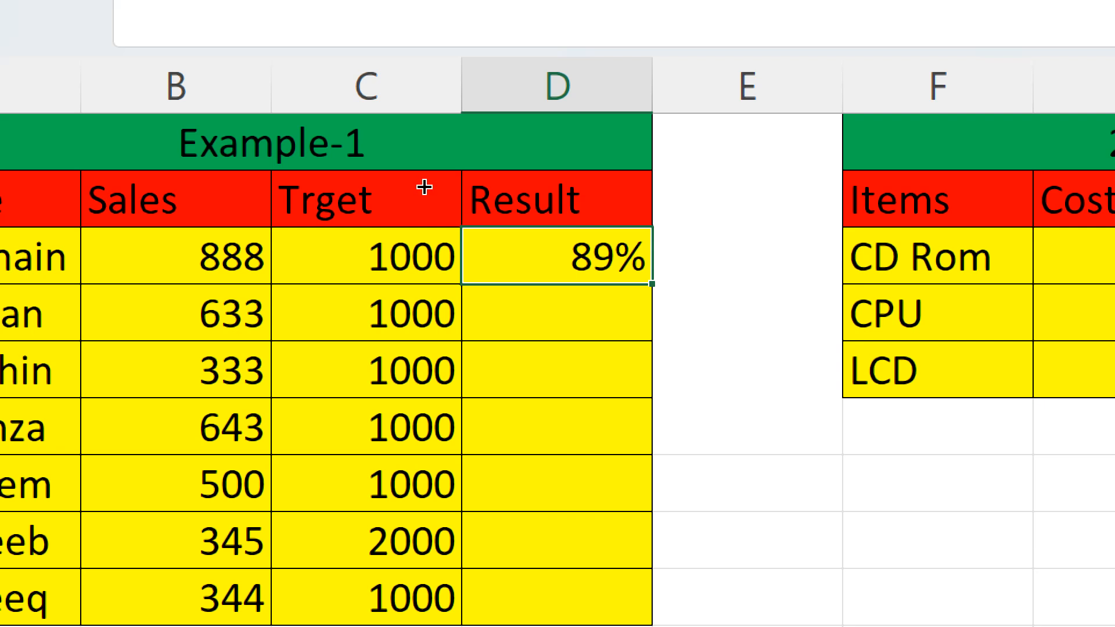
key(shift+Down)
key(shift+Down)
key(shift+Down)
key(shift+Down)
key(shift+Down)
key(shift+Down)
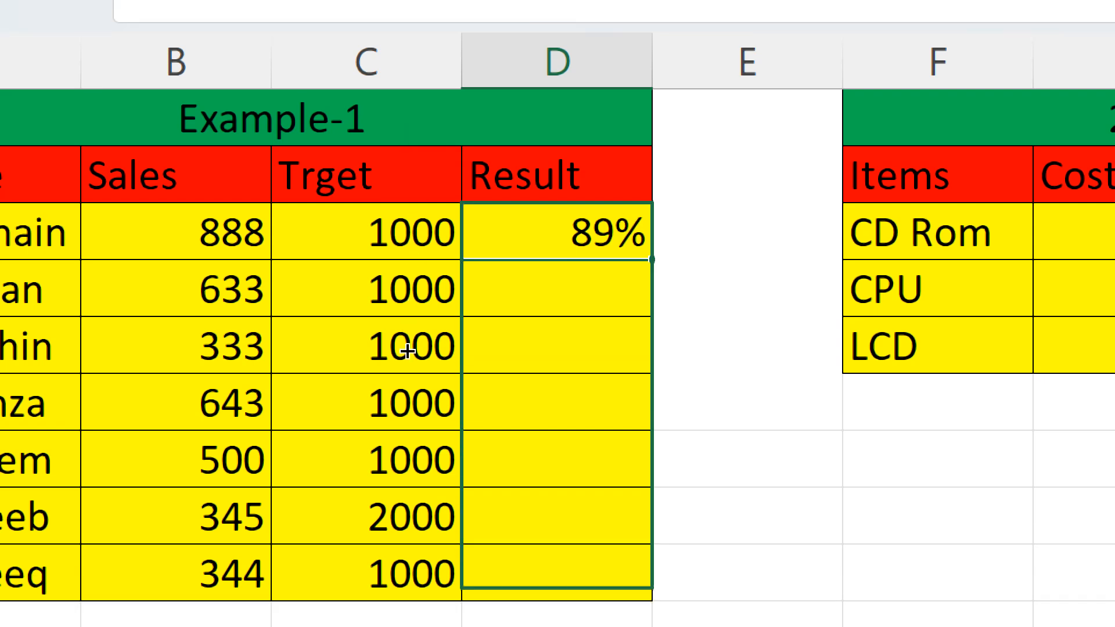
key(ctrl+d)
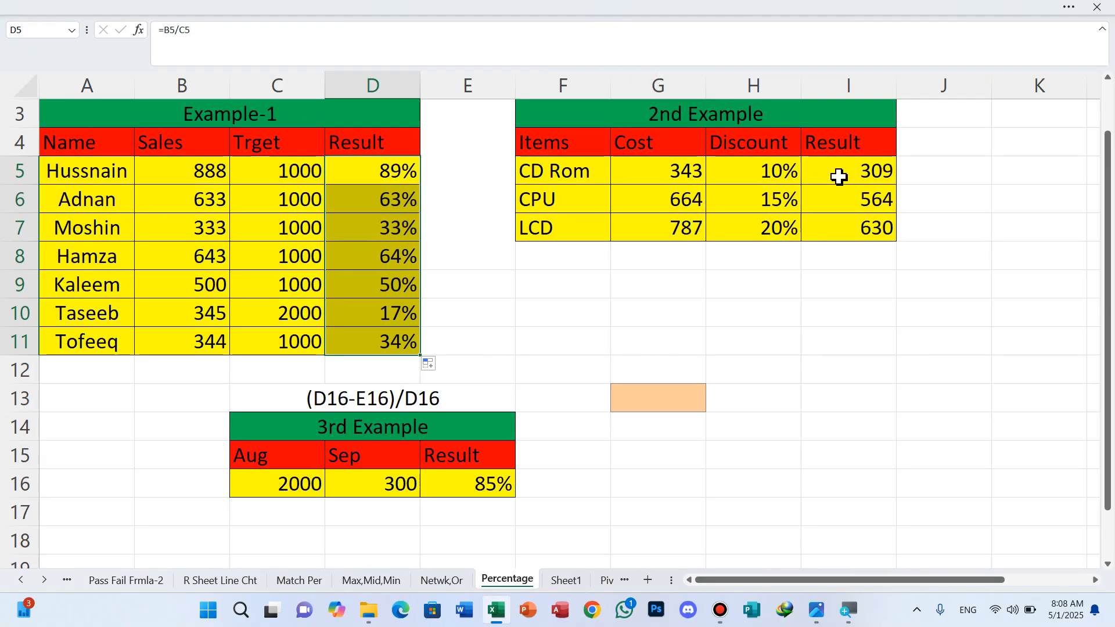
Step: Clear the Result values in I5 to I7 of the 2nd Example table
drag(840, 175, 858, 229)
key(ctrl+d)
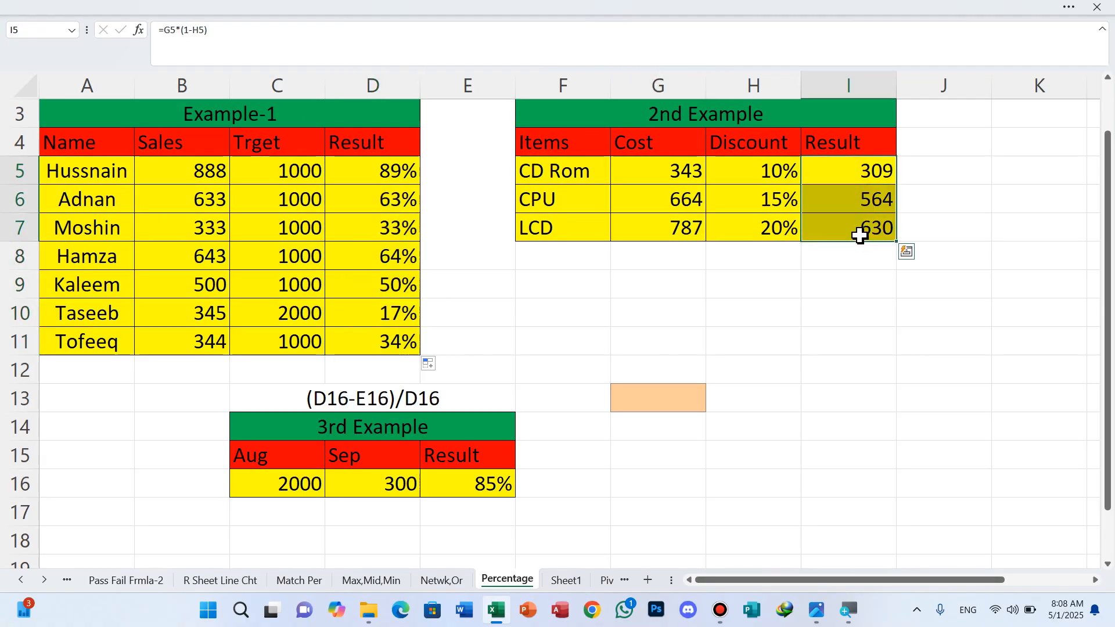
key(Delete)
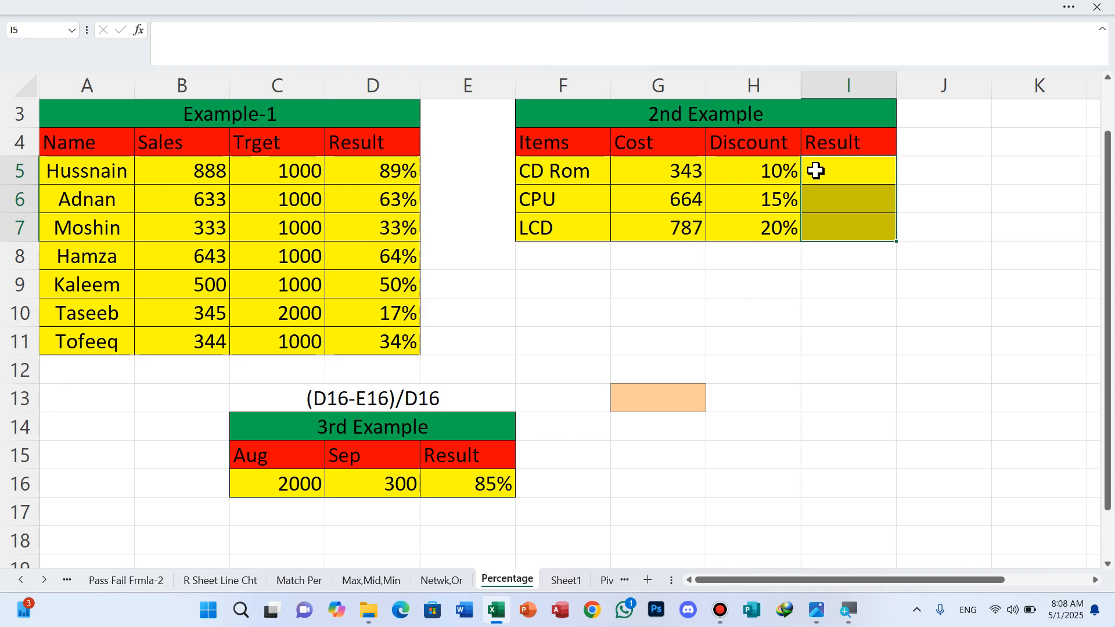
Step: Enter the discount formula =G5*(1-H5) in I5 of the 2nd Example table and fill it down to I7
click(967, 170)
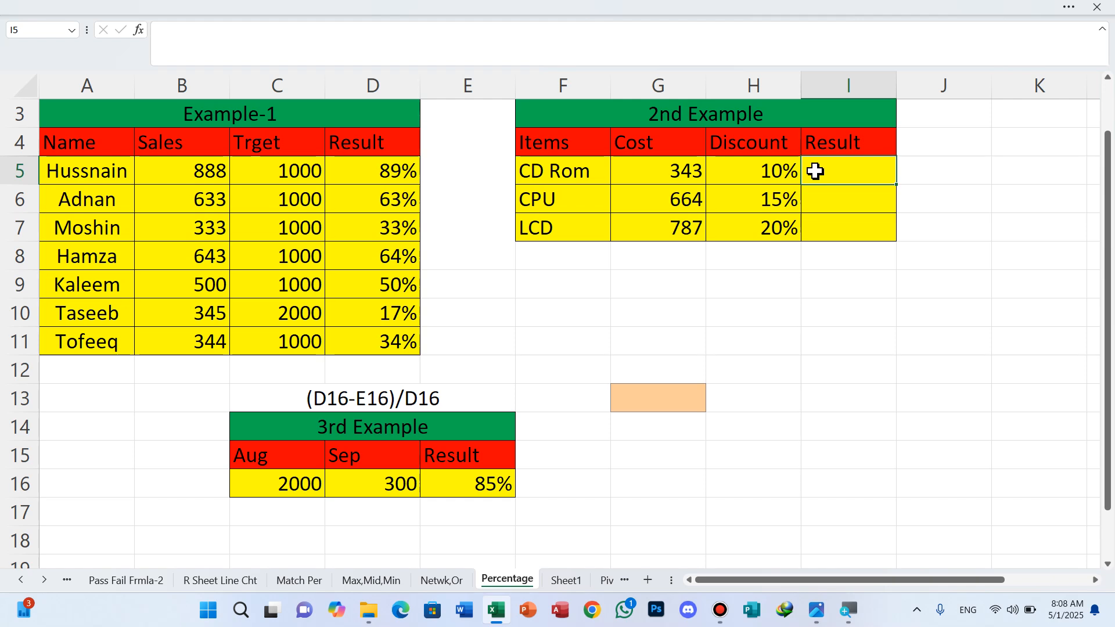
text(=)
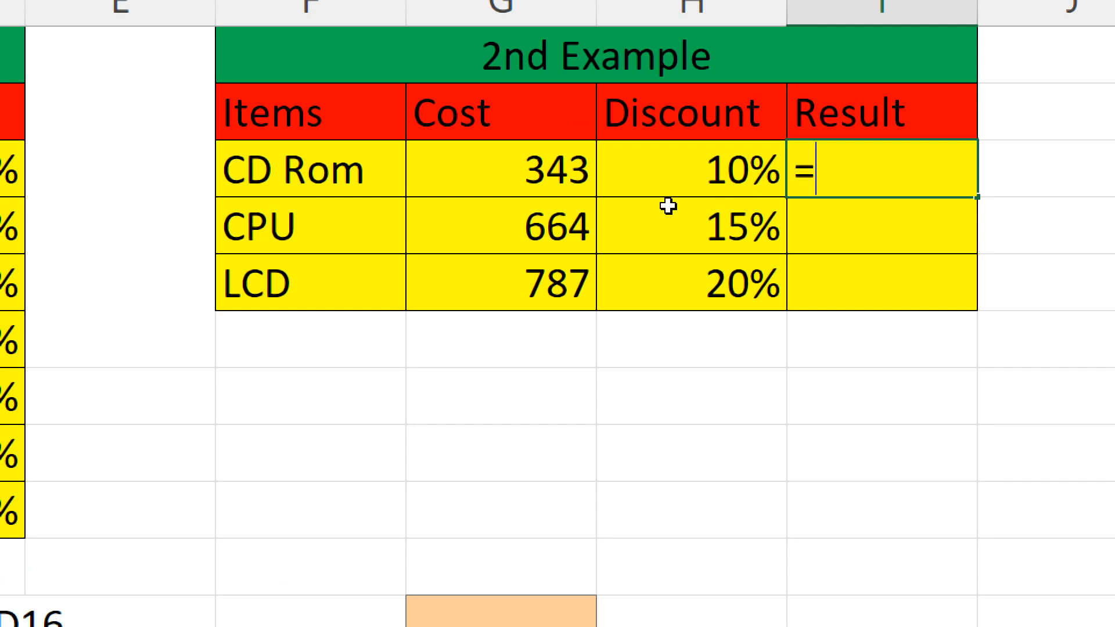
key(Left)
key(Left)
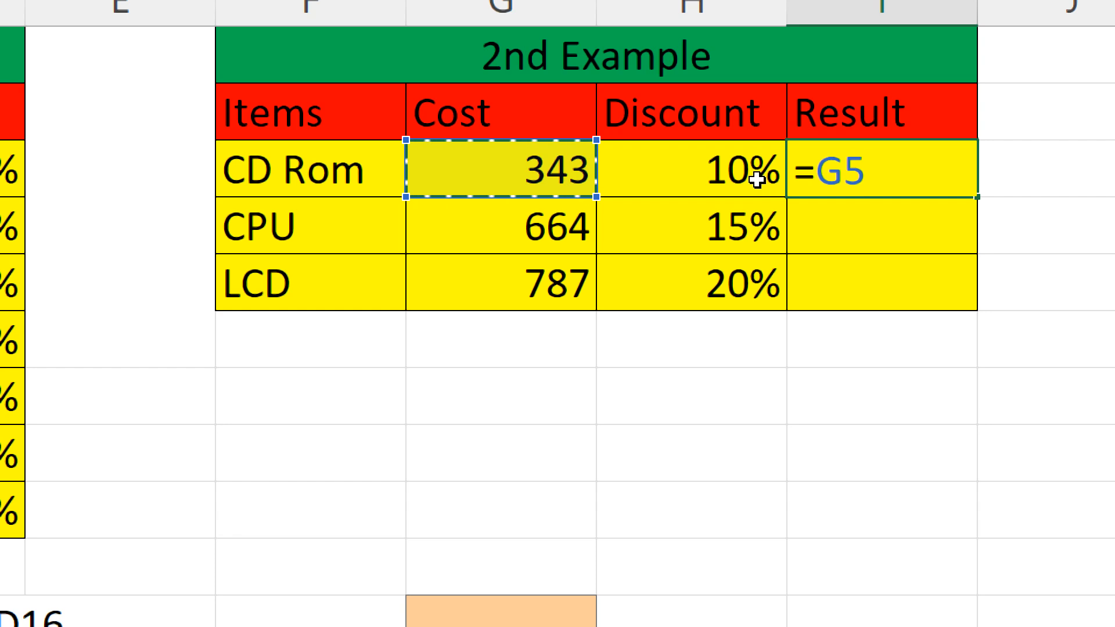
scroll(756, 180, up, 1)
scroll(756, 180, down, 1)
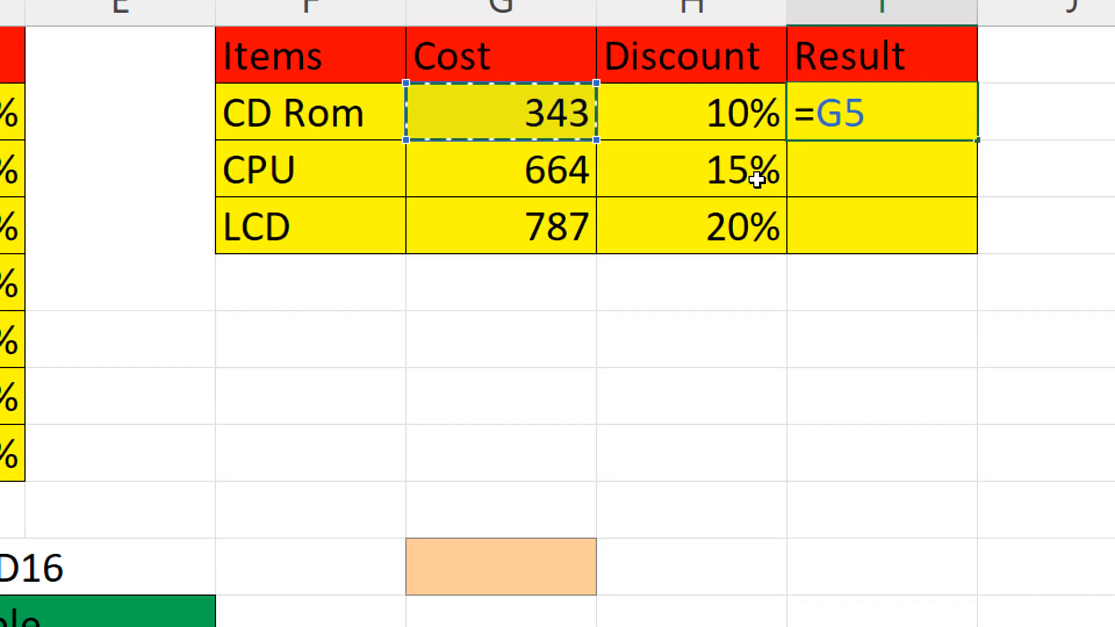
text(*)
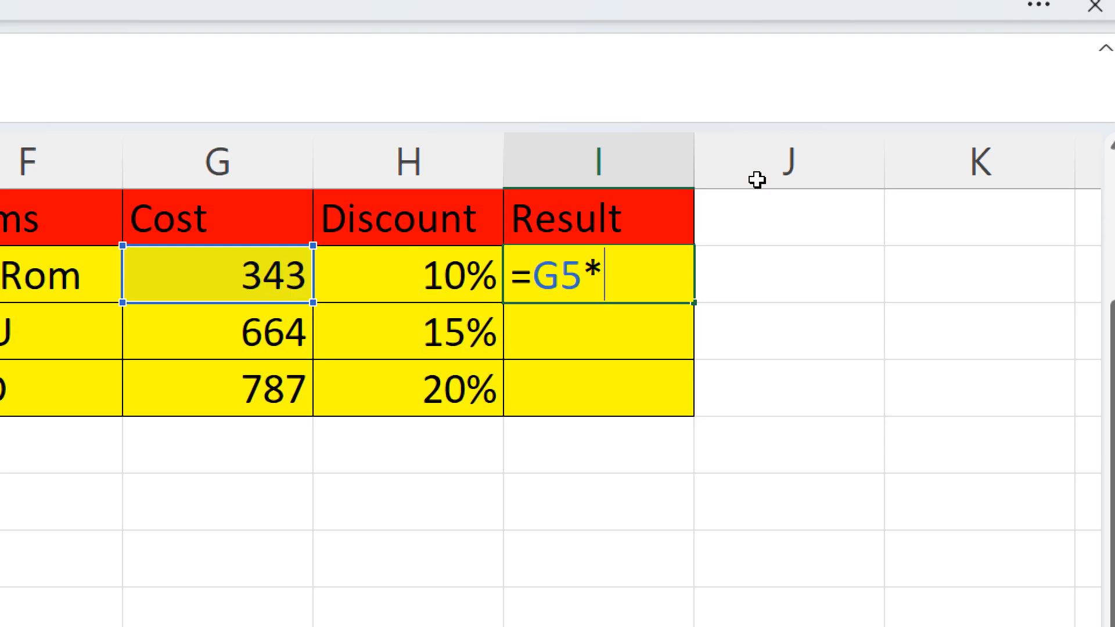
text()1)
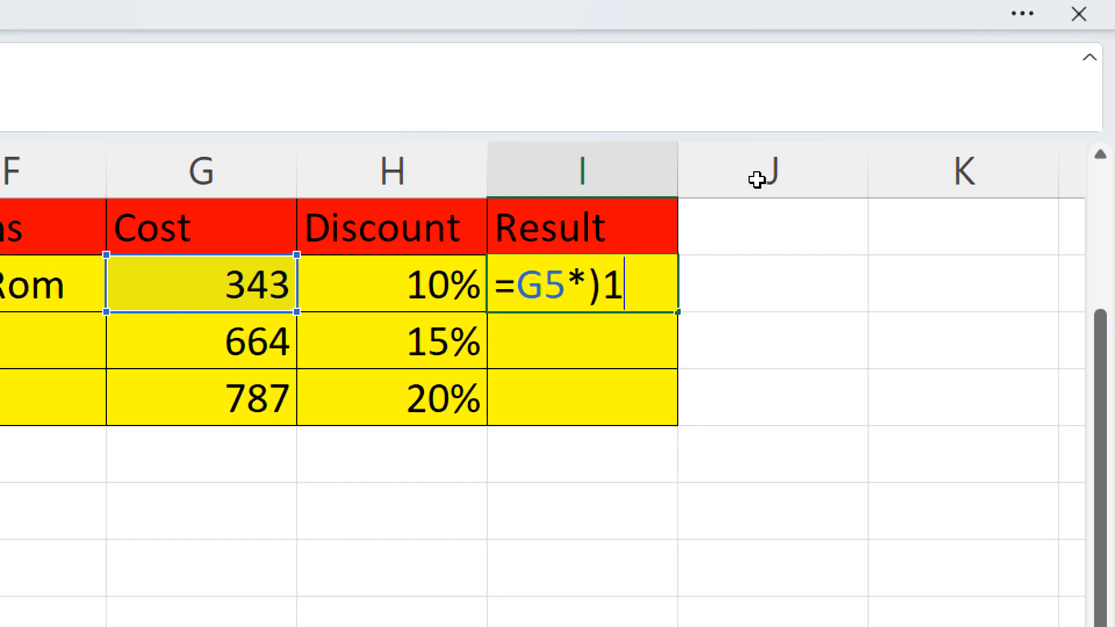
key(BackSpace)
key(BackSpace)
text(()
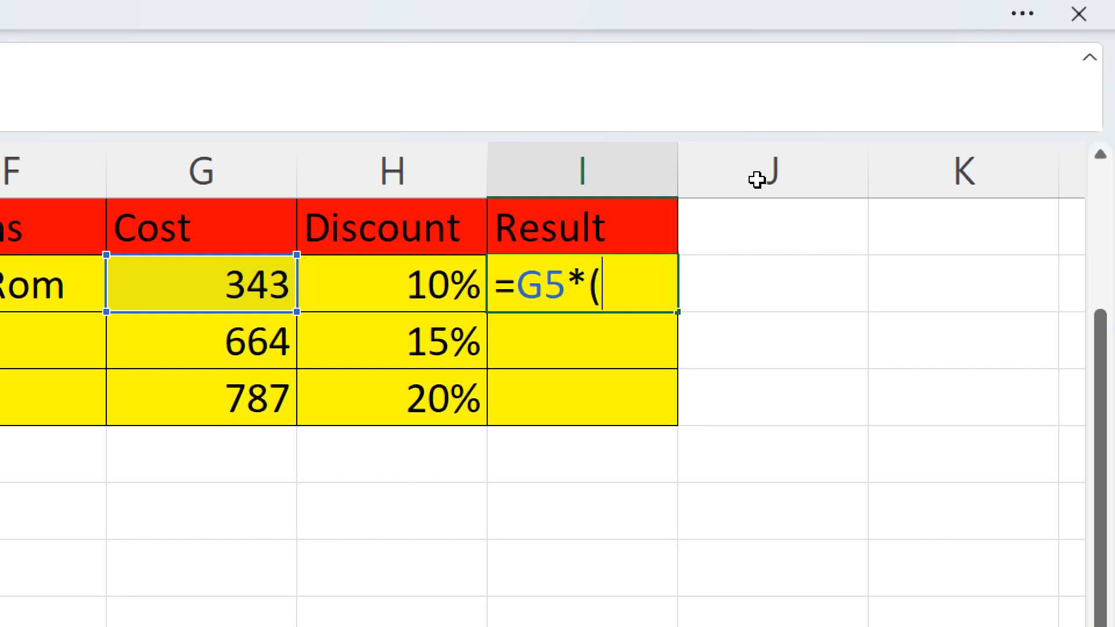
text(1-)
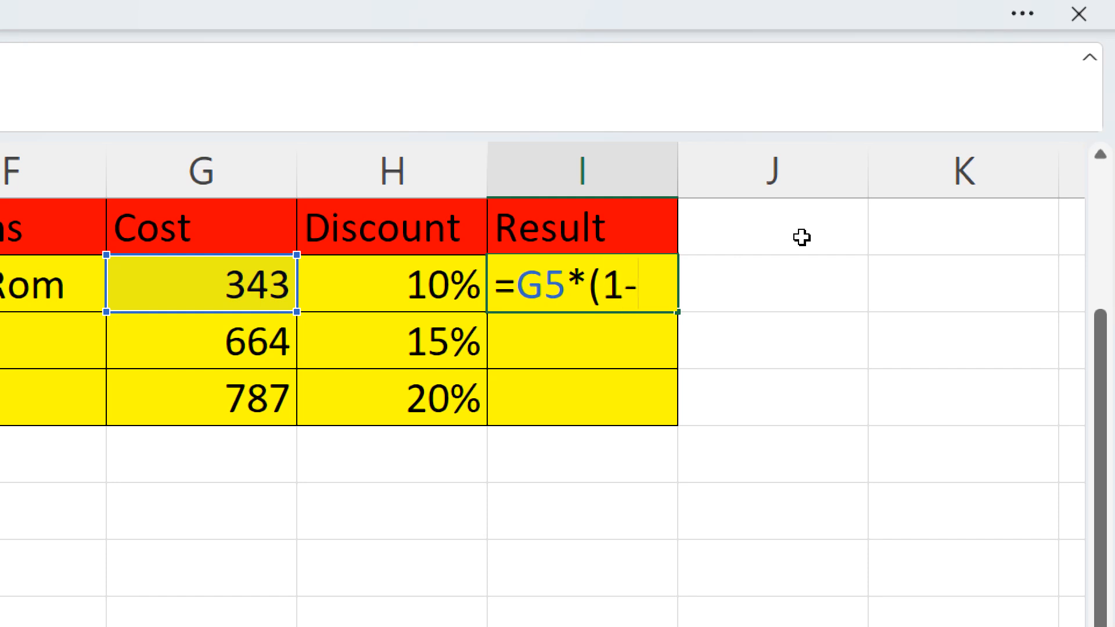
key(Left)
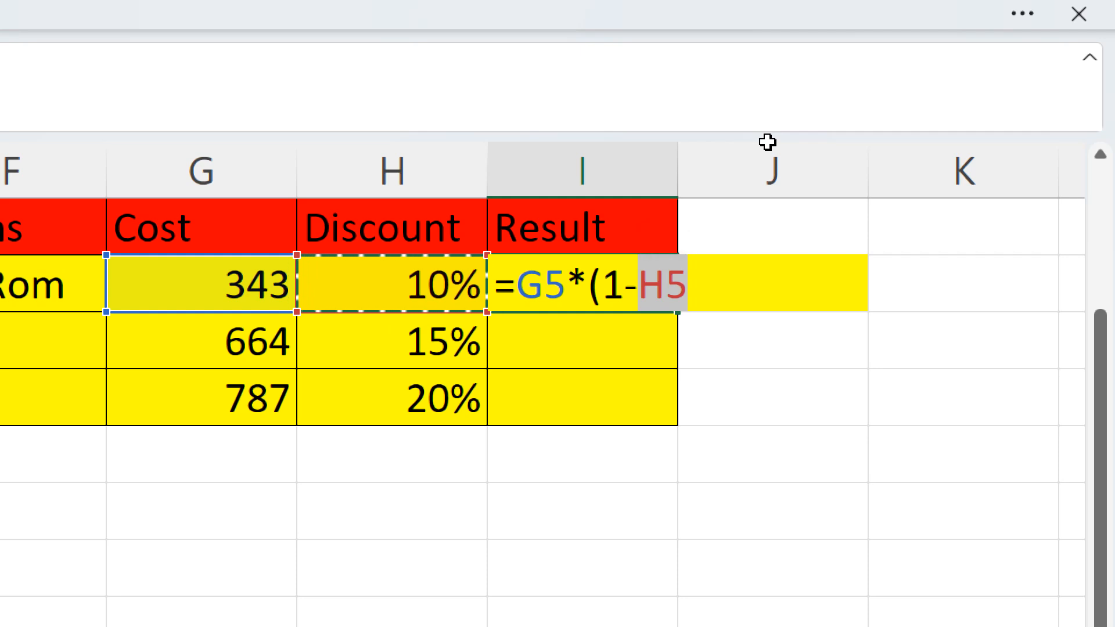
text())
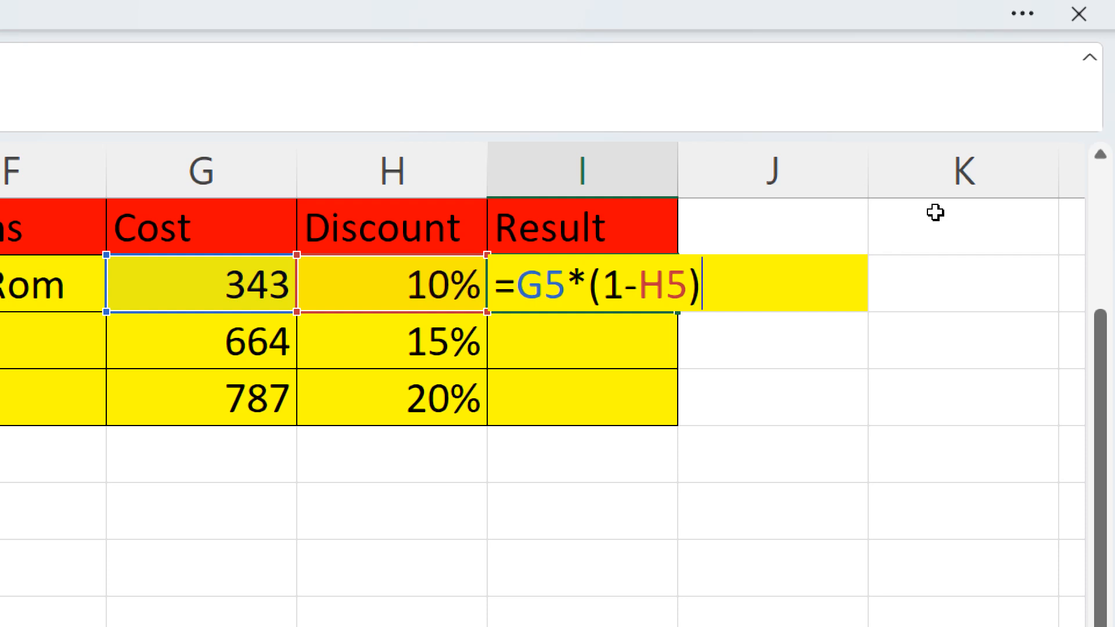
key(Return)
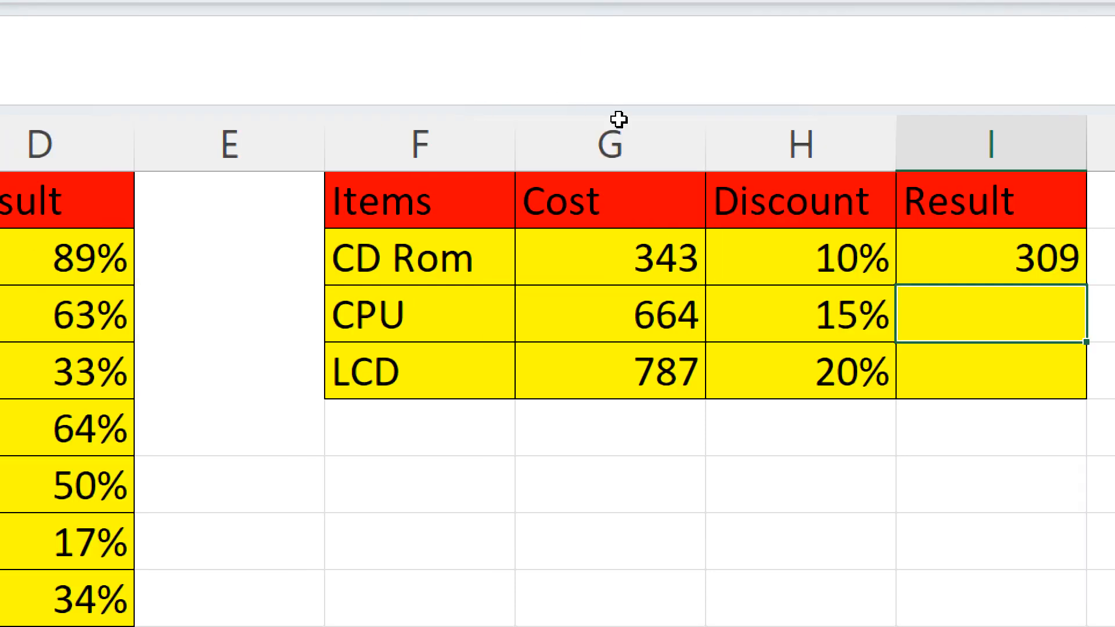
key(Up)
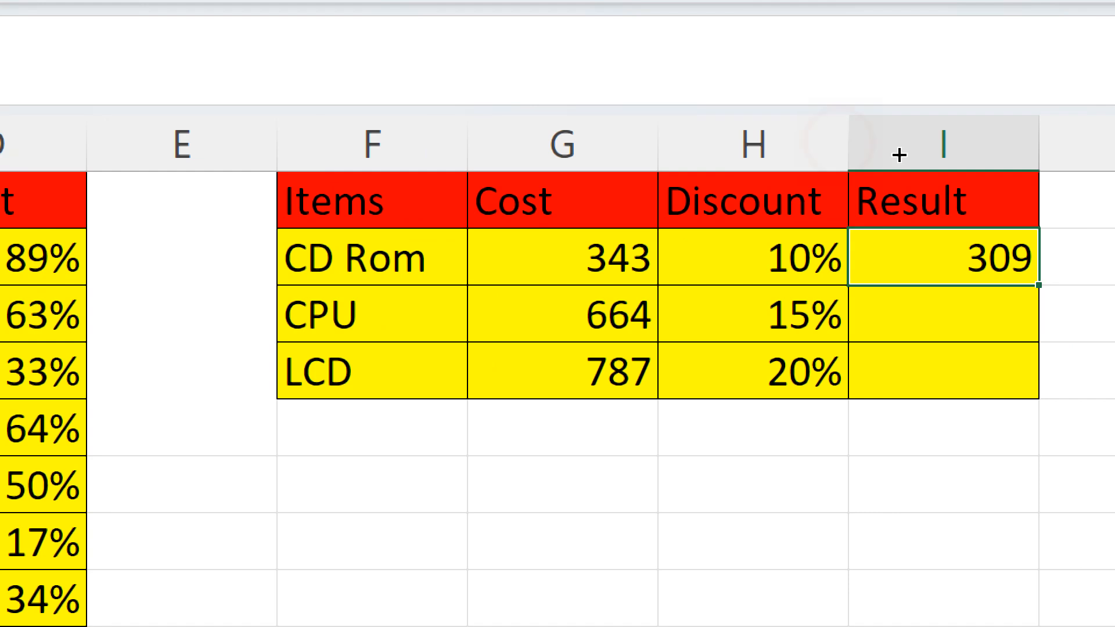
drag(1039, 285, 1020, 387)
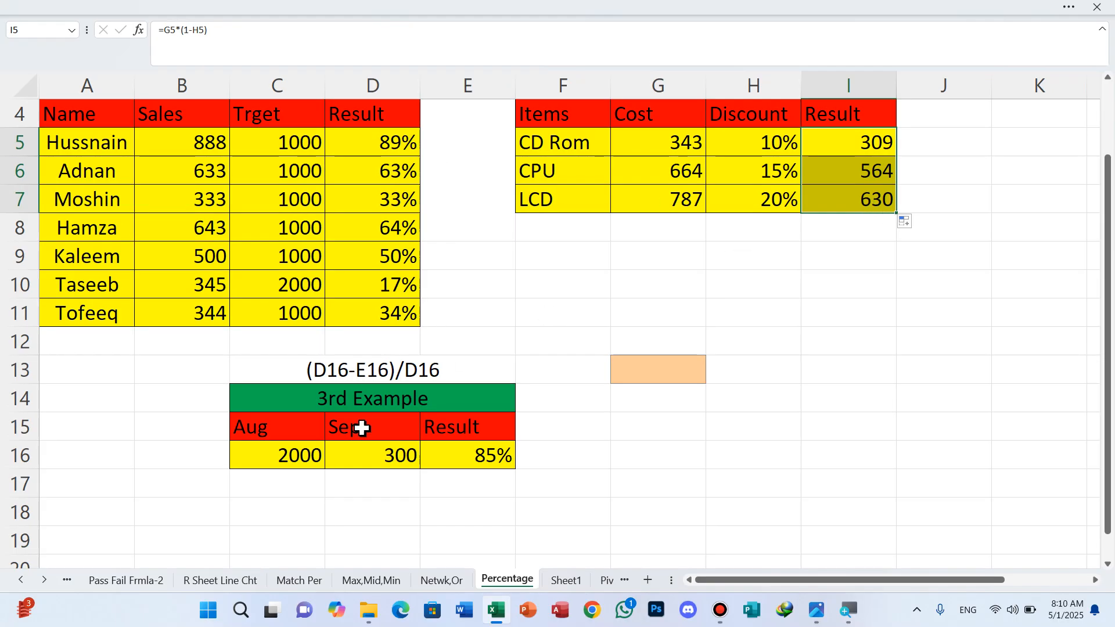
Step: Clear the Result in E16 of the 3rd Example table and re-enter it as =(C16-D16)/C16
click(475, 460)
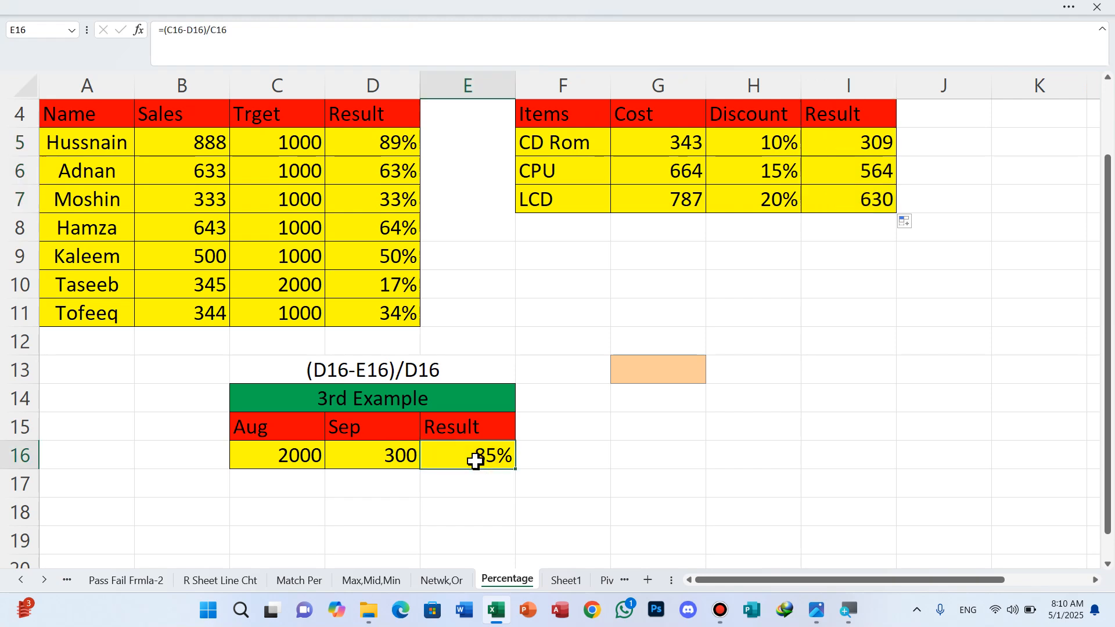
key(Delete)
text(=)
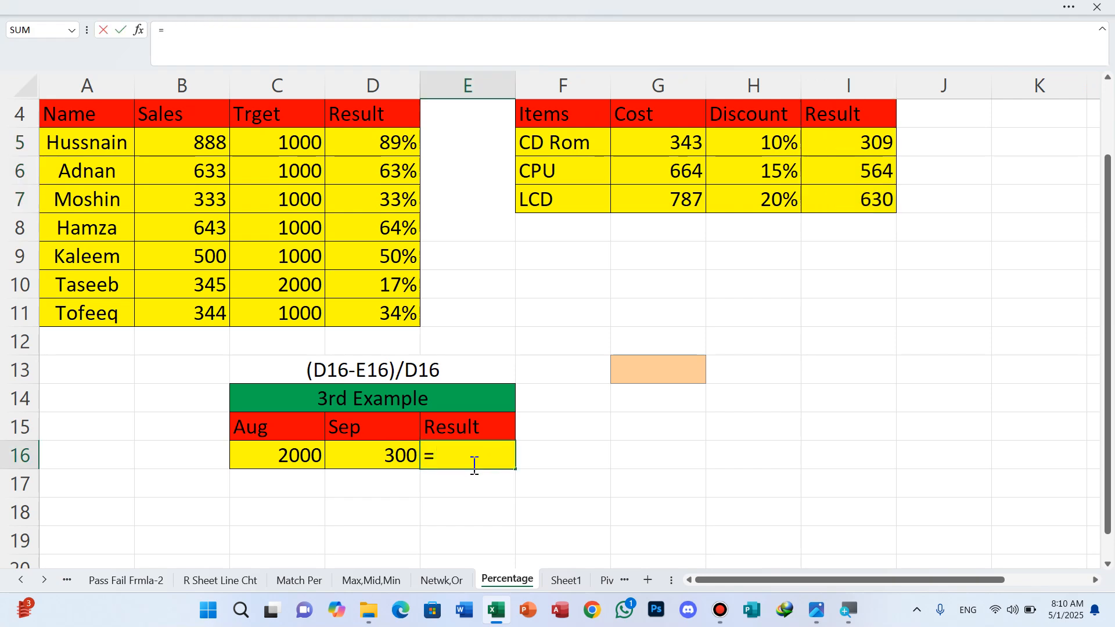
text(()
click(300, 457)
text(-)
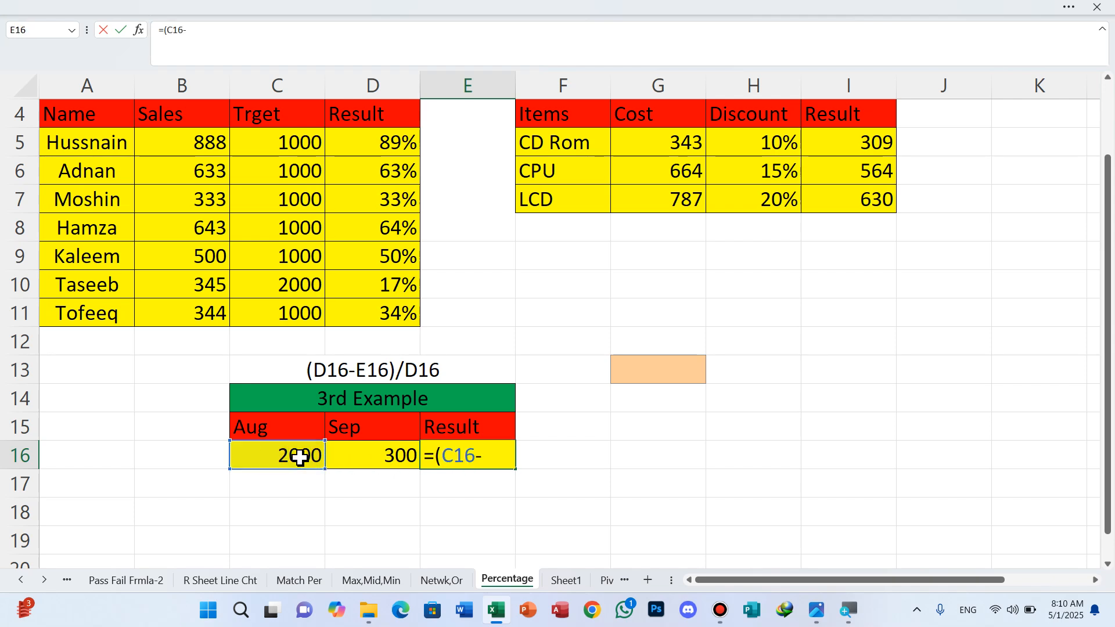
click(393, 454)
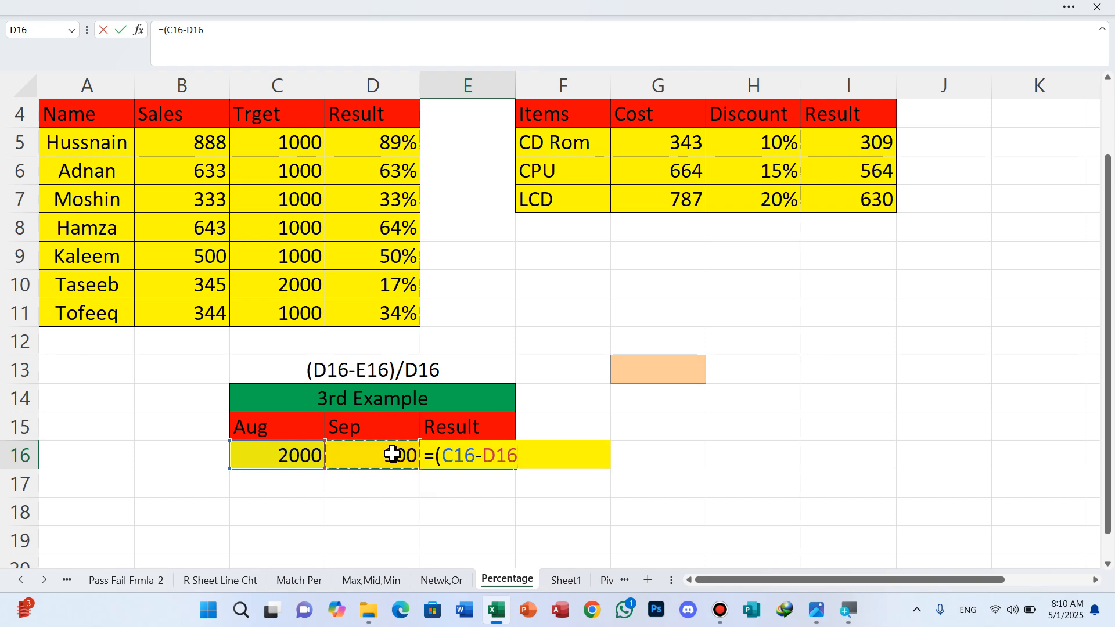
text()/)
click(302, 453)
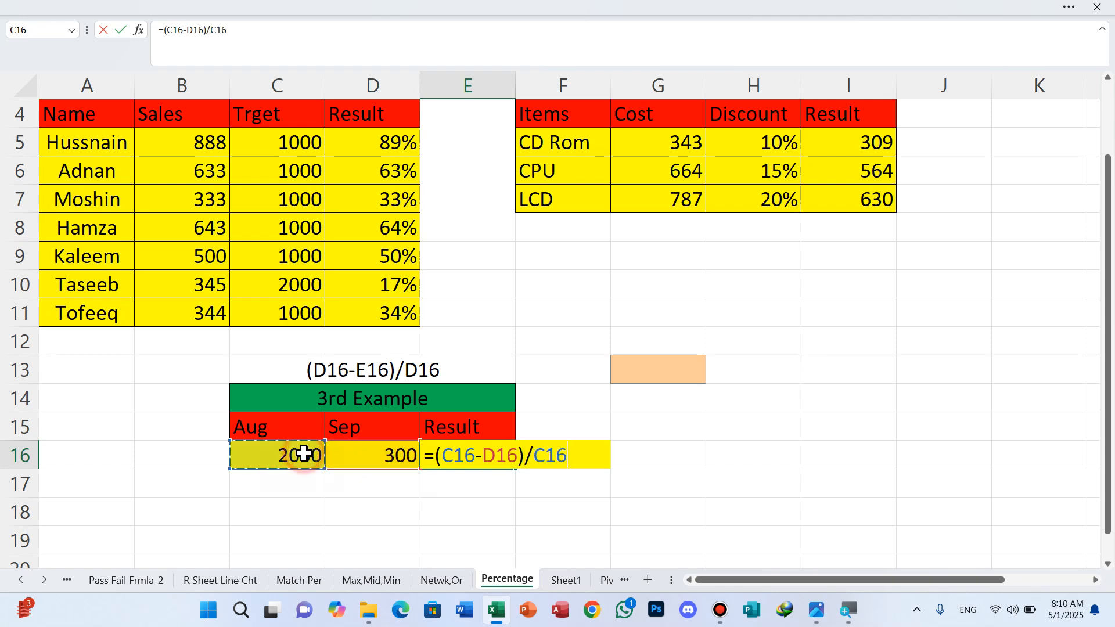
key(Return)
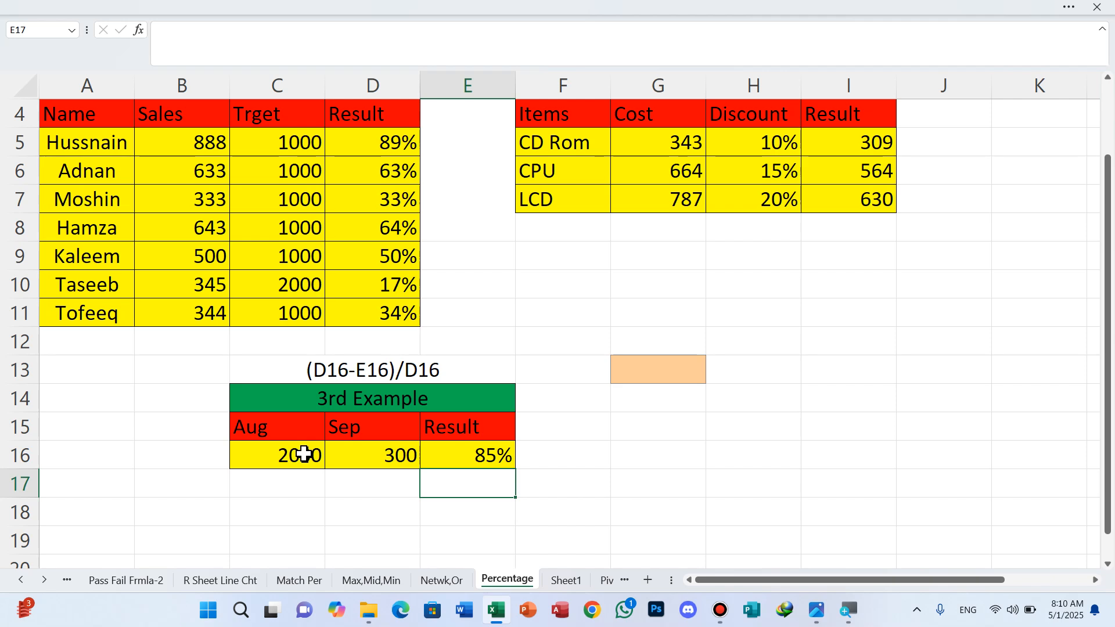
Step: Leave full-screen mode by setting the ribbon to always show, and minimize the workbook window
scroll(532, 349, up, 1)
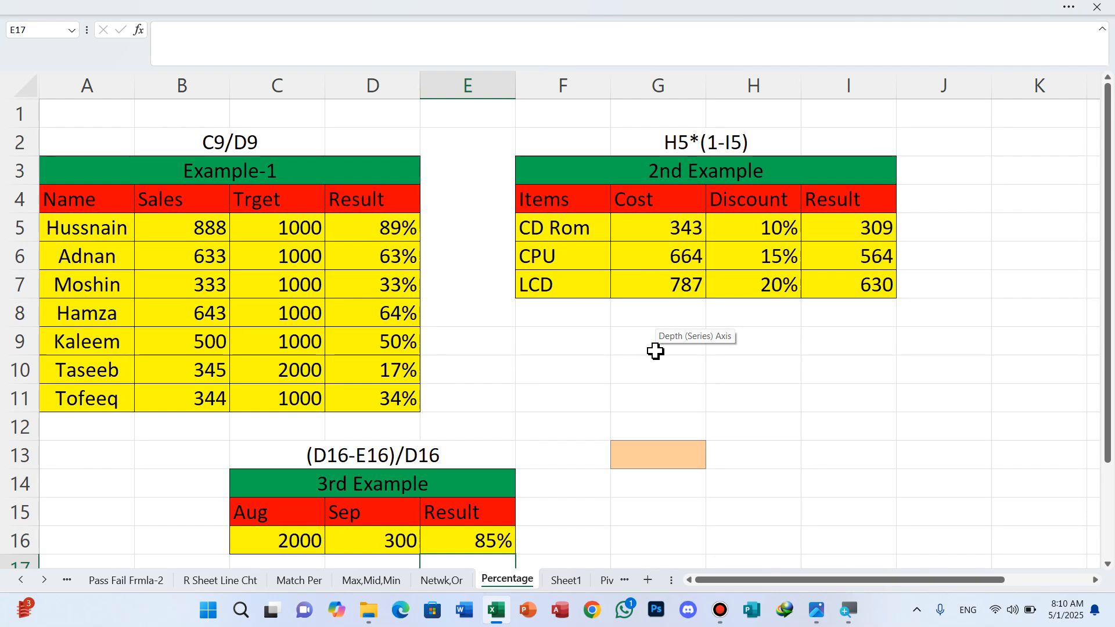
click(1067, 7)
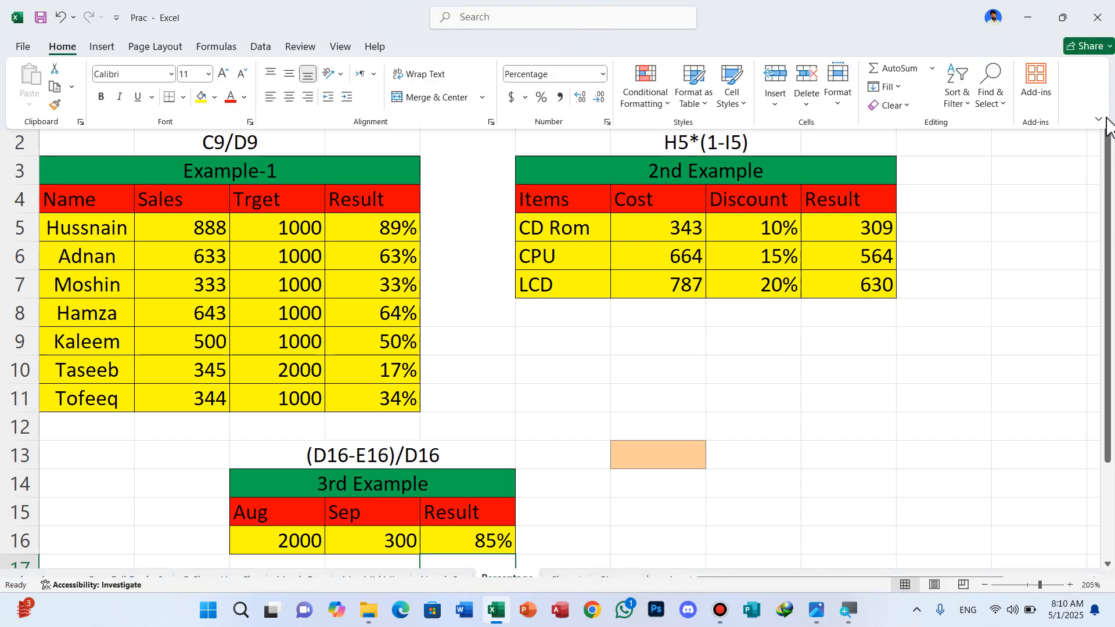
click(1098, 119)
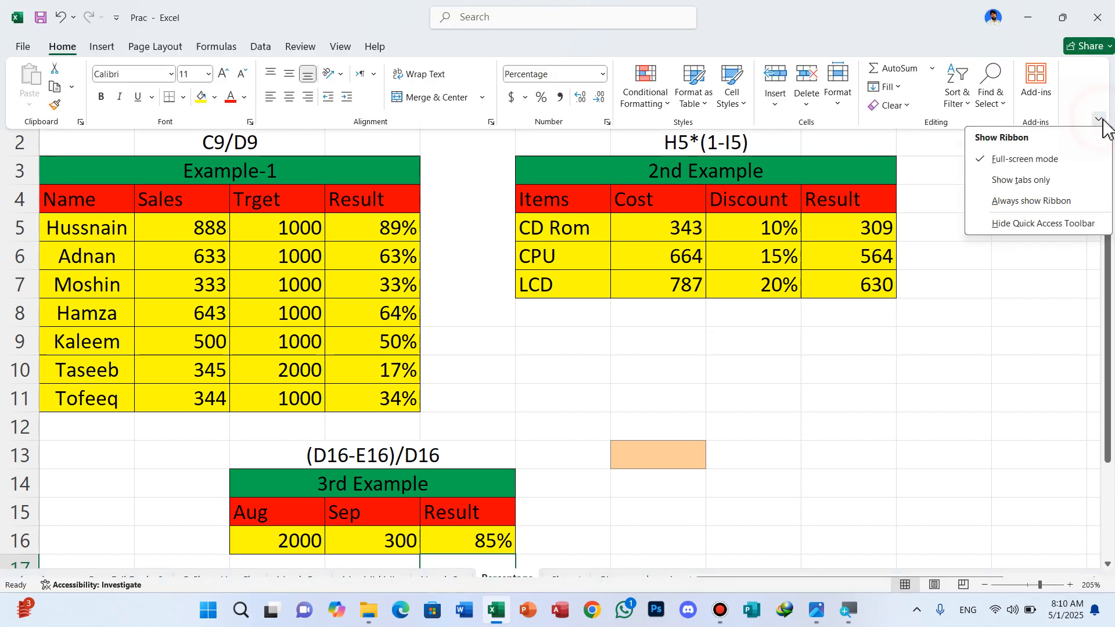
click(1036, 205)
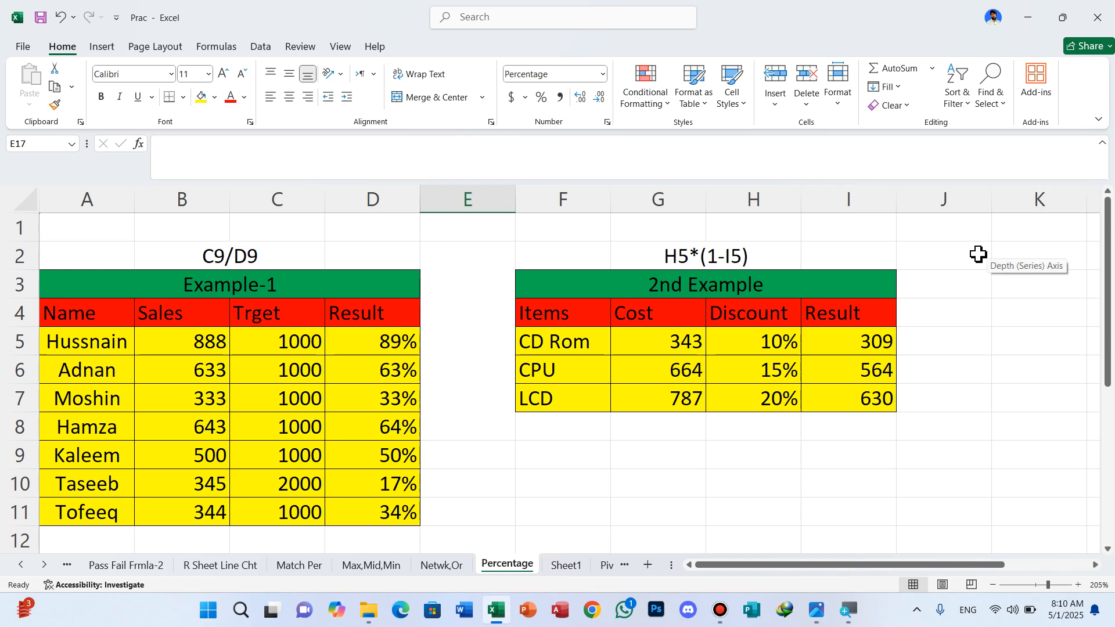
click(1029, 26)
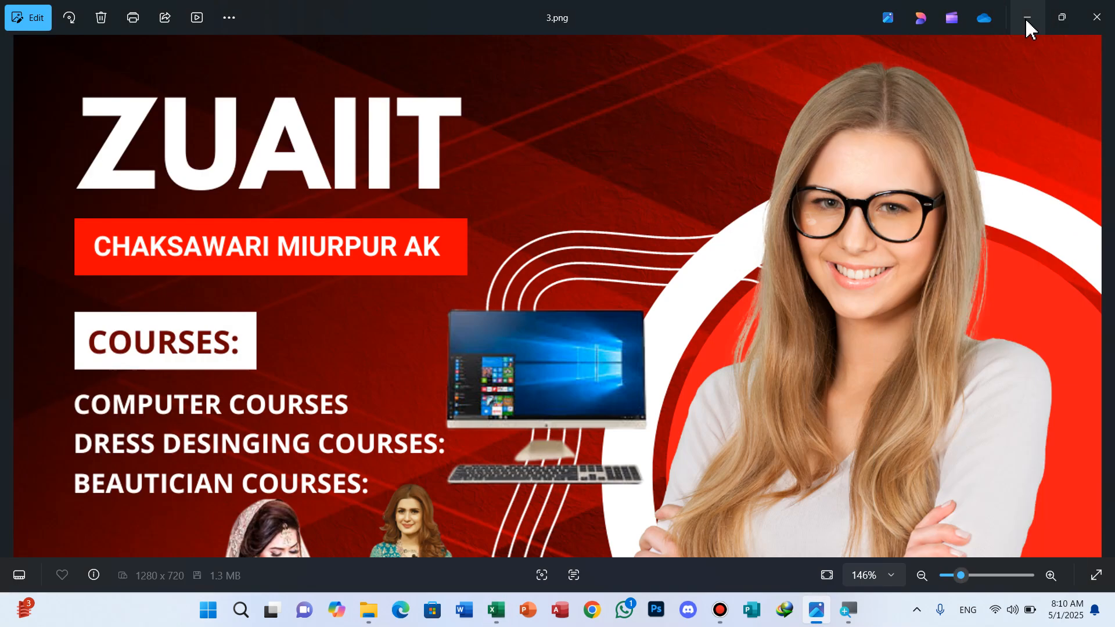